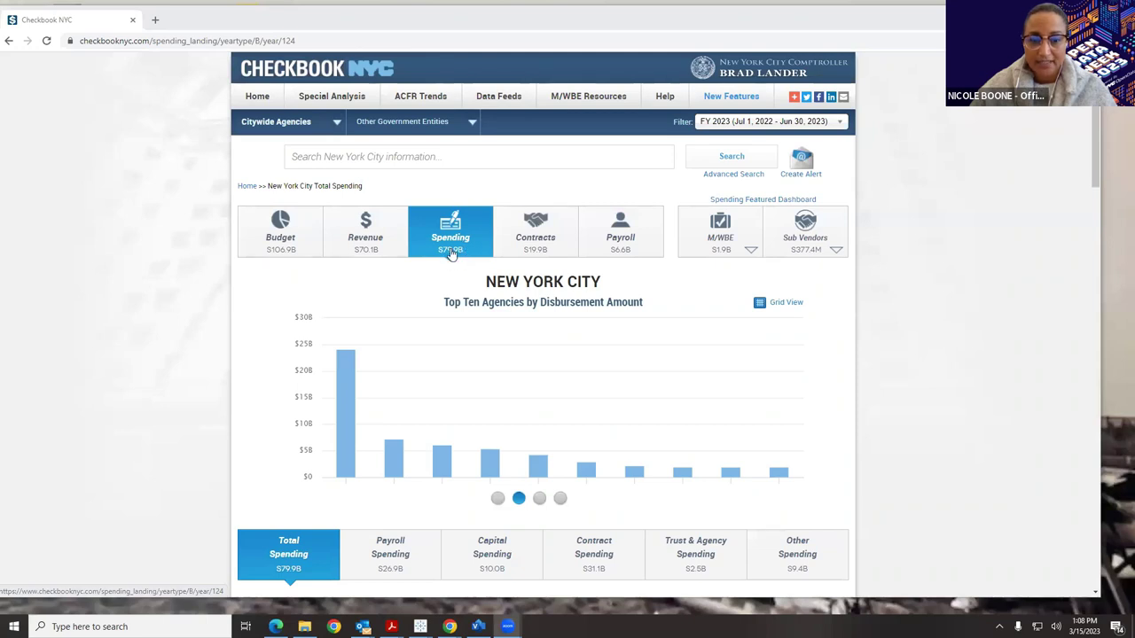
Advance the spending chart carousel to Top Ten Prime Vendors by Disbursement Amount.
scroll(450, 252, "down", 1)
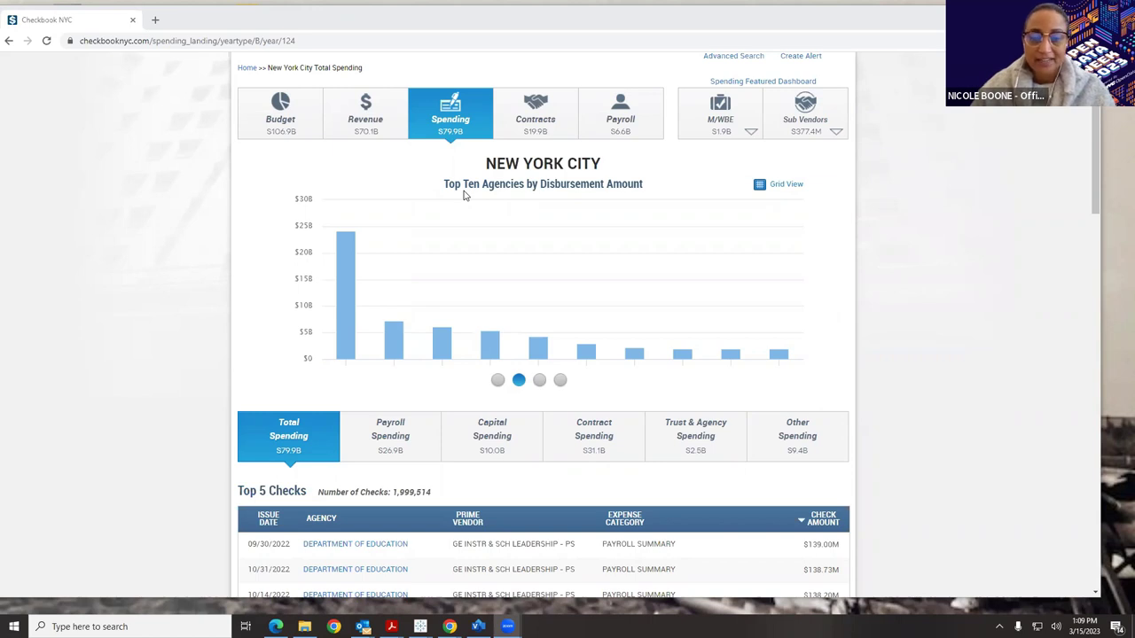
scroll(463, 195, "down", 2)
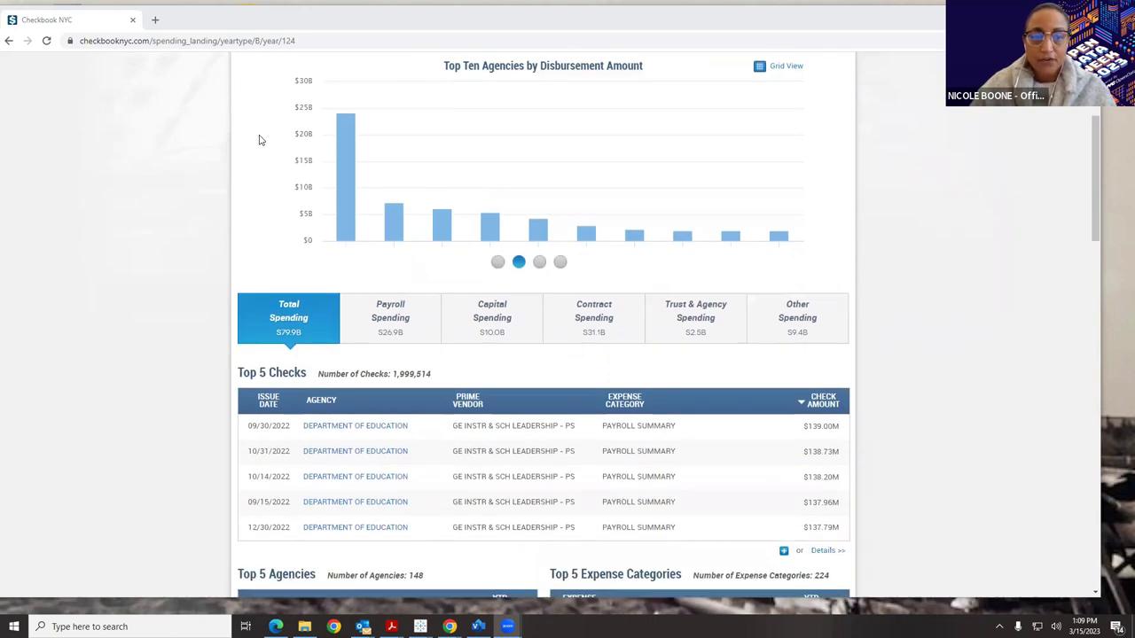
scroll(532, 146, "up", 1)
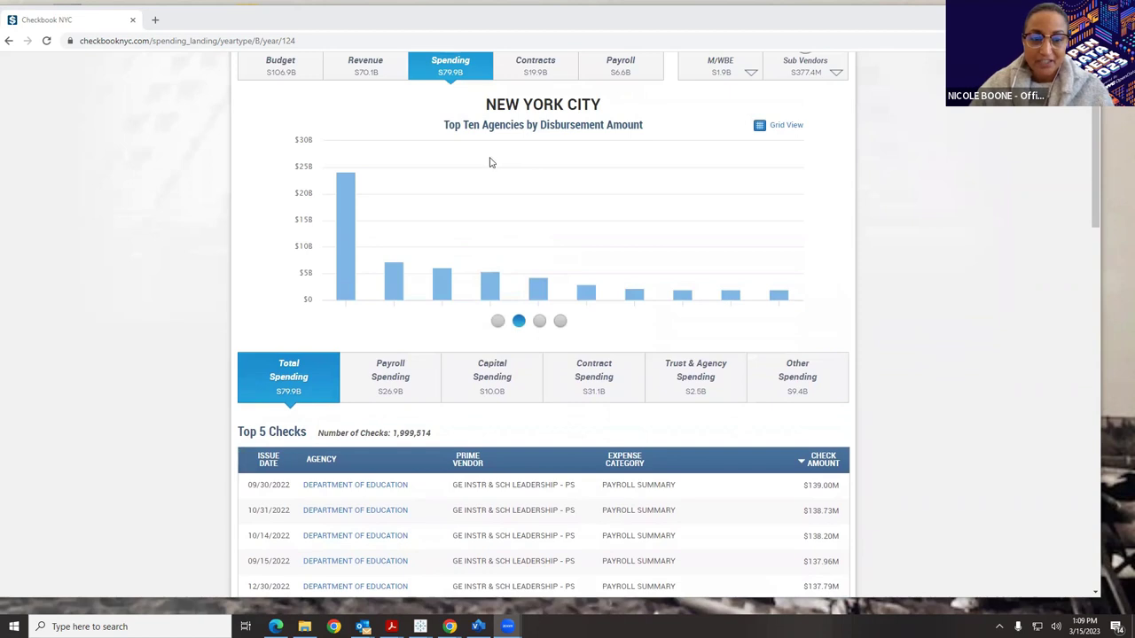
mouse_move(347, 214)
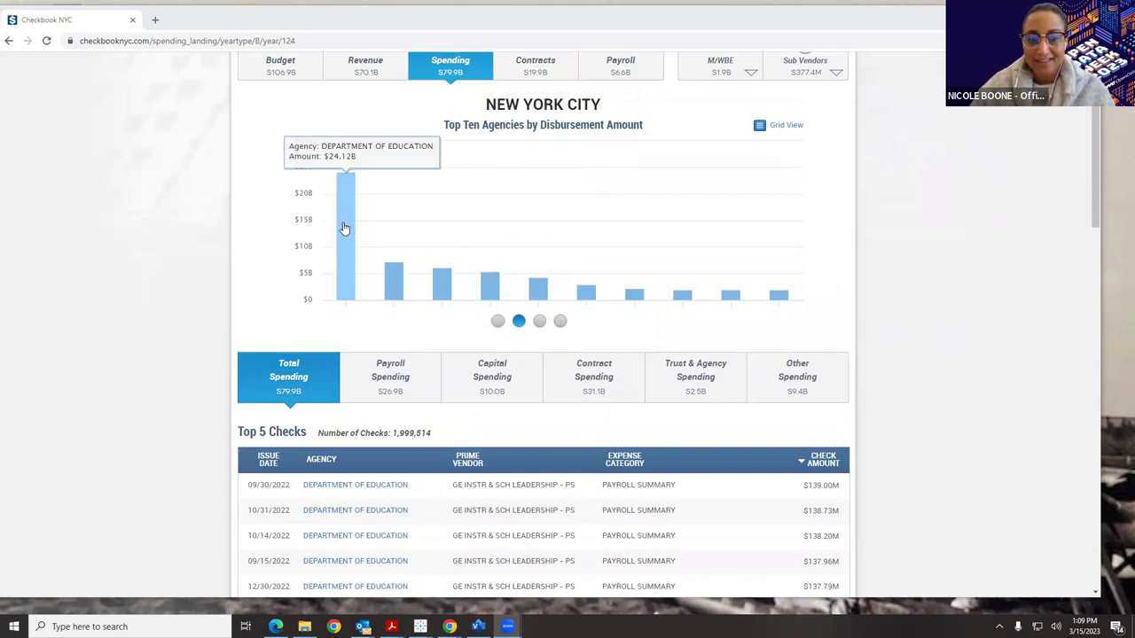
left_click(541, 322)
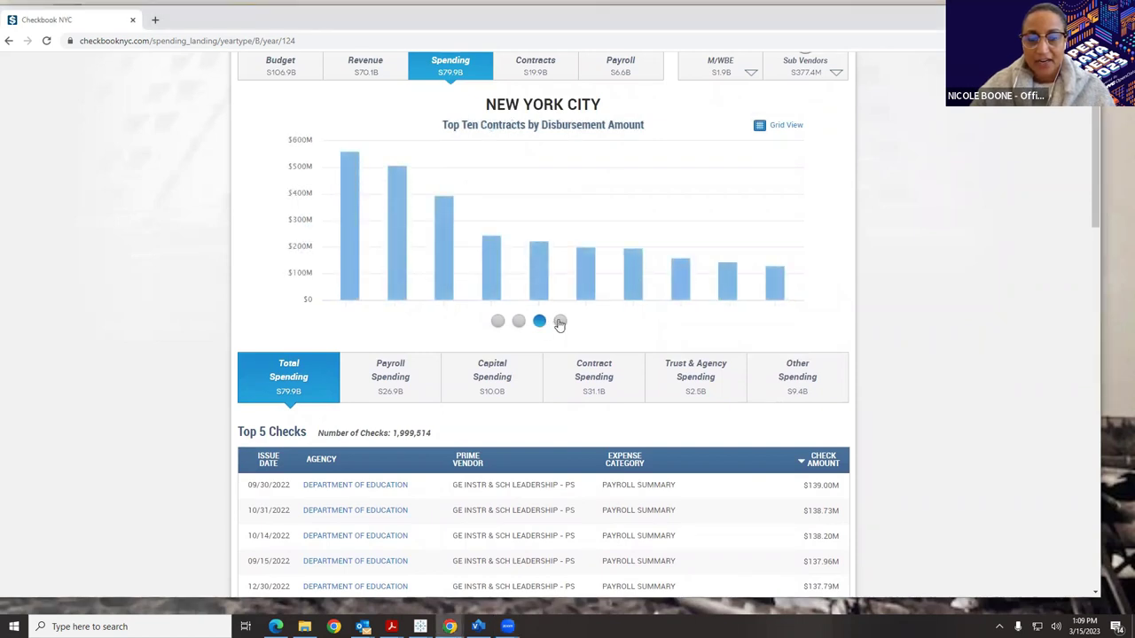
left_click(559, 322)
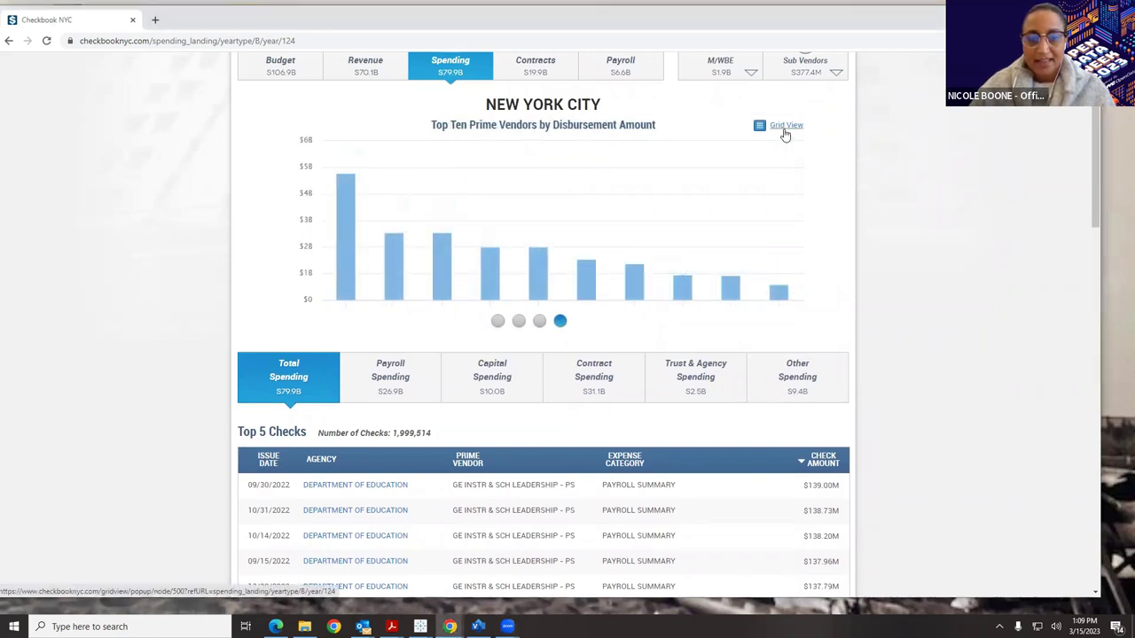
Review the prime vendors data in Grid View, then close it and return to the top.
left_click(784, 130)
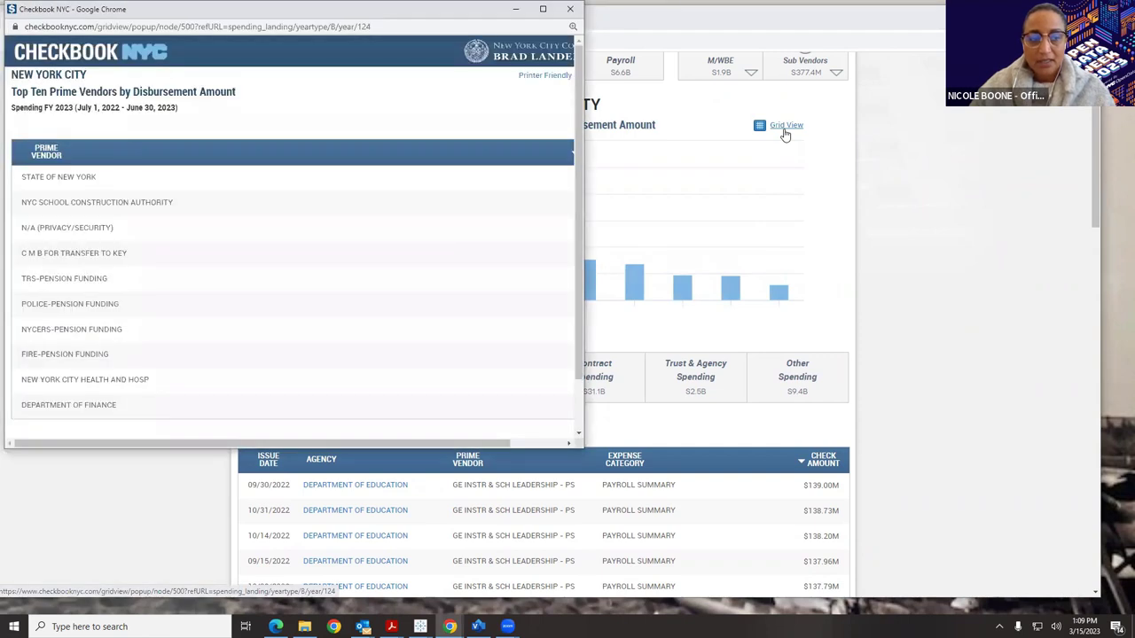
left_click(565, 443)
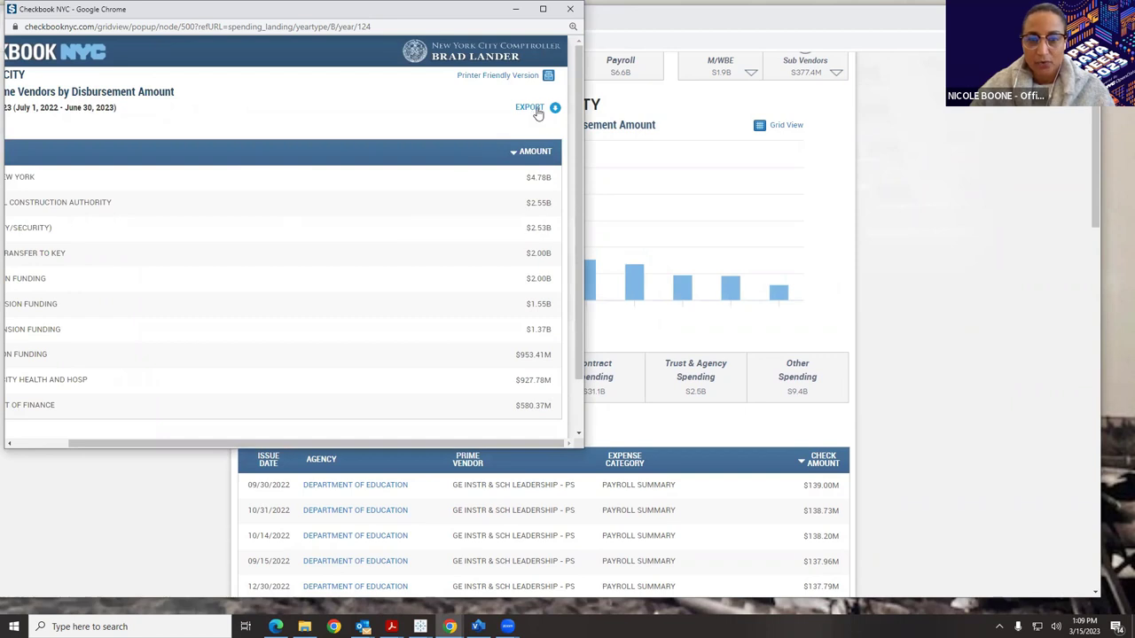
left_click(572, 10)
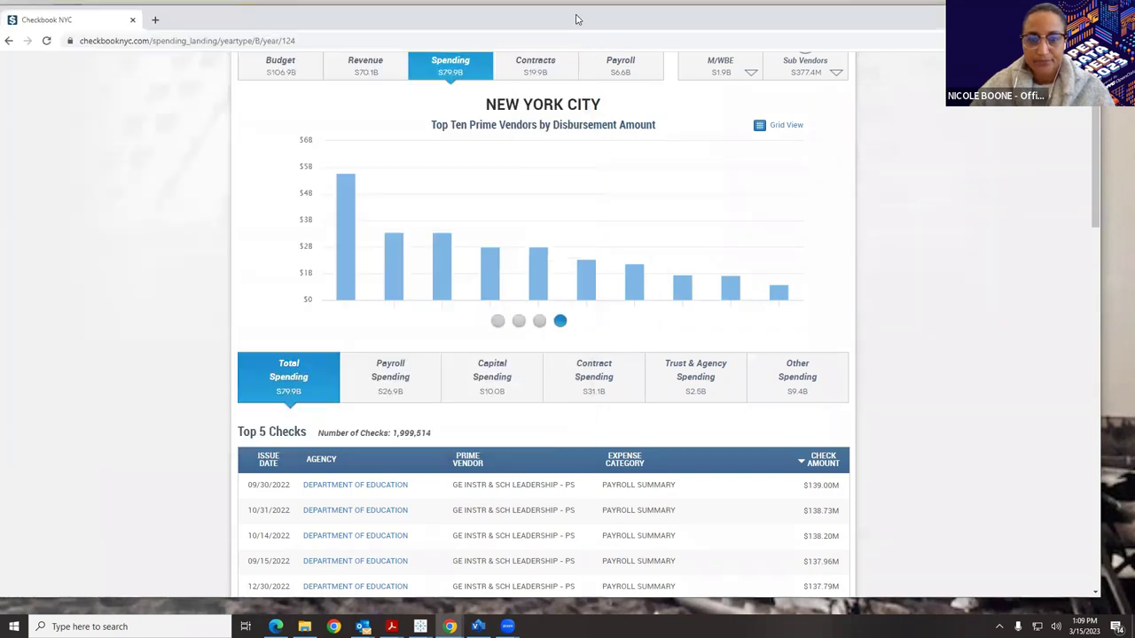
scroll(705, 286, "up", 1)
scroll(705, 286, "up", 2)
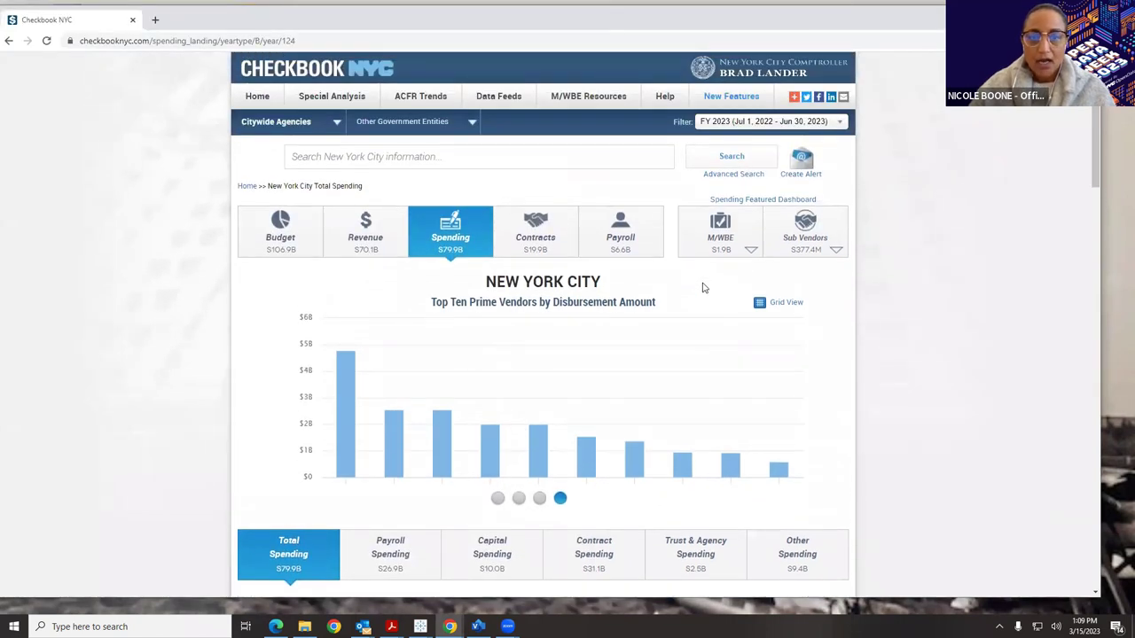
left_click(740, 129)
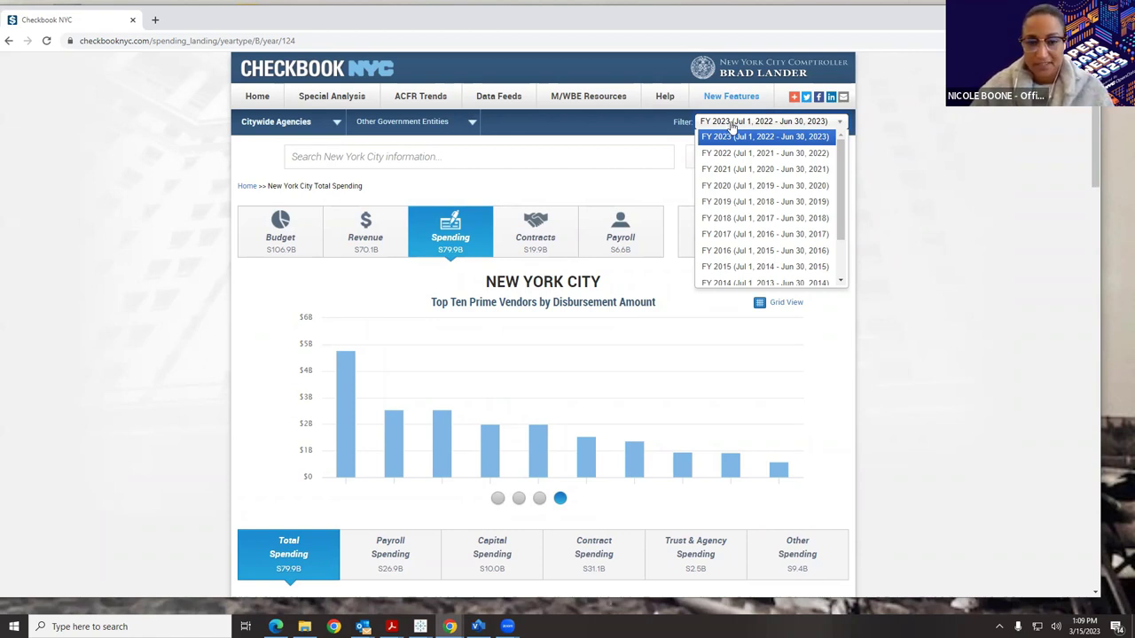
scroll(636, 182, "down", 3)
scroll(576, 149, "up", 1)
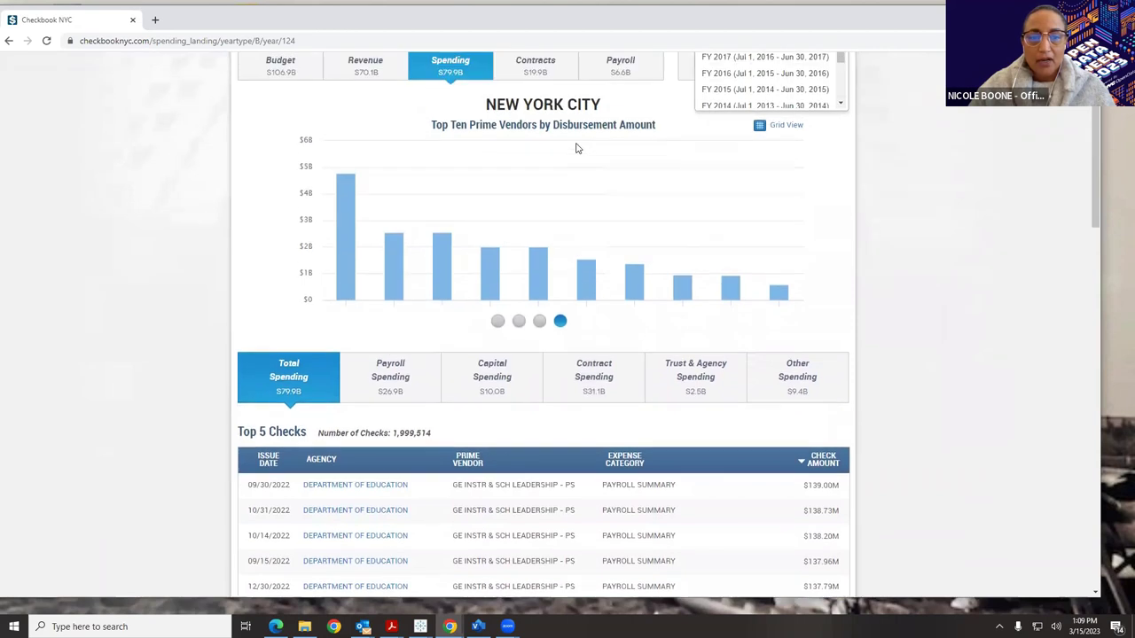
scroll(550, 142, "up", 1)
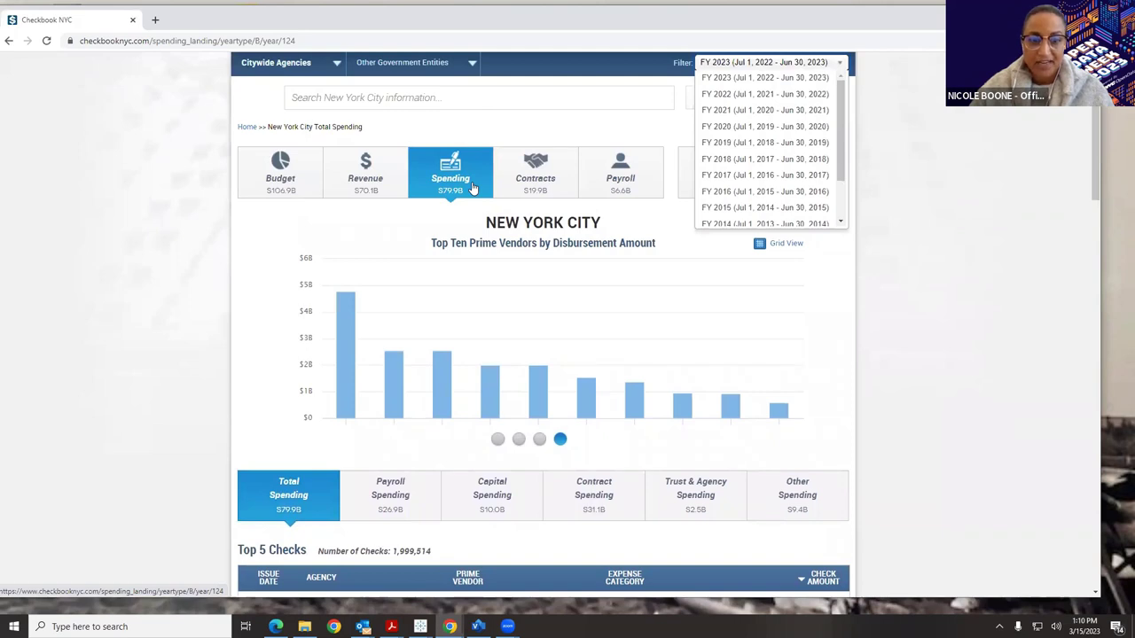
scroll(472, 187, "down", 2)
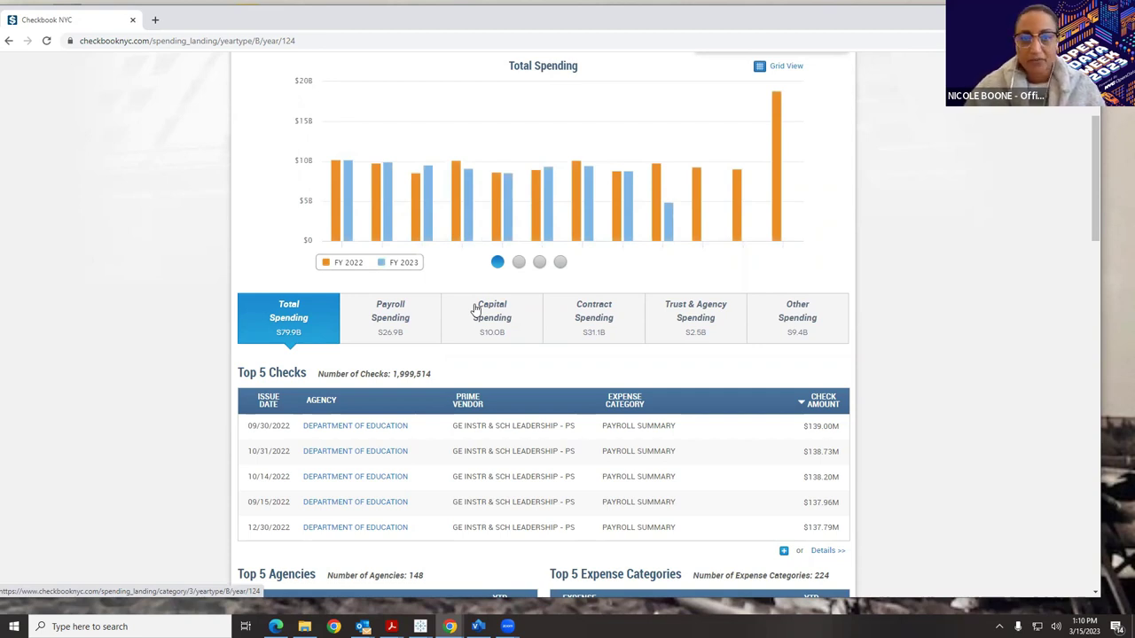
scroll(476, 307, "down", 2)
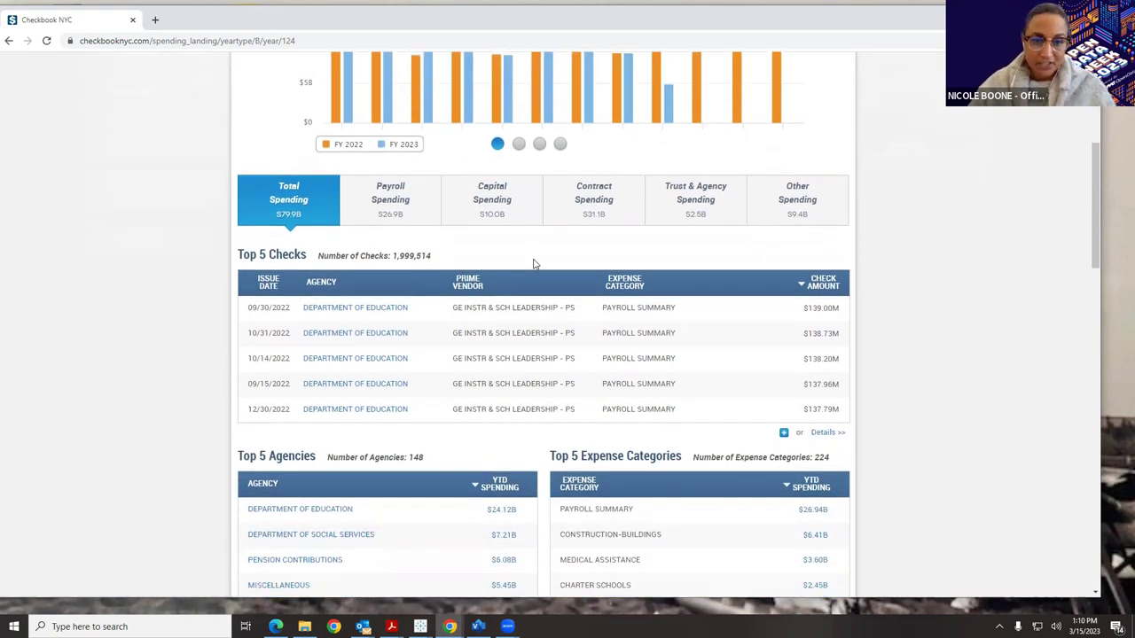
scroll(536, 263, "down", 1)
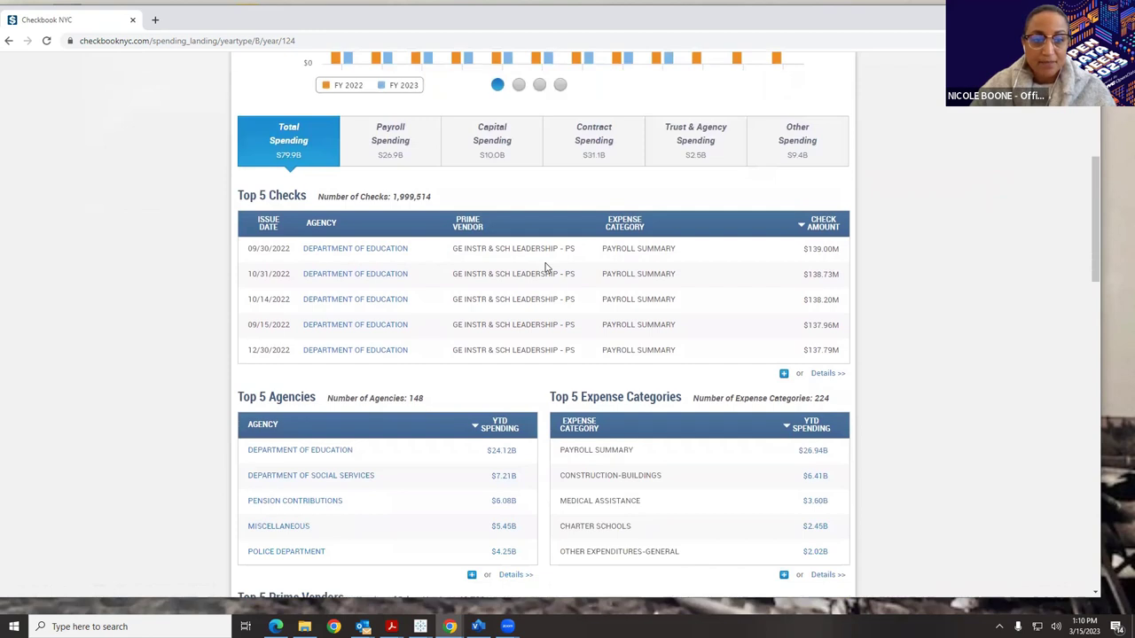
scroll(546, 267, "down", 1)
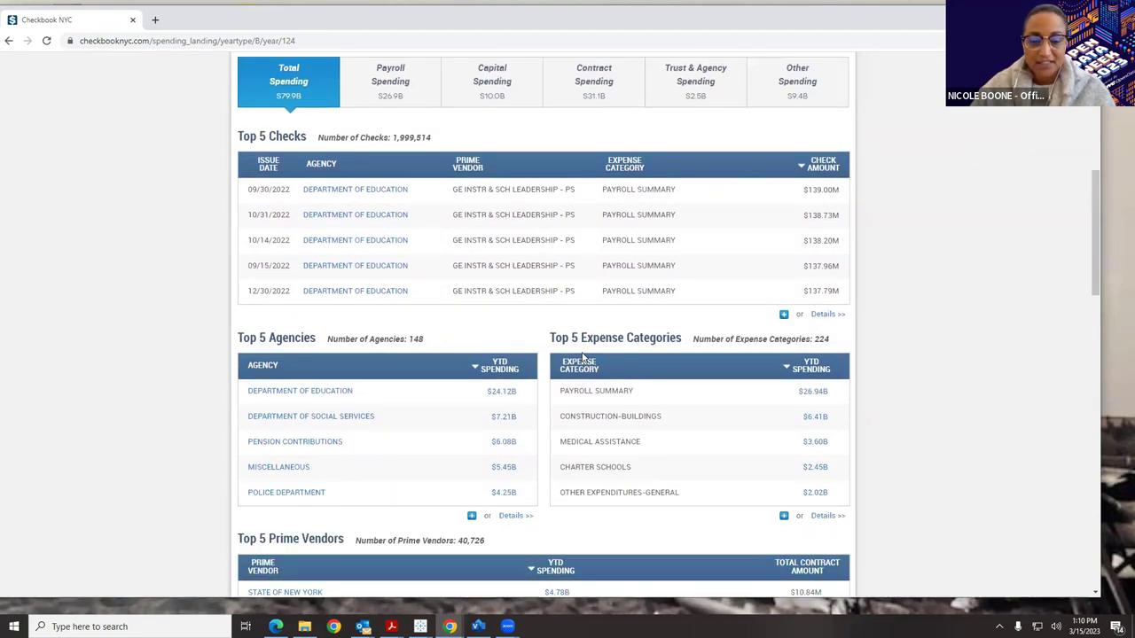
scroll(582, 356, "down", 5)
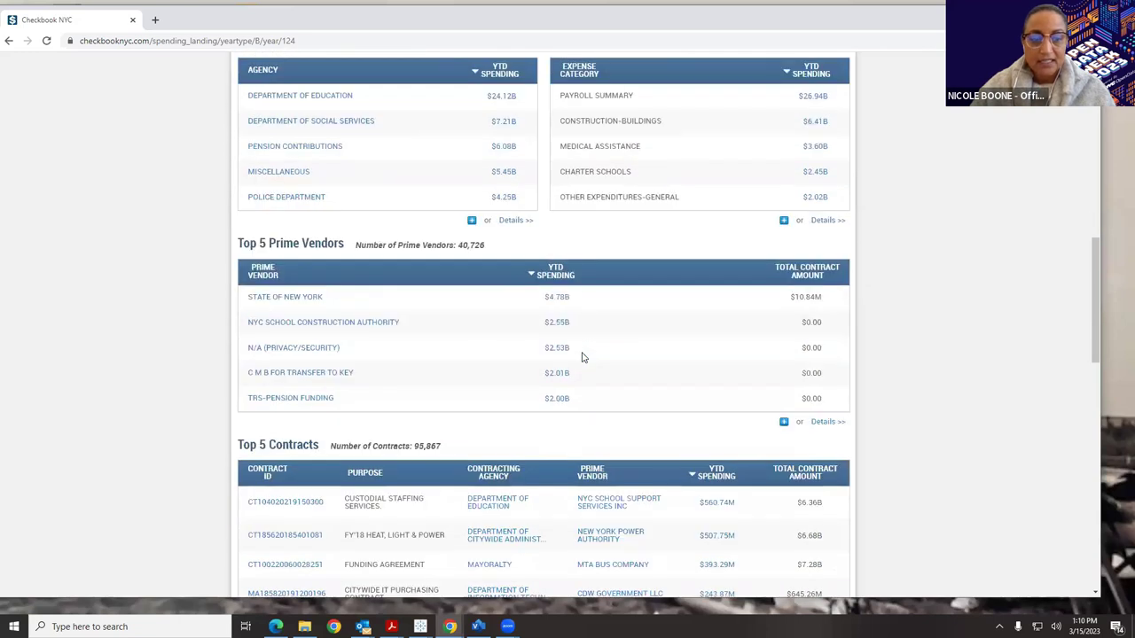
scroll(583, 357, "down", 3)
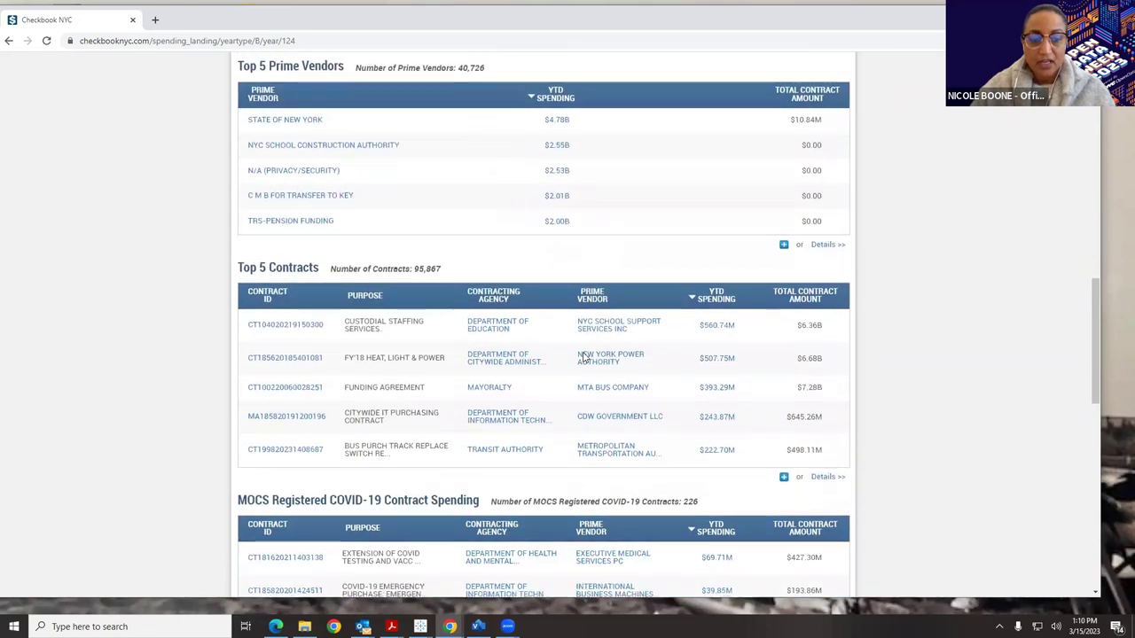
scroll(583, 356, "down", 4)
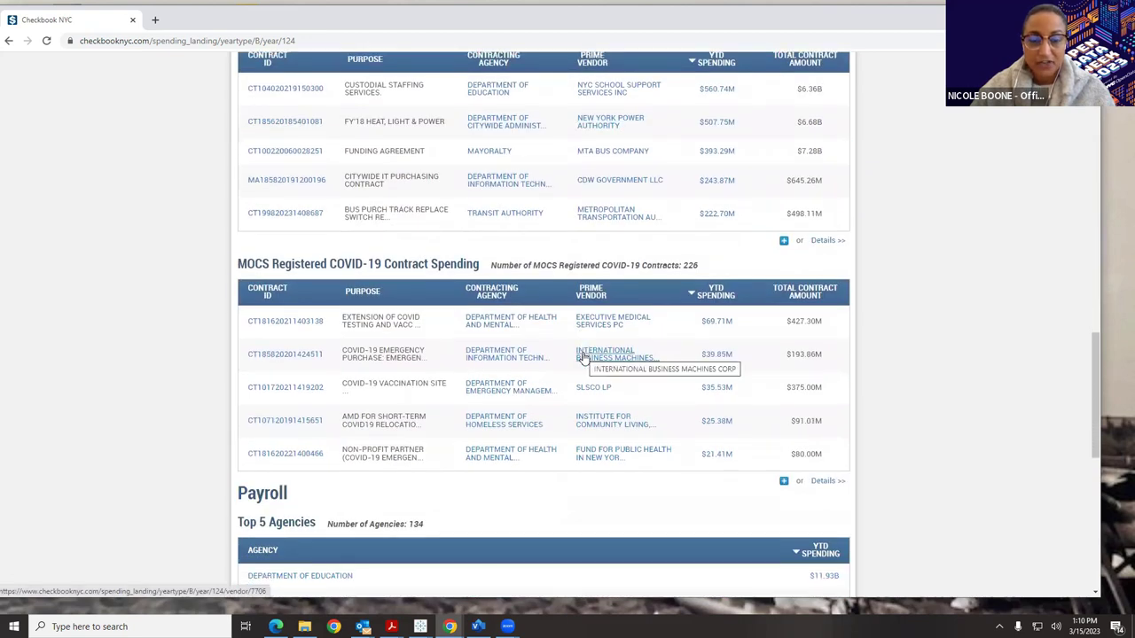
scroll(583, 356, "down", 3)
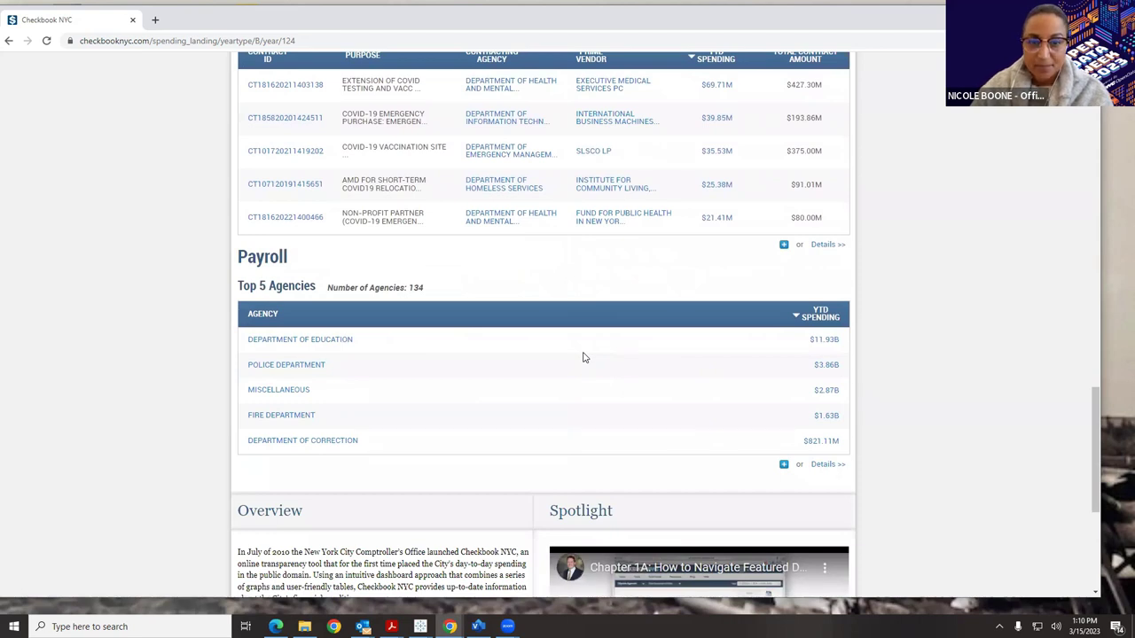
scroll(582, 356, "up", 7)
scroll(582, 356, "up", 10)
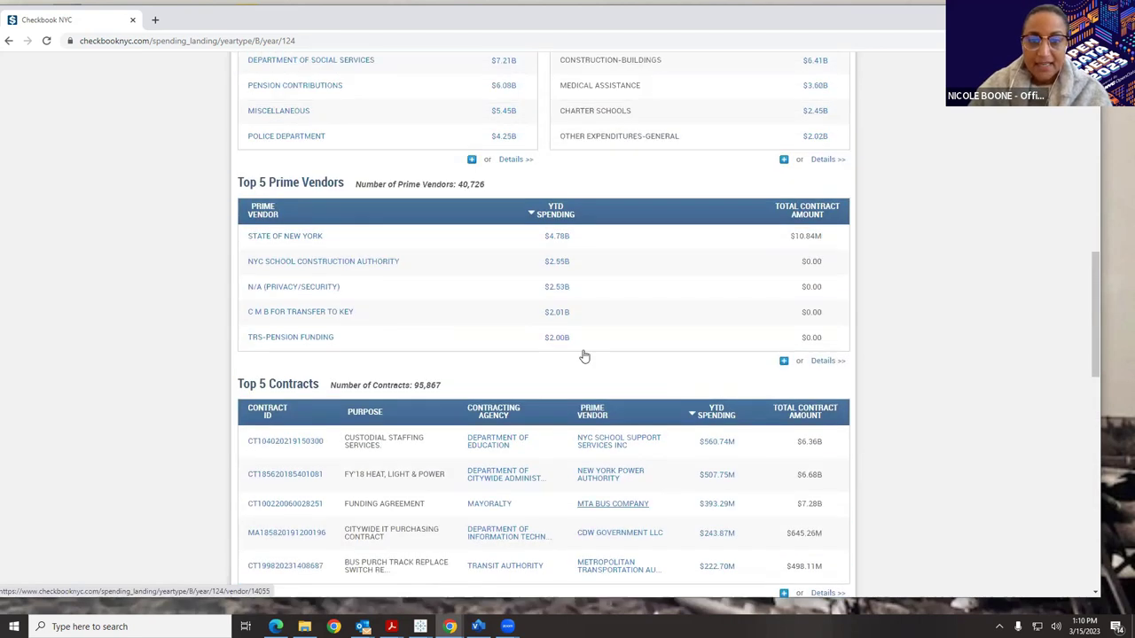
scroll(583, 354, "down", 2)
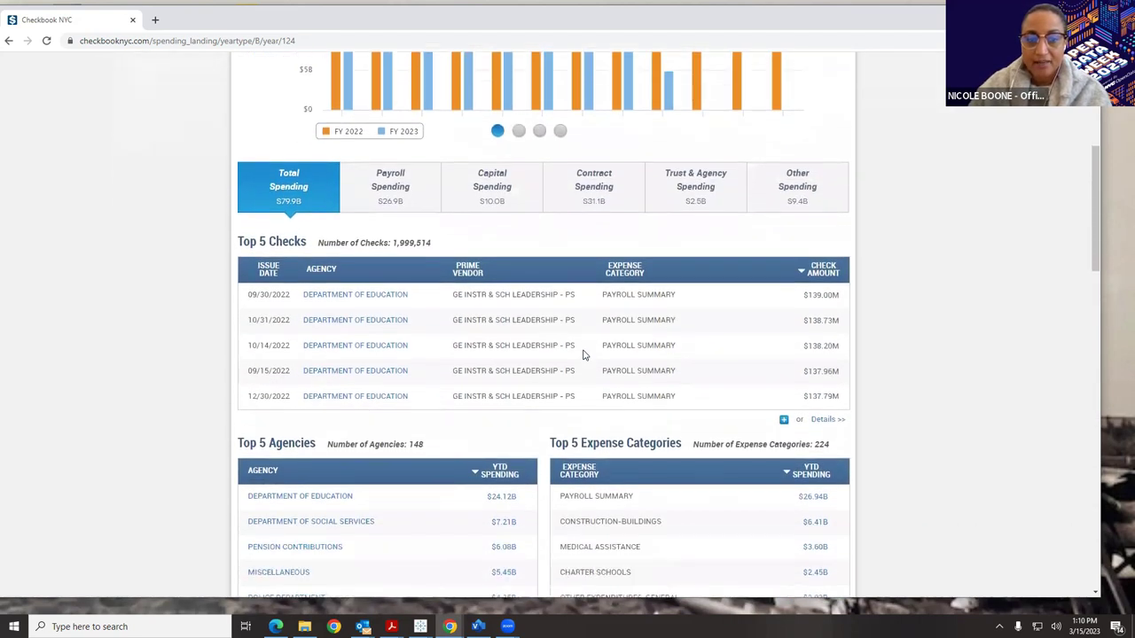
Expand Top 5 Checks and open its Details page of all check transactions.
left_click(785, 375)
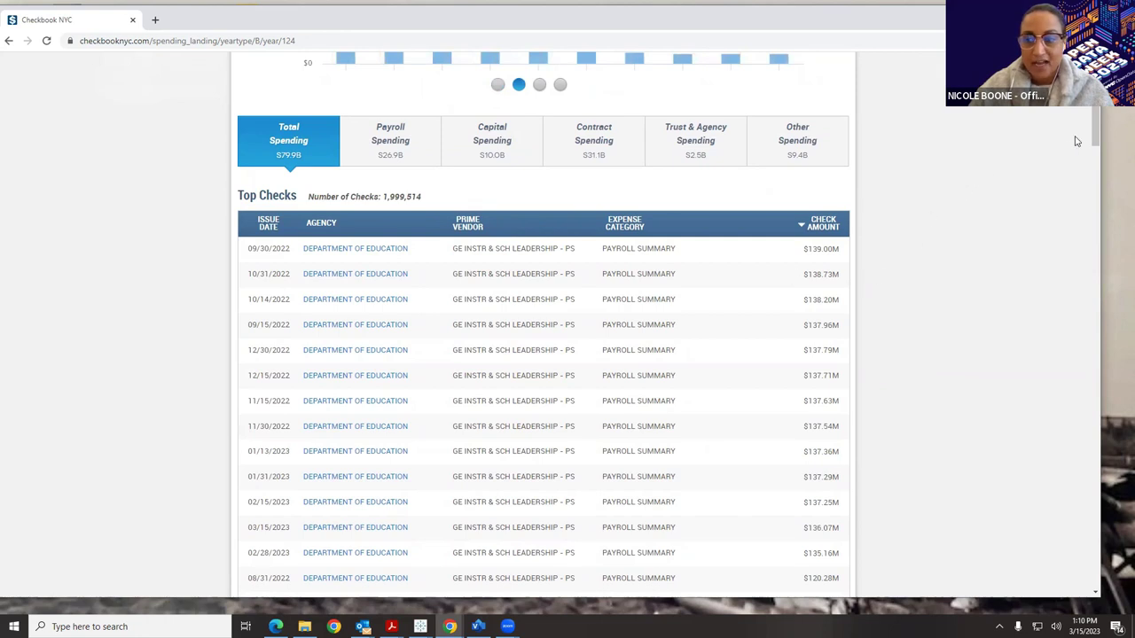
left_click_drag(1095, 127, 1093, 443)
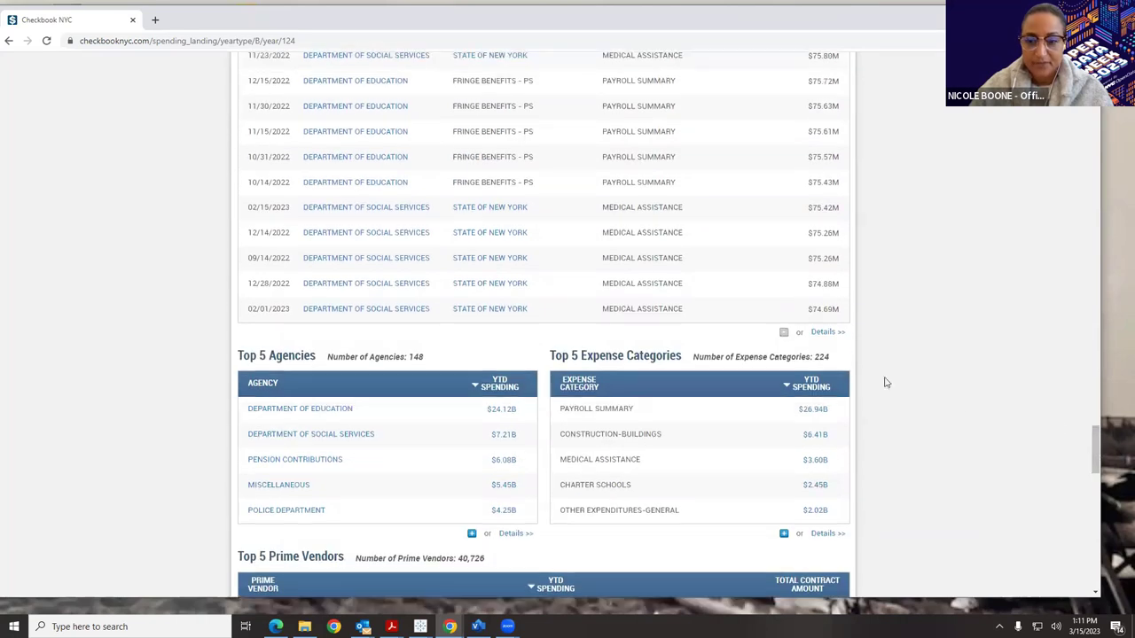
left_click(825, 335)
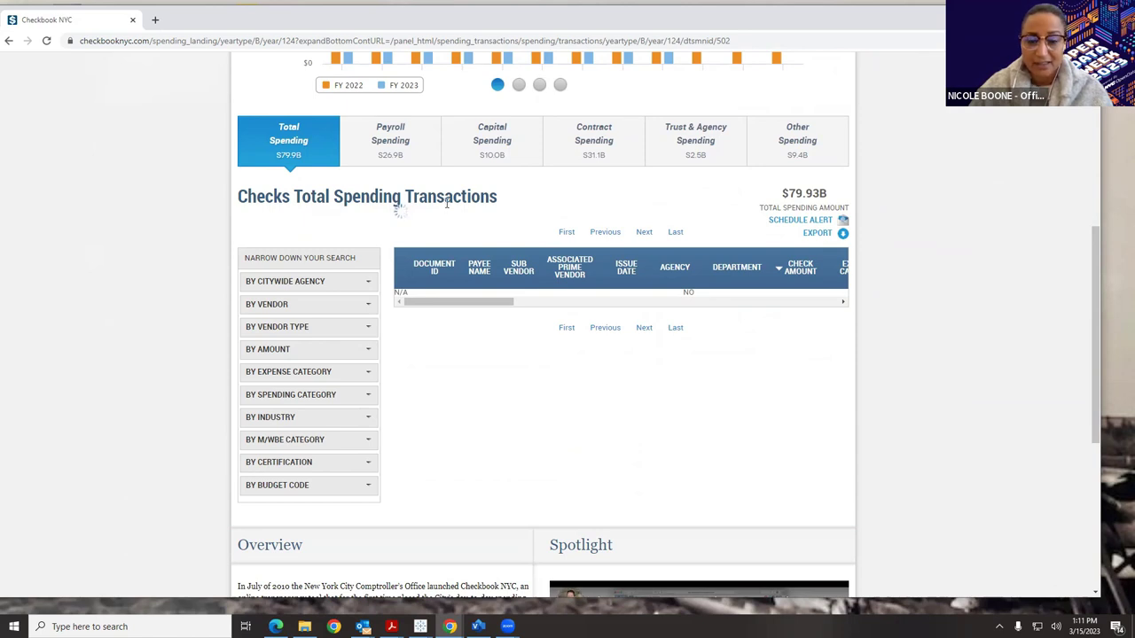
Filter checks to Department of Education and Staples, then export all pages as CSV.
left_click(350, 281)
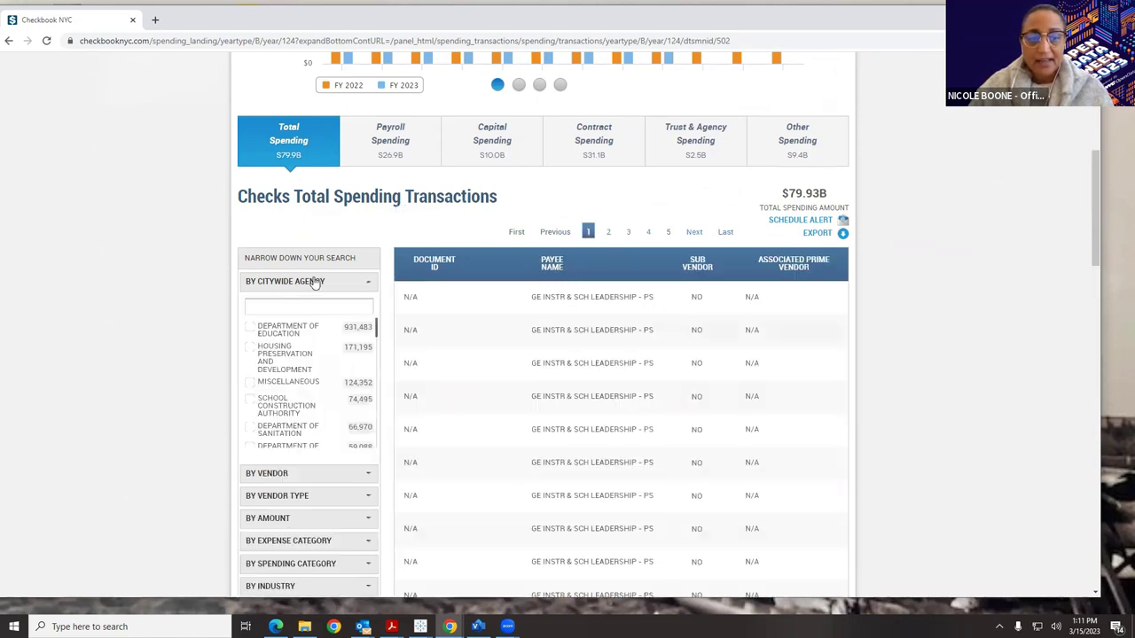
left_click(252, 330)
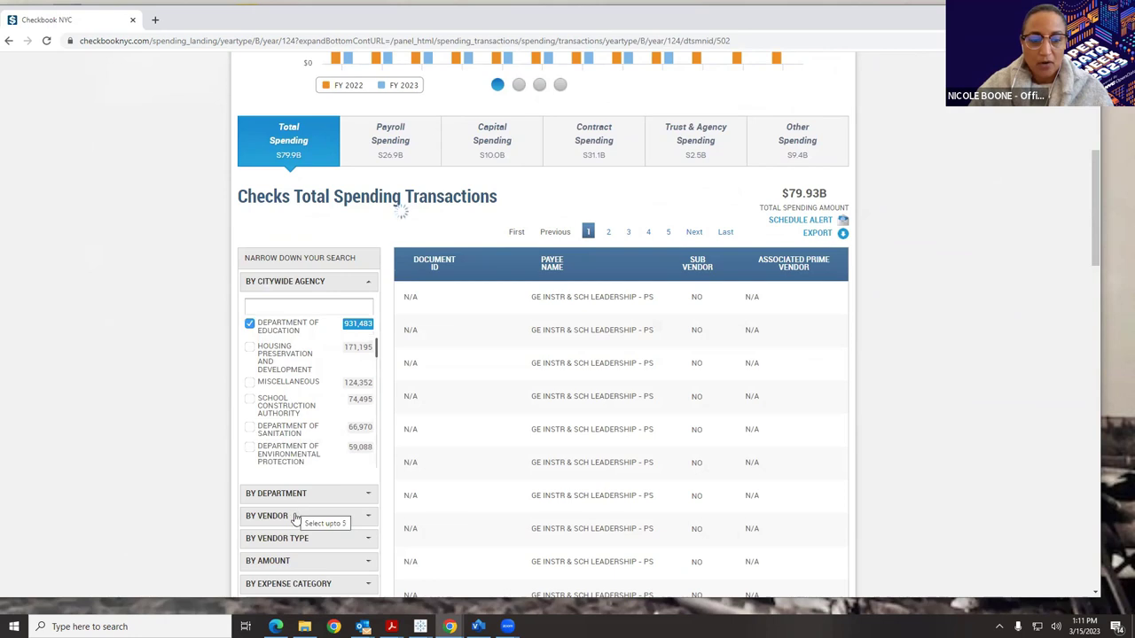
left_click(296, 517)
scroll(266, 479, "down", 2)
left_click(251, 447)
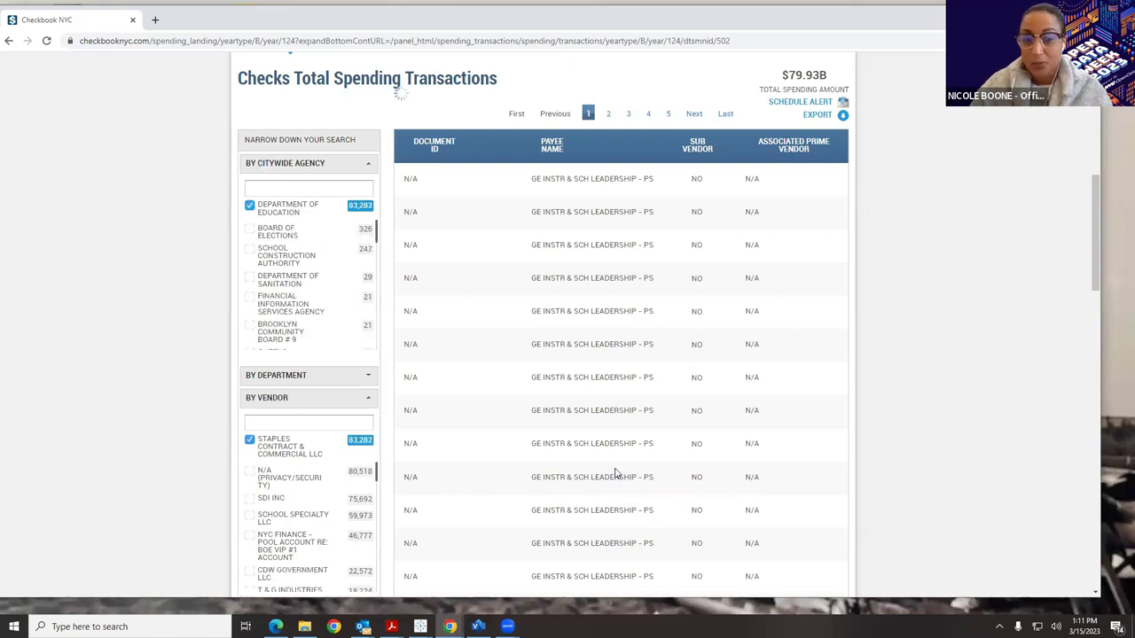
left_click(815, 115)
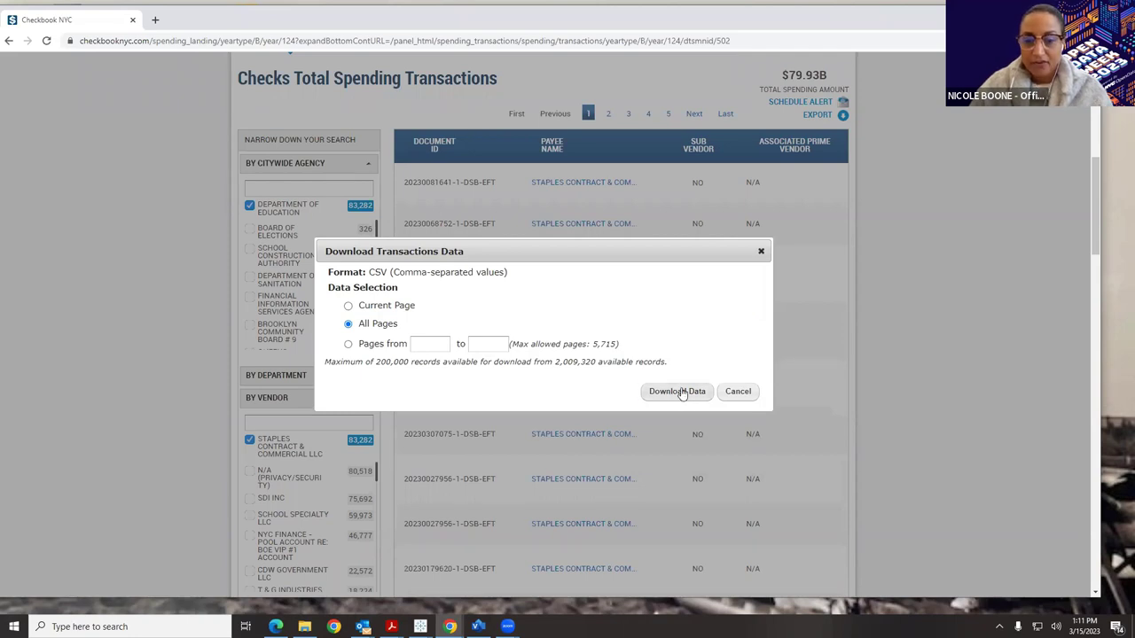
left_click(680, 393)
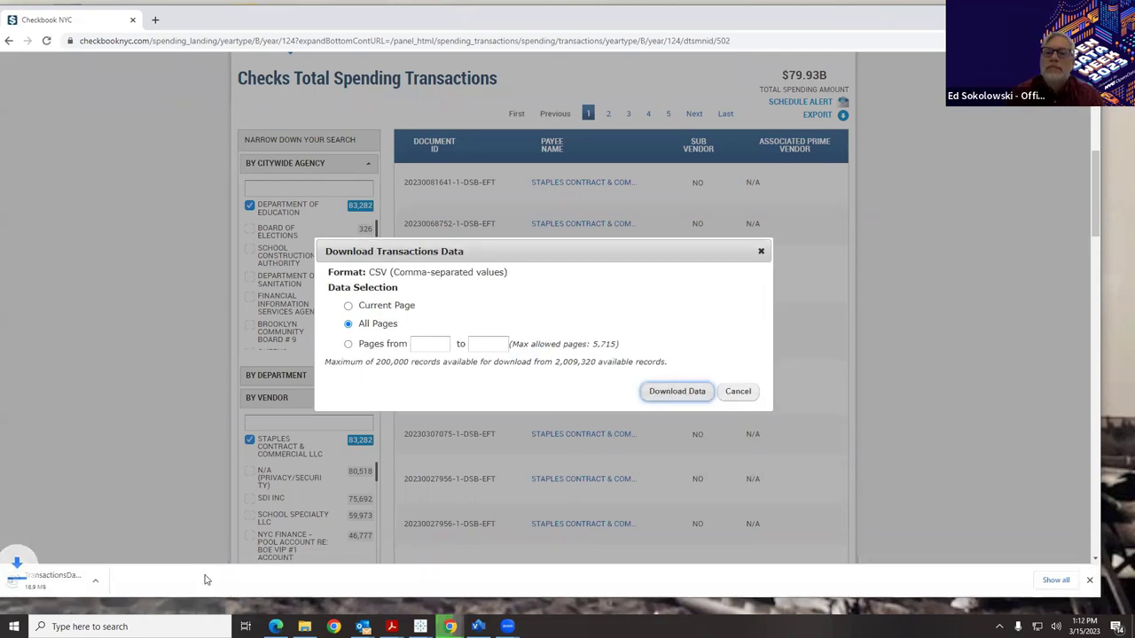
Open TransactionsData (94).csv in Excel, autofit all columns, then close without saving.
left_click(53, 581)
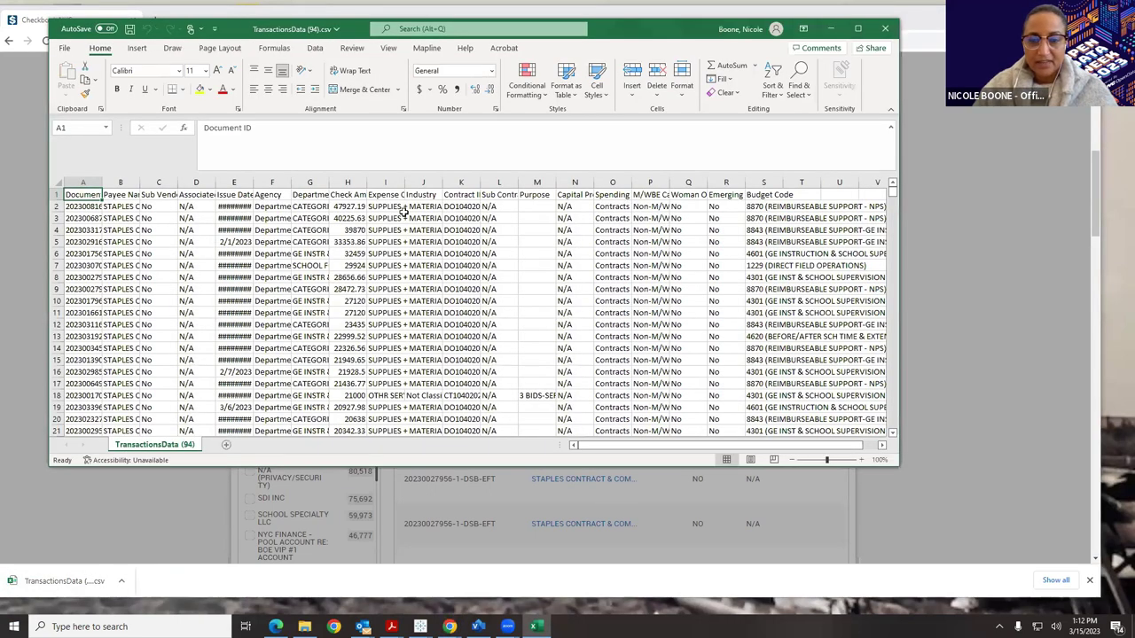
left_click(60, 180)
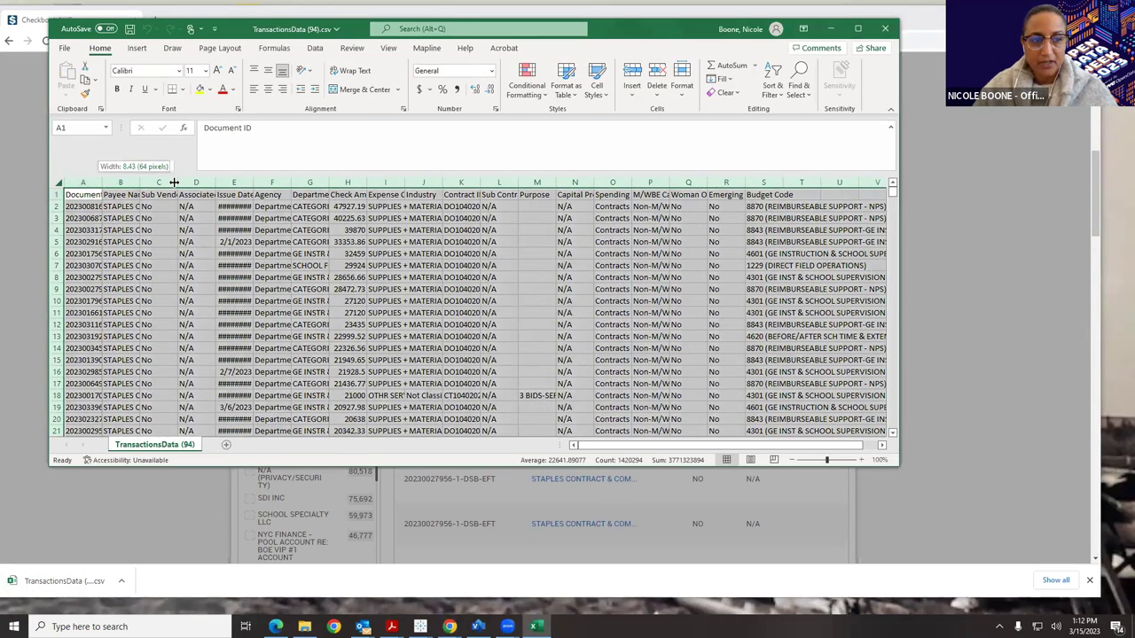
double_click(102, 182)
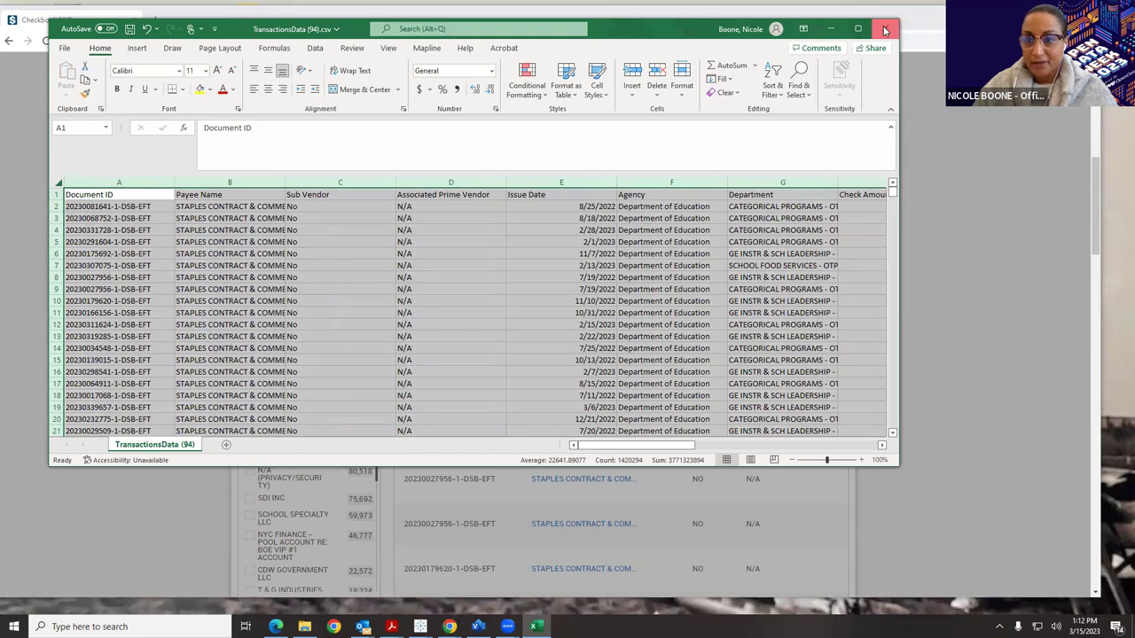
left_click(884, 28)
left_click(561, 327)
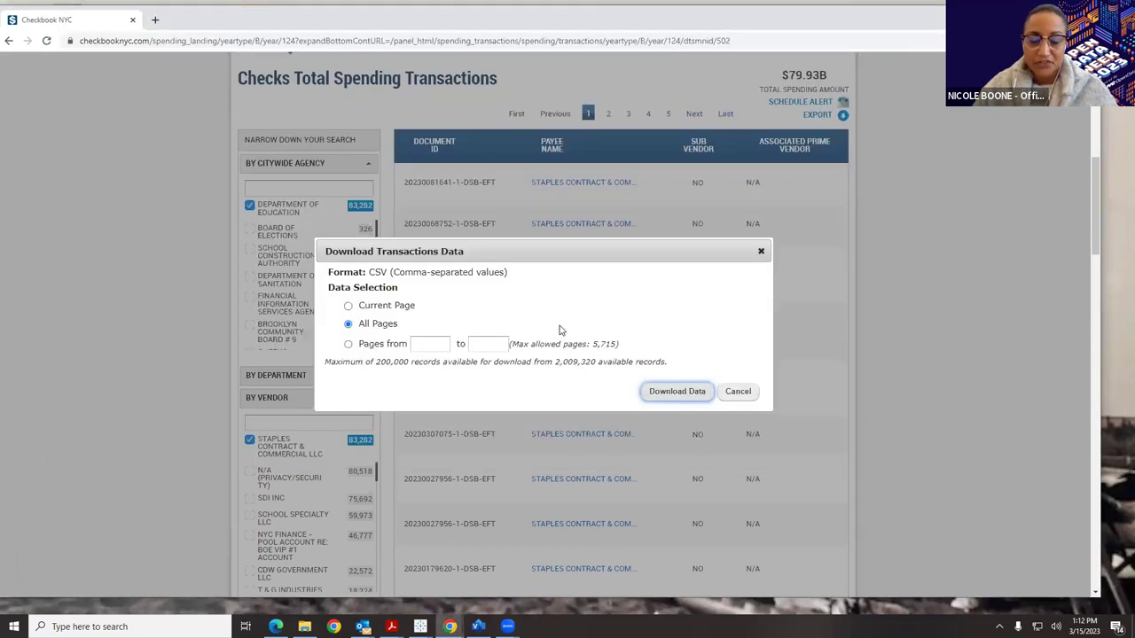
Cancel the Download Transactions Data dialog and go back to the Total Spending overview.
left_click(752, 397)
scroll(754, 409, "up", 5)
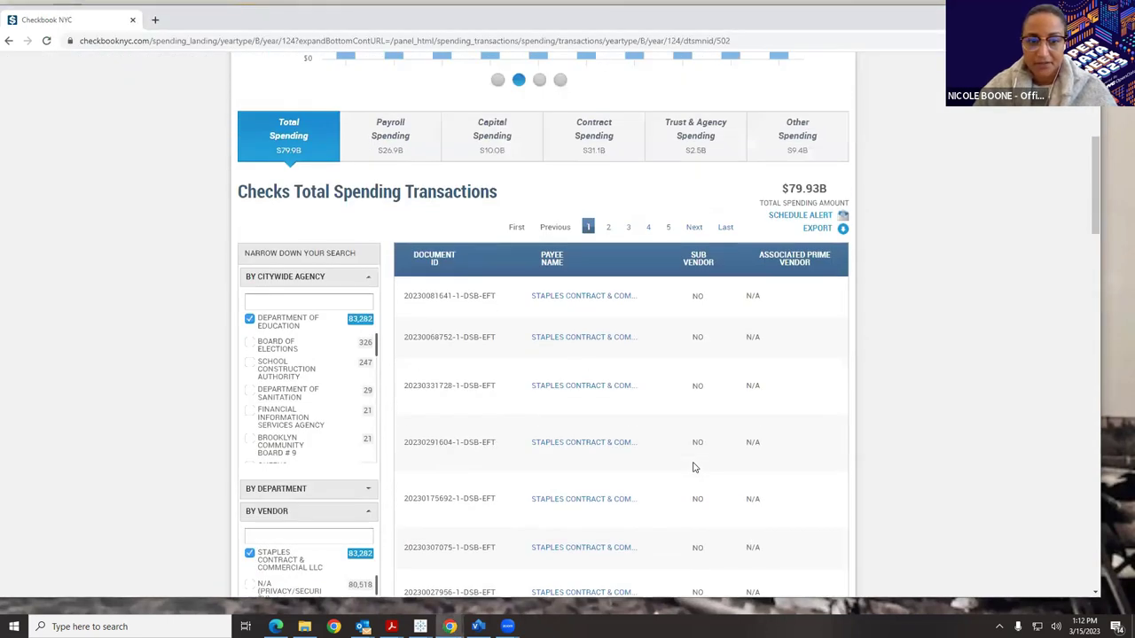
left_click(300, 449)
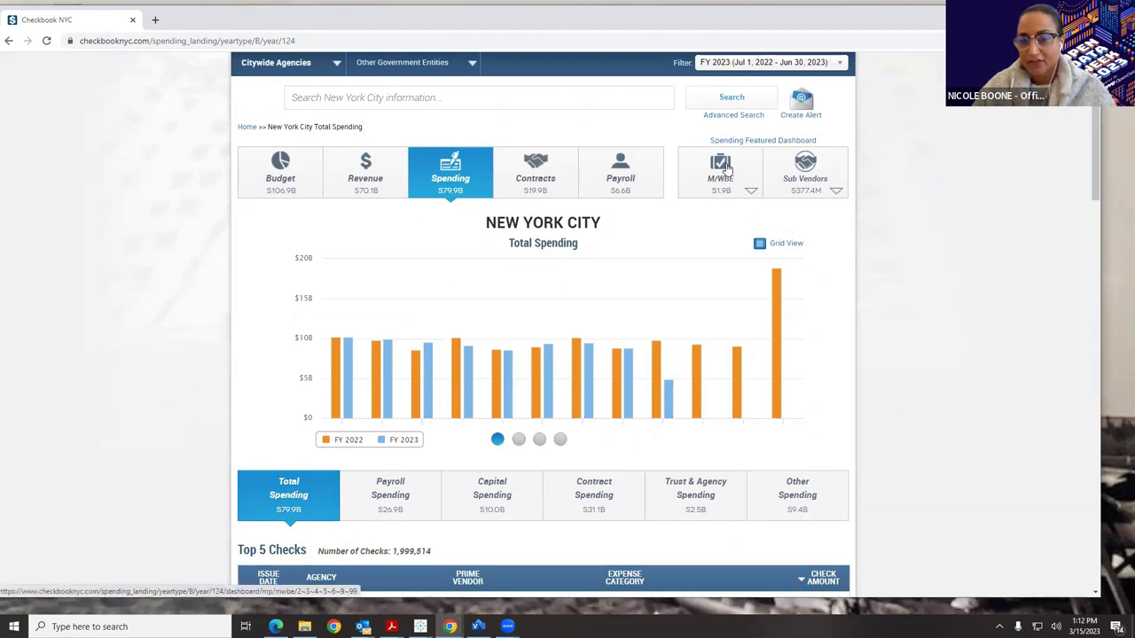
mouse_move(733, 148)
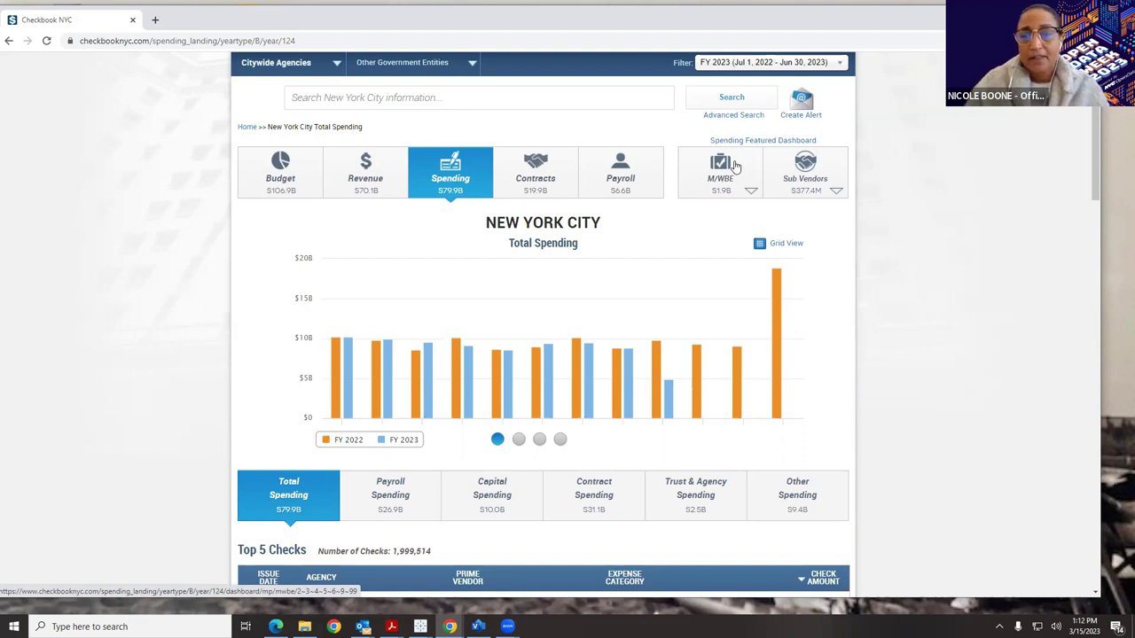
Open the M/WBE spending dashboard and move the carousel to the third chart.
left_click(734, 167)
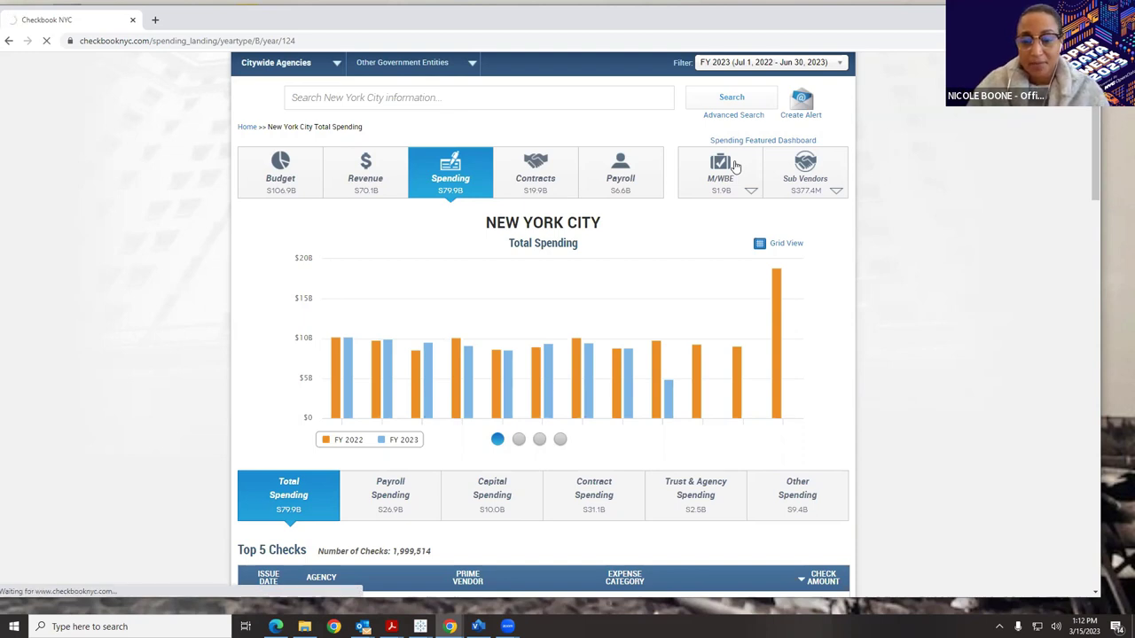
scroll(734, 167, "down", 2)
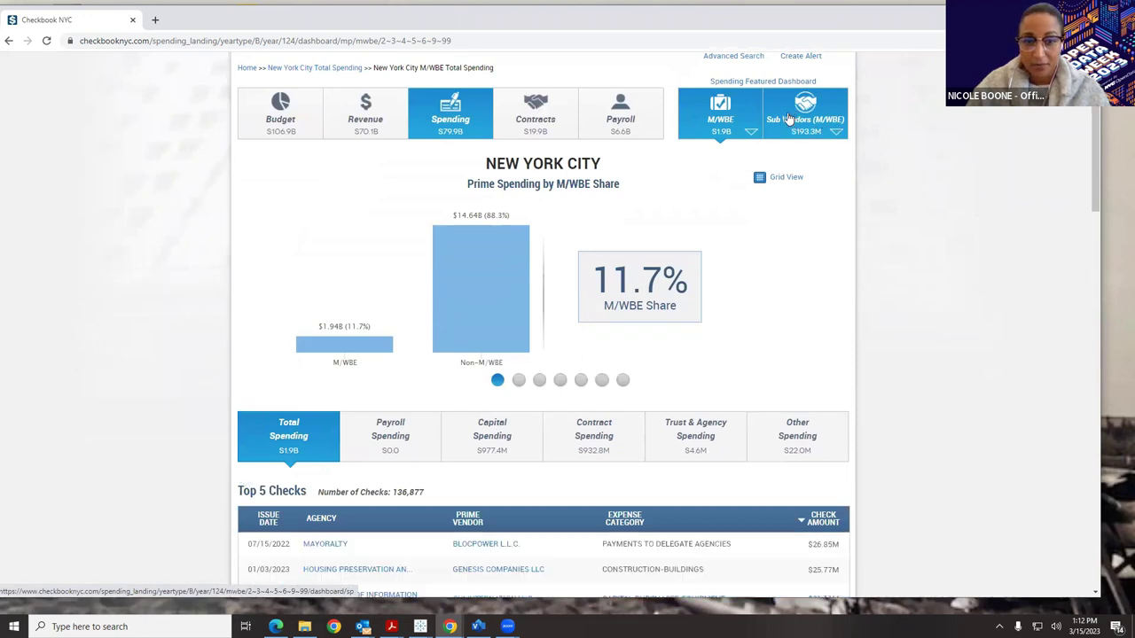
scroll(464, 267, "down", 2)
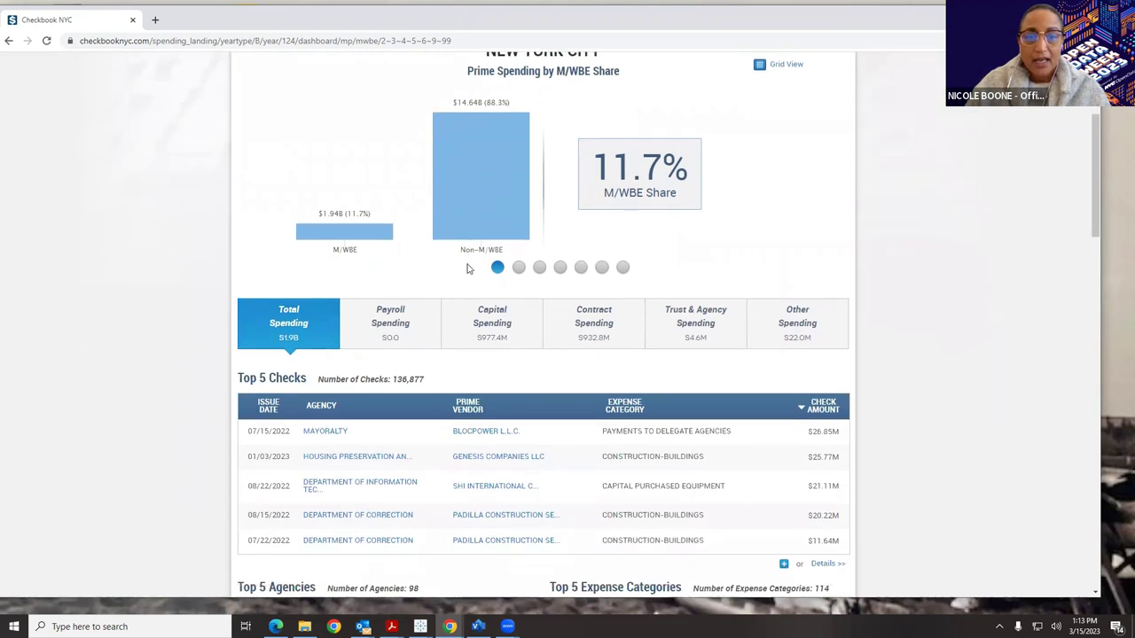
left_click(539, 262)
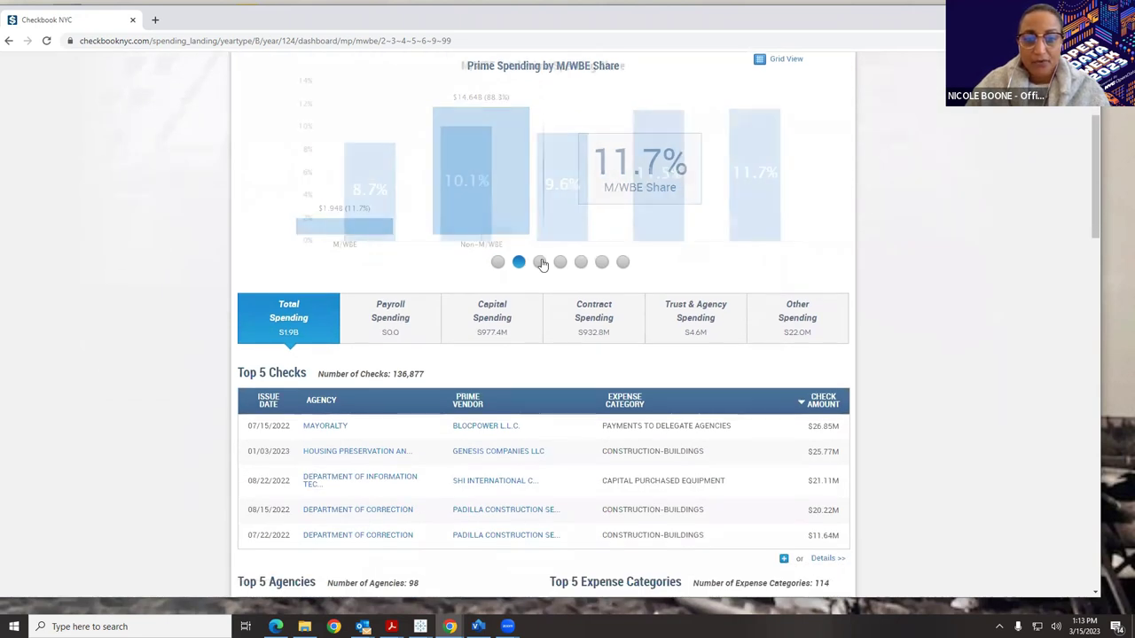
Hide the Asian American, Women and Emerging series, then show them all again.
mouse_move(429, 133)
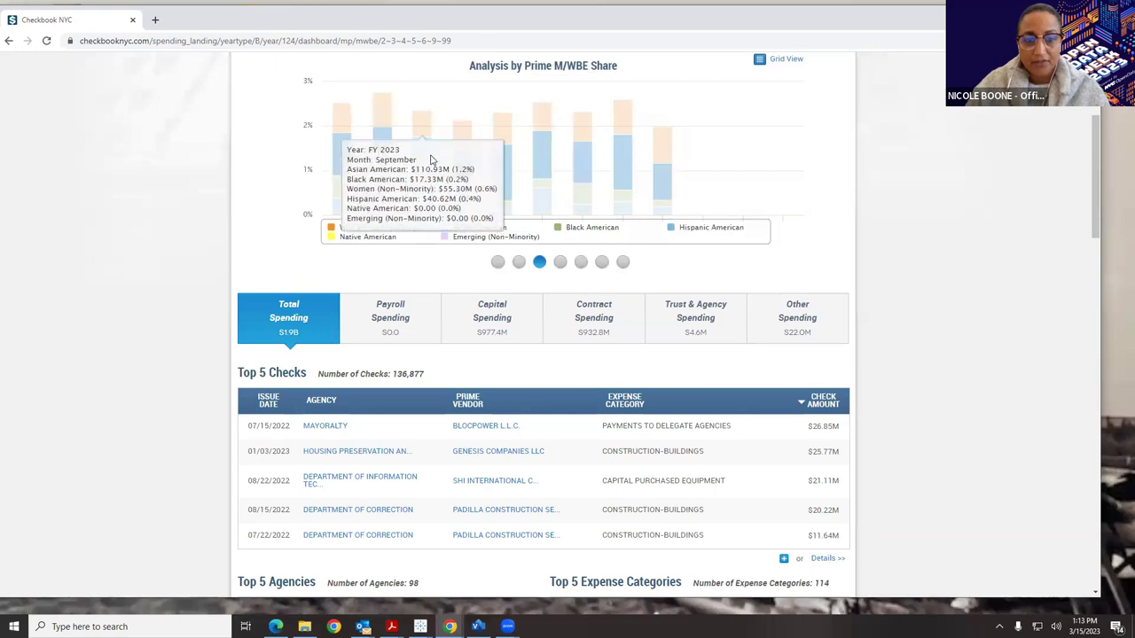
left_click(446, 233)
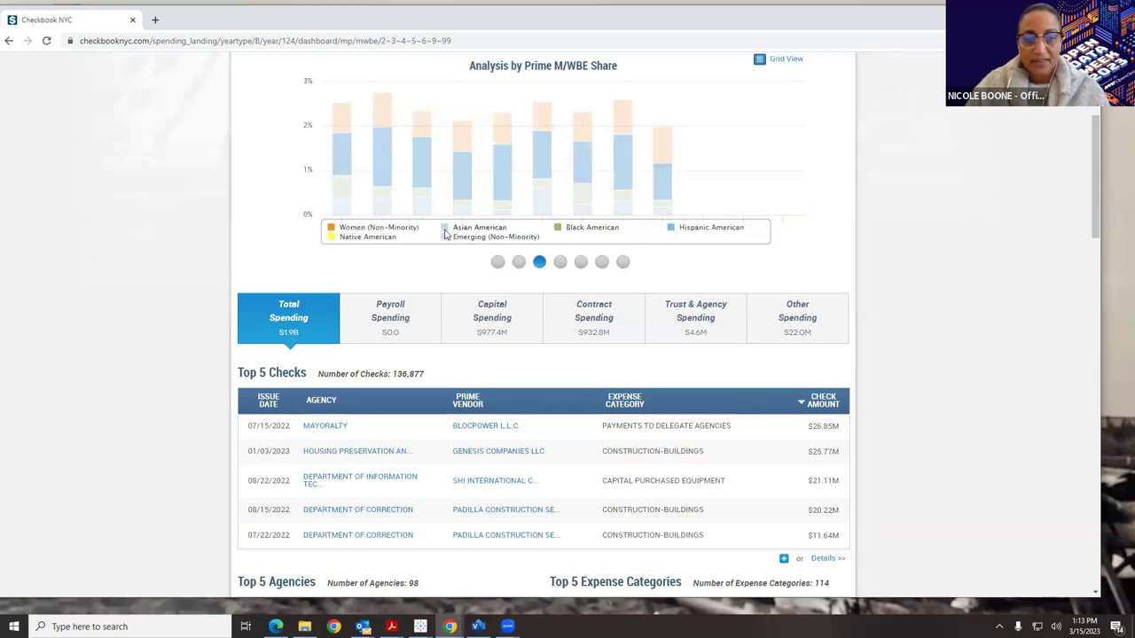
left_click(379, 227)
left_click(479, 237)
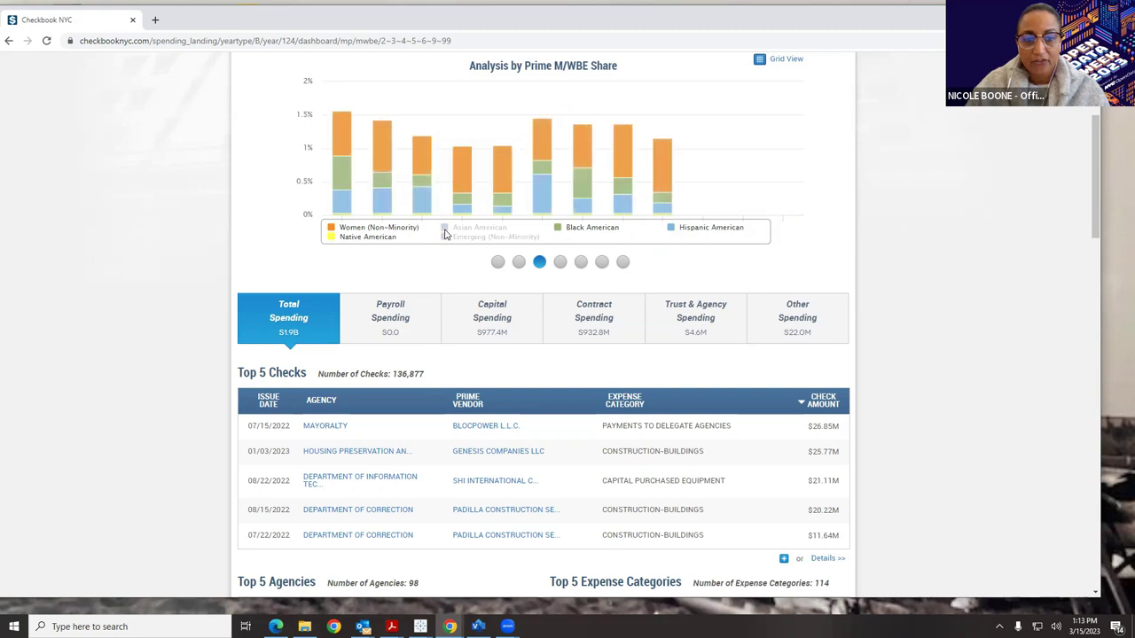
left_click(363, 227)
left_click(479, 227)
left_click(479, 237)
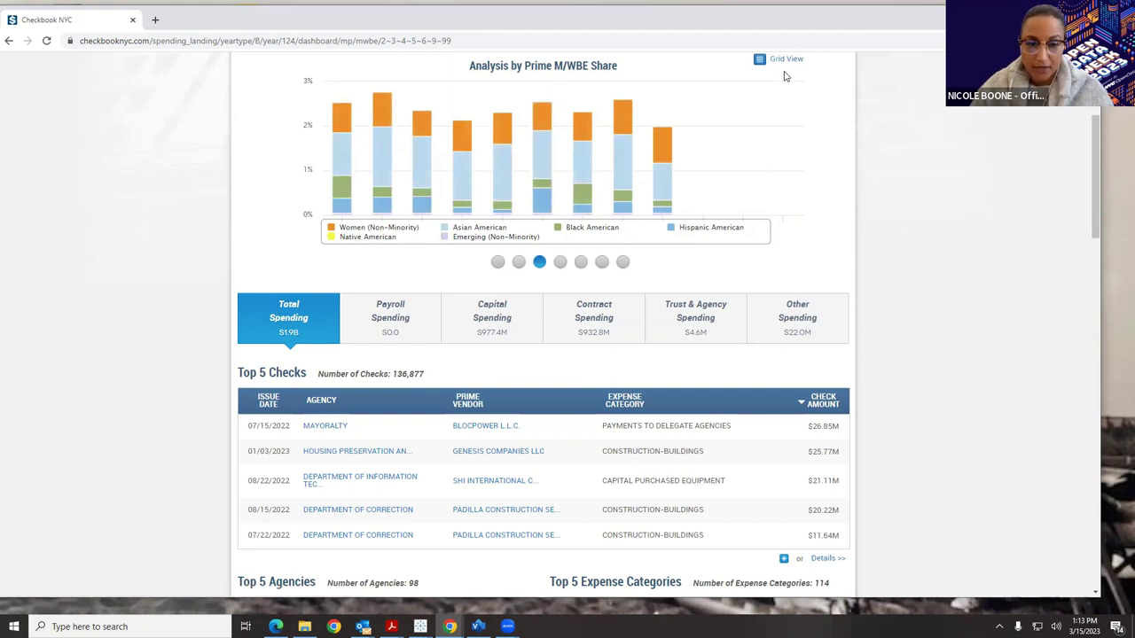
scroll(786, 78, "up", 1)
scroll(790, 81, "down", 3)
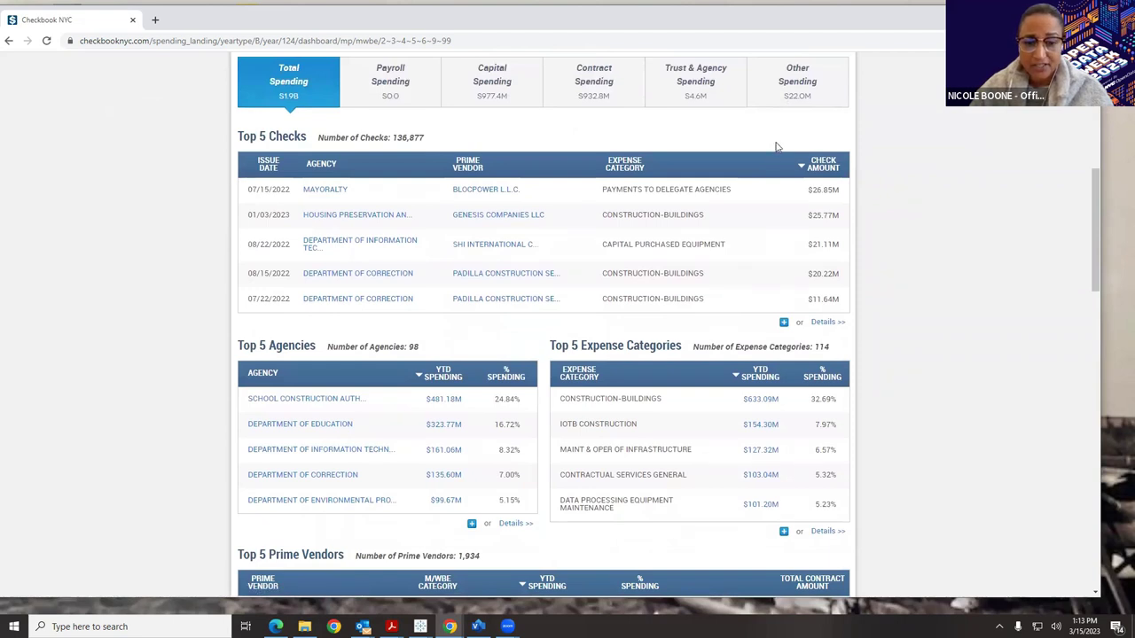
scroll(775, 147, "down", 2)
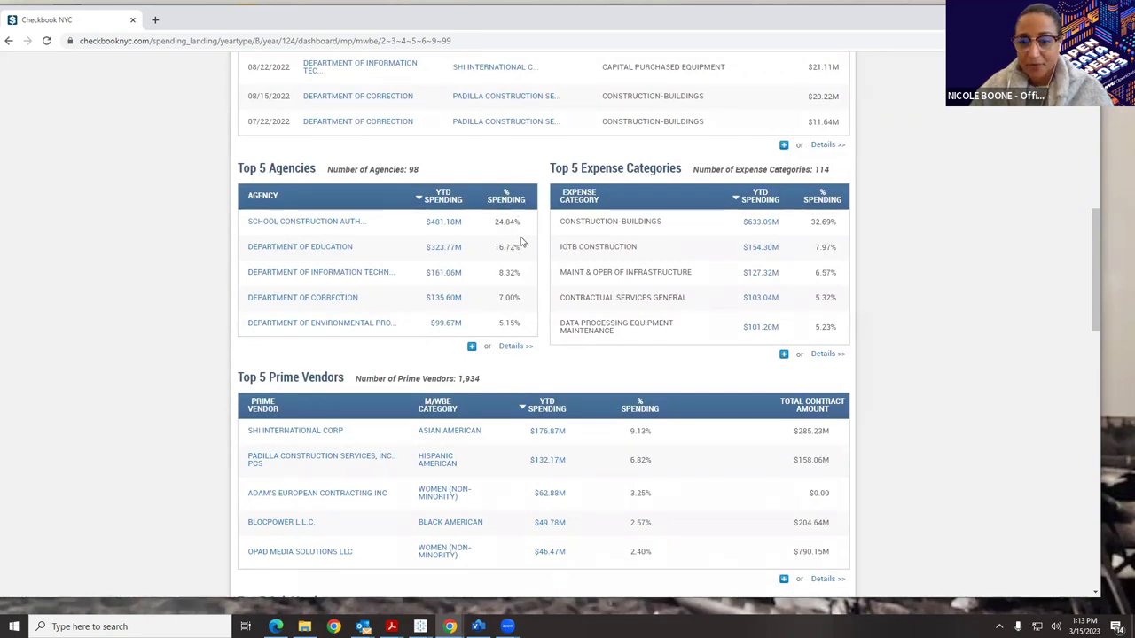
scroll(532, 257, "down", 3)
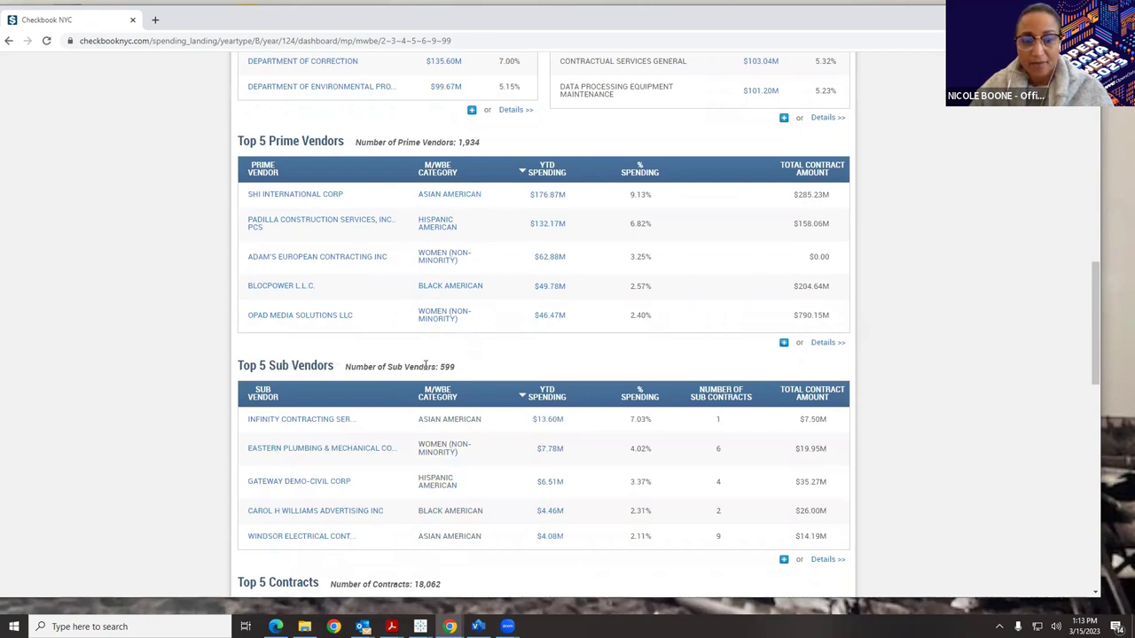
scroll(425, 366, "down", 3)
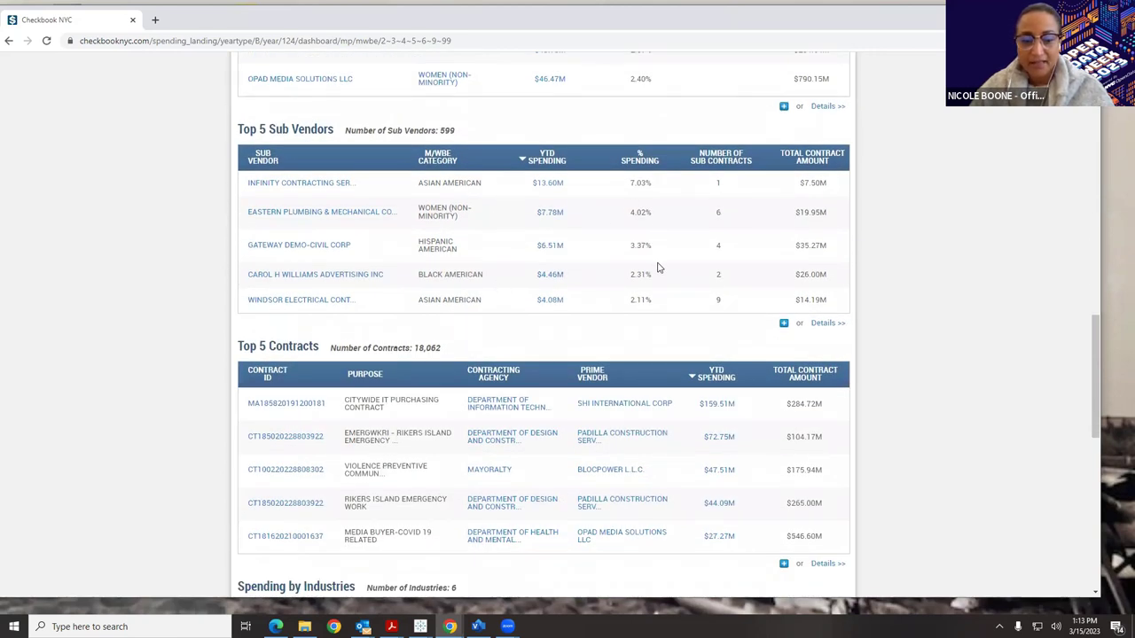
scroll(659, 268, "down", 3)
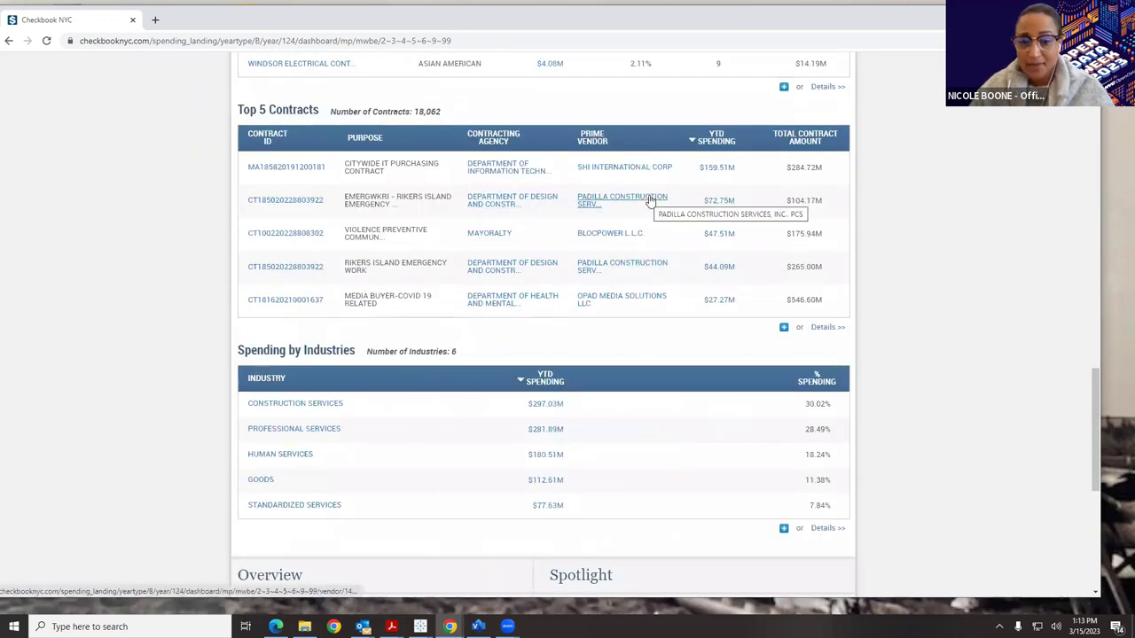
scroll(649, 200, "down", 2)
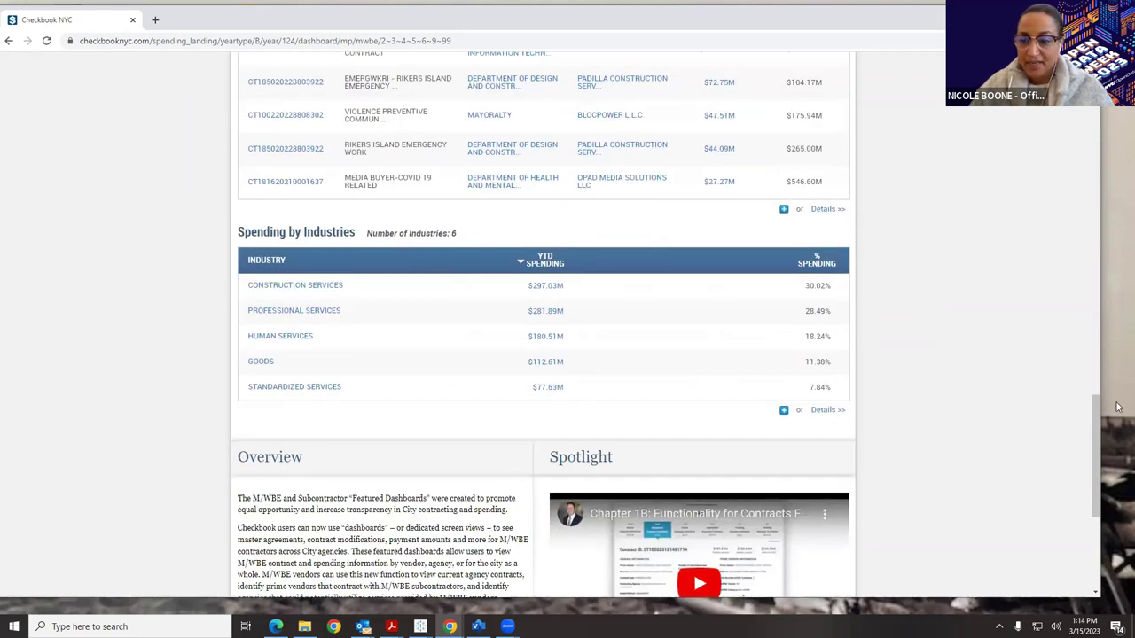
left_click_drag(1096, 452, 1095, 133)
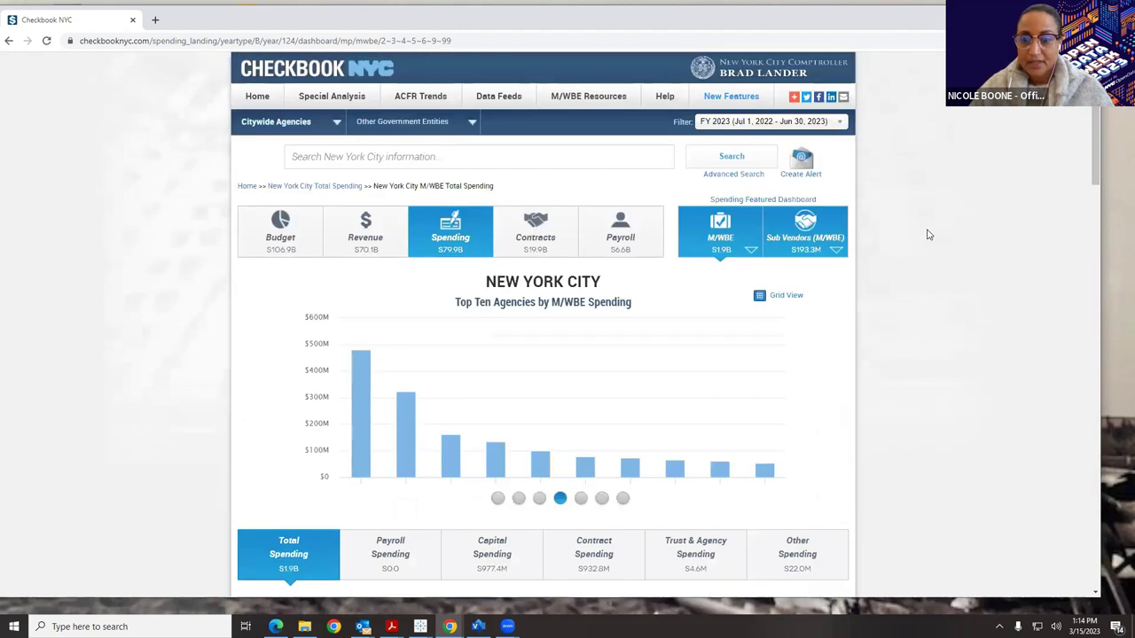
Move from the M/WBE sub vendor view through Total Spending to the Sub Vendors dashboard.
left_click(797, 245)
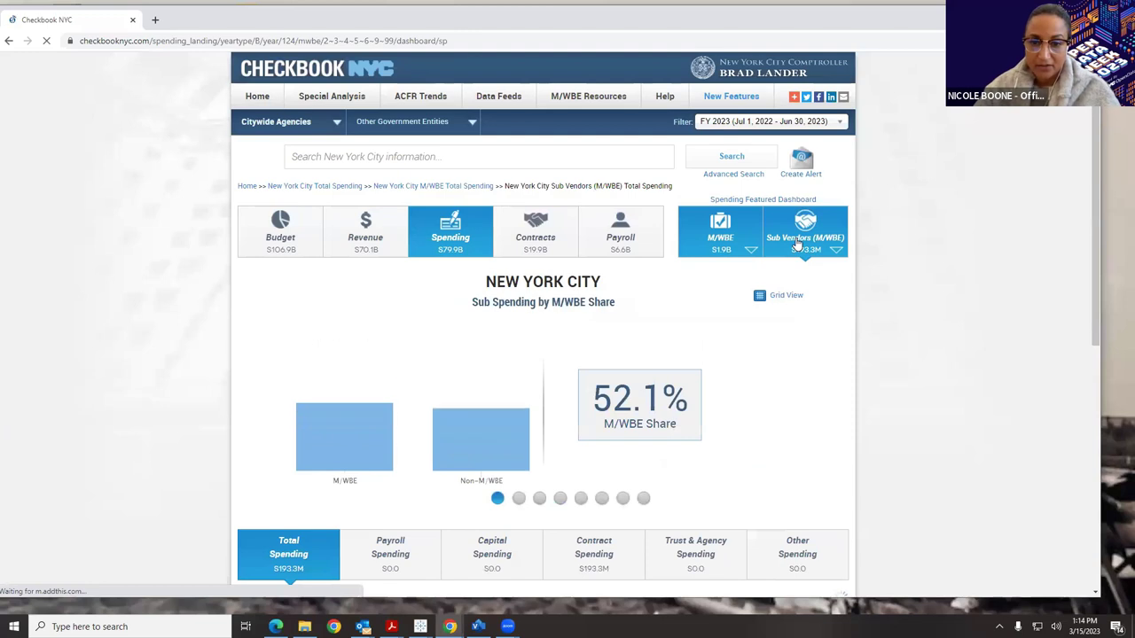
left_click(473, 229)
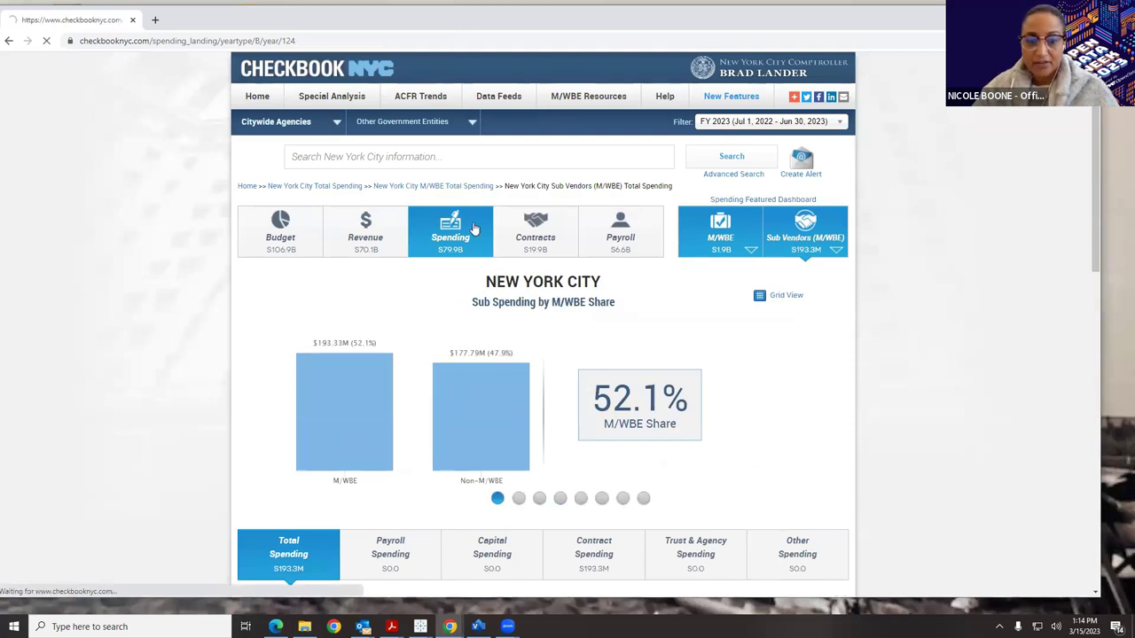
left_click(786, 225)
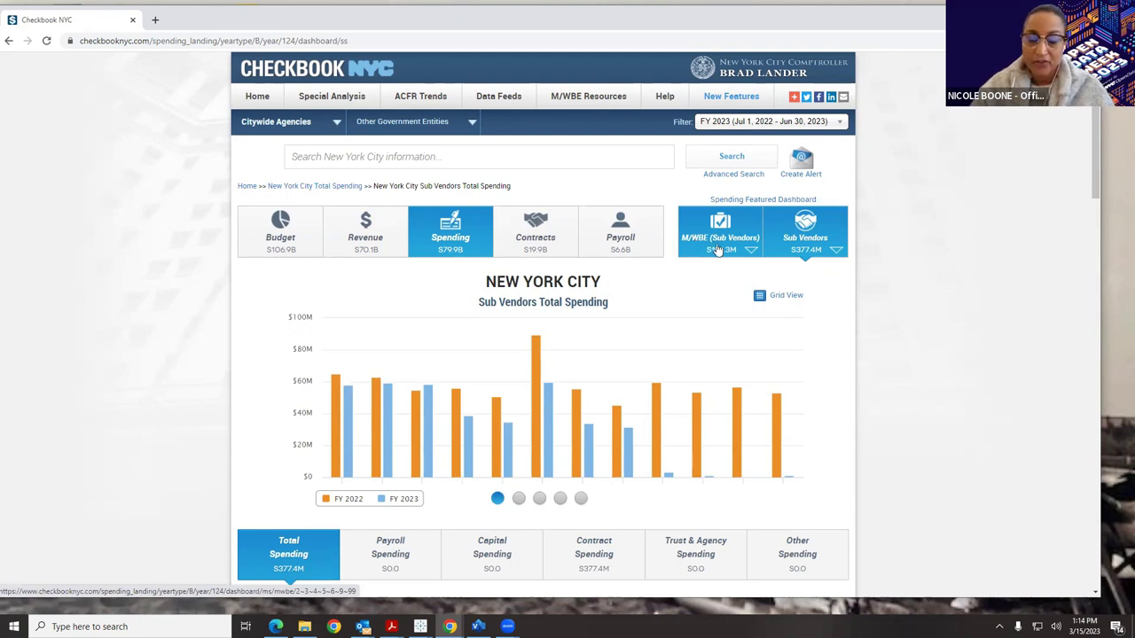
Scroll through the Sub Vendors Top 5 tables, then return to the top of the dashboard.
left_click(782, 228)
scroll(784, 261, "down", 3)
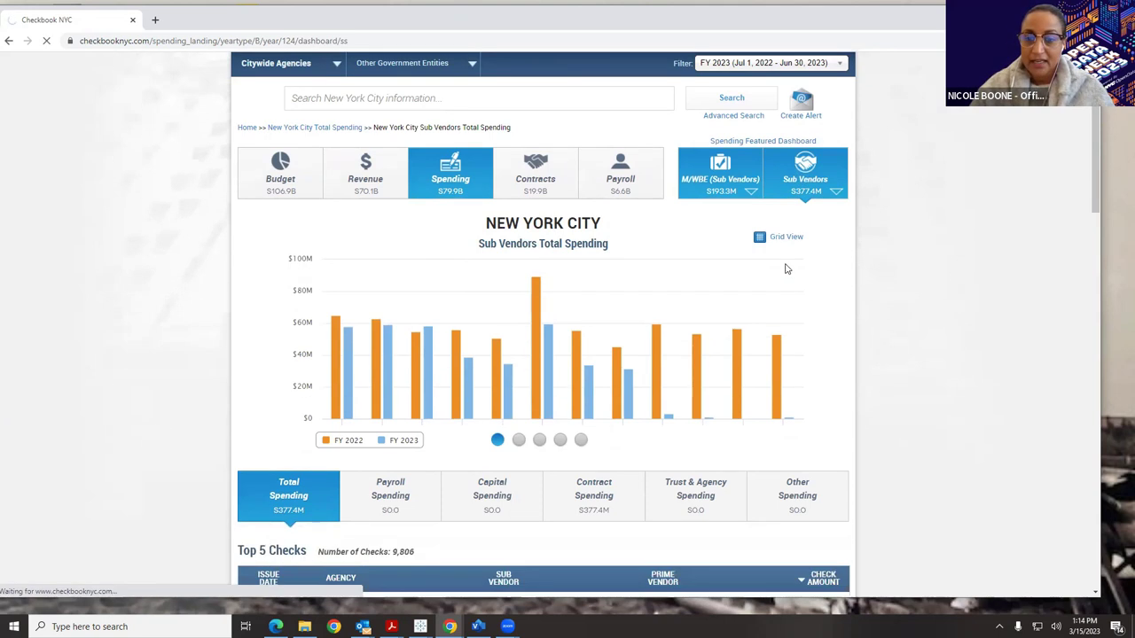
scroll(780, 196, "up", 1)
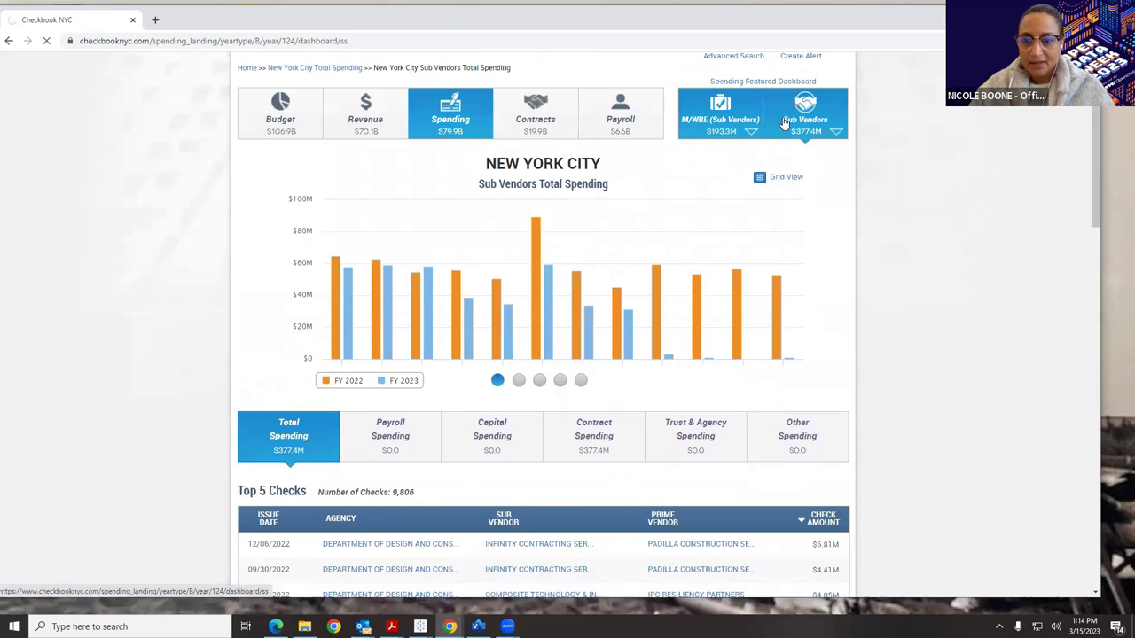
scroll(790, 227, "down", 2)
scroll(795, 213, "up", 3)
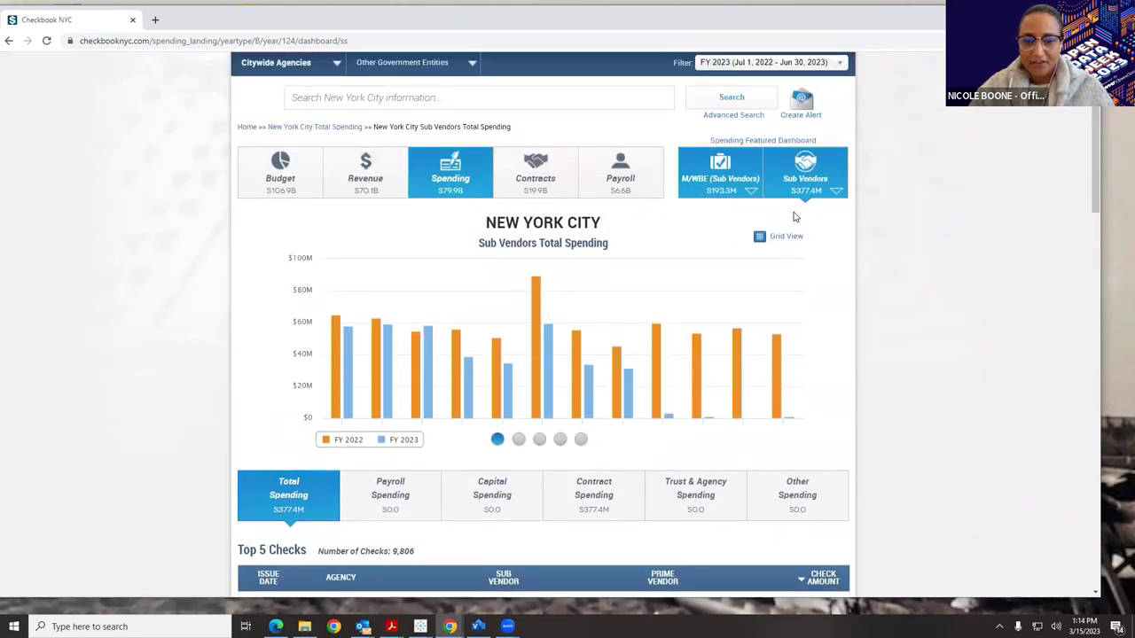
scroll(795, 217, "down", 2)
scroll(796, 217, "down", 1)
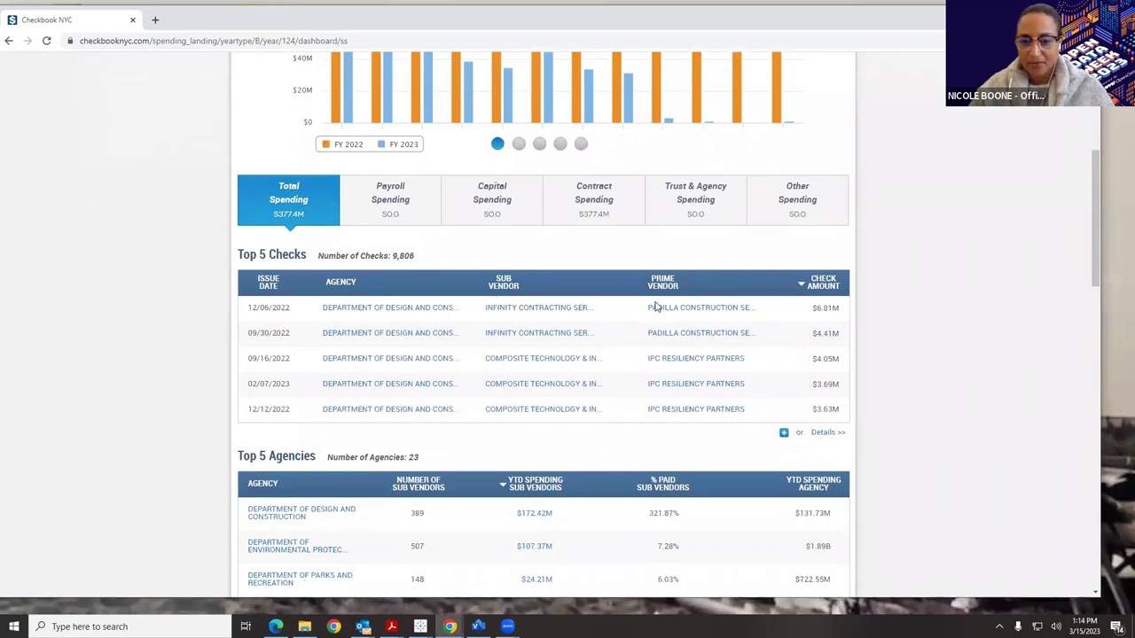
scroll(648, 337, "down", 3)
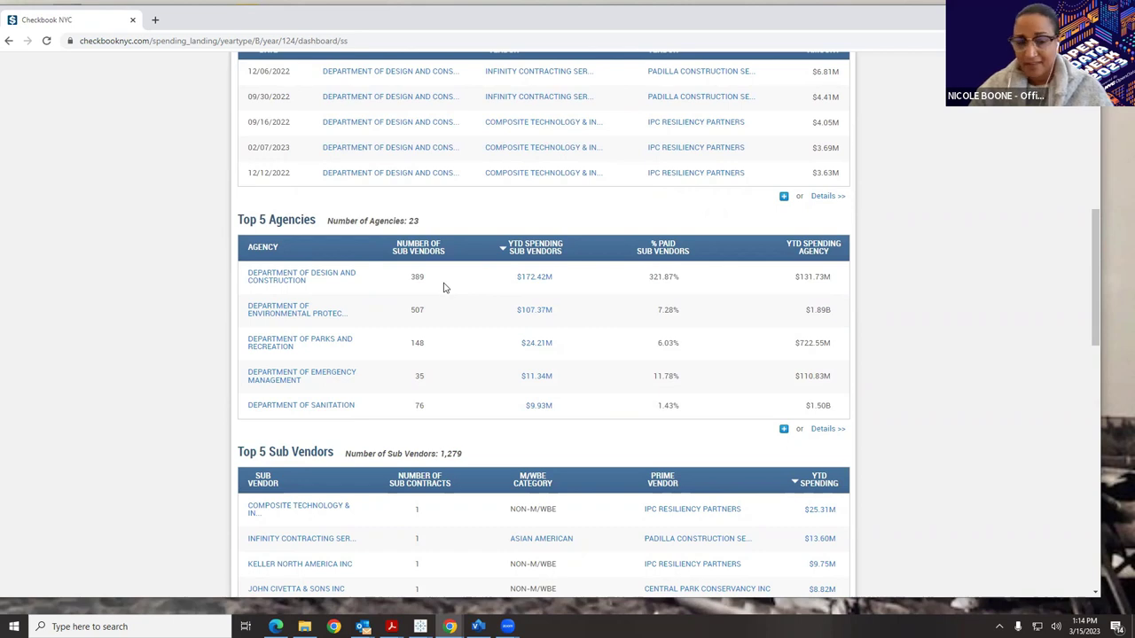
scroll(443, 298, "down", 3)
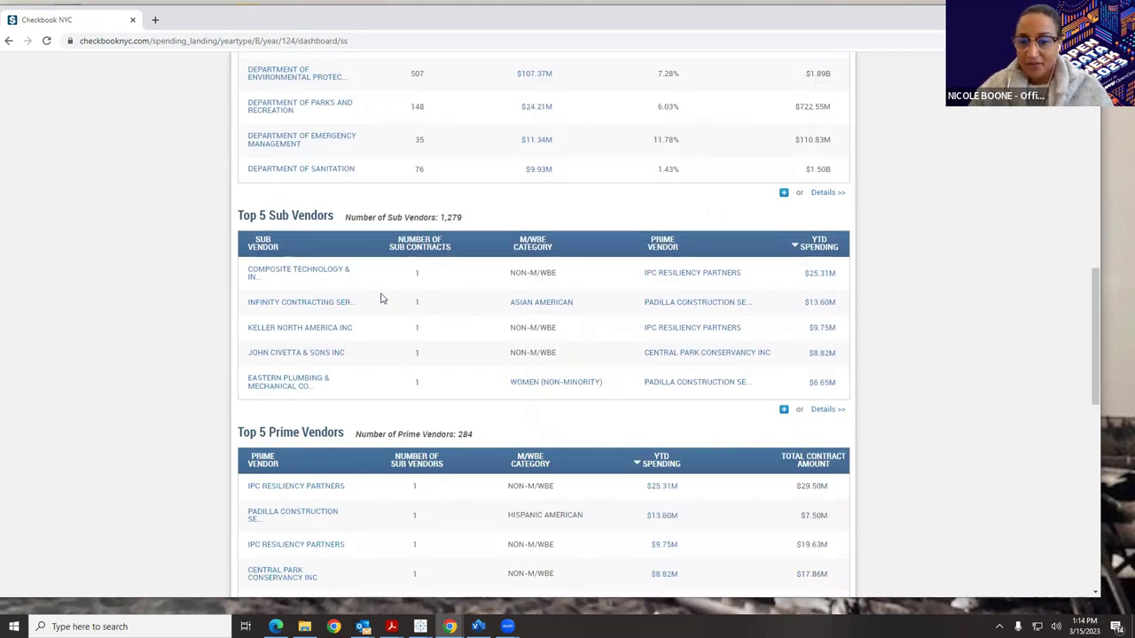
scroll(390, 306, "down", 3)
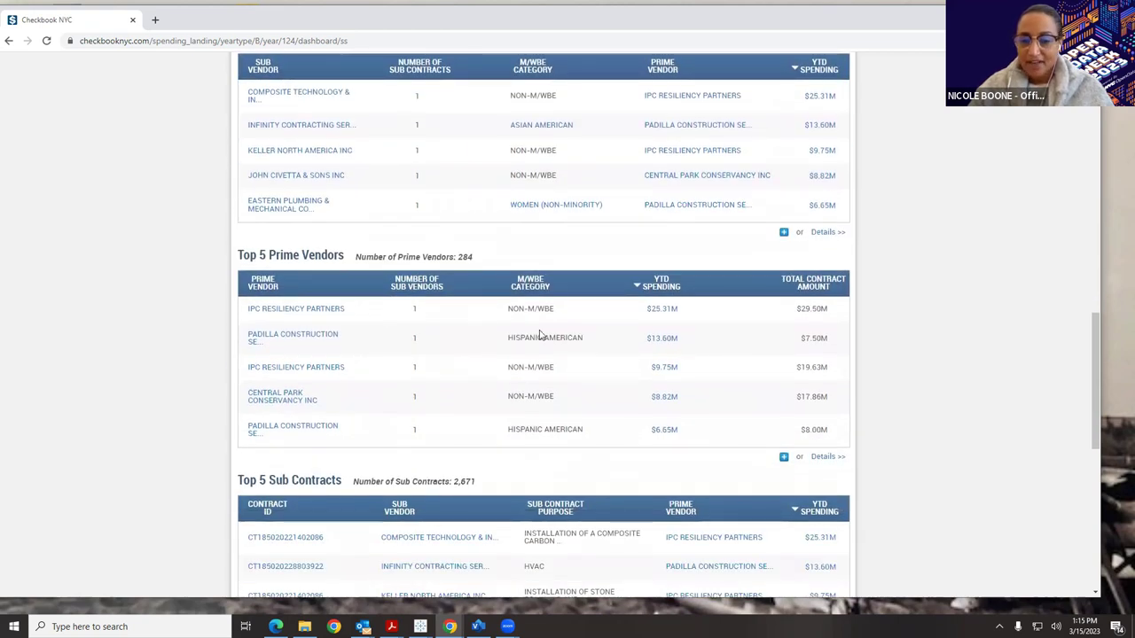
scroll(539, 335, "down", 3)
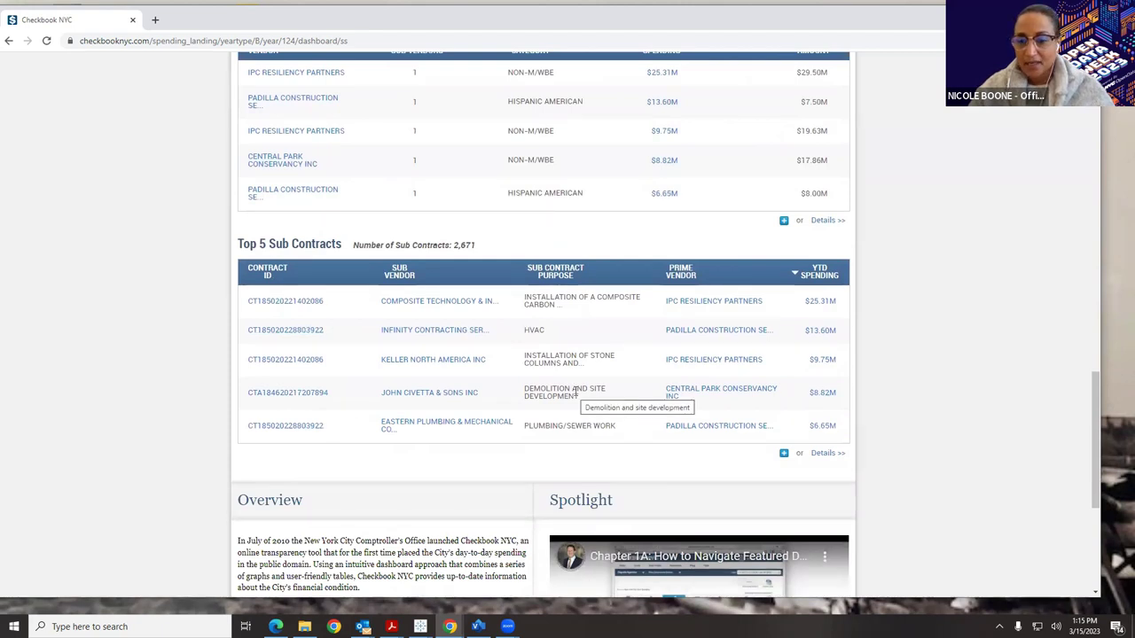
left_click_drag(1094, 467, 987, 291)
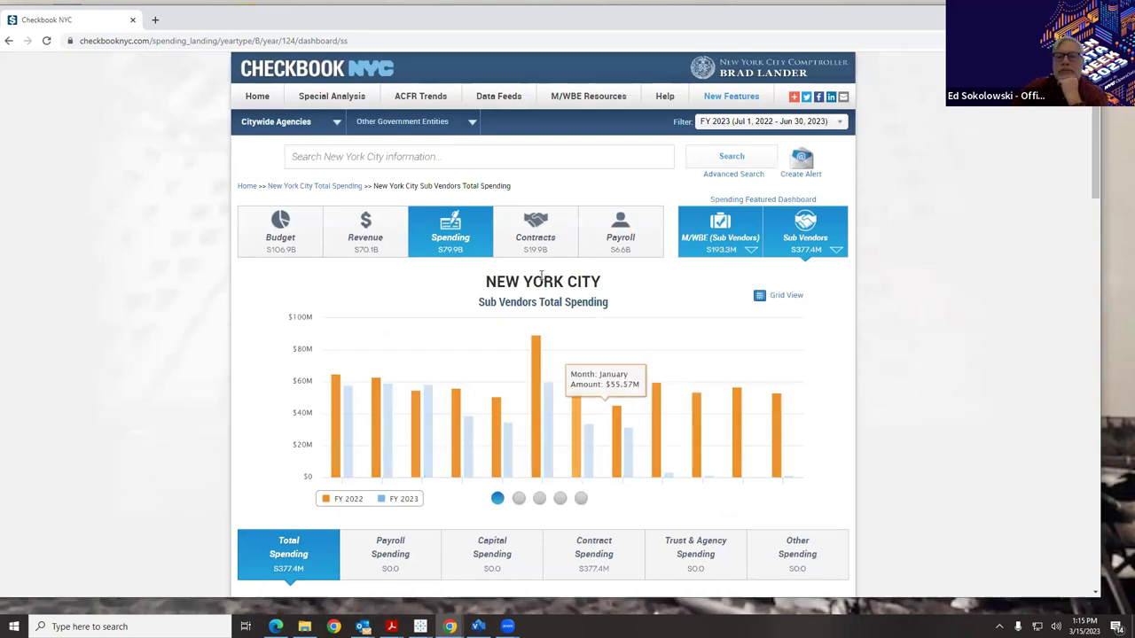
Switch to citywide Total Spending, dismiss the Sprint Planning reminder, and scroll to Top 5 Contracts.
left_click(544, 247)
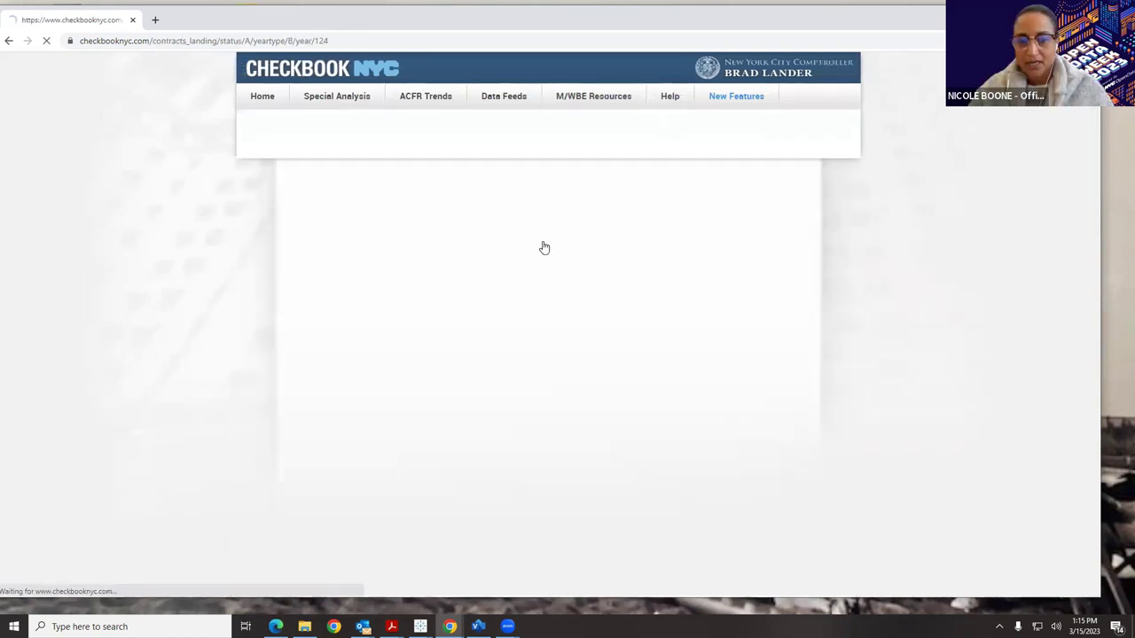
left_click(450, 232)
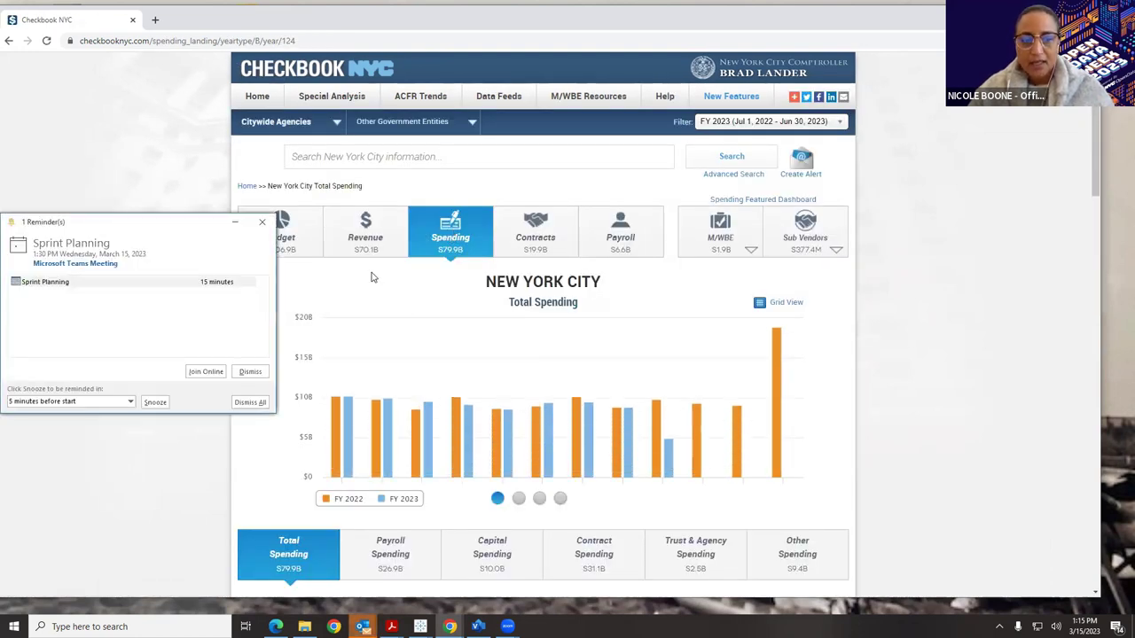
left_click(261, 223)
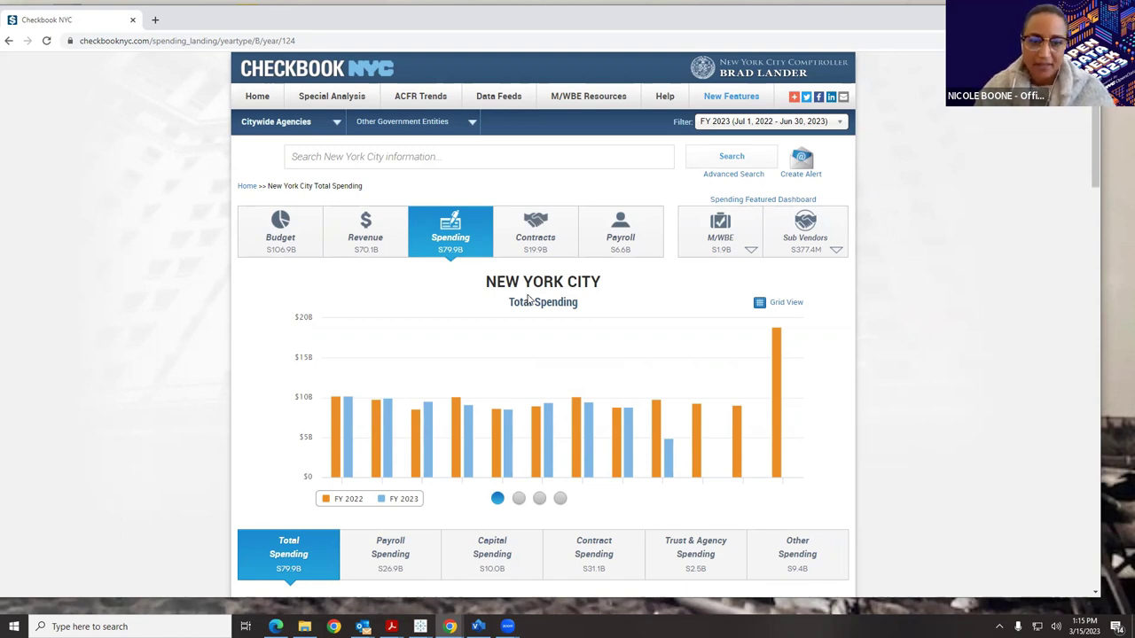
scroll(581, 389, "down", 2)
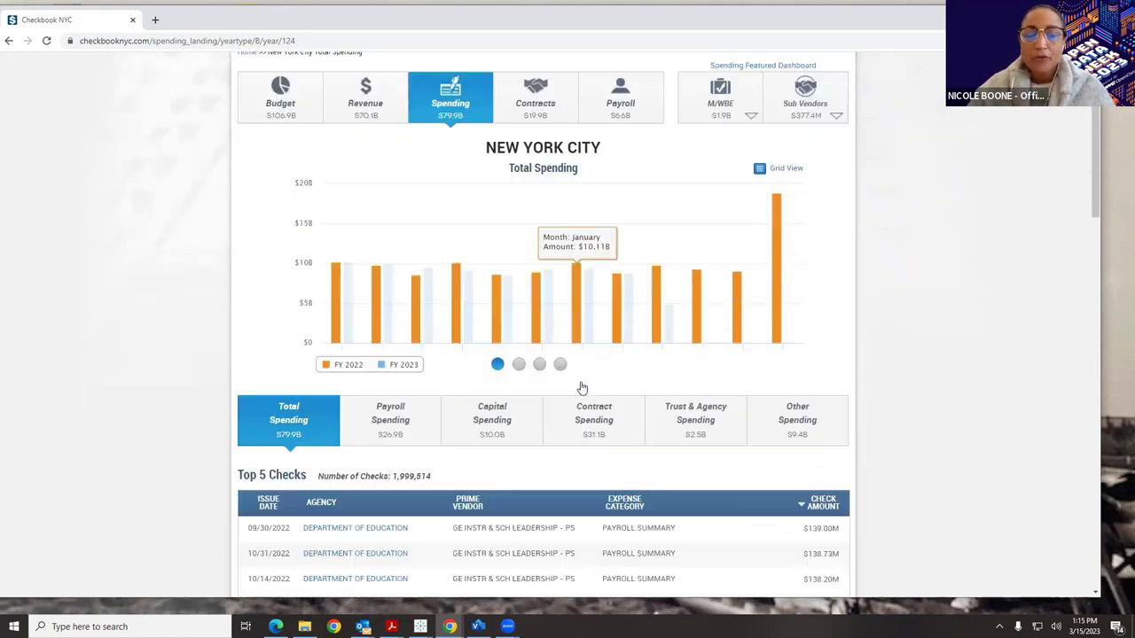
scroll(583, 390, "down", 4)
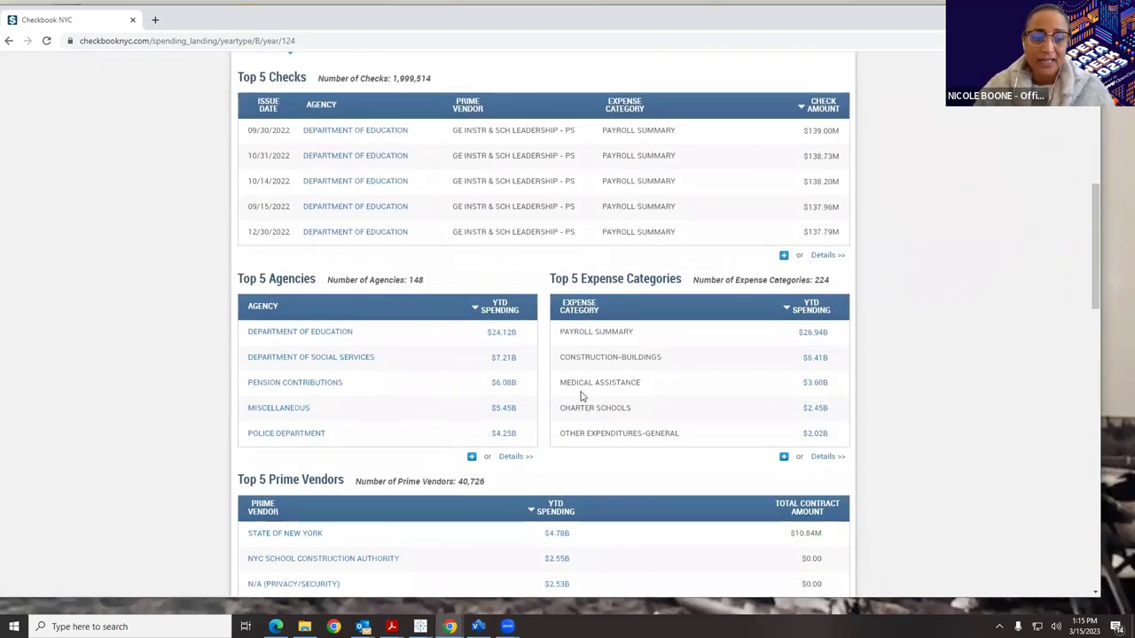
scroll(610, 399, "down", 3)
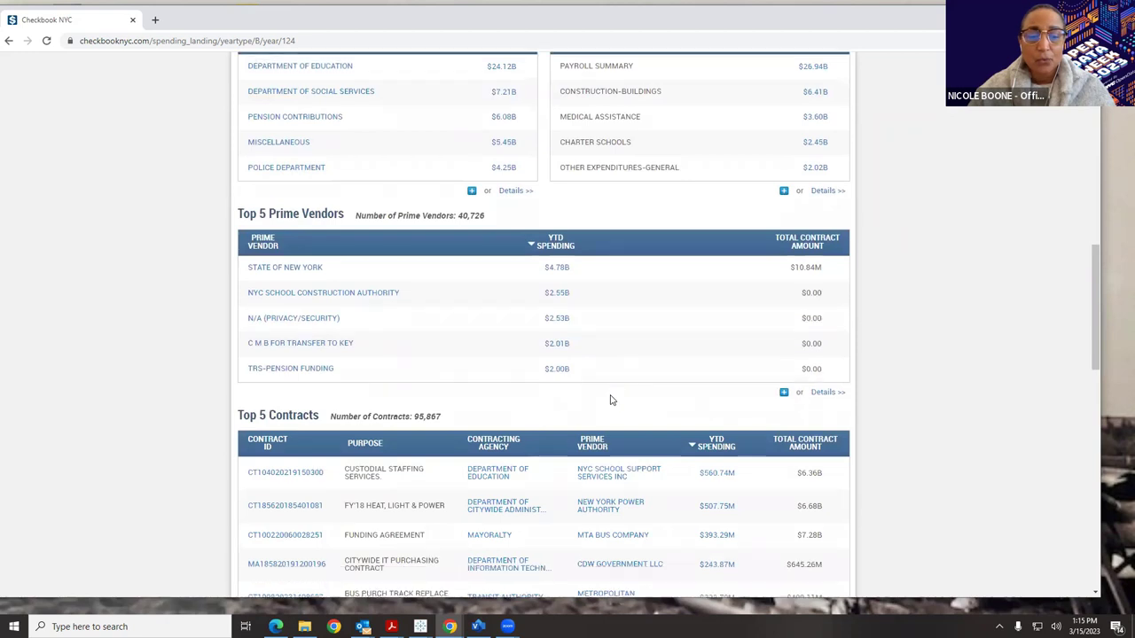
scroll(610, 400, "down", 2)
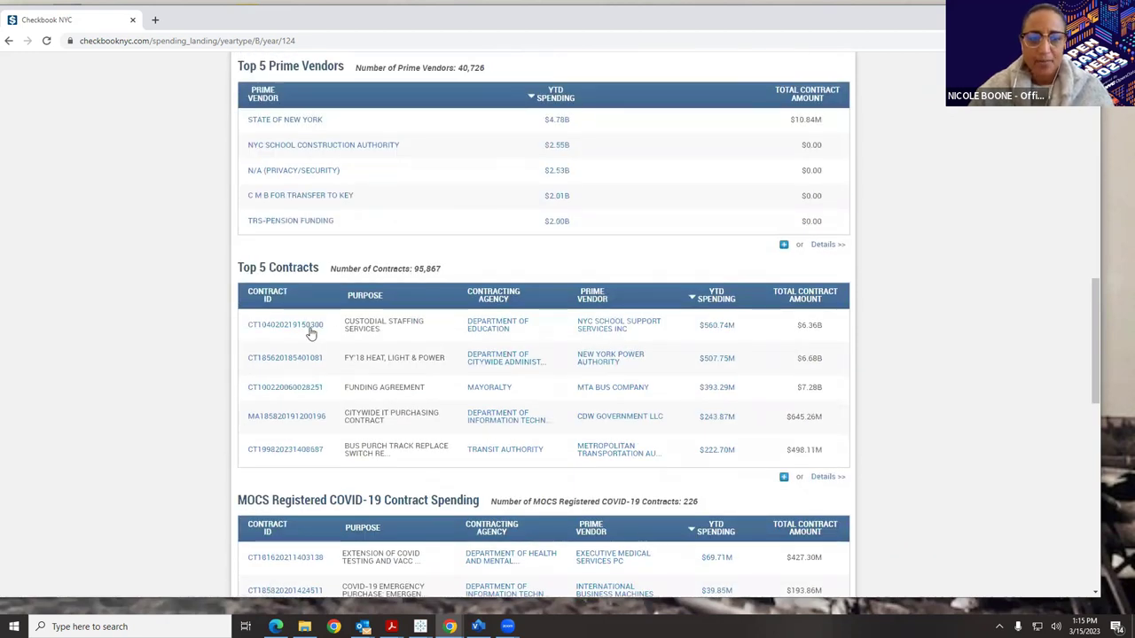
left_click(312, 331)
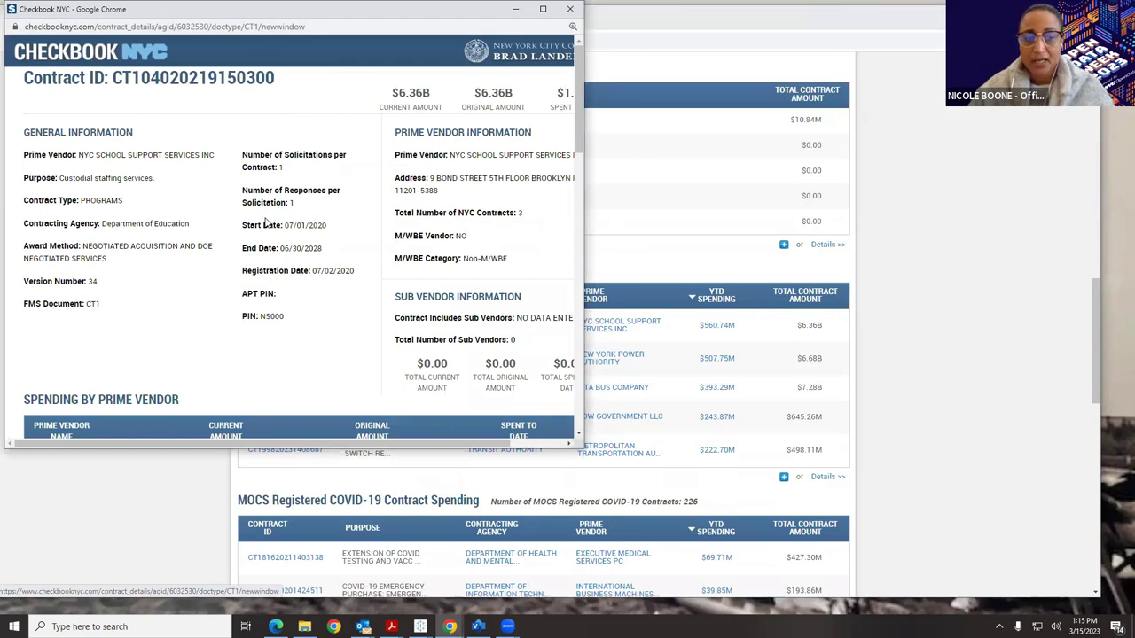
left_click(569, 11)
scroll(577, 322, "up", 4)
scroll(578, 323, "up", 5)
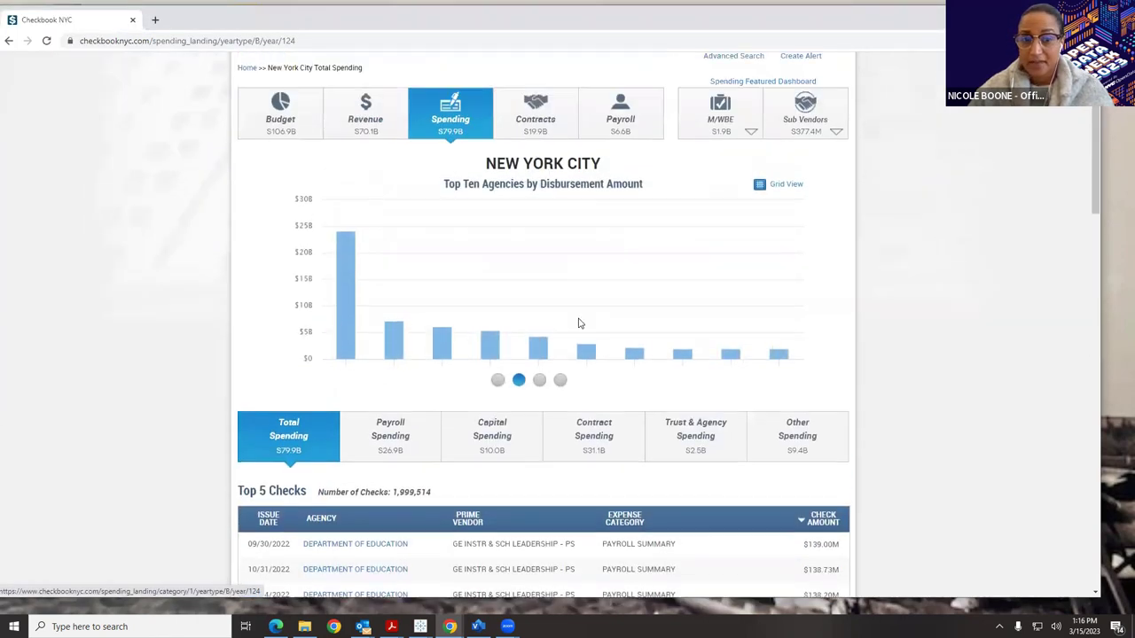
Open the Contracts dashboard showing 20,908 active expense contracts worth $190.3B.
left_click(530, 127)
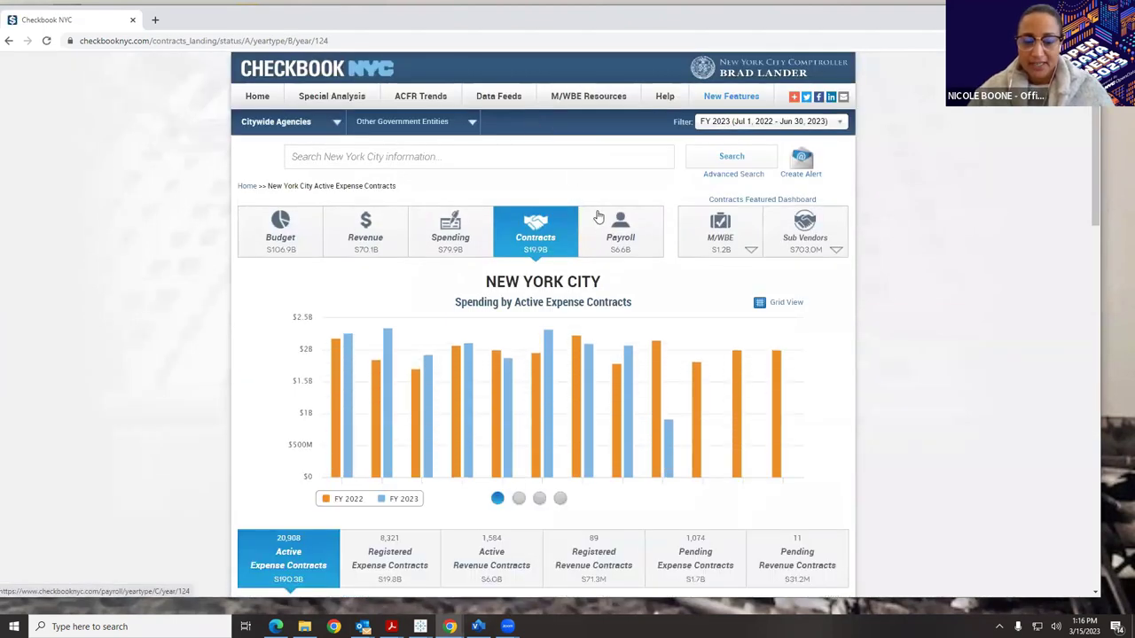
scroll(646, 199, "down", 2)
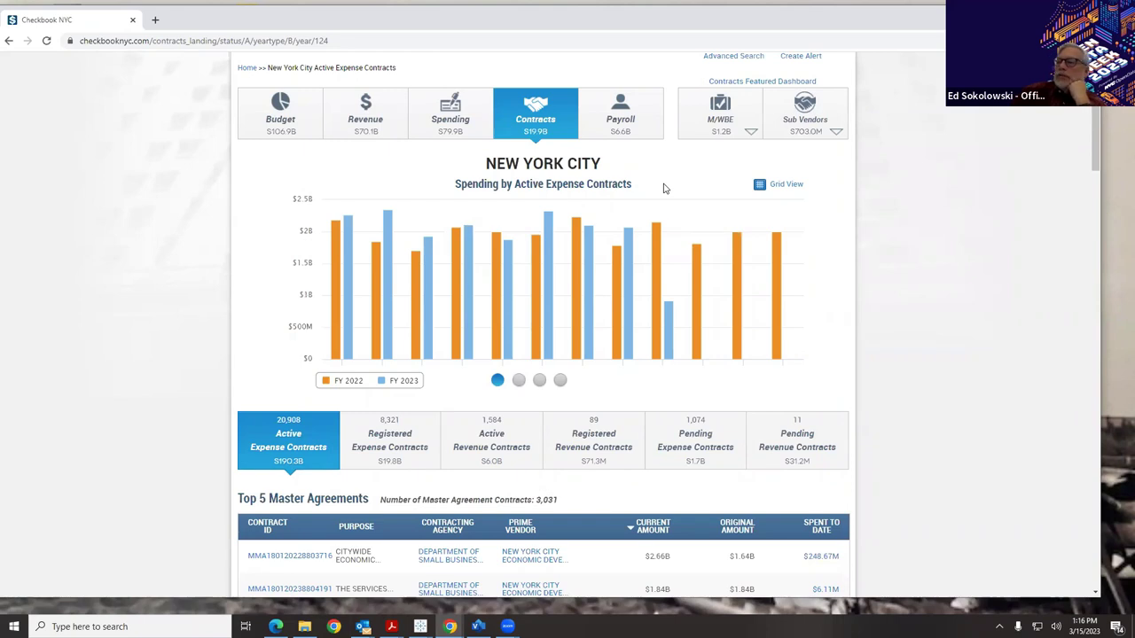
mouse_move(456, 297)
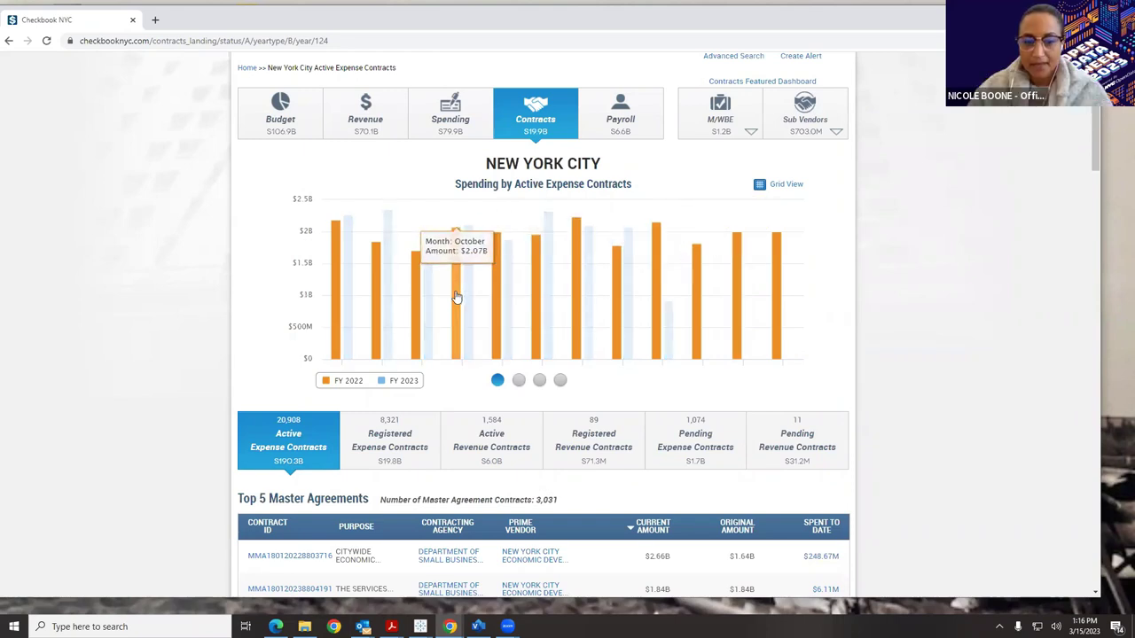
mouse_move(574, 270)
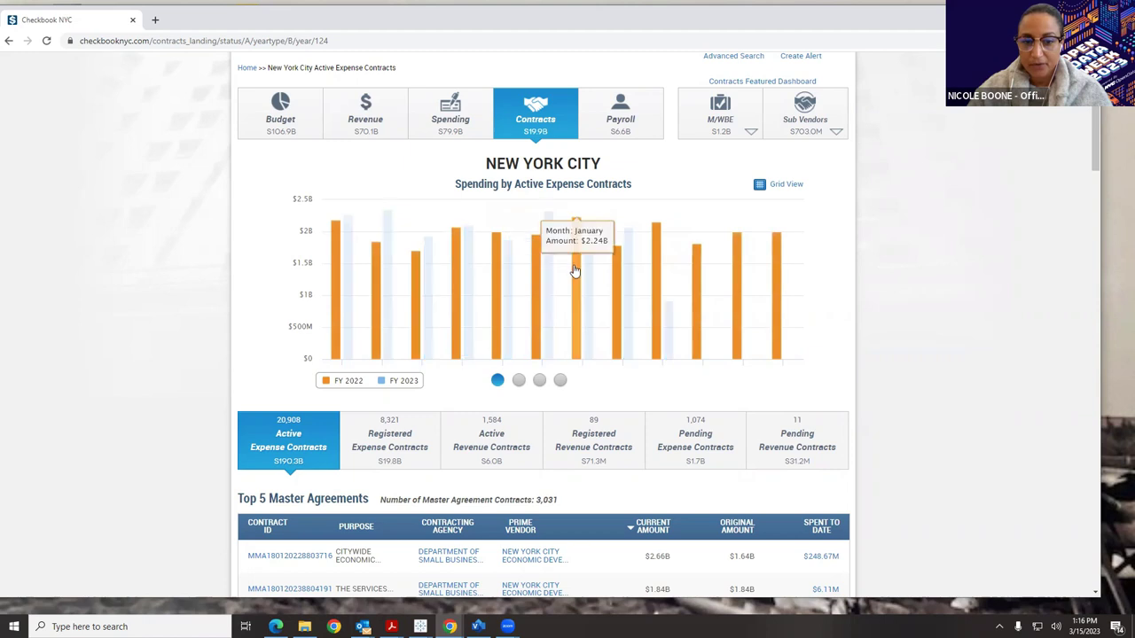
scroll(574, 270, "down", 2)
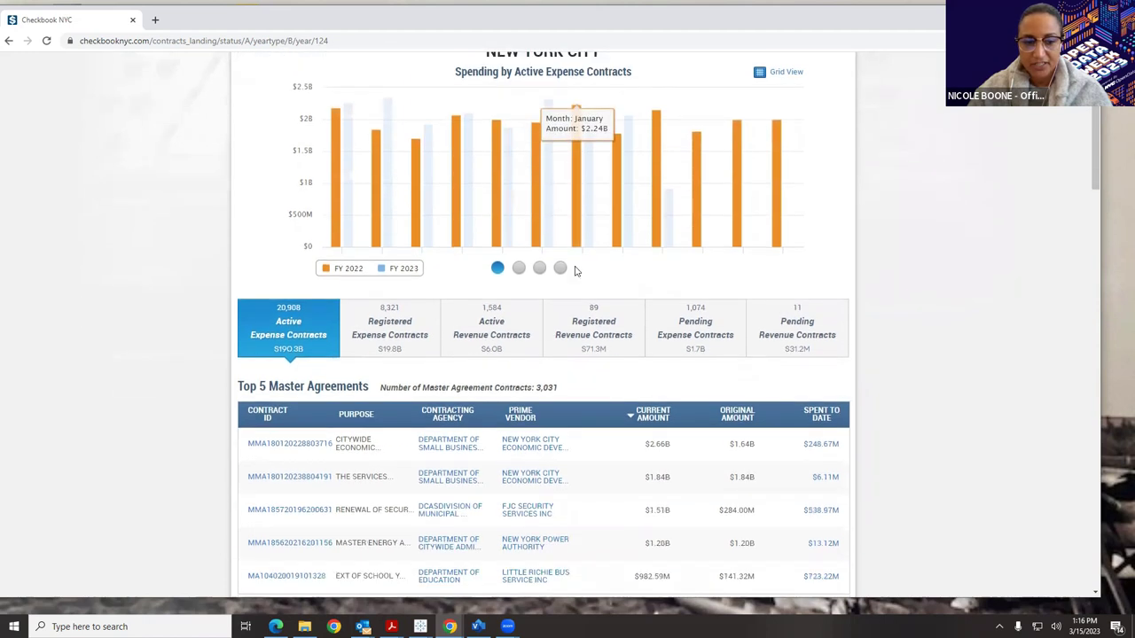
scroll(572, 222, "up", 2)
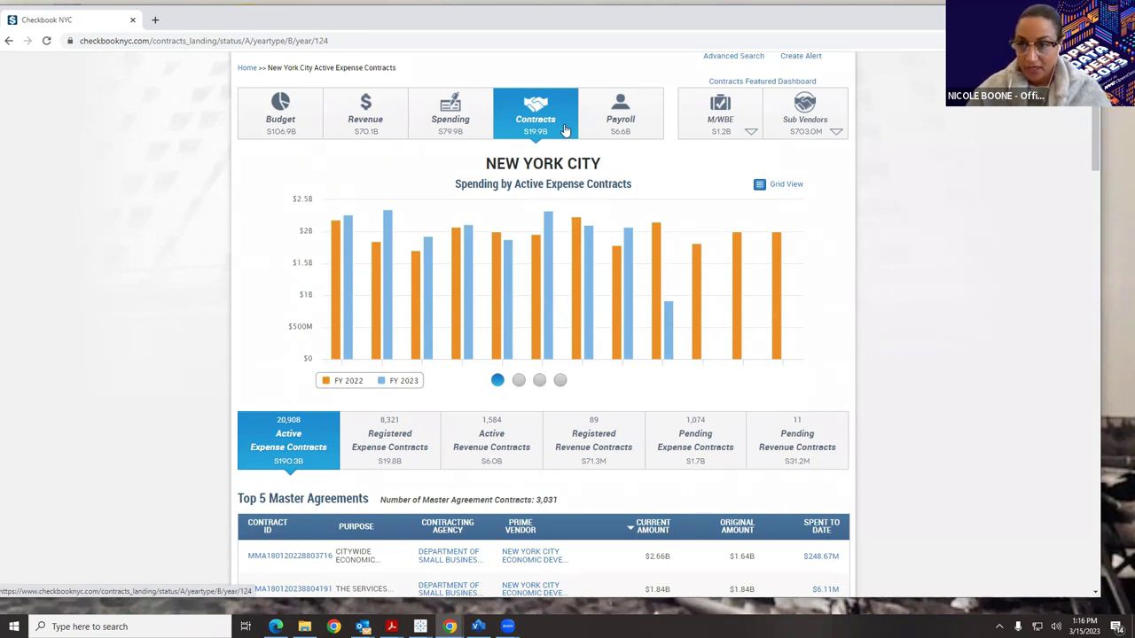
scroll(564, 131, "down", 3)
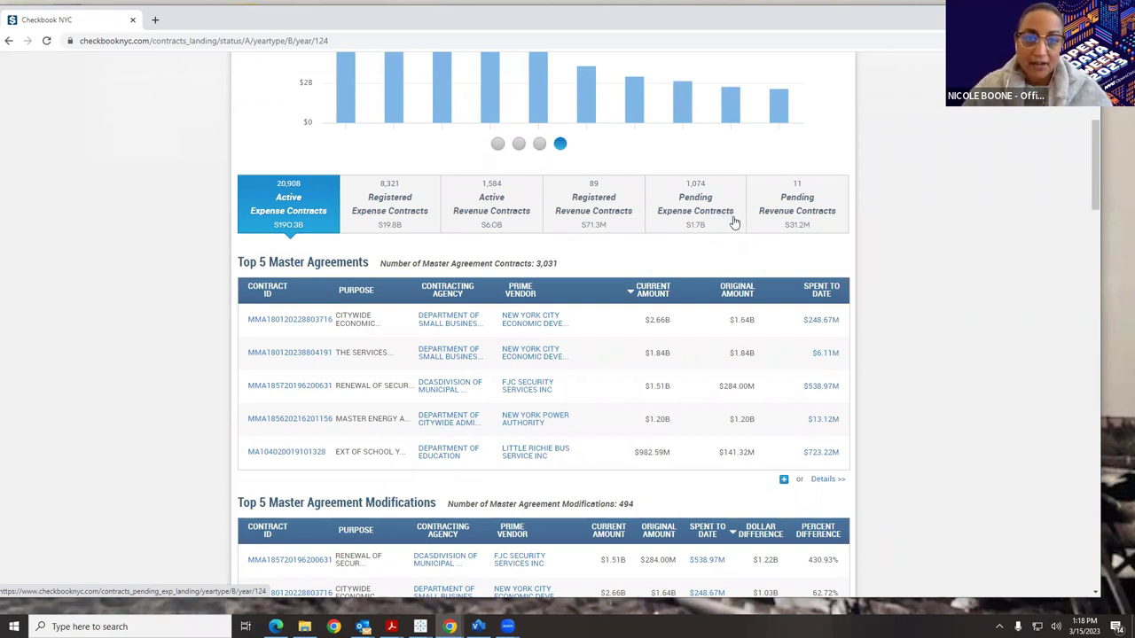
Scroll through each Top 5 table down to Contracts by Size, then back up to Master Agreements.
scroll(725, 273, "down", 1)
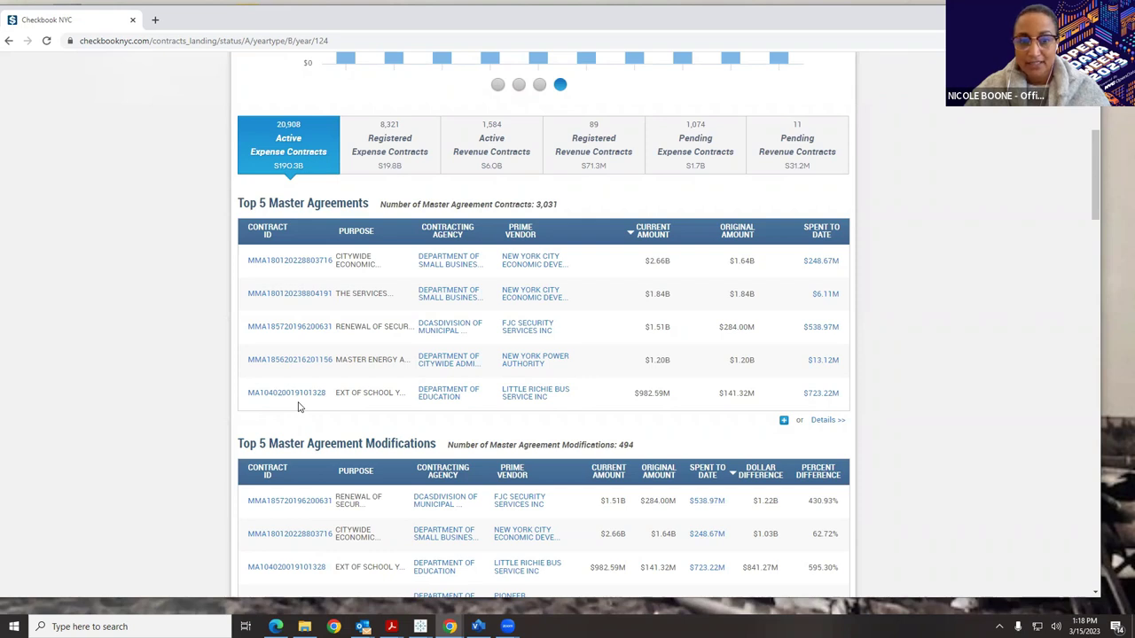
scroll(298, 406, "down", 2)
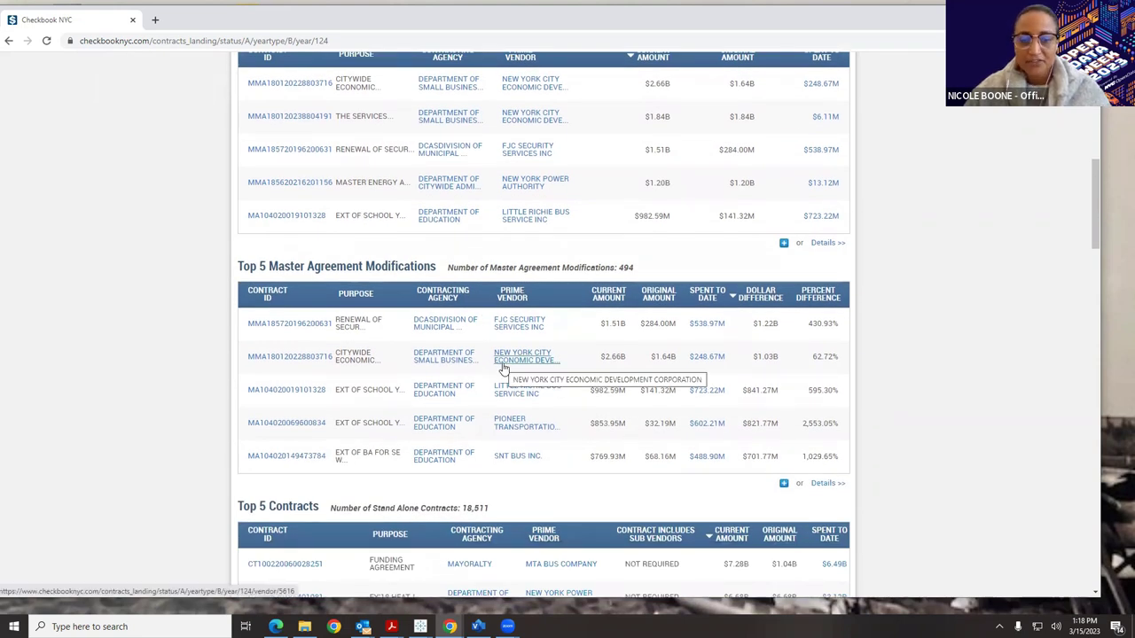
scroll(502, 365, "down", 3)
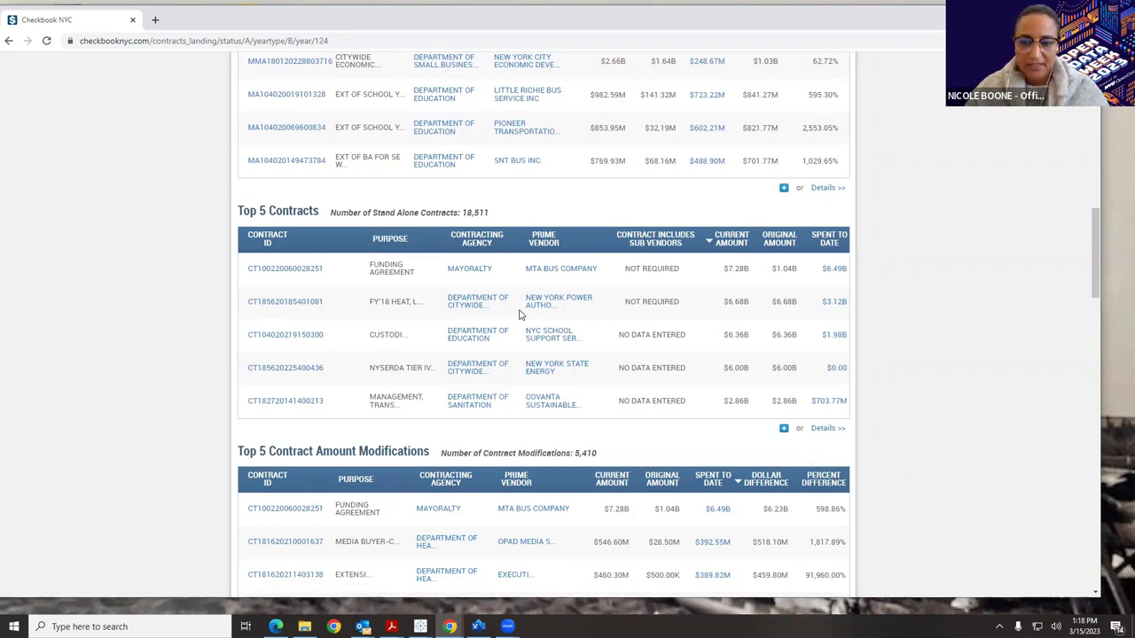
scroll(520, 315, "down", 2)
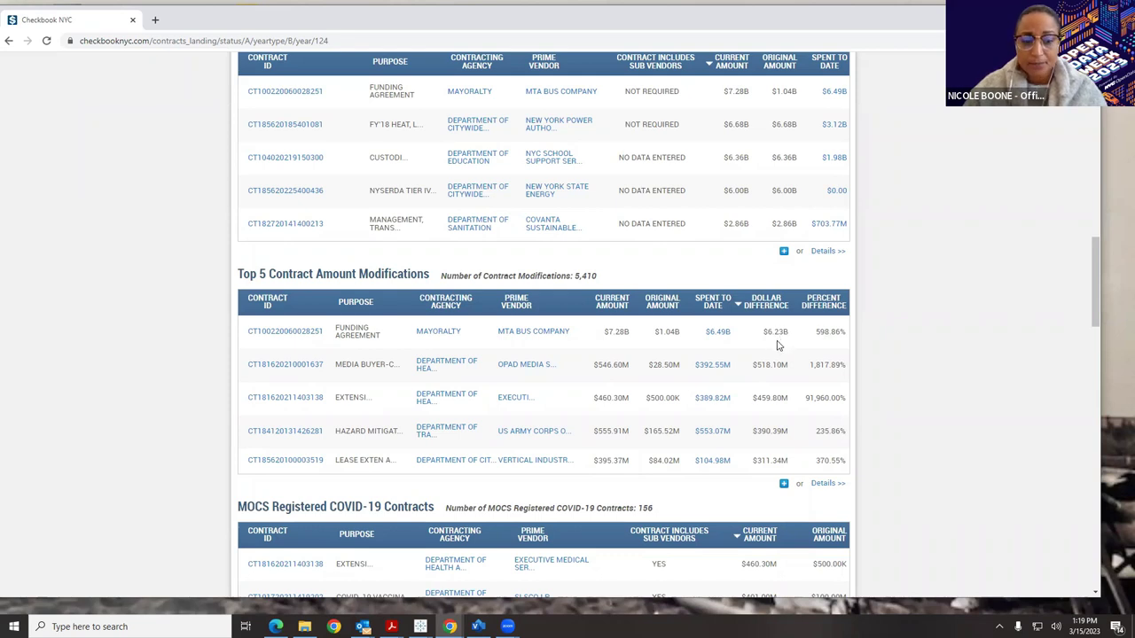
scroll(776, 347, "down", 3)
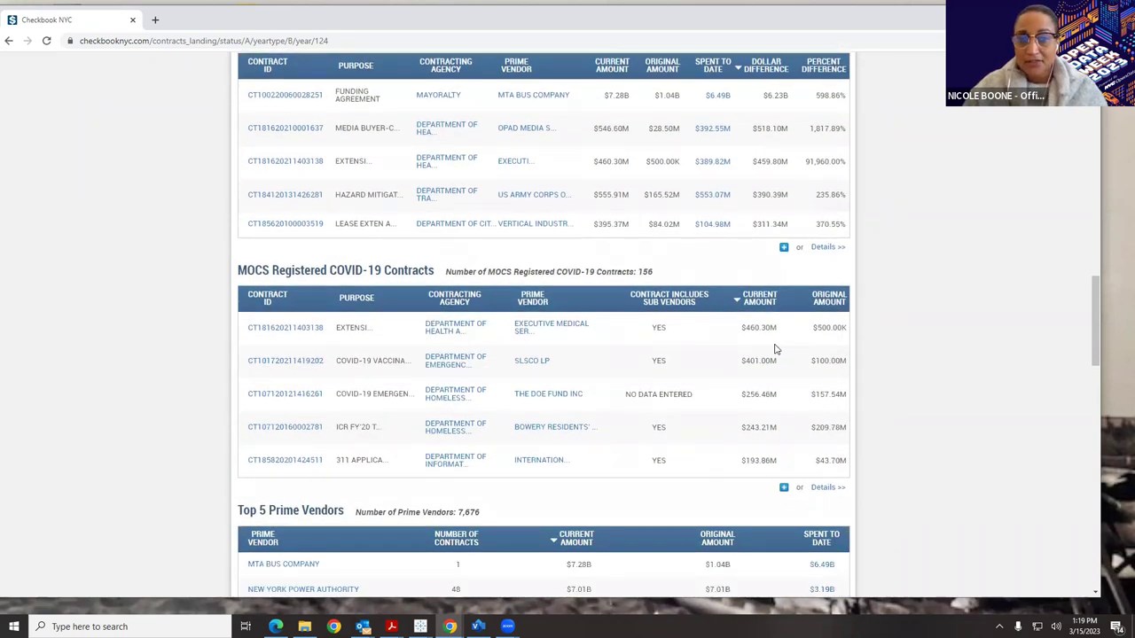
scroll(777, 350, "down", 3)
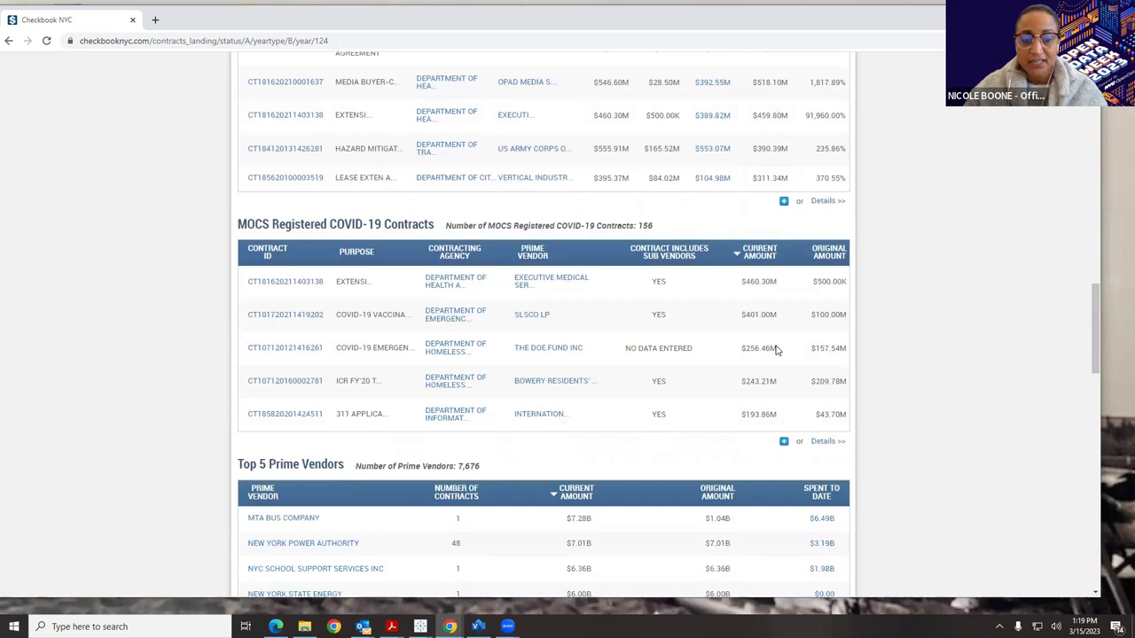
scroll(777, 351, "down", 1)
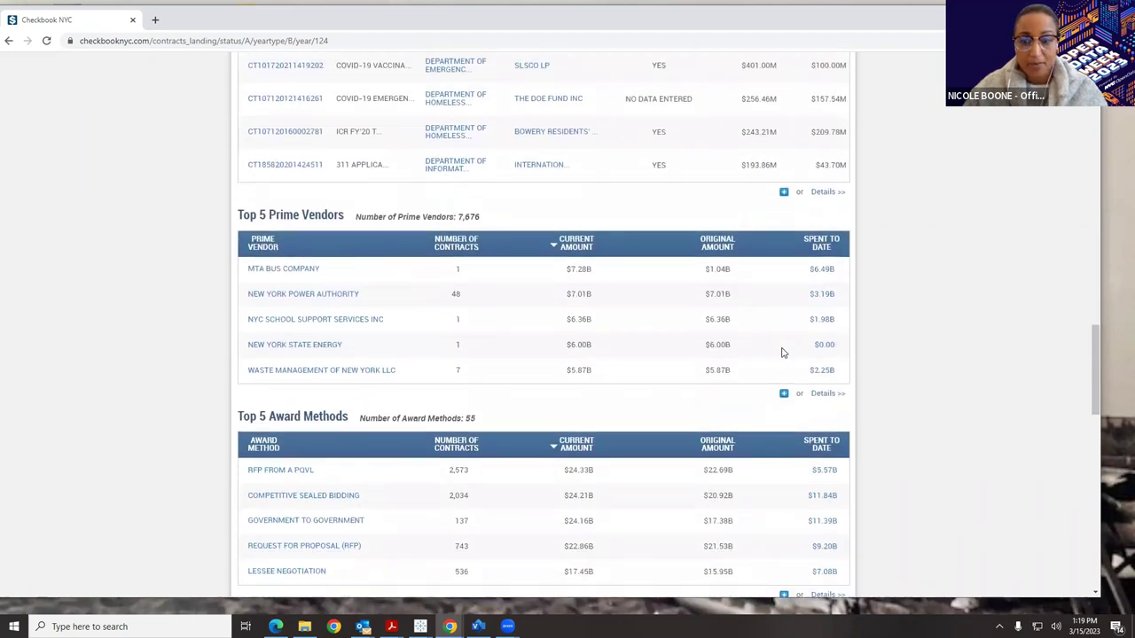
scroll(782, 352, "down", 3)
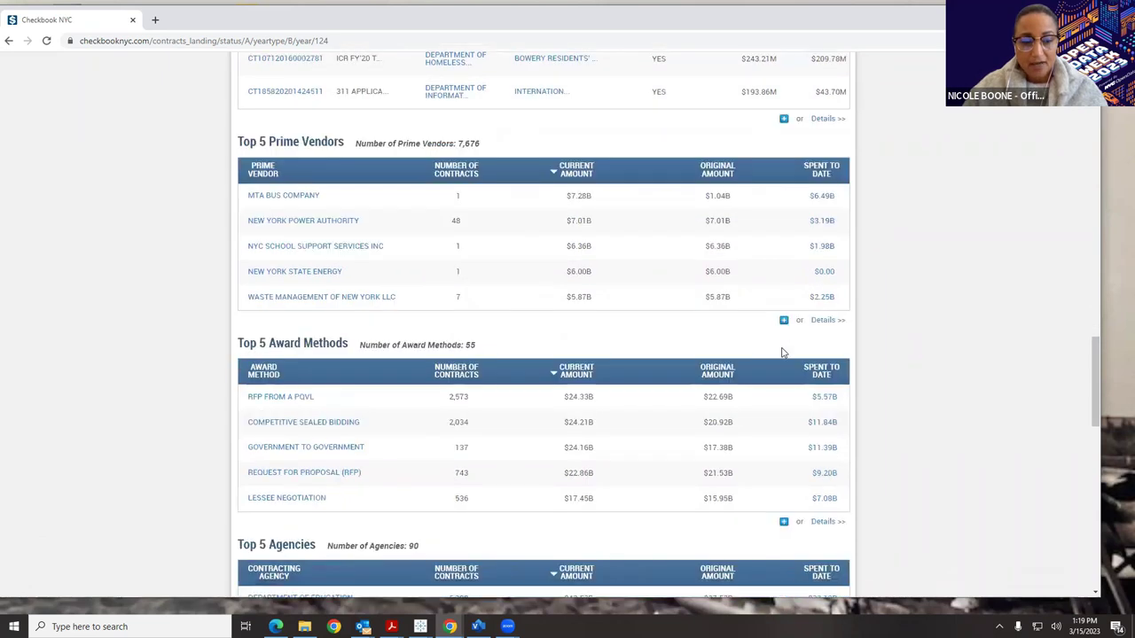
scroll(782, 353, "down", 3)
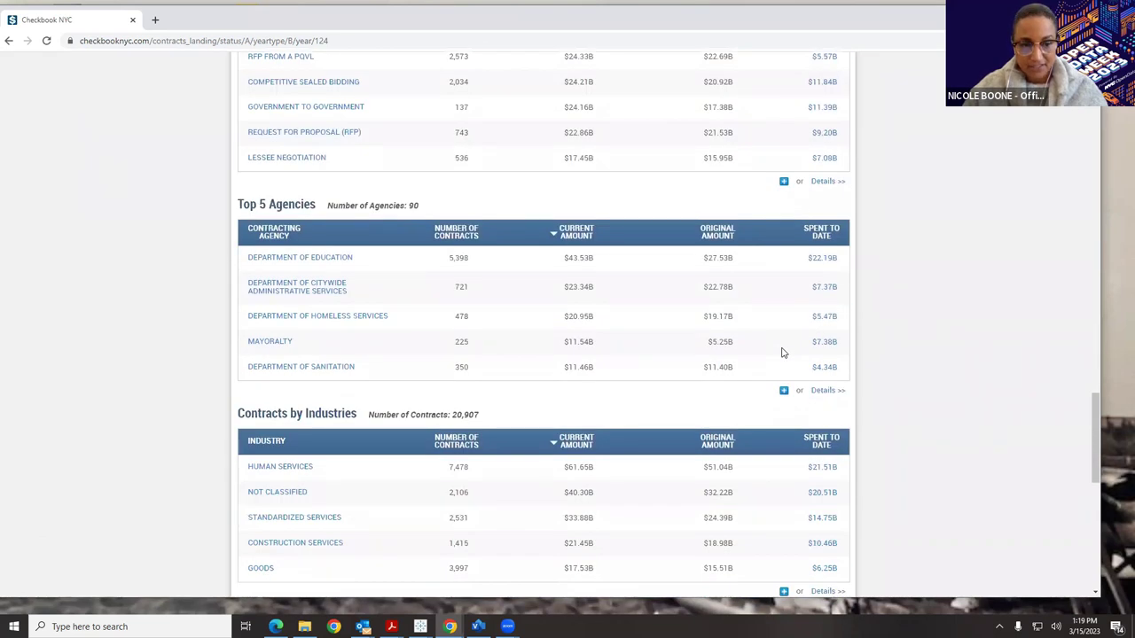
scroll(782, 353, "down", 3)
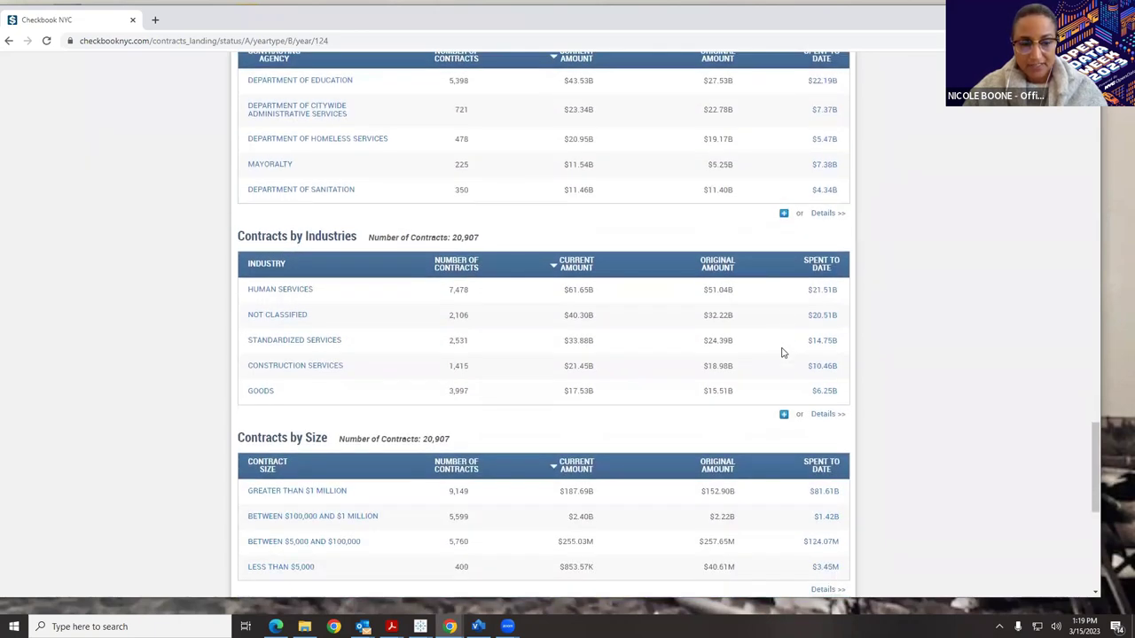
scroll(781, 353, "down", 3)
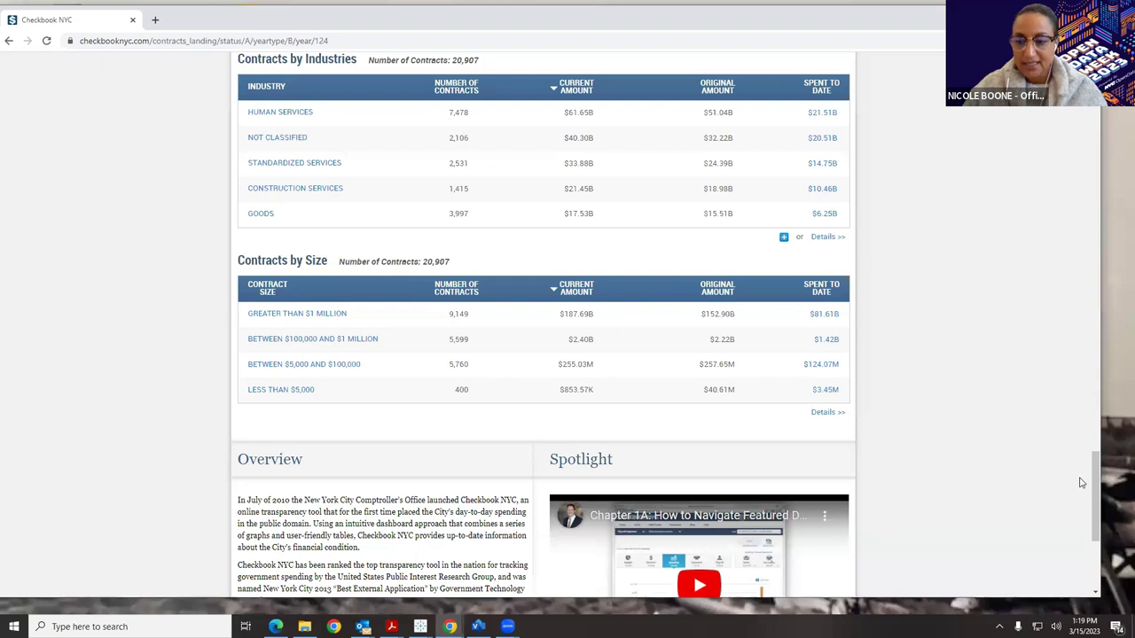
left_click_drag(1096, 483, 1092, 166)
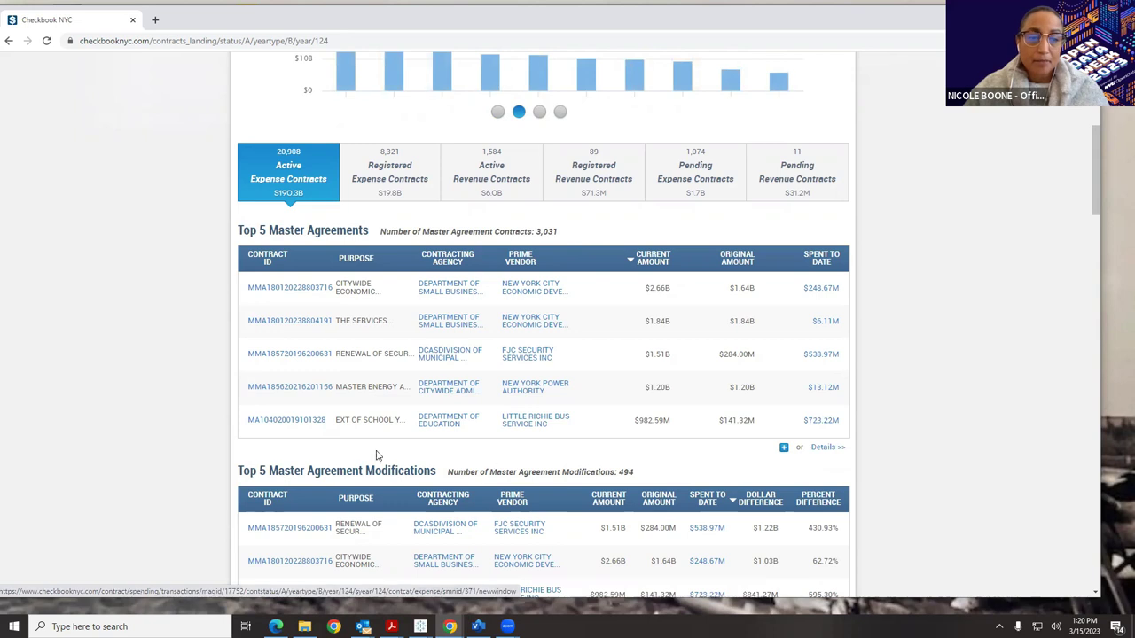
Return to the page top and show the Help menu's glossary, videos and FAQ options.
scroll(328, 413, "down", 1)
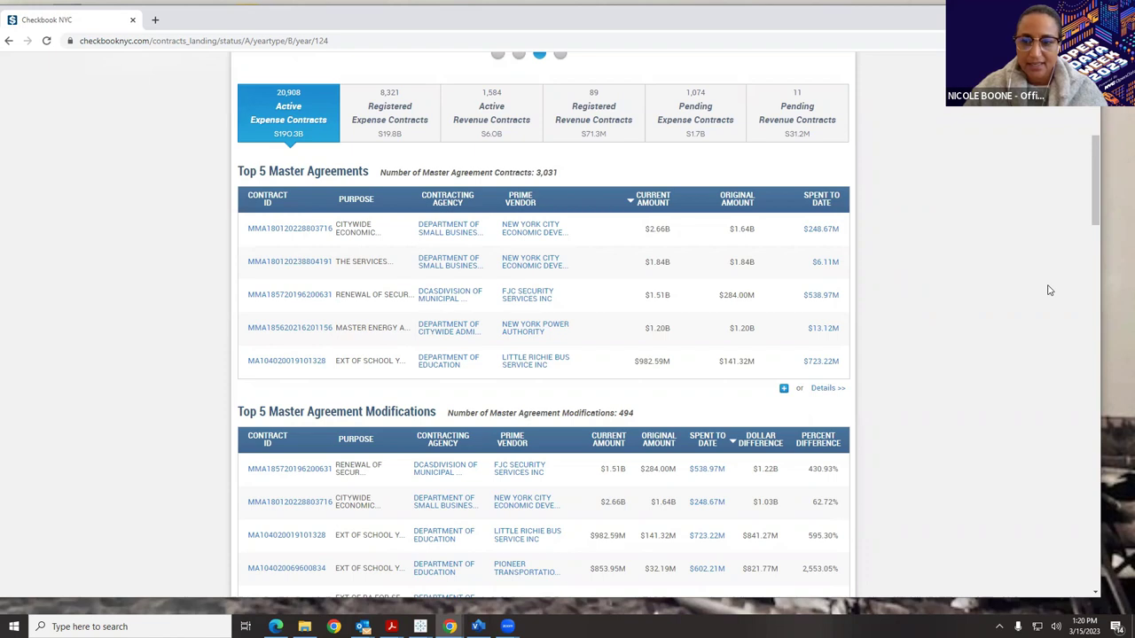
scroll(1095, 213, "up", 5)
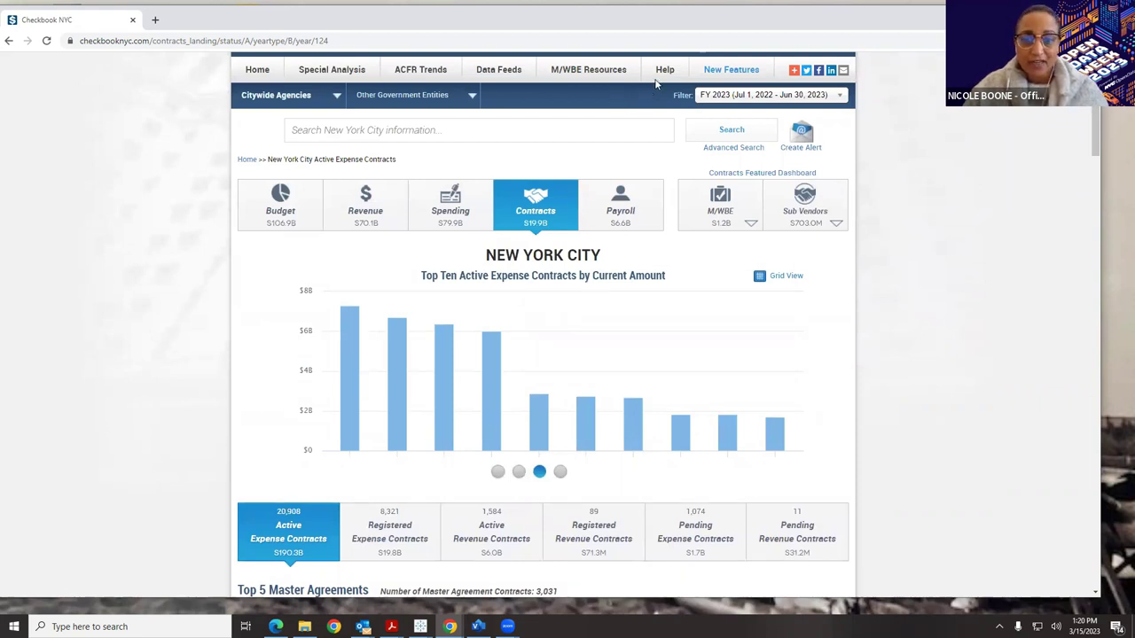
mouse_move(667, 72)
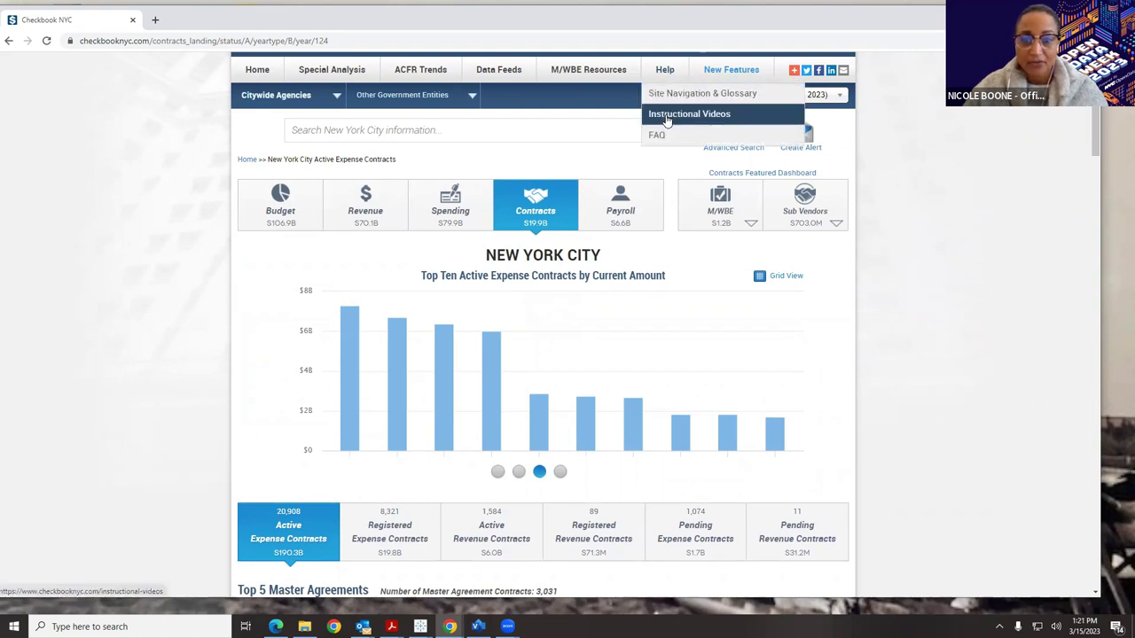
View the Agency Codes list in Site Navigation & Glossary, then go Home to the Contracts dashboard.
left_click(669, 96)
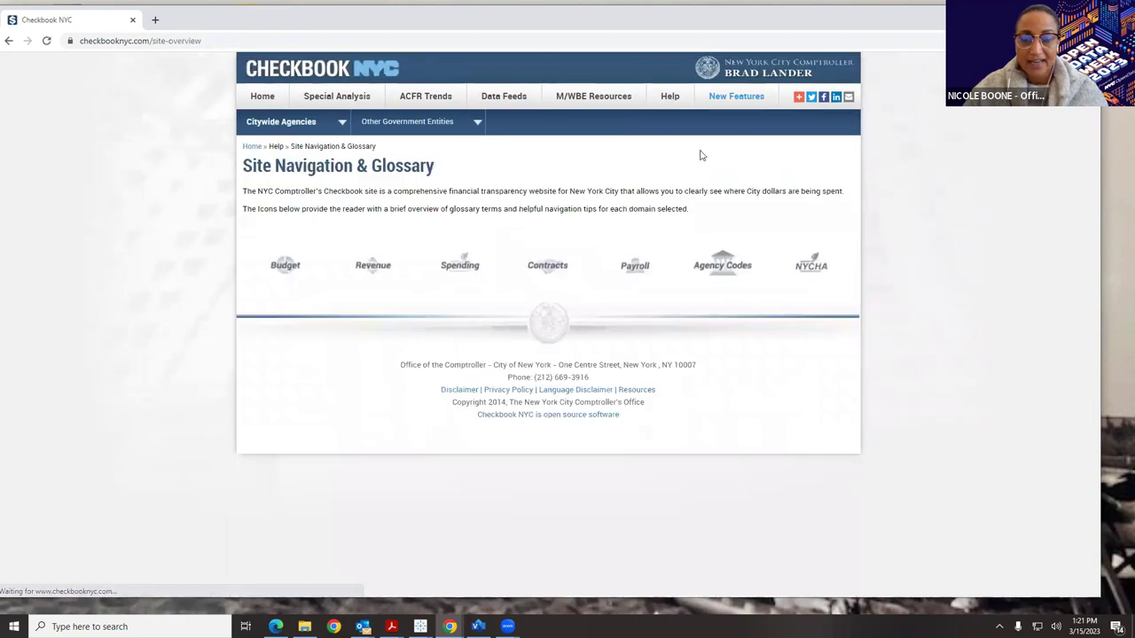
left_click(724, 267)
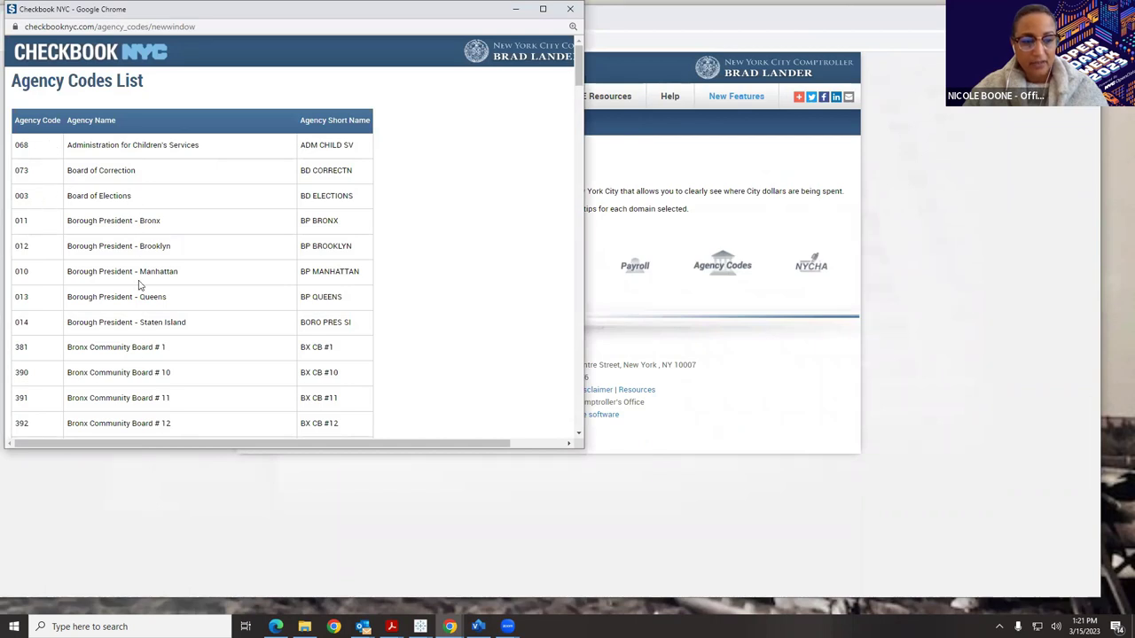
left_click(570, 9)
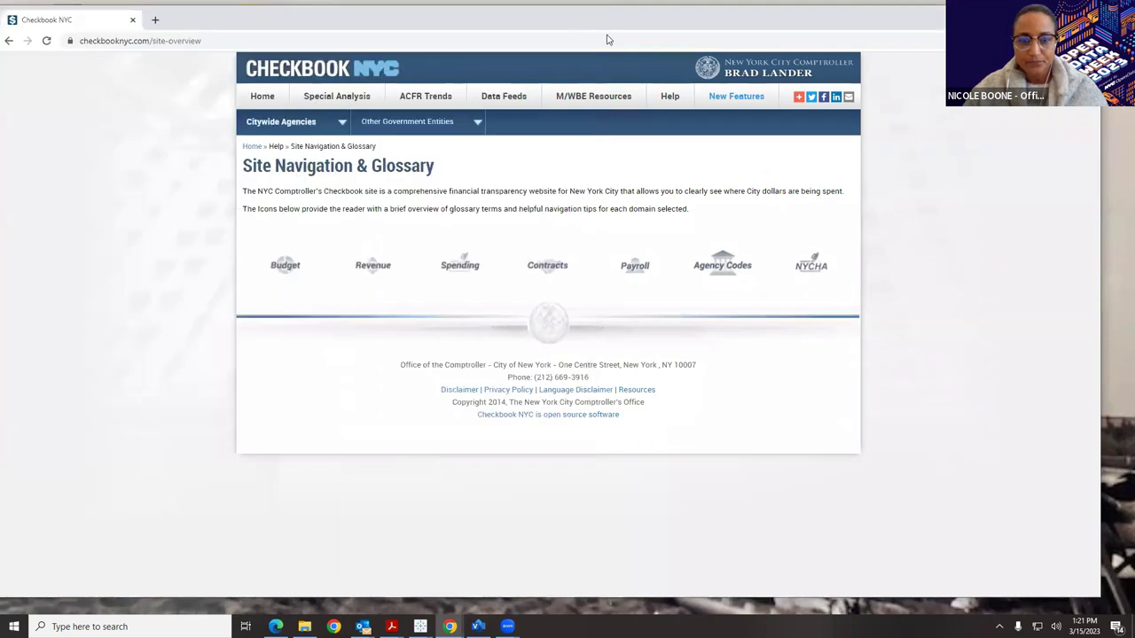
left_click(266, 97)
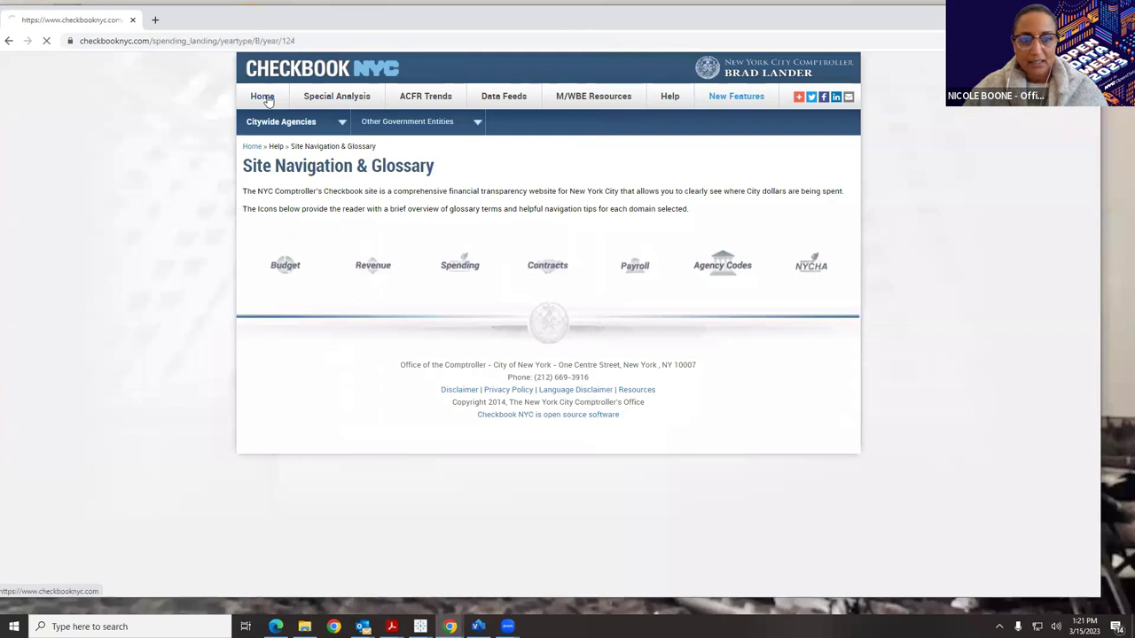
left_click(558, 232)
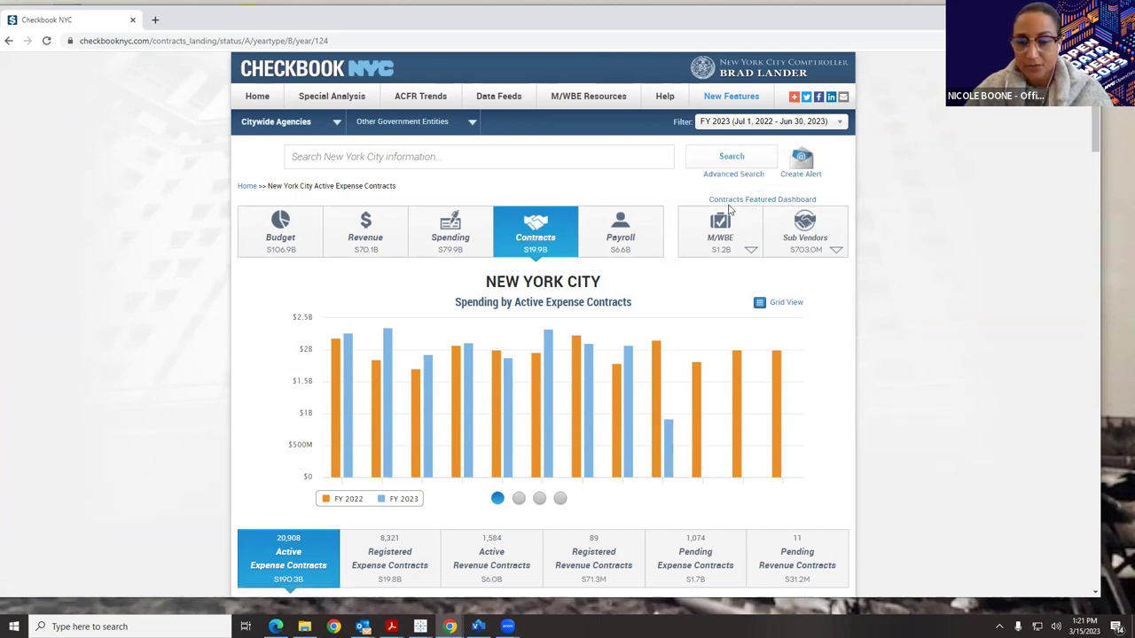
Switch to the M/WBE contracts dashboard and choose the Sub Vendors (M/WBE) category.
left_click(745, 233)
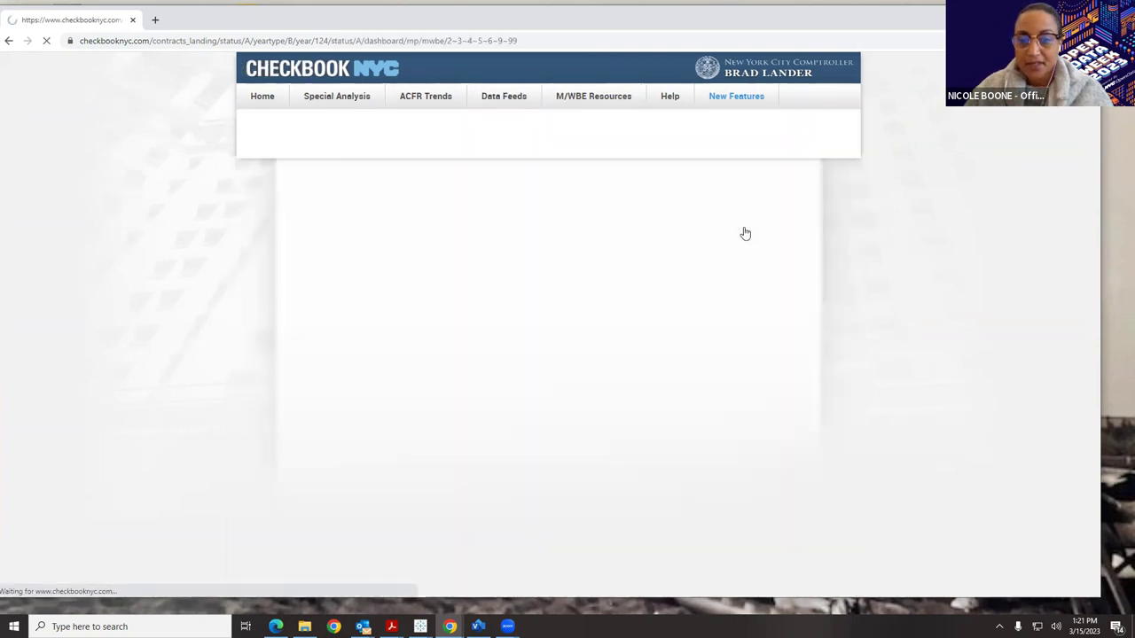
scroll(745, 233, "down", 2)
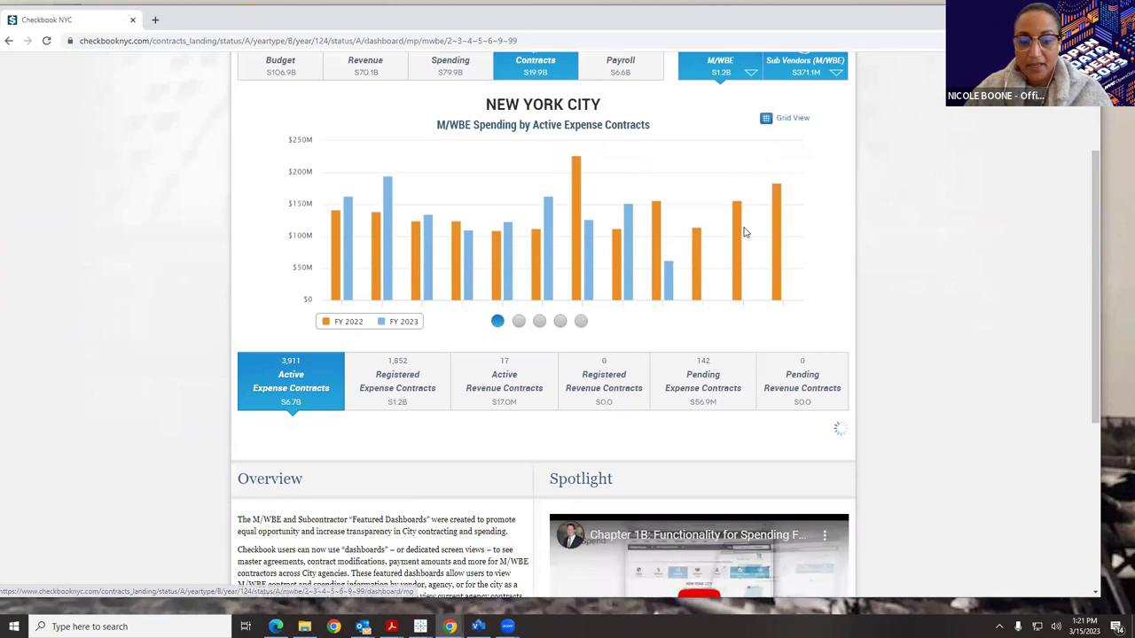
scroll(745, 233, "up", 1)
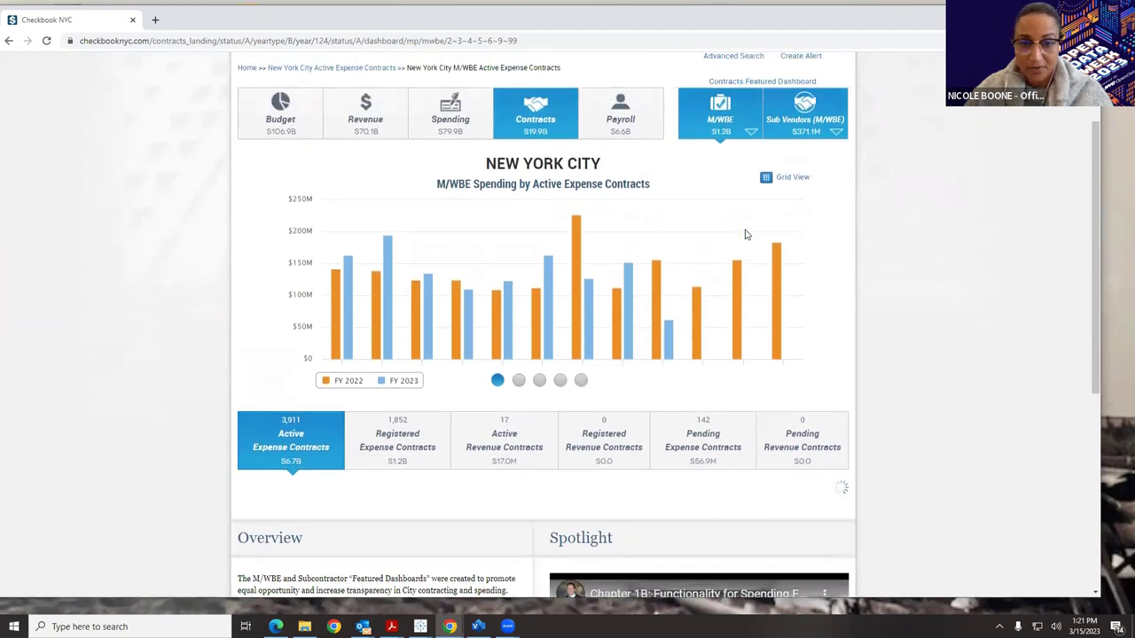
left_click(751, 133)
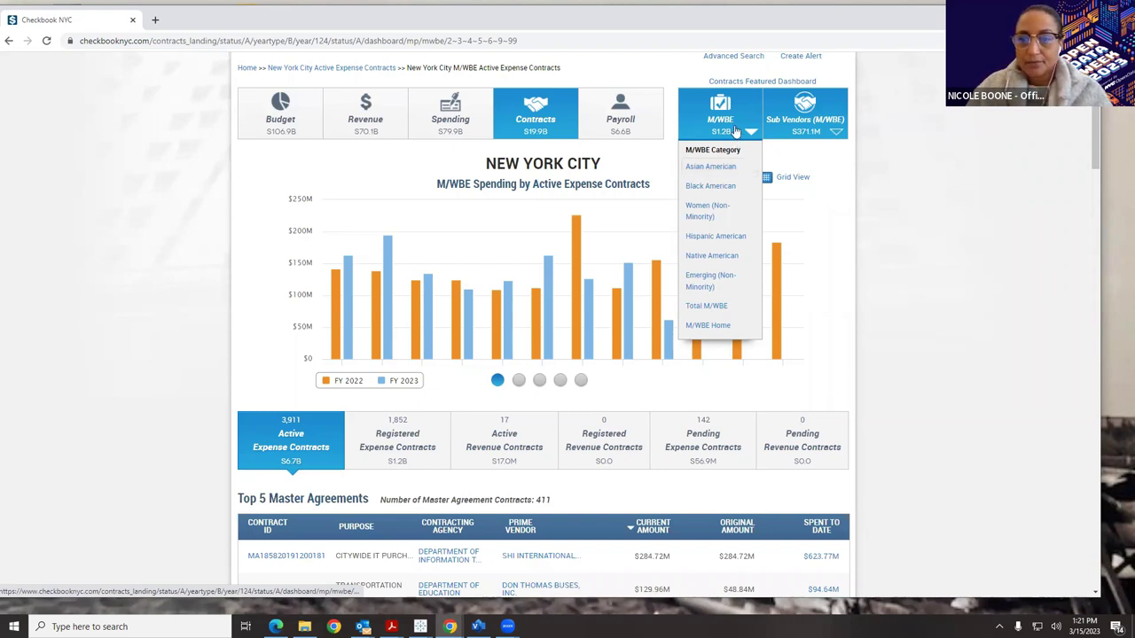
left_click(721, 170)
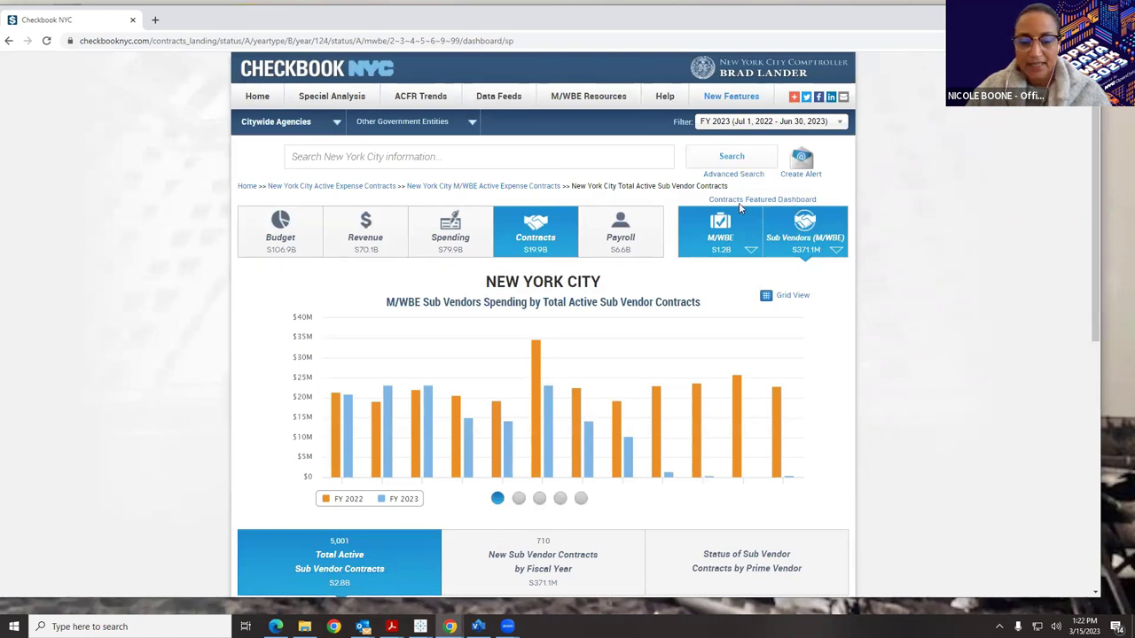
scroll(740, 207, "down", 1)
scroll(393, 364, "down", 2)
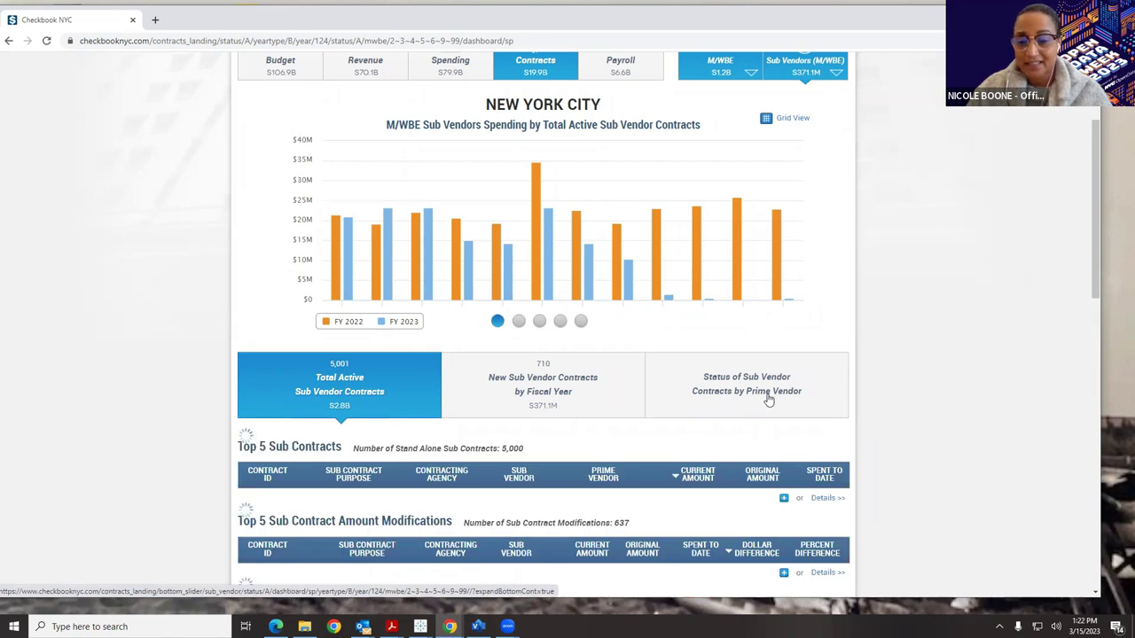
scroll(762, 377, "down", 1)
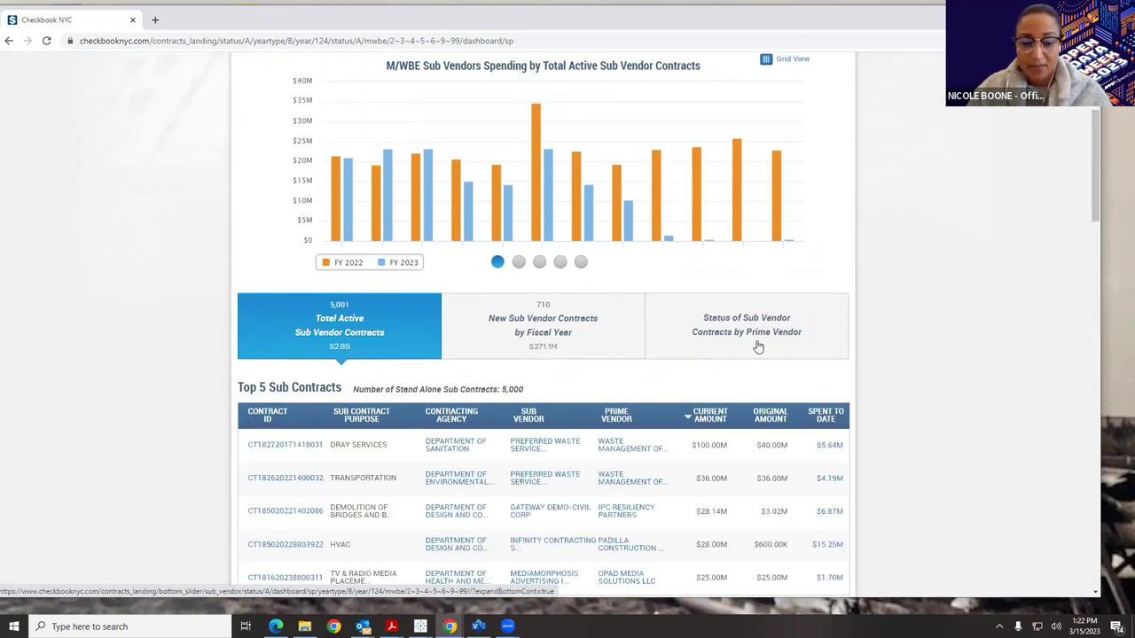
scroll(758, 348, "down", 3)
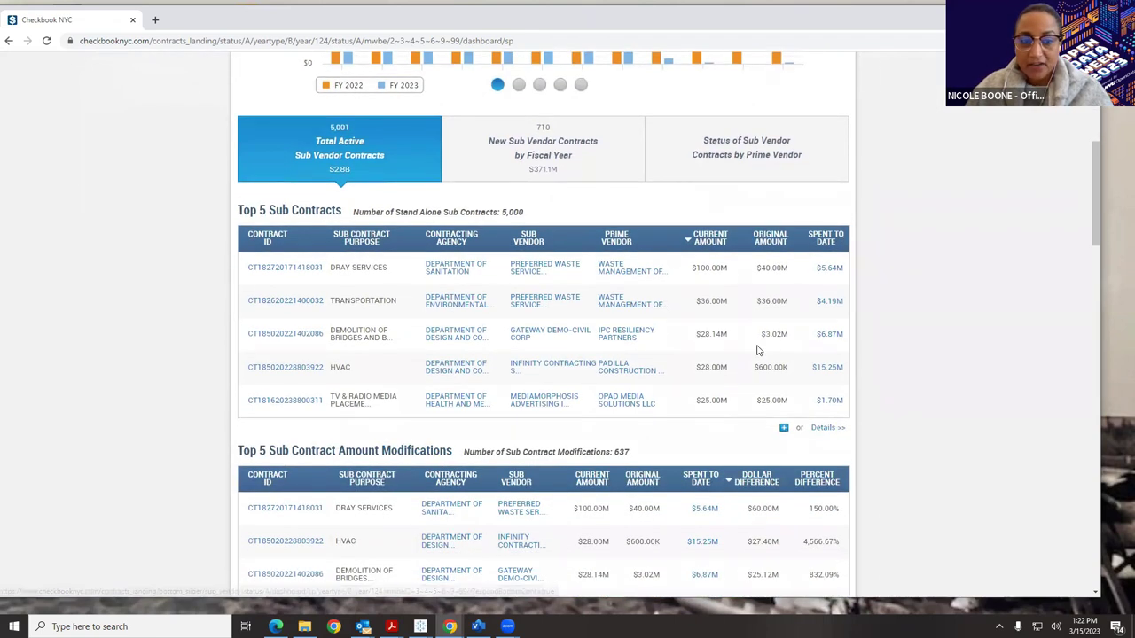
scroll(758, 350, "down", 4)
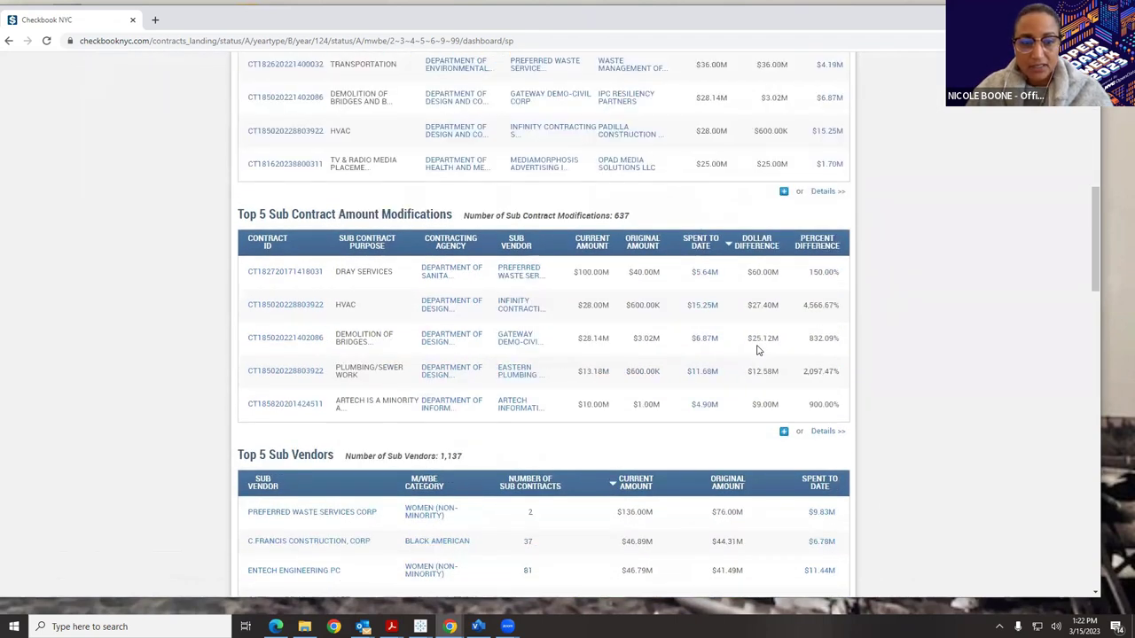
scroll(758, 351, "down", 7)
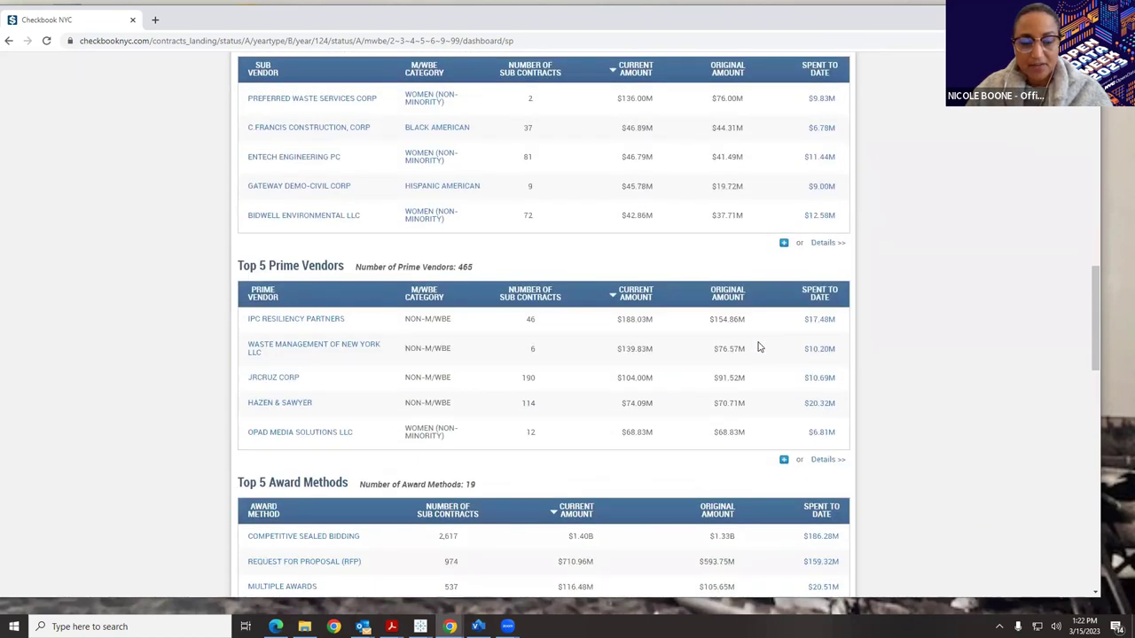
scroll(758, 346, "down", 4)
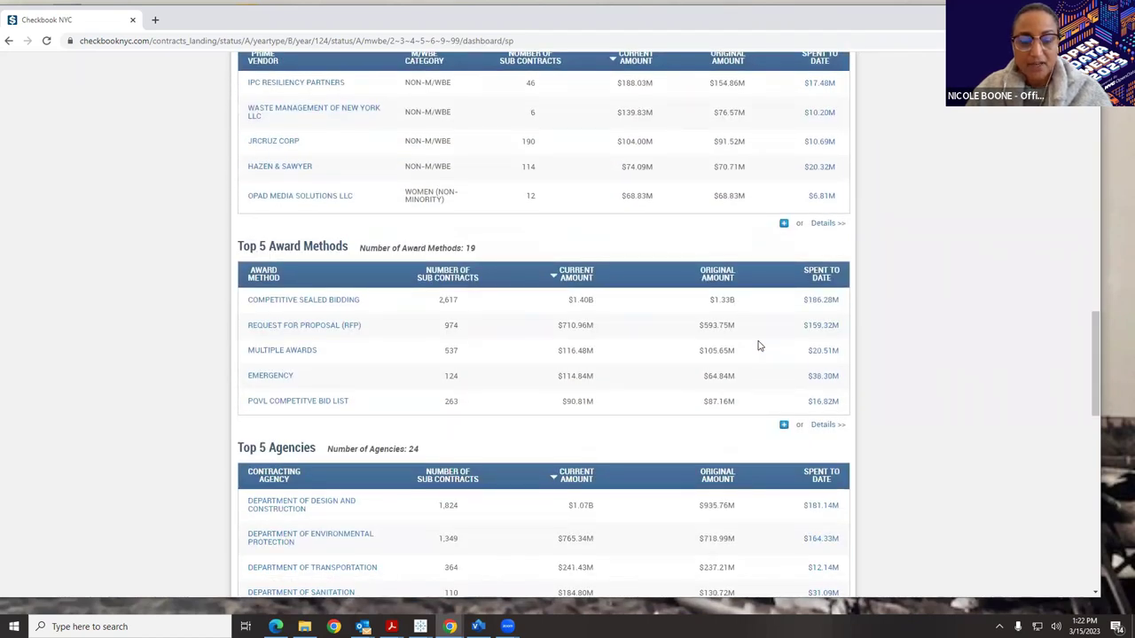
scroll(758, 346, "down", 3)
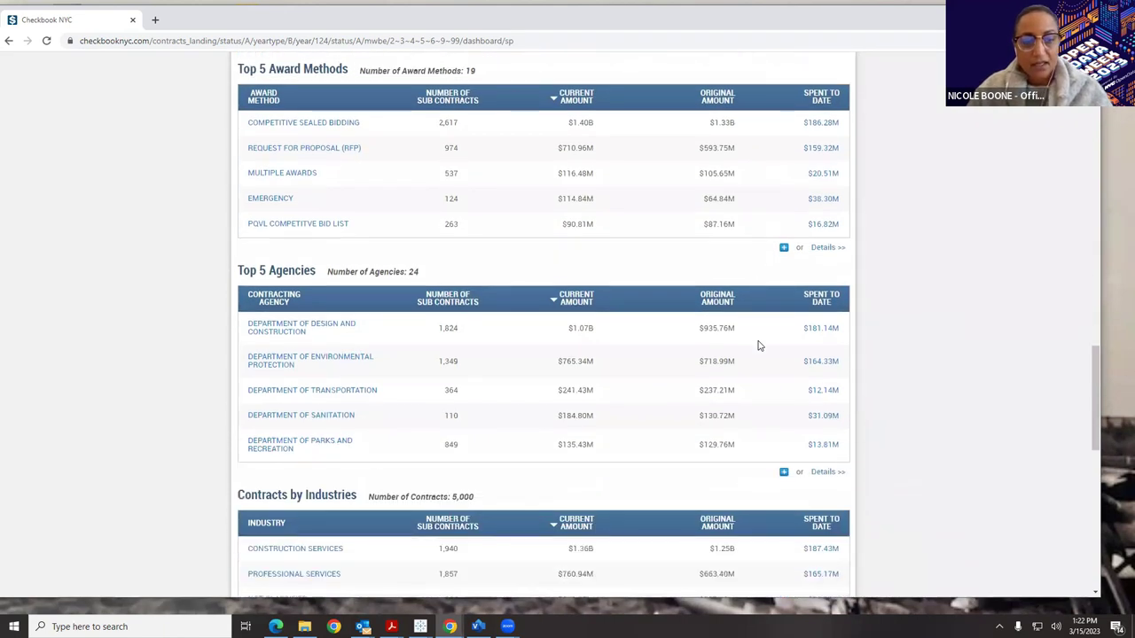
scroll(758, 346, "down", 3)
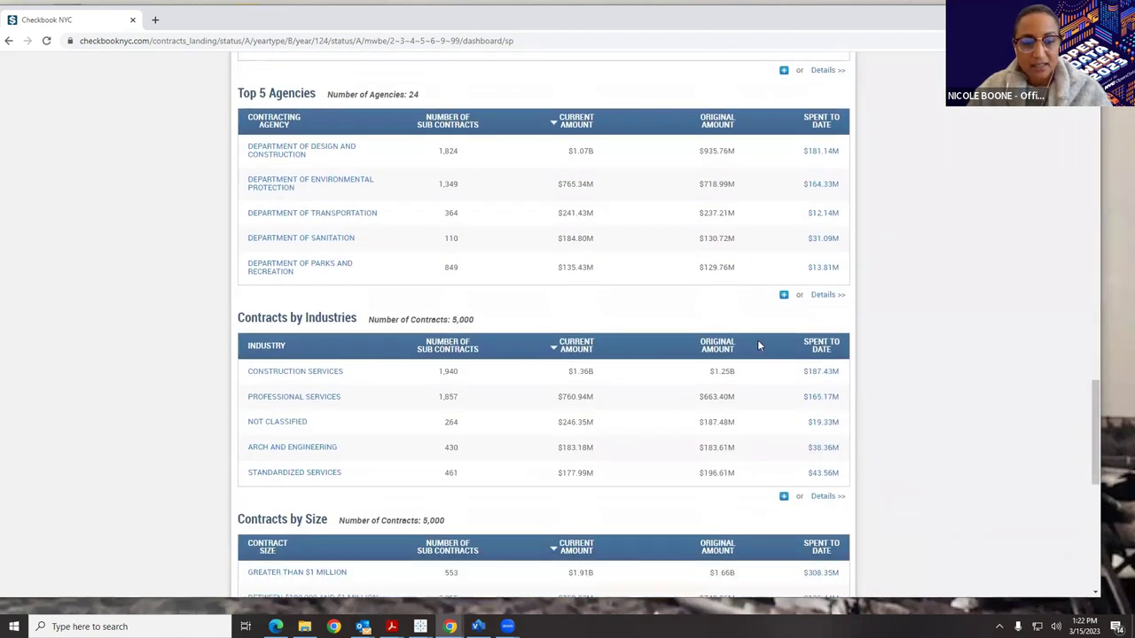
scroll(758, 345, "down", 3)
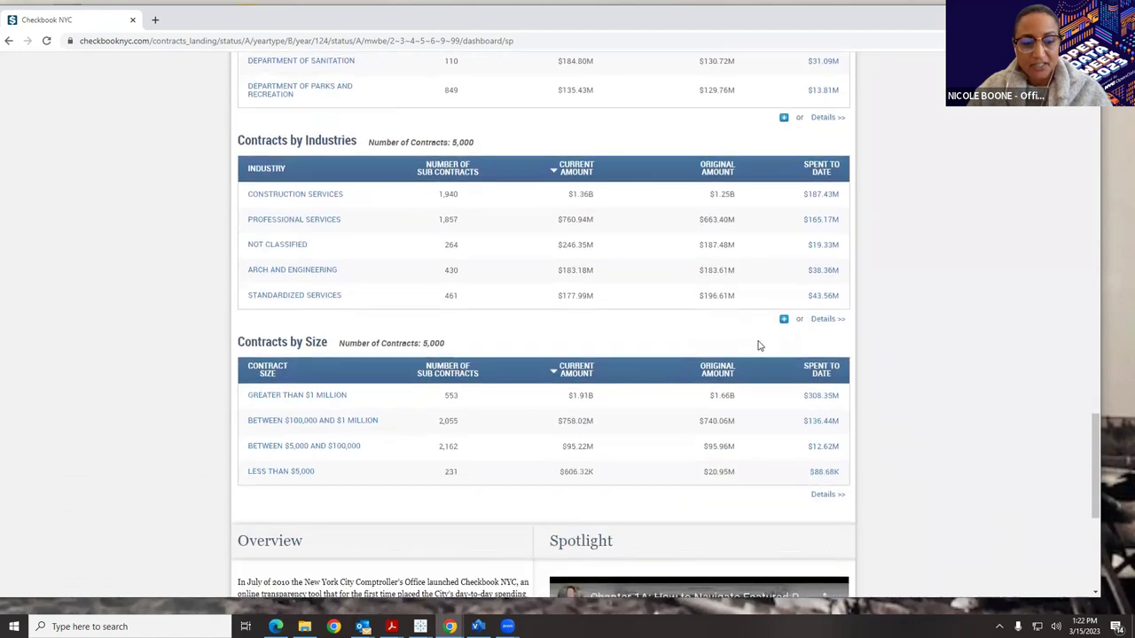
left_click_drag(1096, 465, 1099, 124)
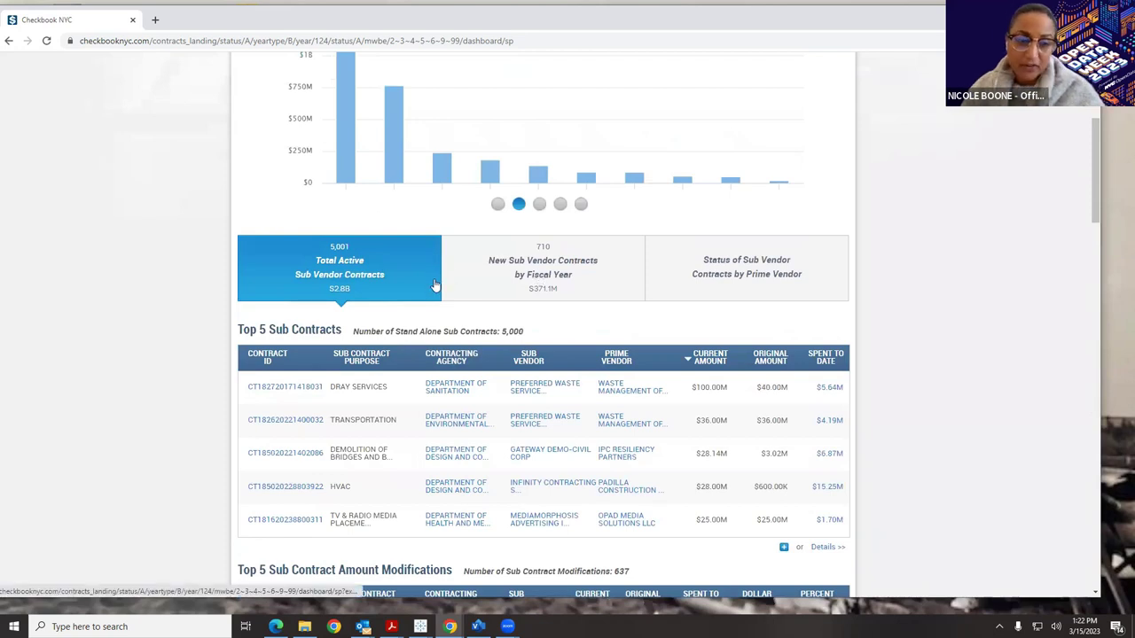
Open Status of Sub Vendor Contracts by Prime Vendor and scroll through its agency summary tables.
left_click(695, 284)
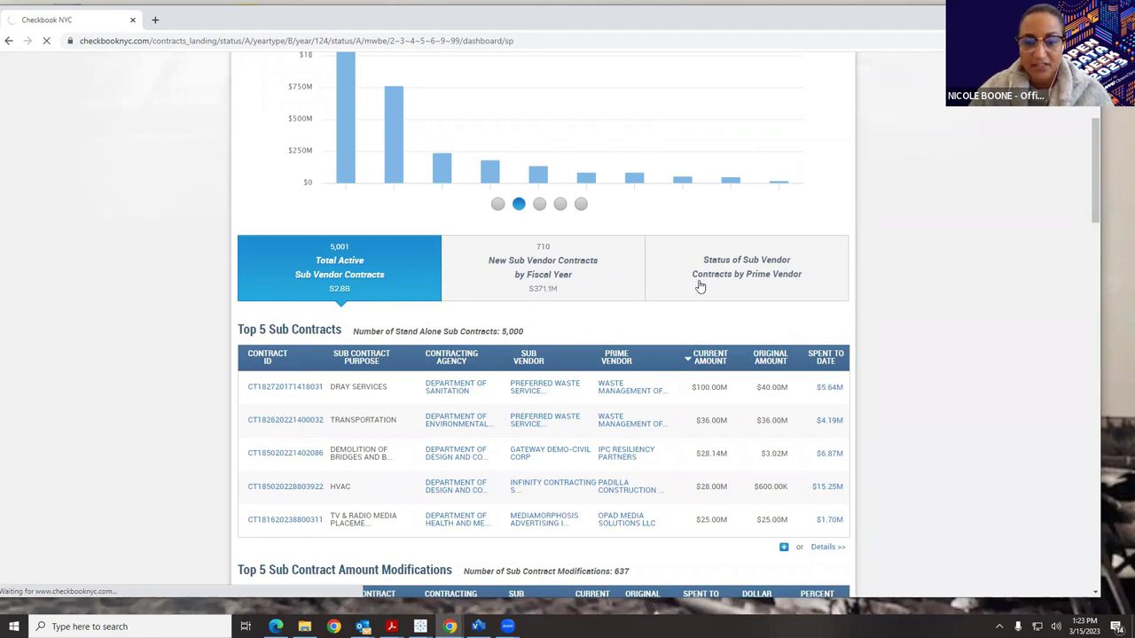
scroll(704, 283, "down", 2)
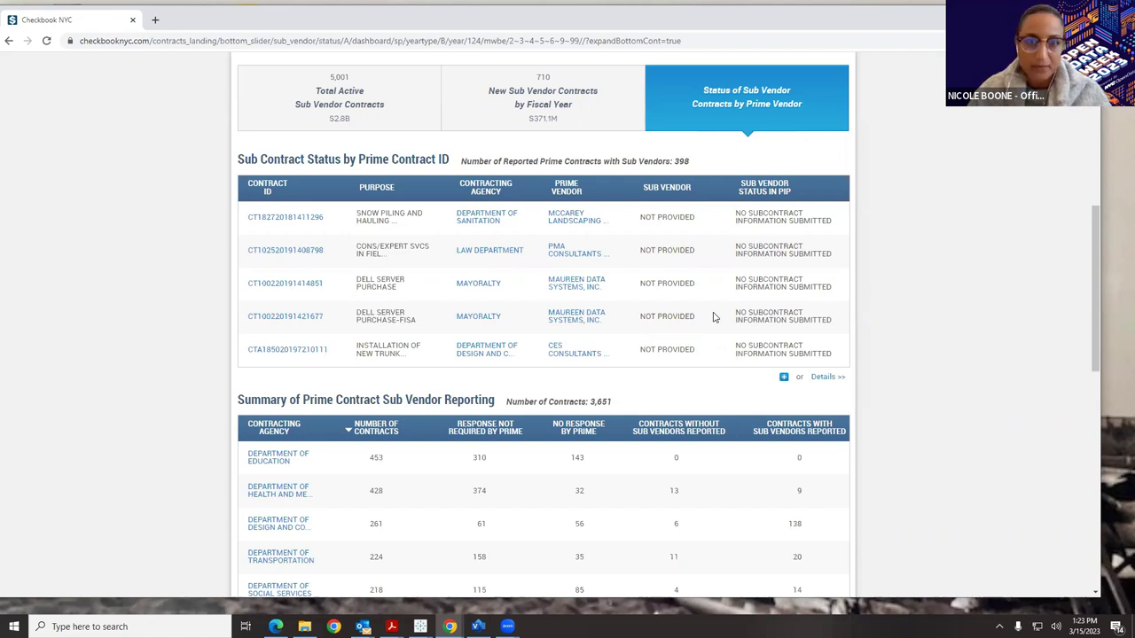
scroll(696, 355, "down", 2)
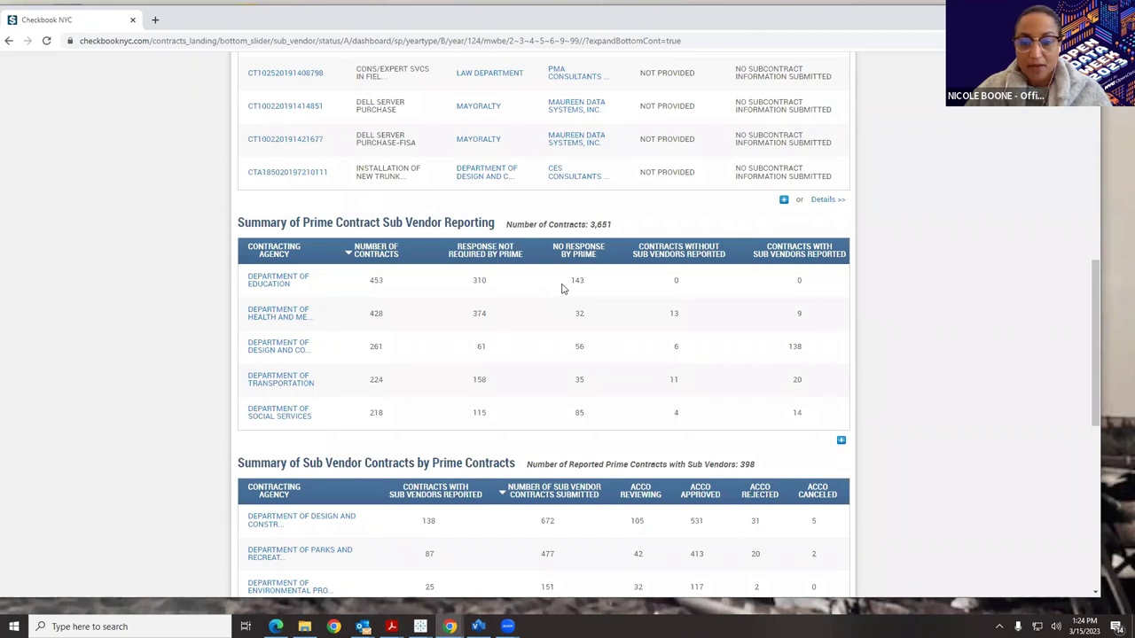
scroll(562, 285, "down", 2)
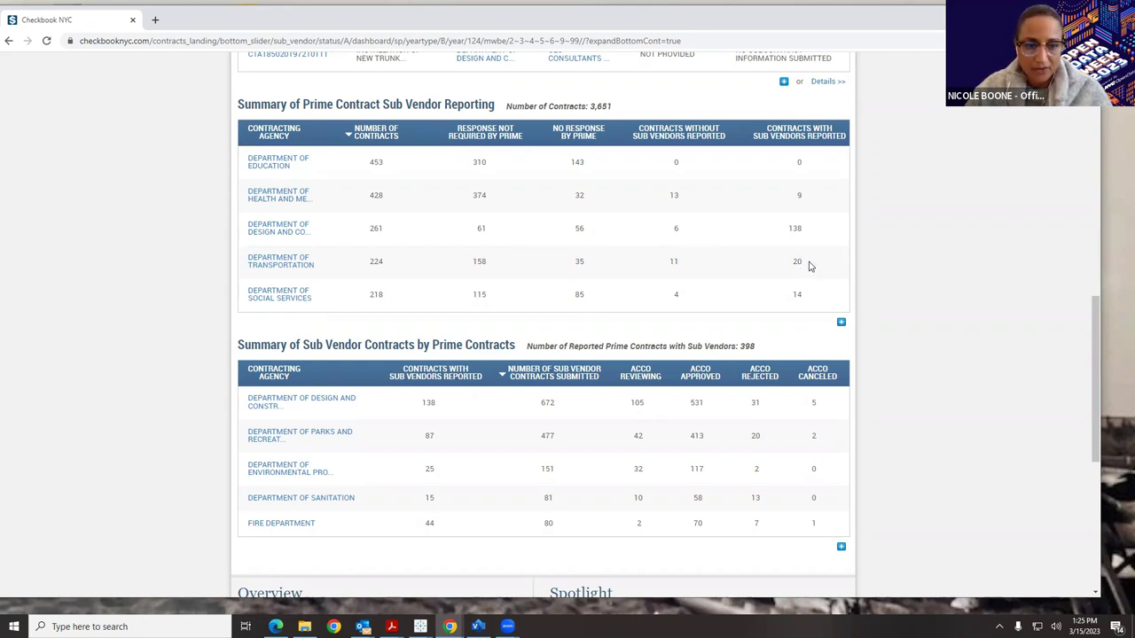
scroll(808, 267, "down", 3)
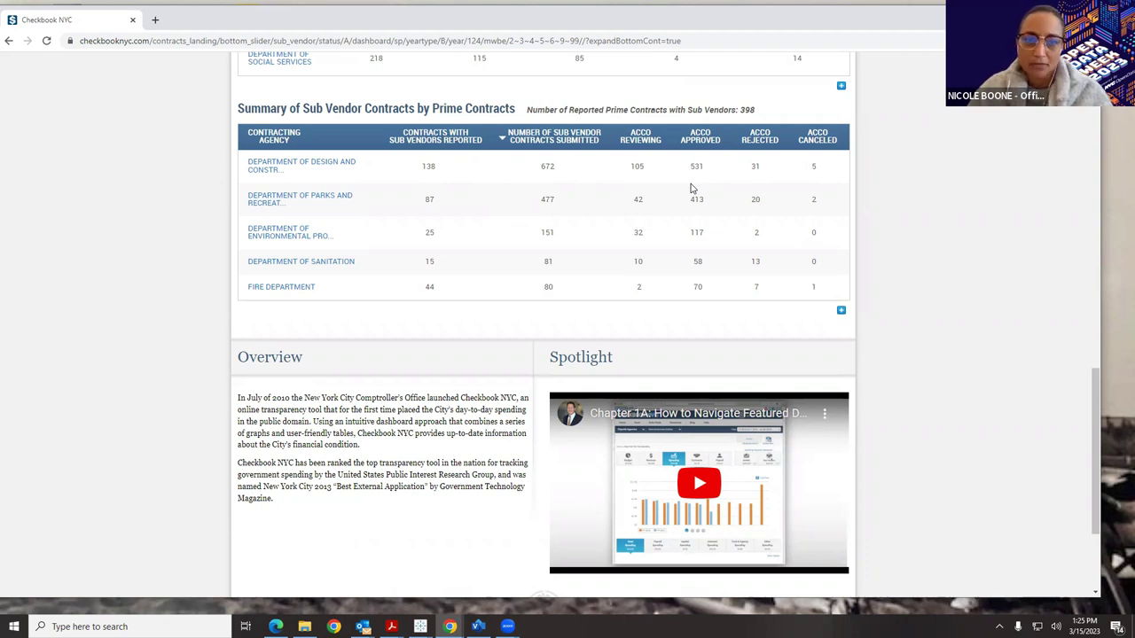
left_click_drag(1098, 401, 1096, 105)
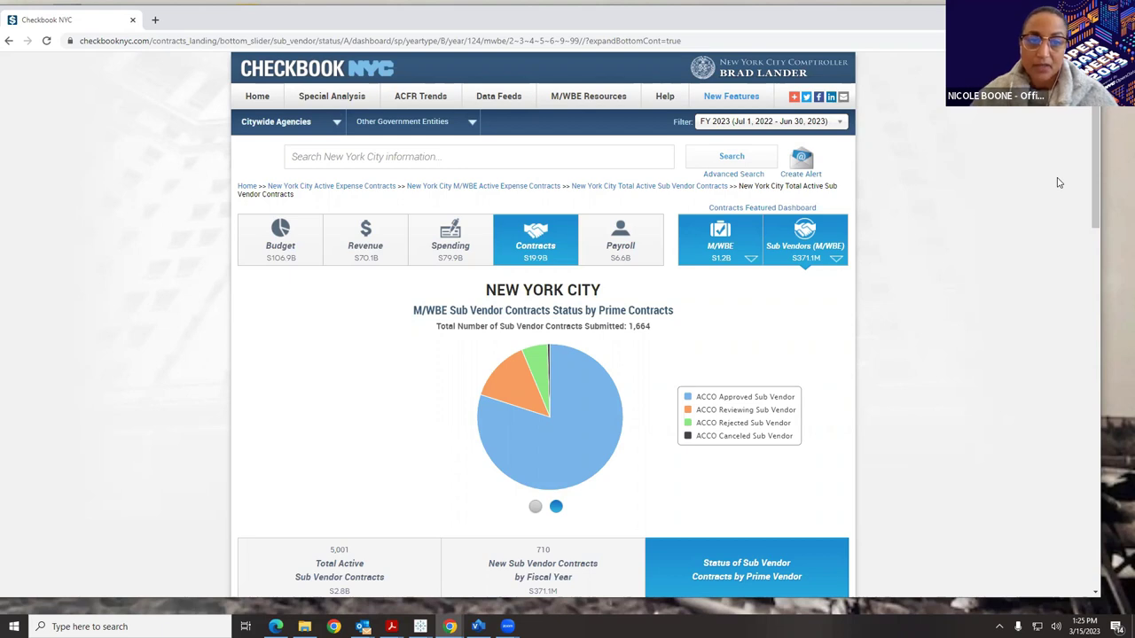
Go back to the Checkbook NYC home page.
left_click(257, 100)
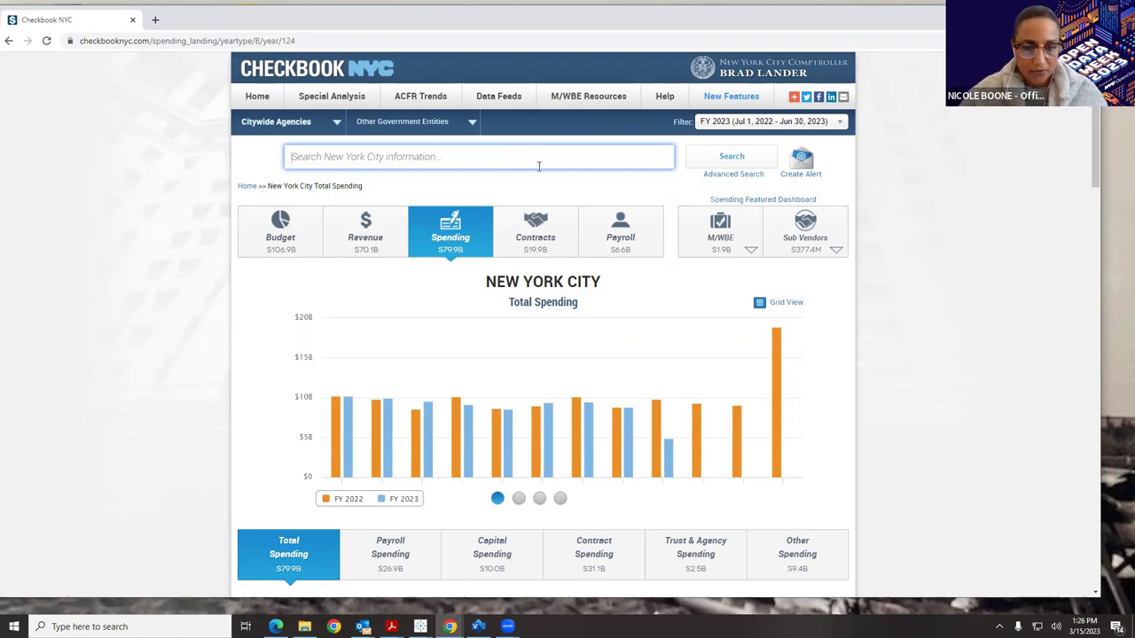
left_click(539, 167)
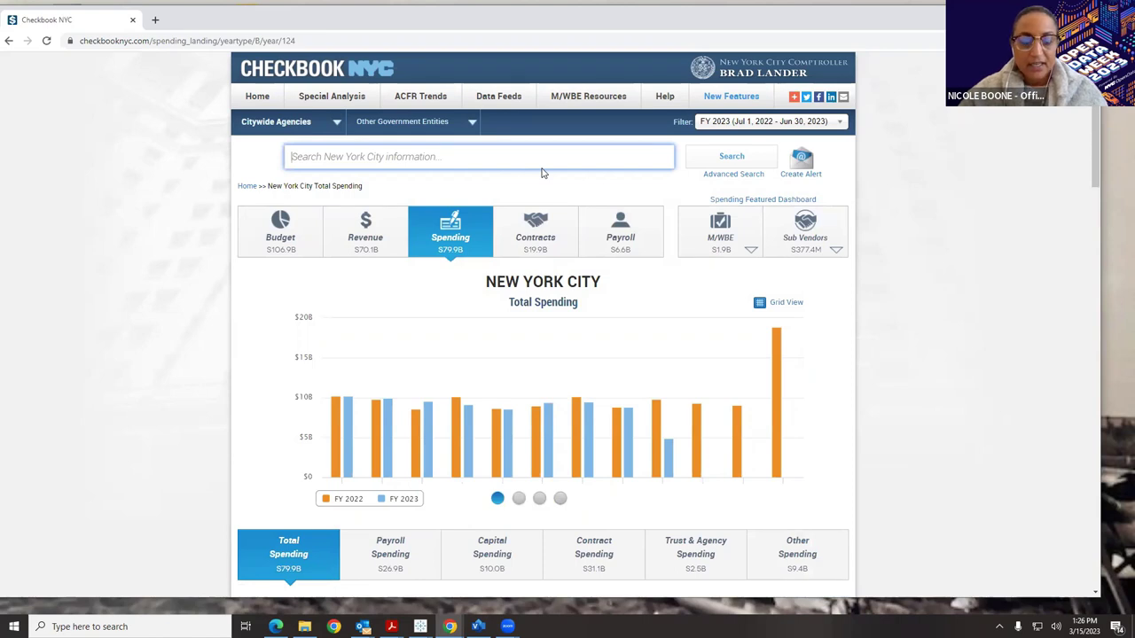
scroll(543, 173, "down", 10)
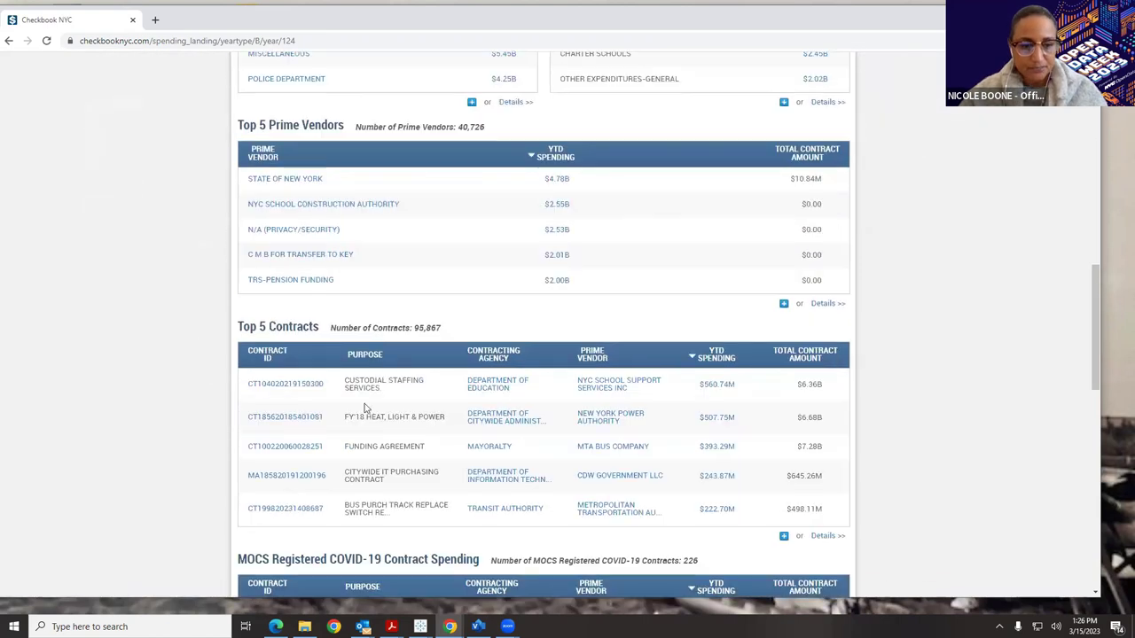
left_click_drag(248, 384, 325, 384)
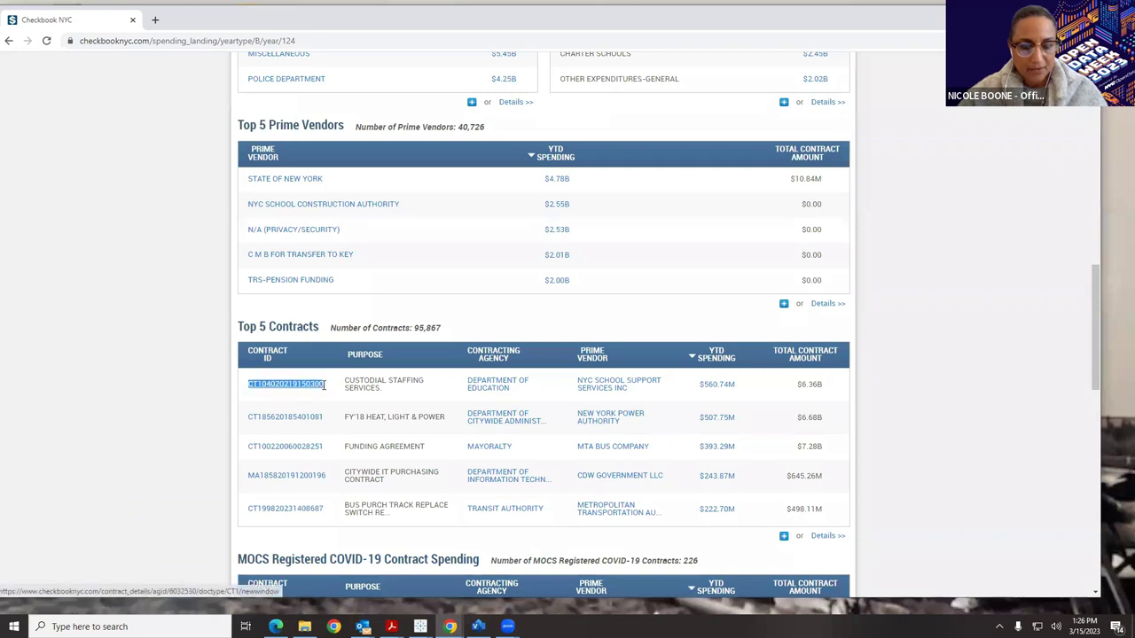
key("ctrl+c")
scroll(325, 384, "up", 15)
left_click(435, 151)
right_click(435, 156)
left_click(469, 246)
key("Return")
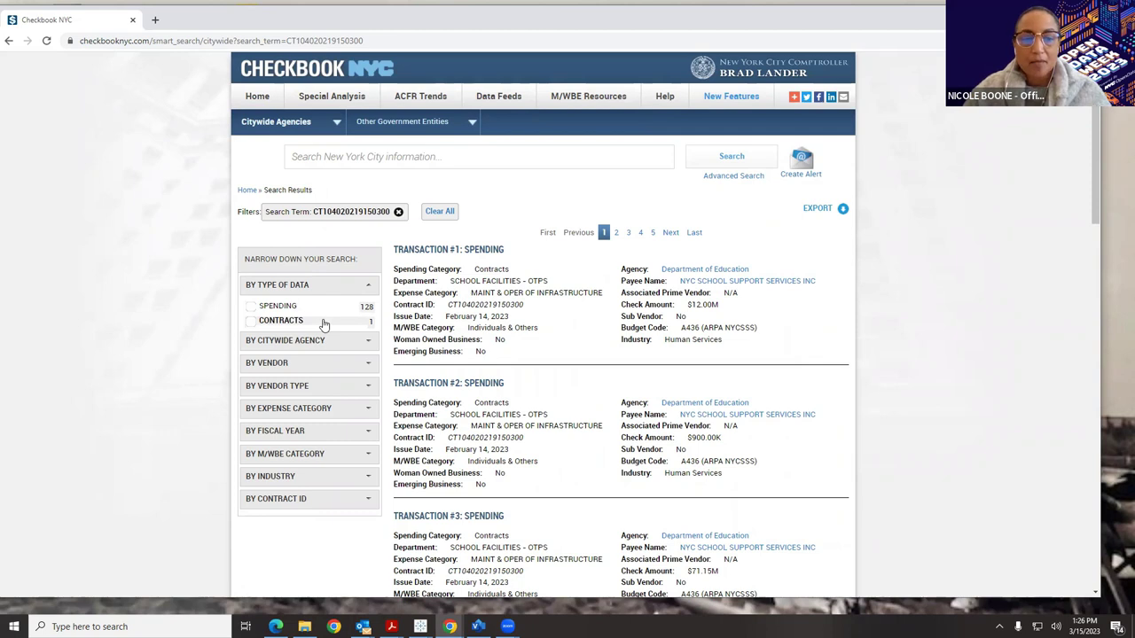
Limit the results to Spending and download the 128 spending records.
left_click(251, 307)
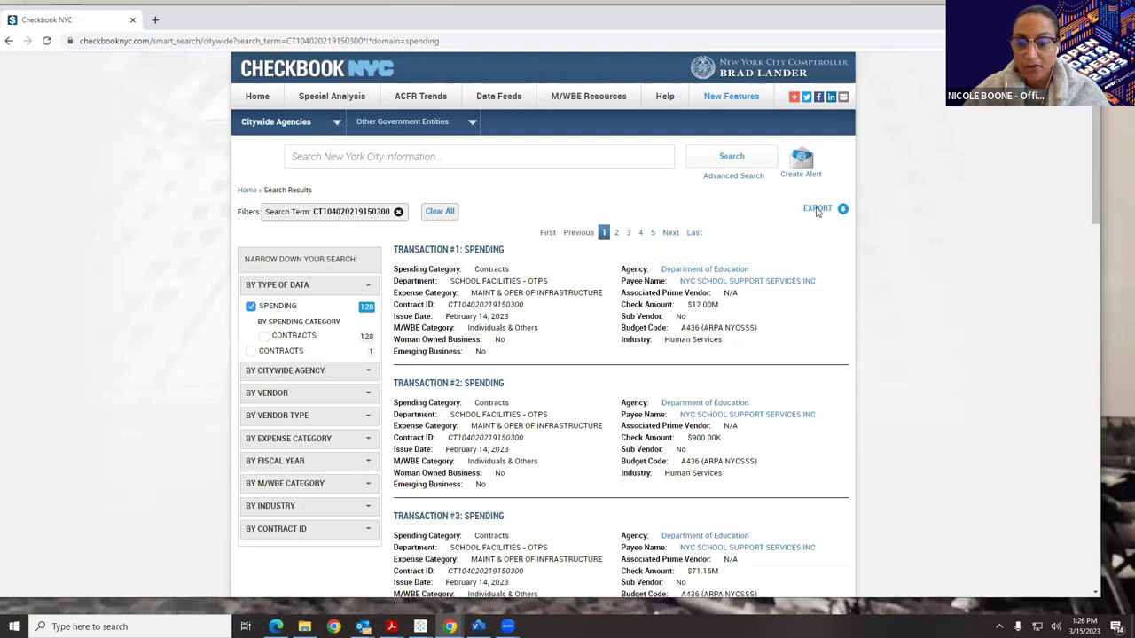
left_click(817, 211)
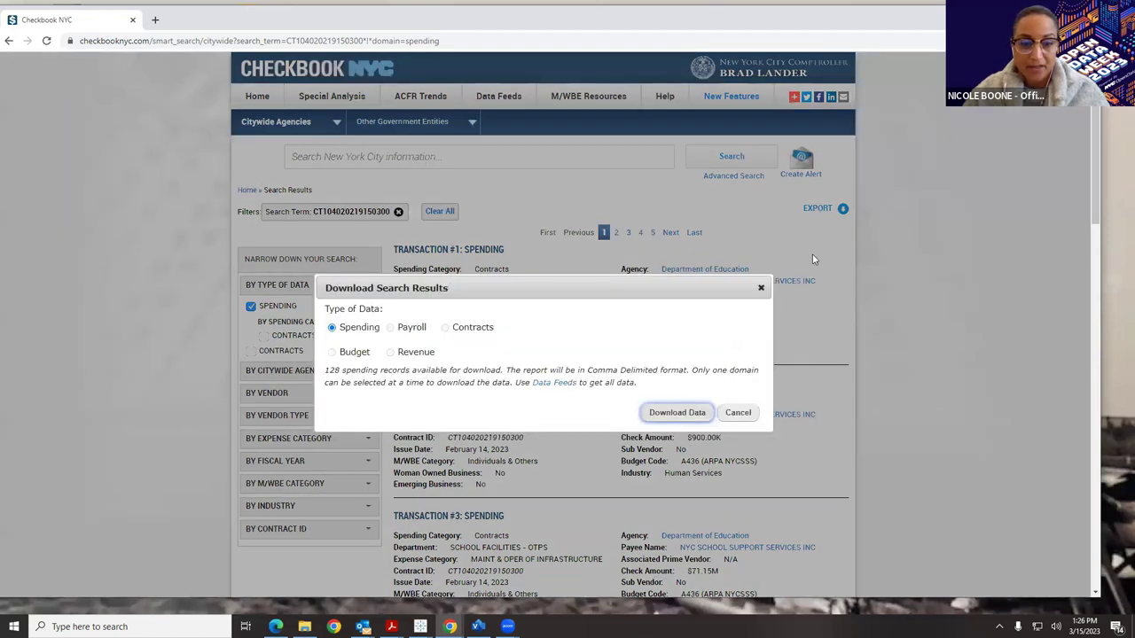
left_click(679, 412)
Search for 'Dematteis' and pick the Leon D. DeMatteis Construction Corp suggestion.
left_click(456, 156)
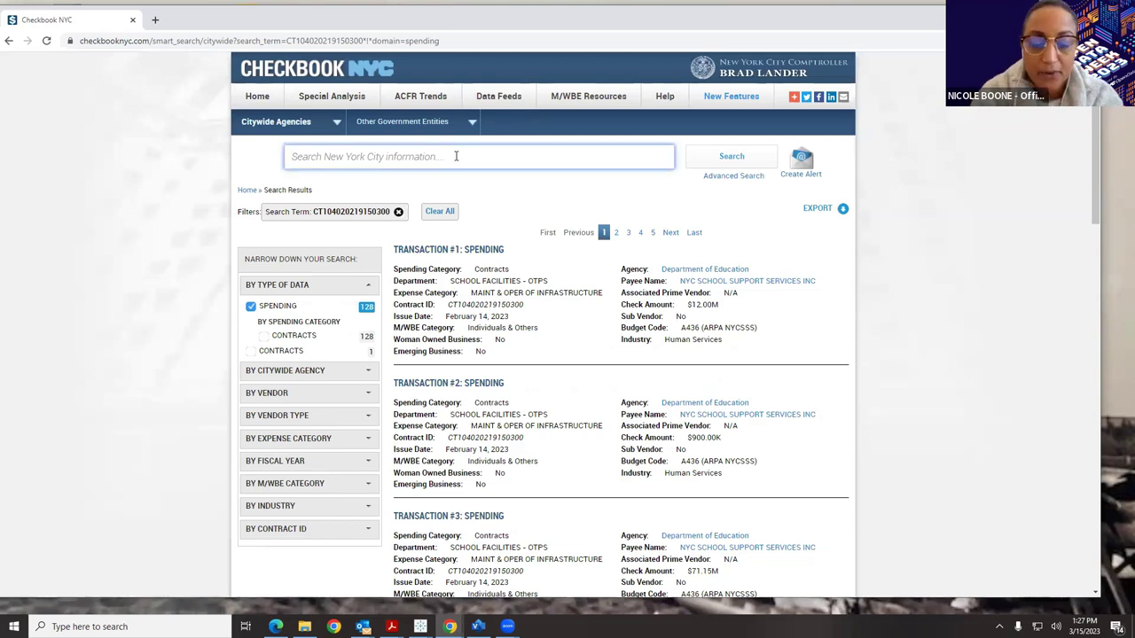
type("Demat")
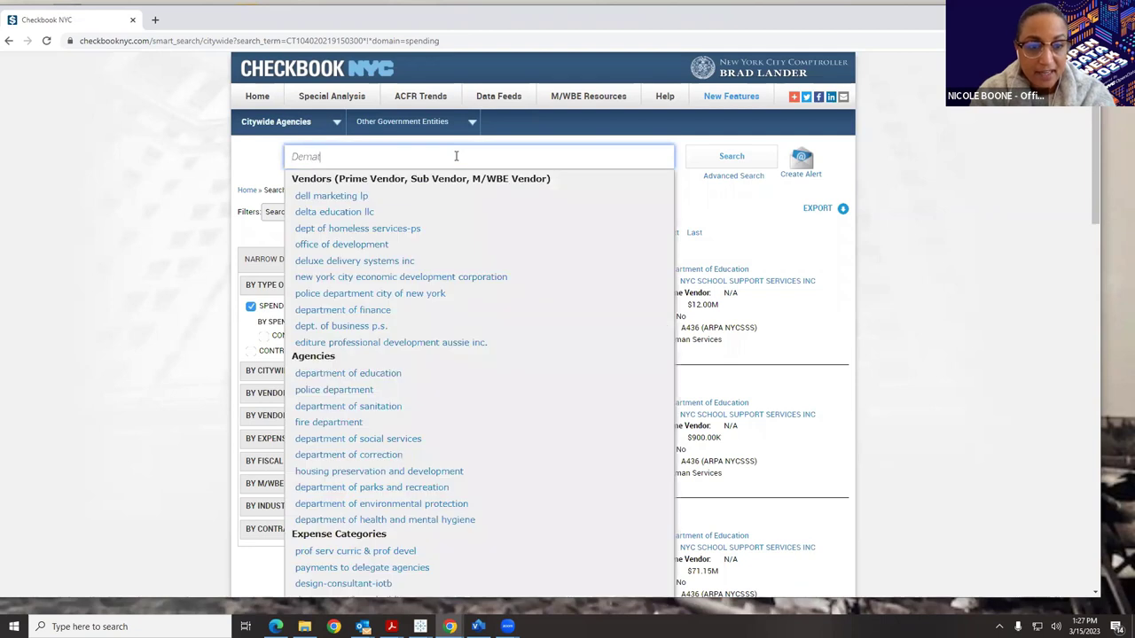
type("teis")
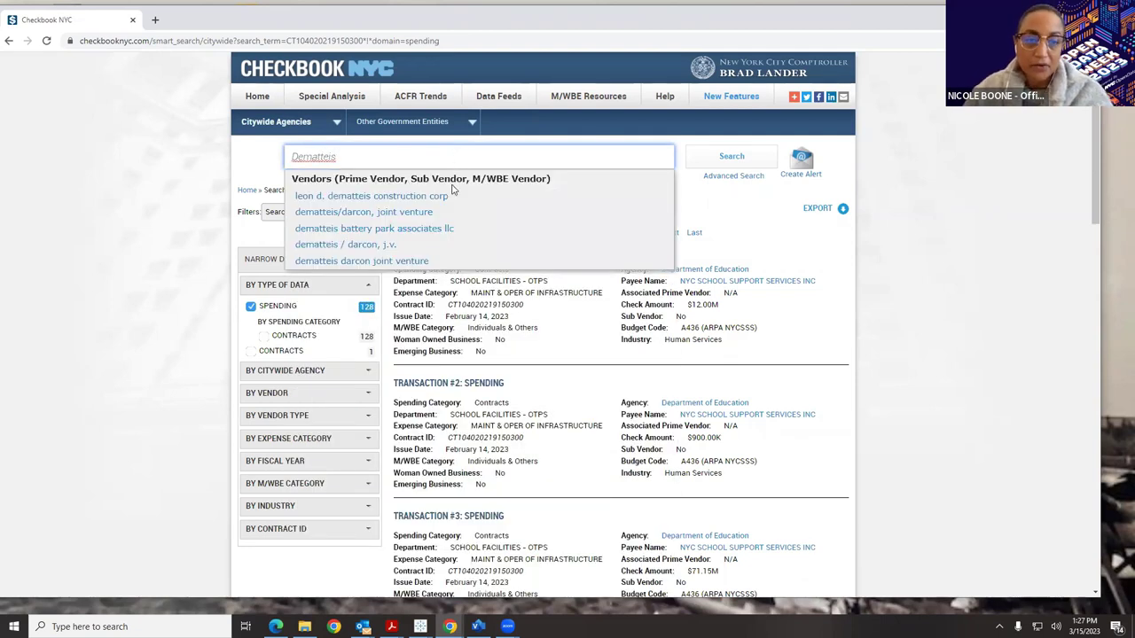
left_click(452, 195)
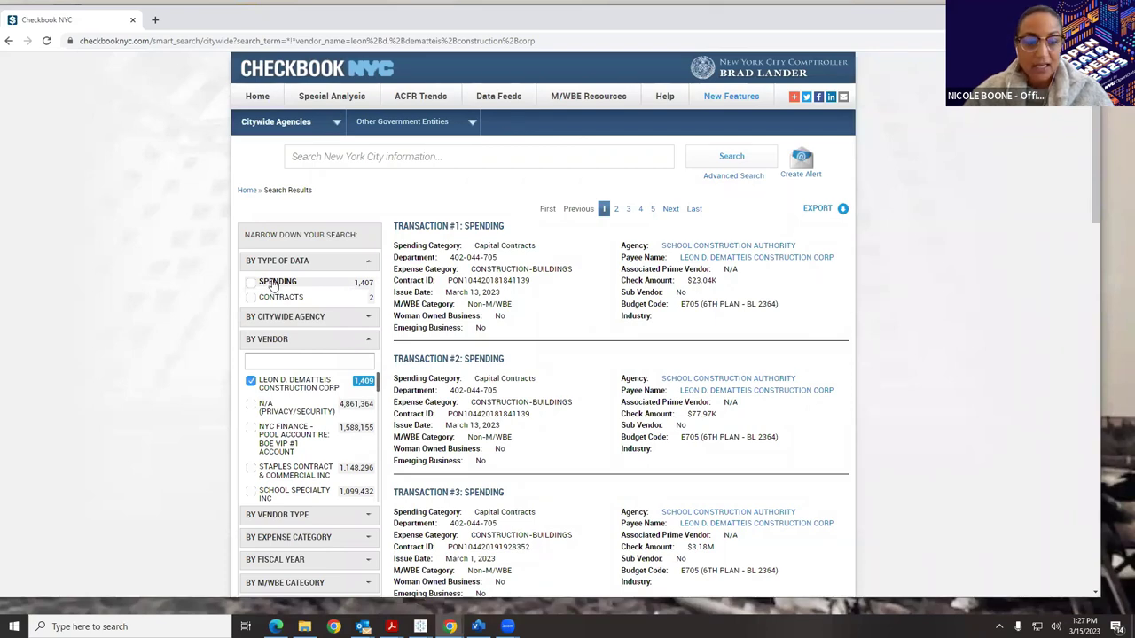
Expand the Vendor Type, Expense Category, Fiscal Year, M/WBE Category, Industry and Contract ID filters.
scroll(274, 301, "down", 2)
left_click(293, 340)
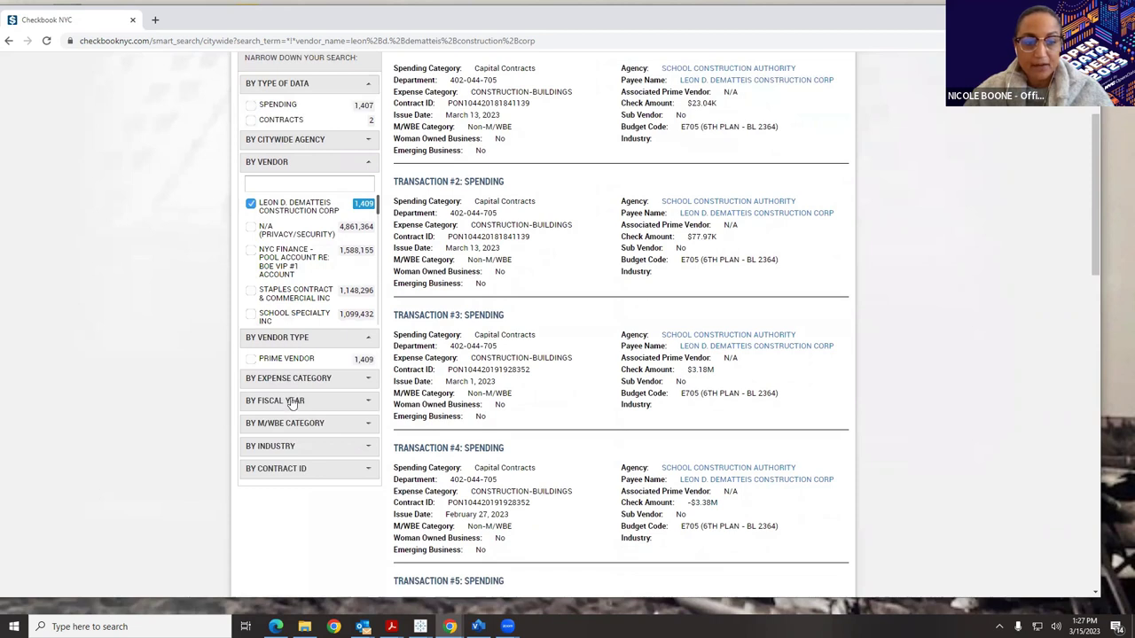
left_click(296, 379)
left_click(309, 454)
scroll(324, 426, "down", 1)
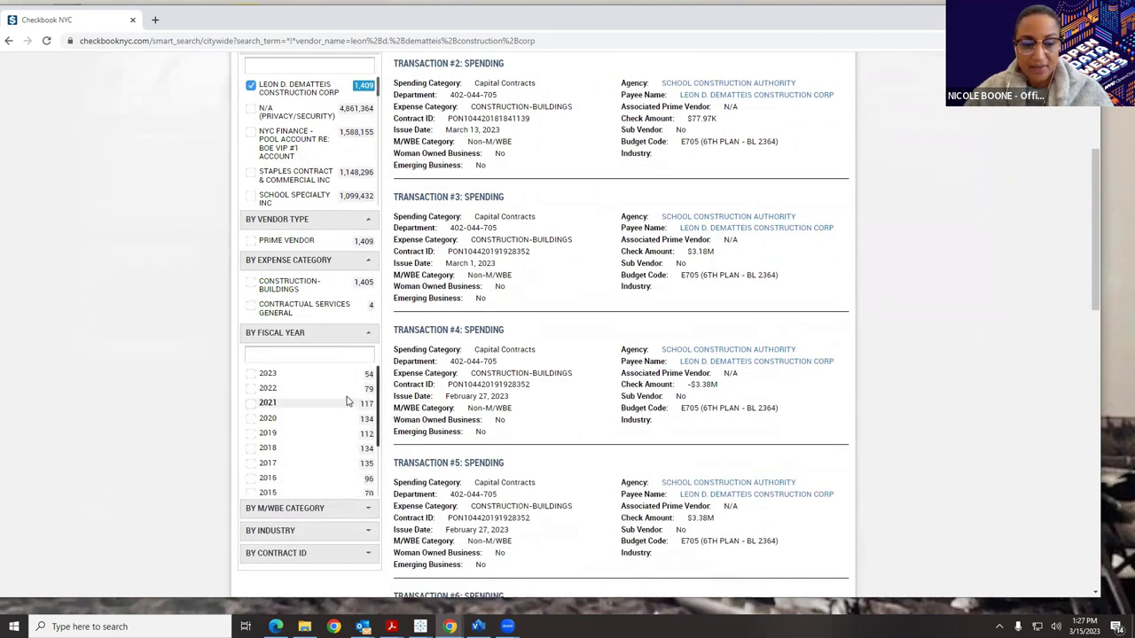
left_click(340, 510)
scroll(340, 510, "down", 2)
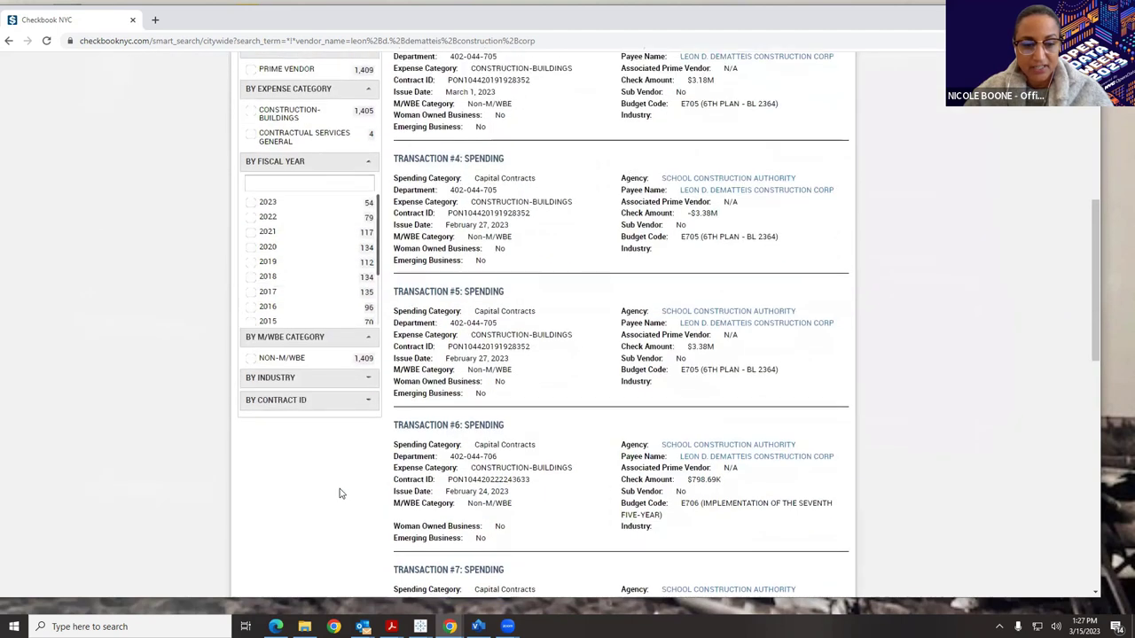
left_click(310, 372)
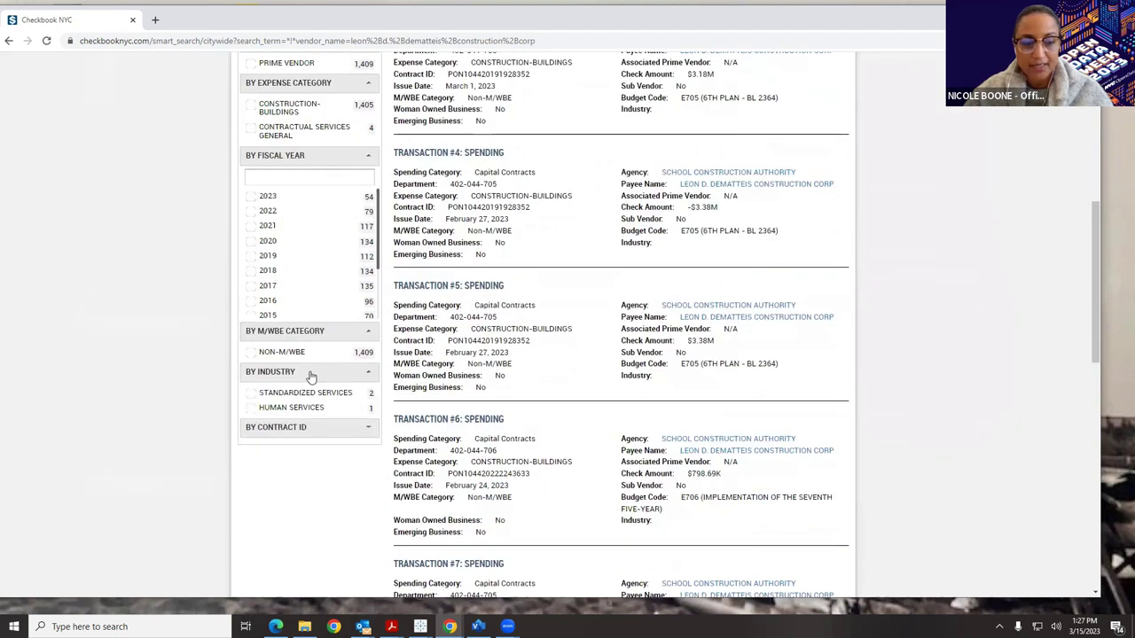
left_click(312, 429)
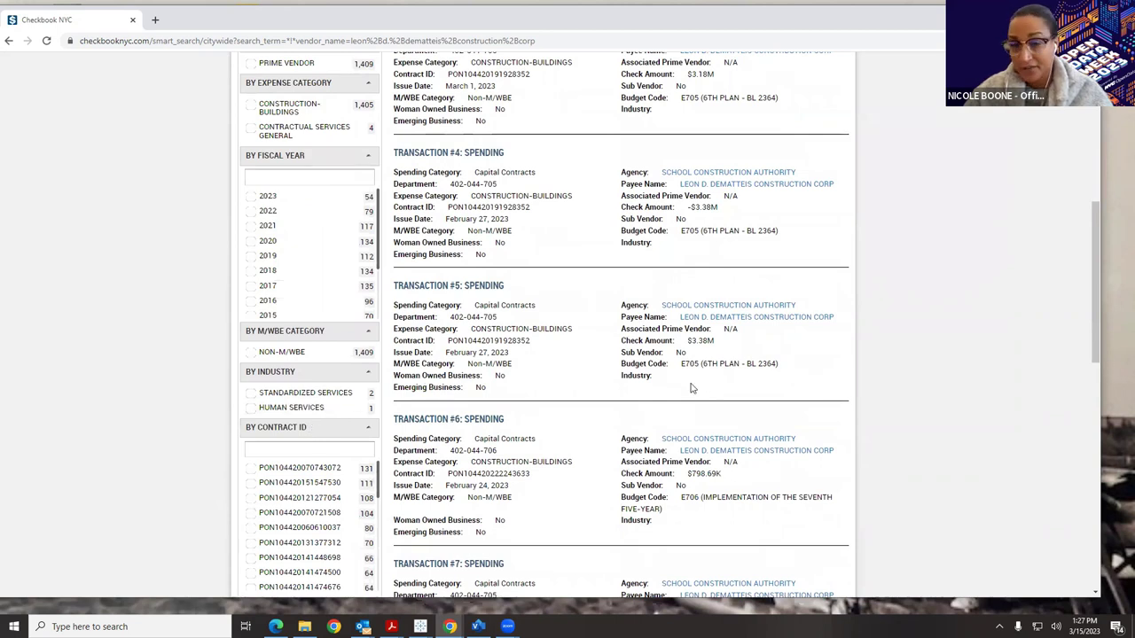
scroll(691, 388, "up", 5)
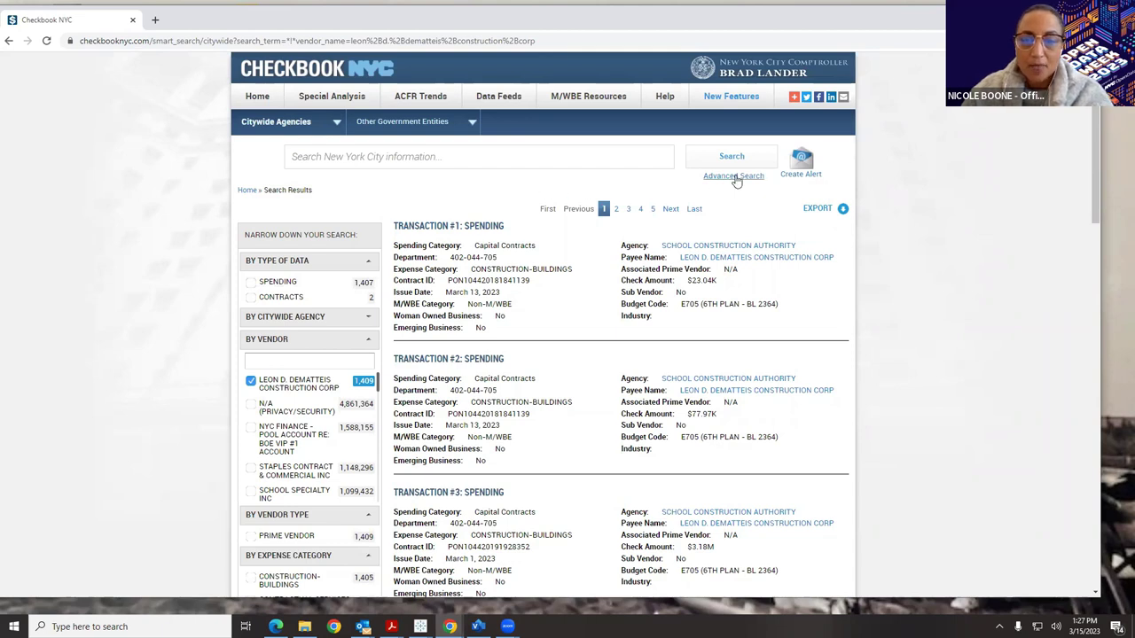
Open Advanced Search on Spending, keeping Citywide (All Agencies) selected.
left_click(736, 178)
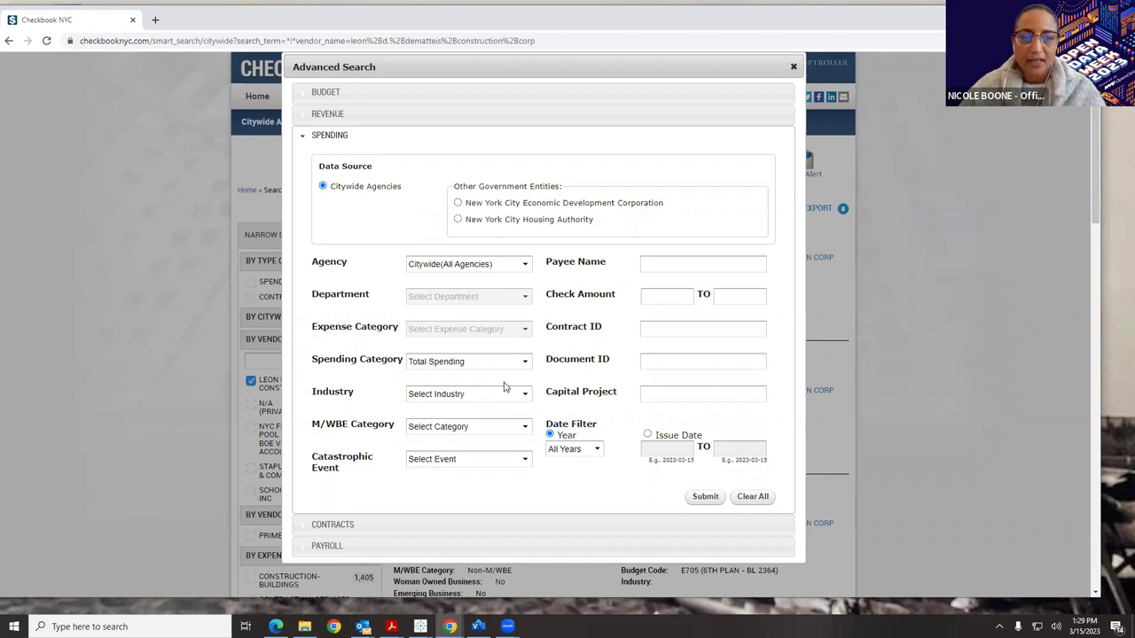
left_click(519, 266)
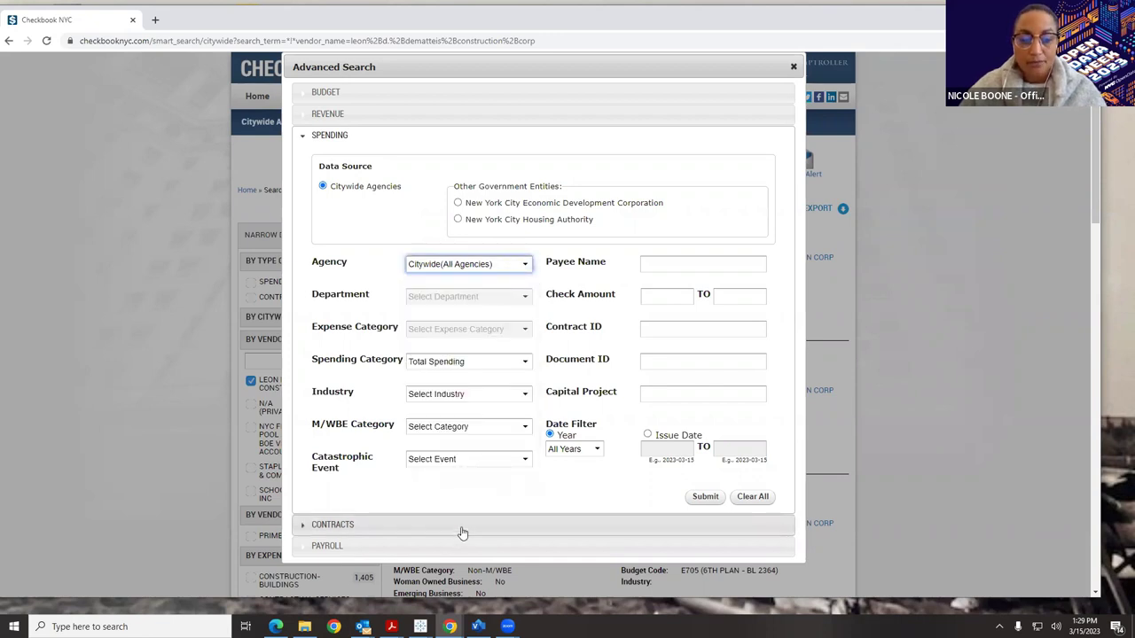
Browse the agency list and settle on the New York Research Library agency.
left_click(508, 266)
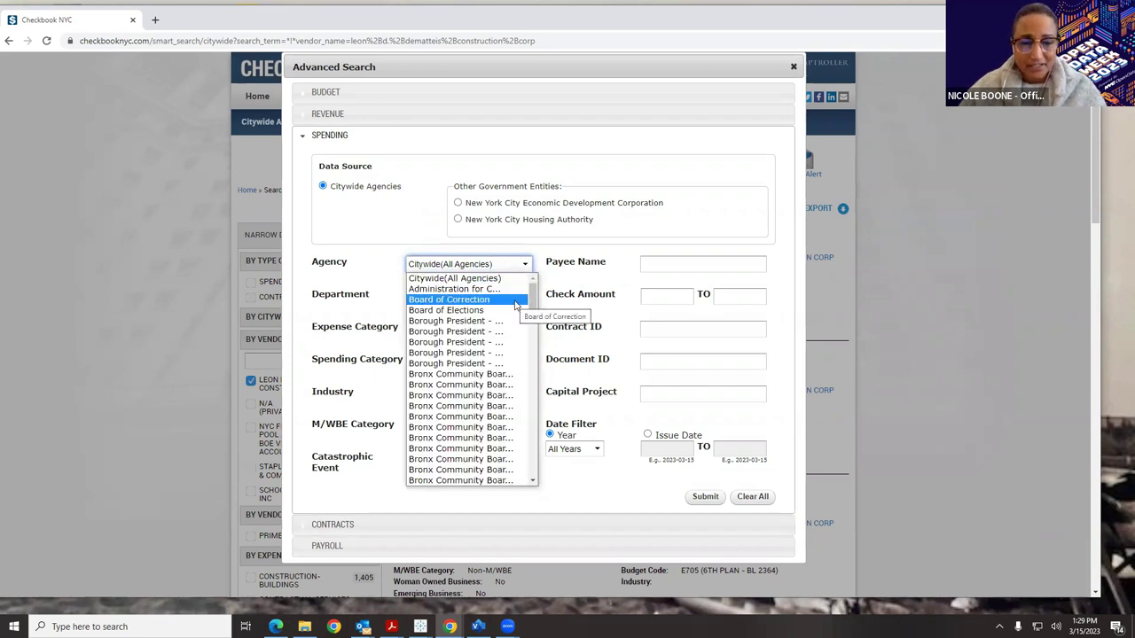
scroll(510, 354, "down", 5)
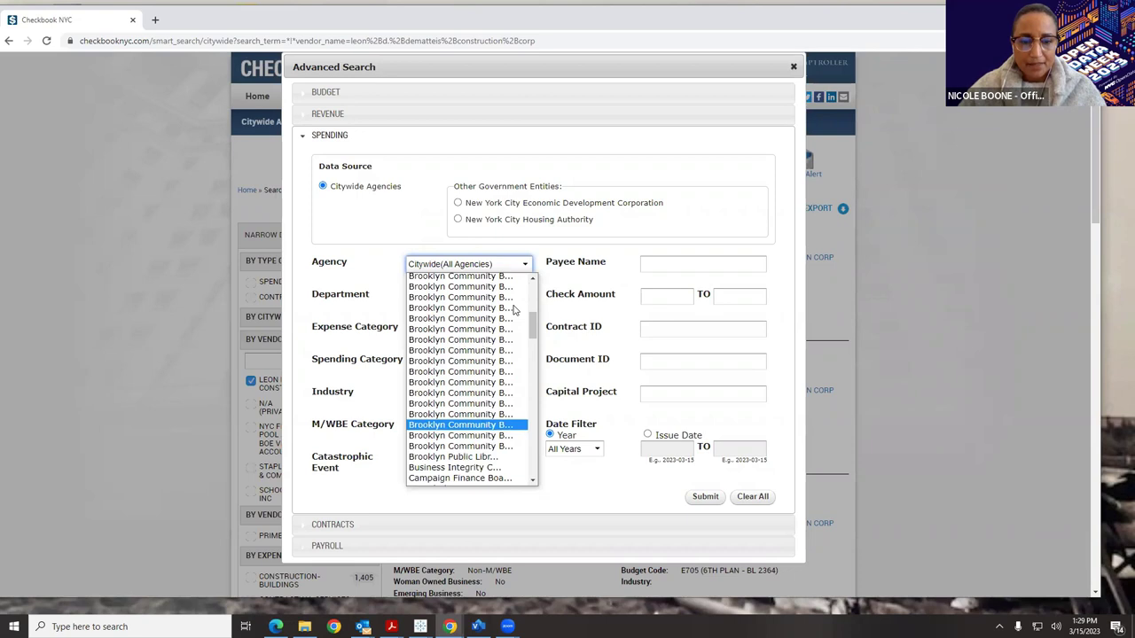
left_click(461, 449)
left_click(502, 264)
scroll(532, 329, "down", 10)
left_click(481, 415)
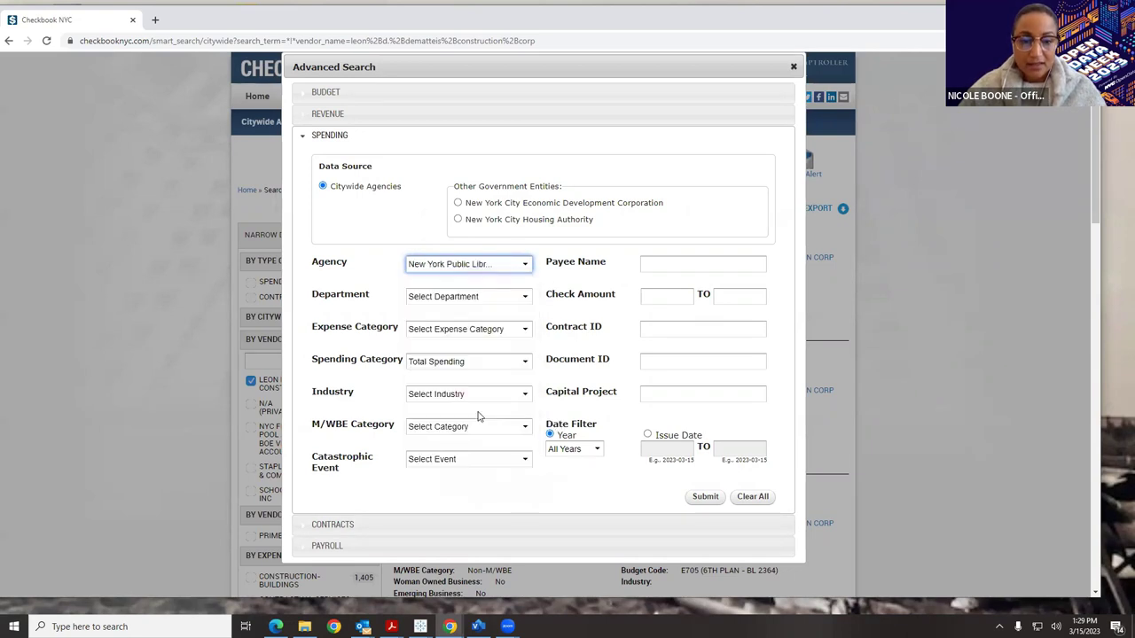
left_click(516, 264)
scroll(497, 399, "down", 2)
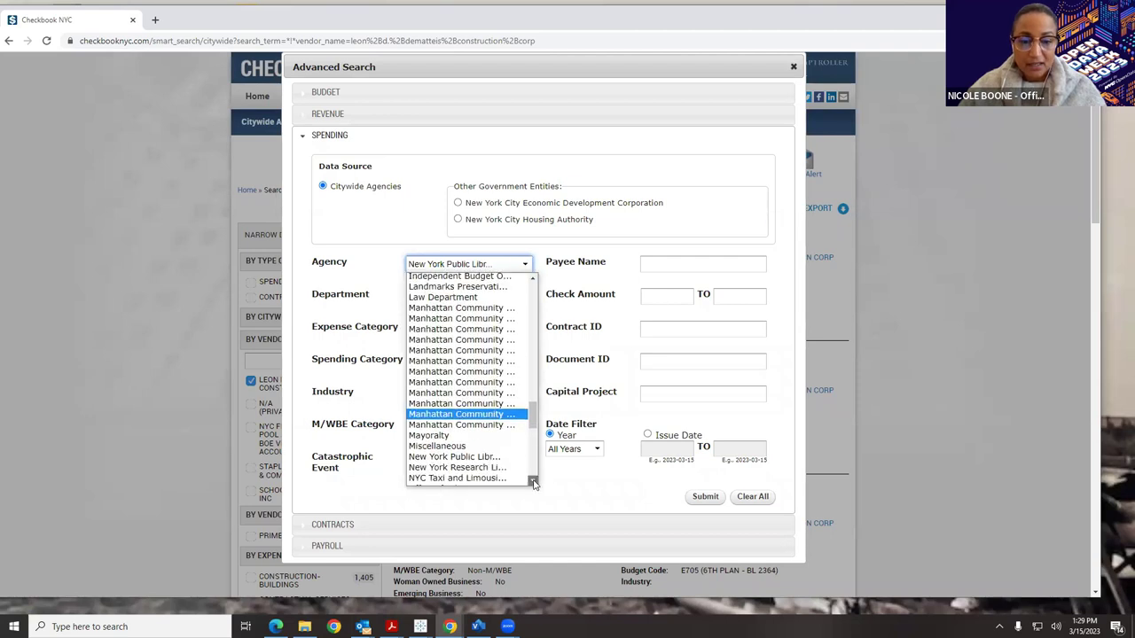
left_click(497, 446)
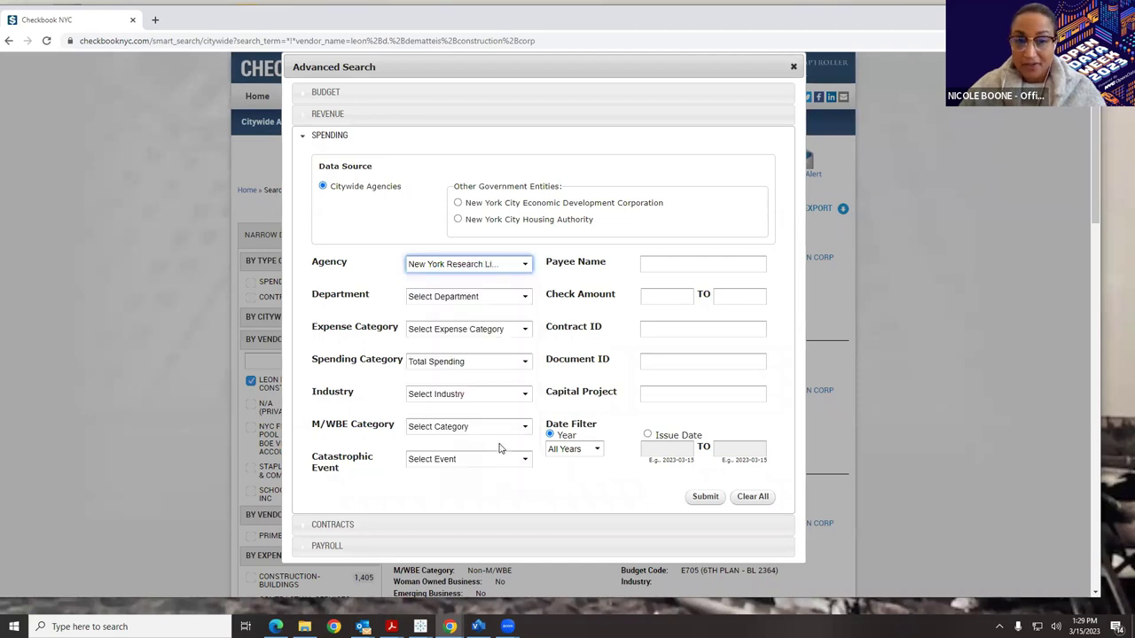
left_click(514, 266)
scroll(529, 383, "down", 5)
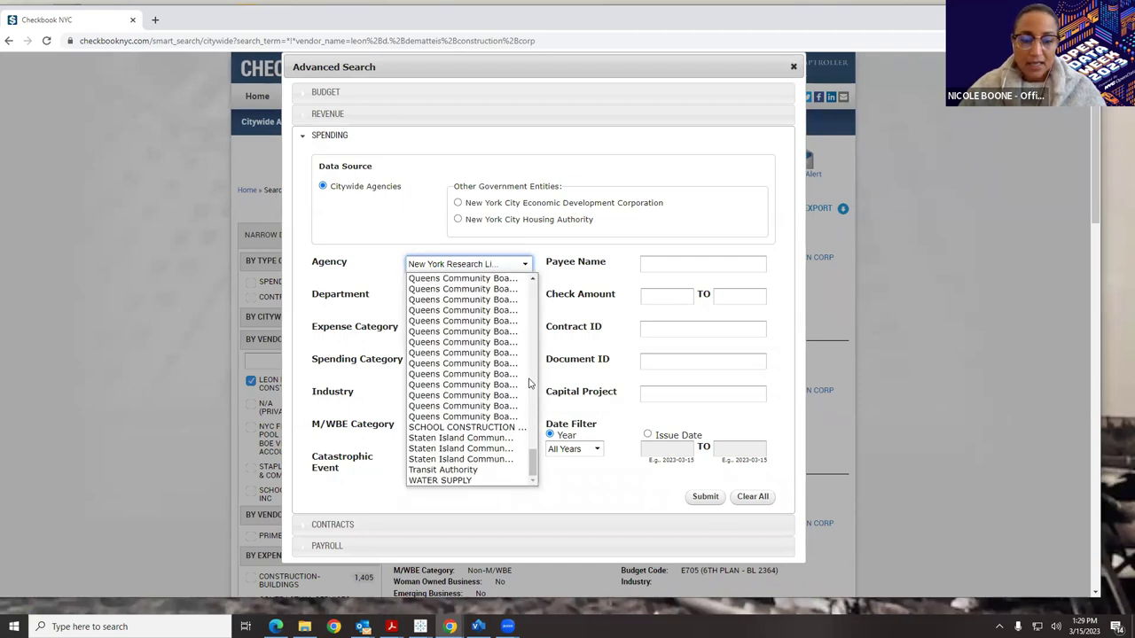
scroll(506, 408, "up", 8)
scroll(506, 408, "down", 3)
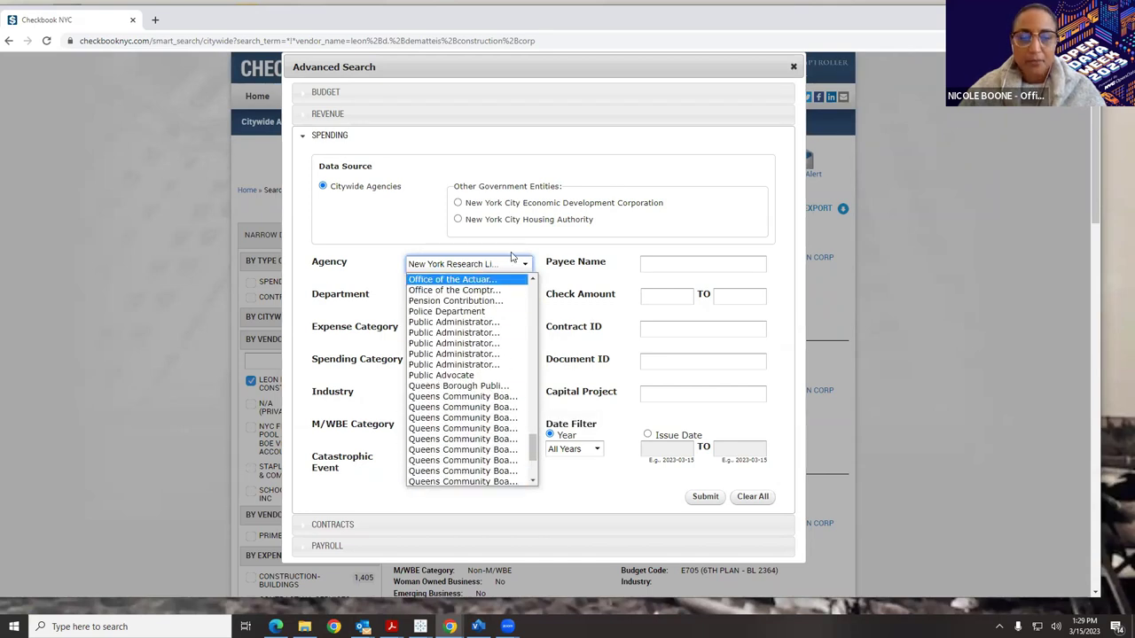
left_click(640, 172)
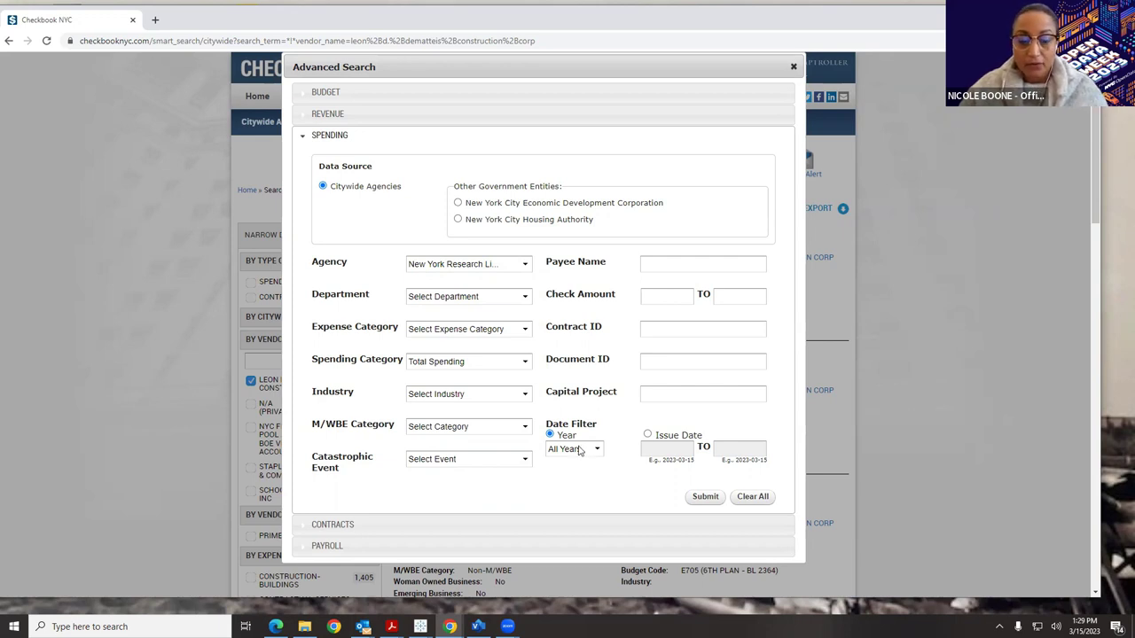
Set the spending year to FY 2023 and bring up the Contracts search fields.
left_click(578, 450)
left_click(578, 476)
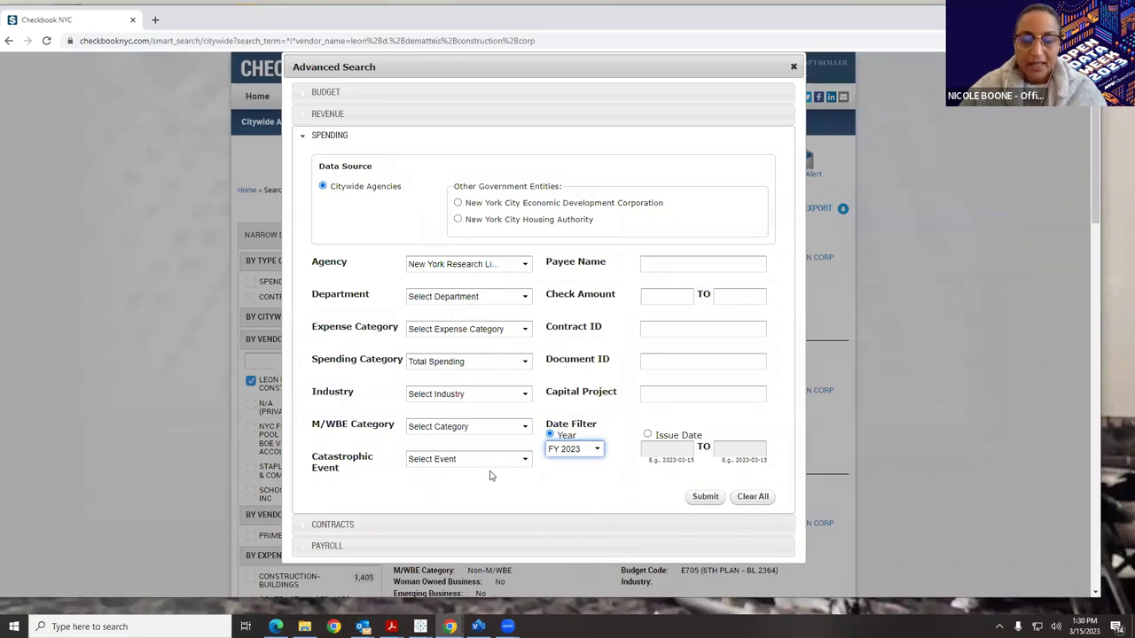
left_click(488, 526)
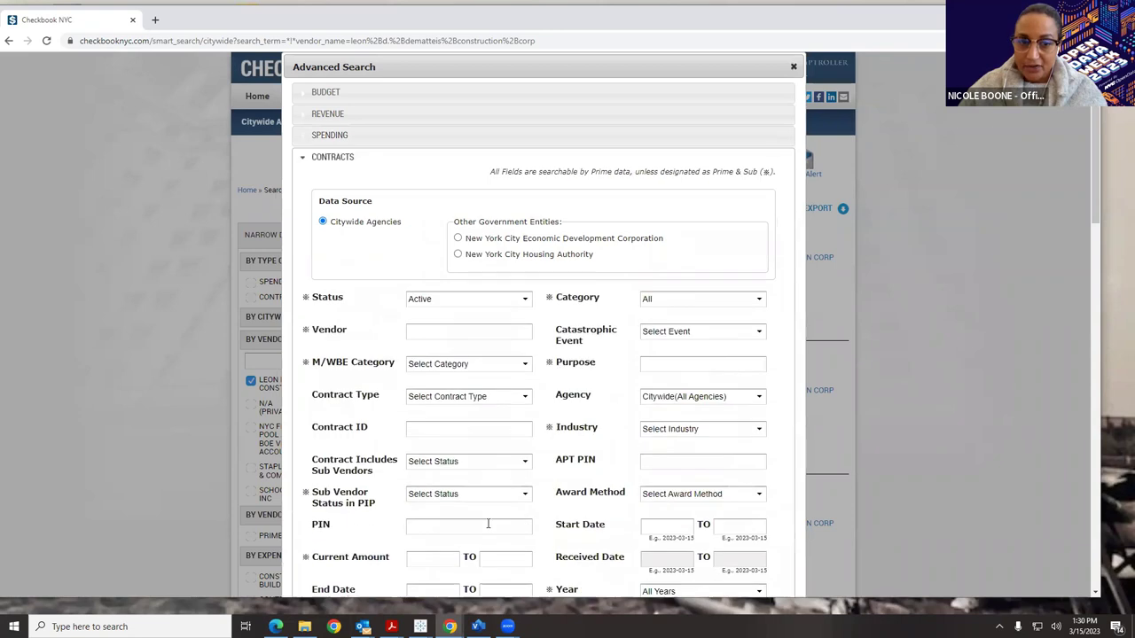
Scroll down the Contracts form, then minimize the browser with Windows+D to show the desktop.
scroll(535, 379, "down", 1)
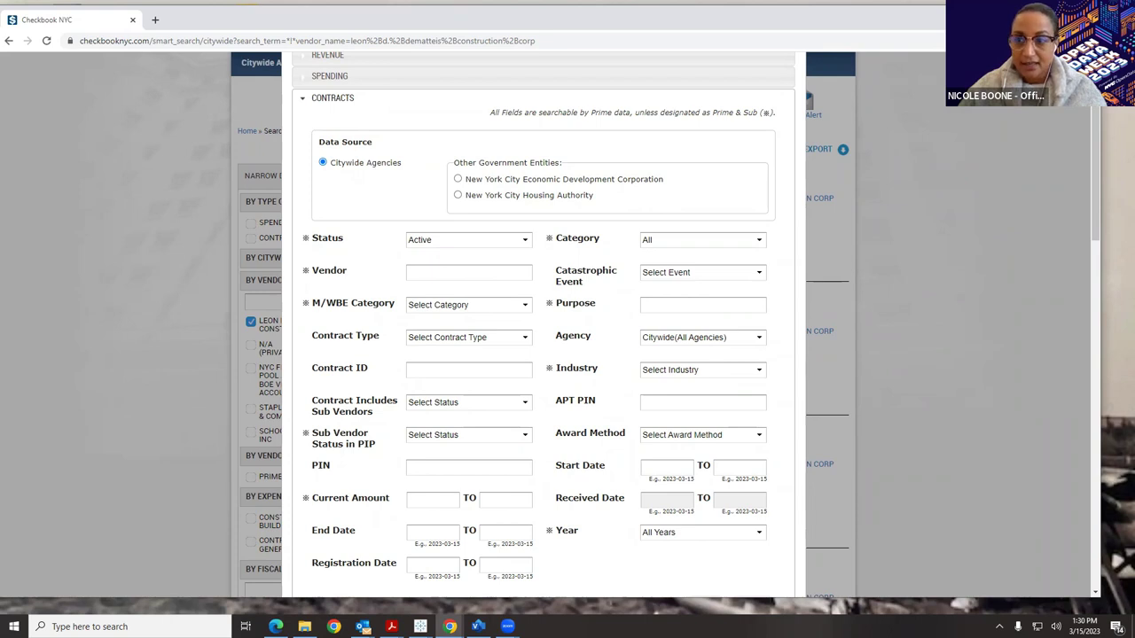
key("super+d")
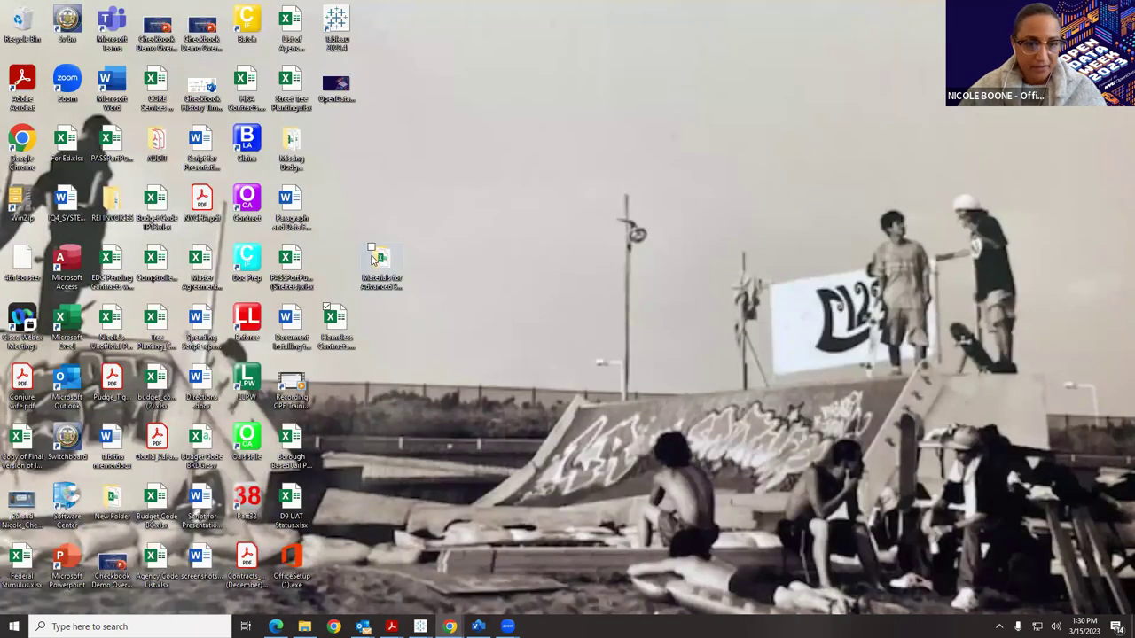
Open NYC Public Library Spending.xlsx maximized and check the Bkl Contracts spend-to-date total in I7.
double_click(373, 258)
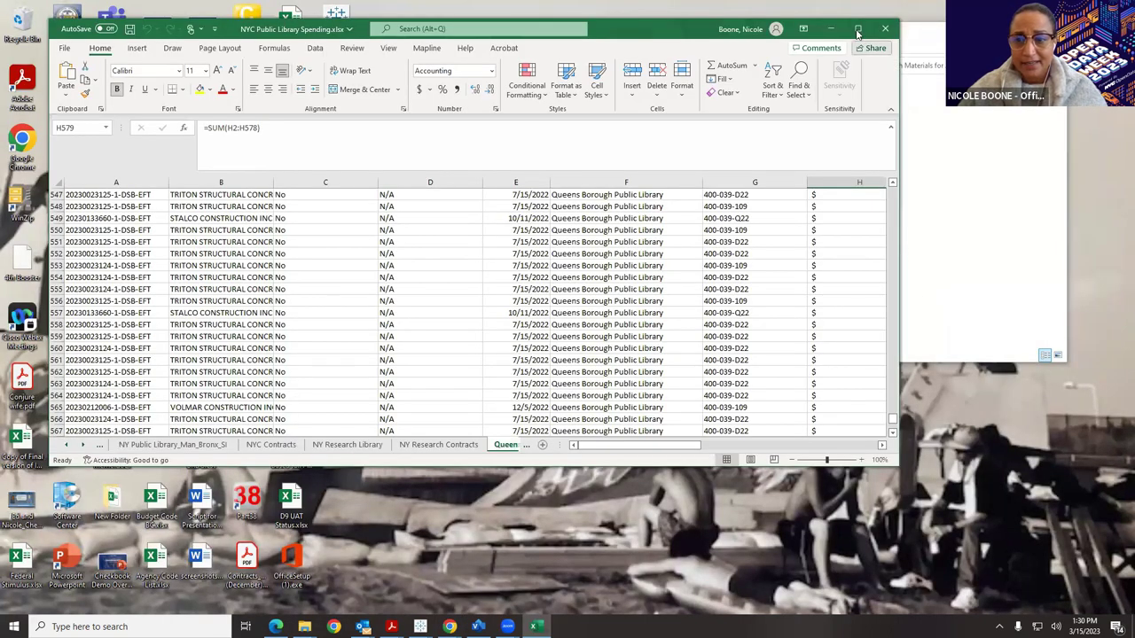
left_click(854, 31)
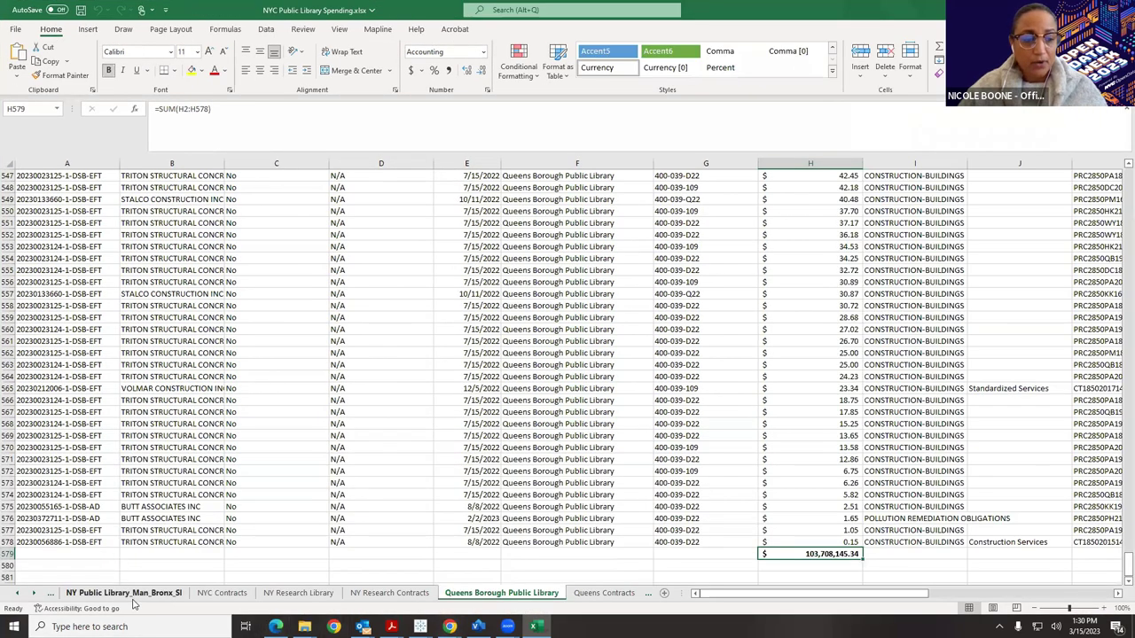
left_click(18, 593)
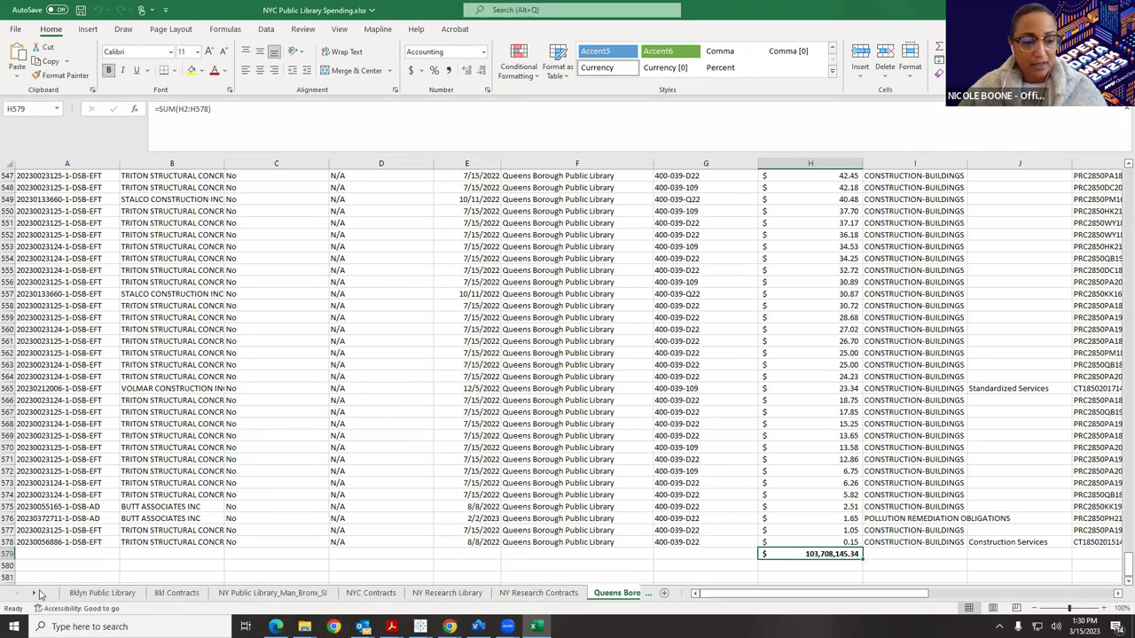
left_click(81, 594)
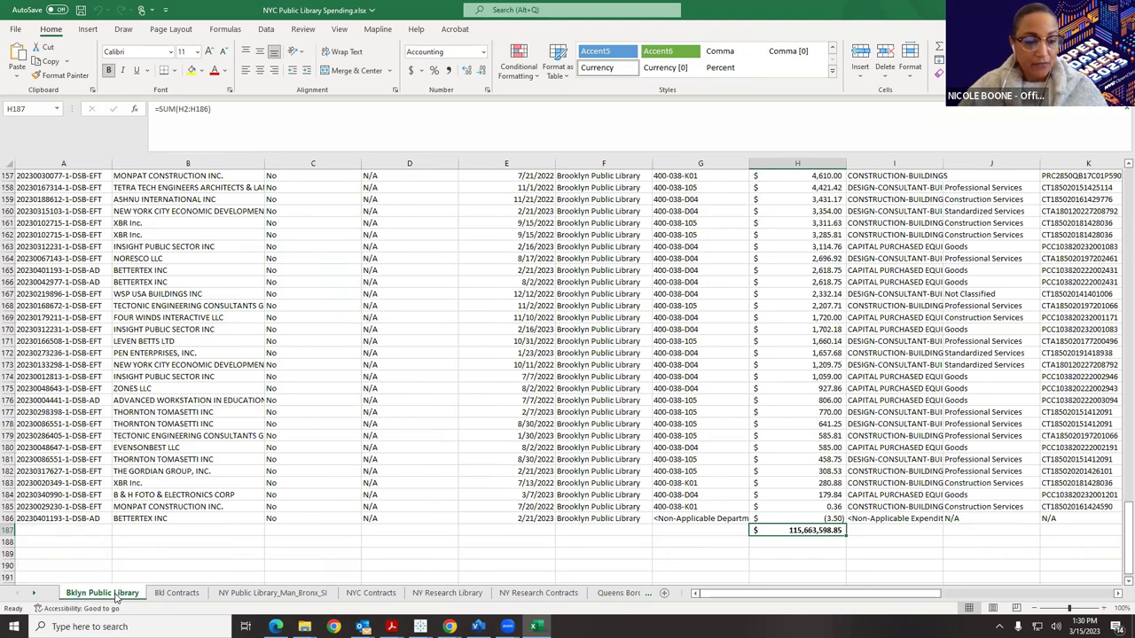
scroll(256, 395, "up", 6)
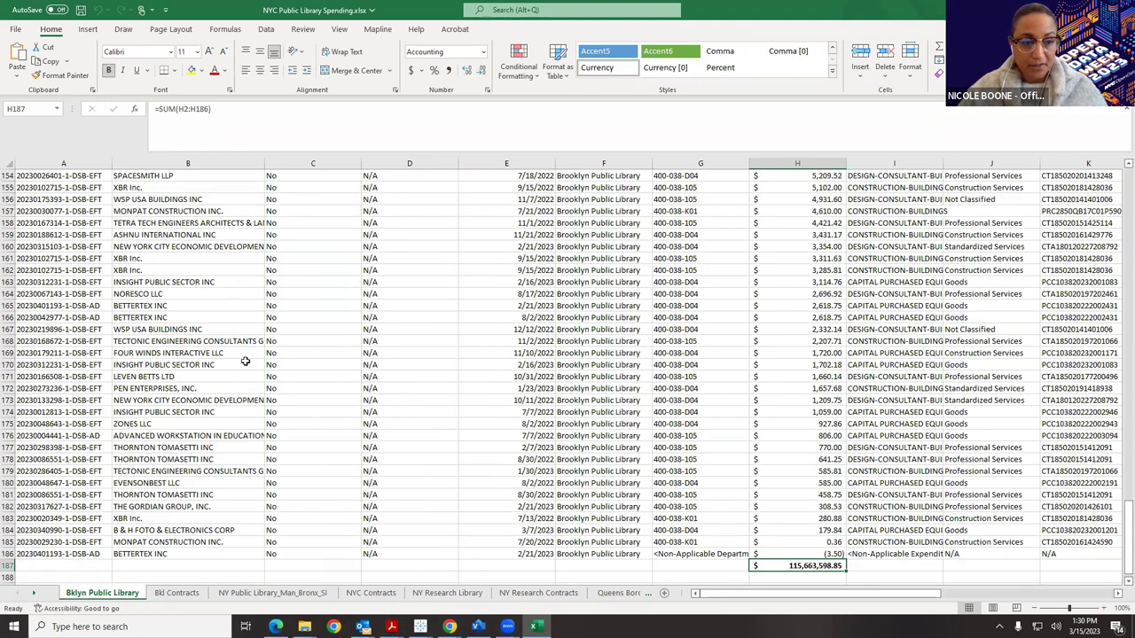
left_click(188, 593)
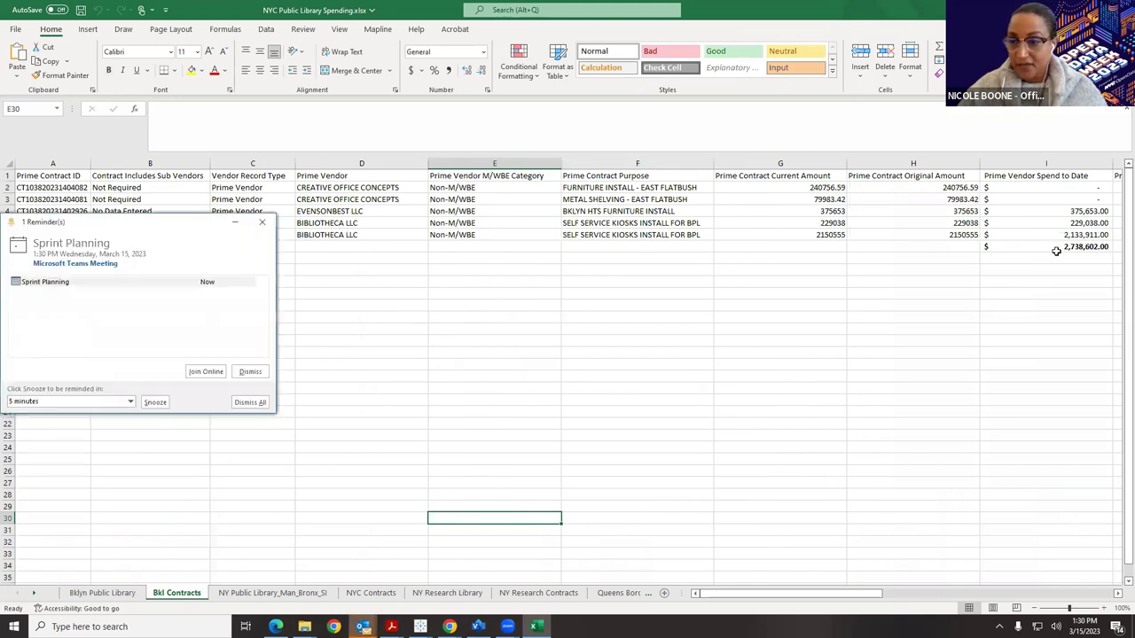
left_click(1056, 249)
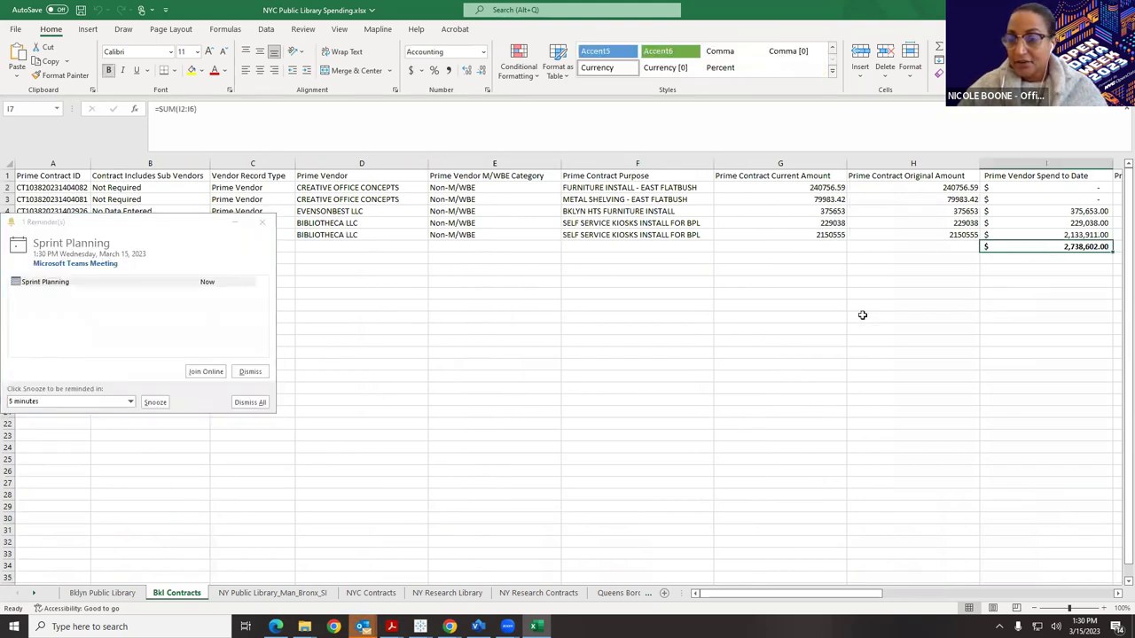
left_click(260, 223)
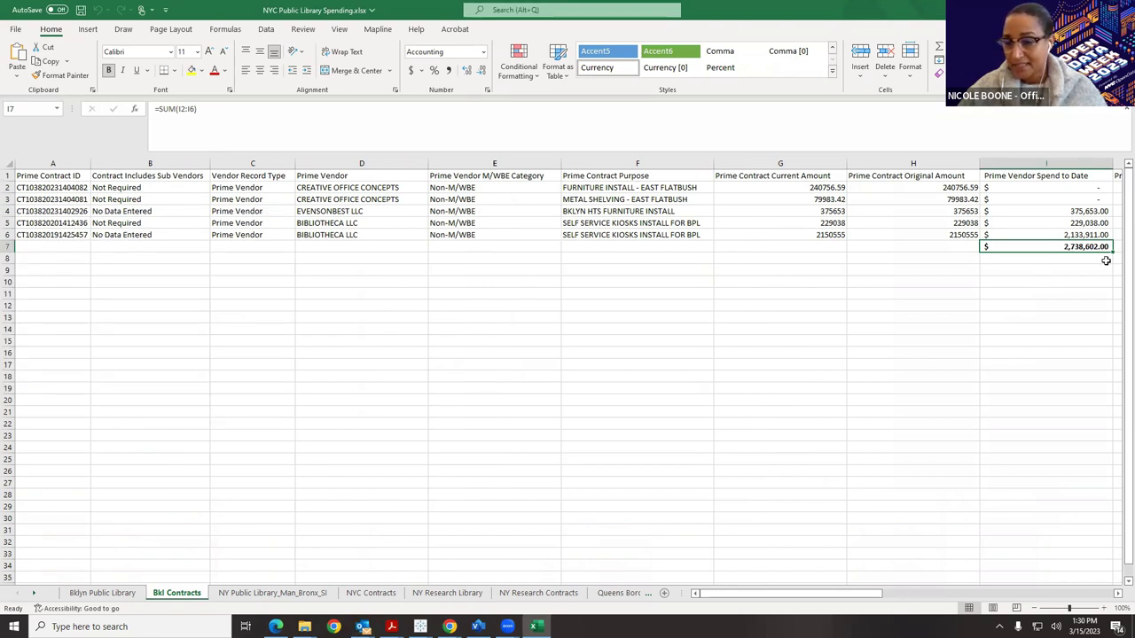
Compare the Bklyn Public Library spending total near H188 against the Bkl Contracts sheet.
left_click(98, 593)
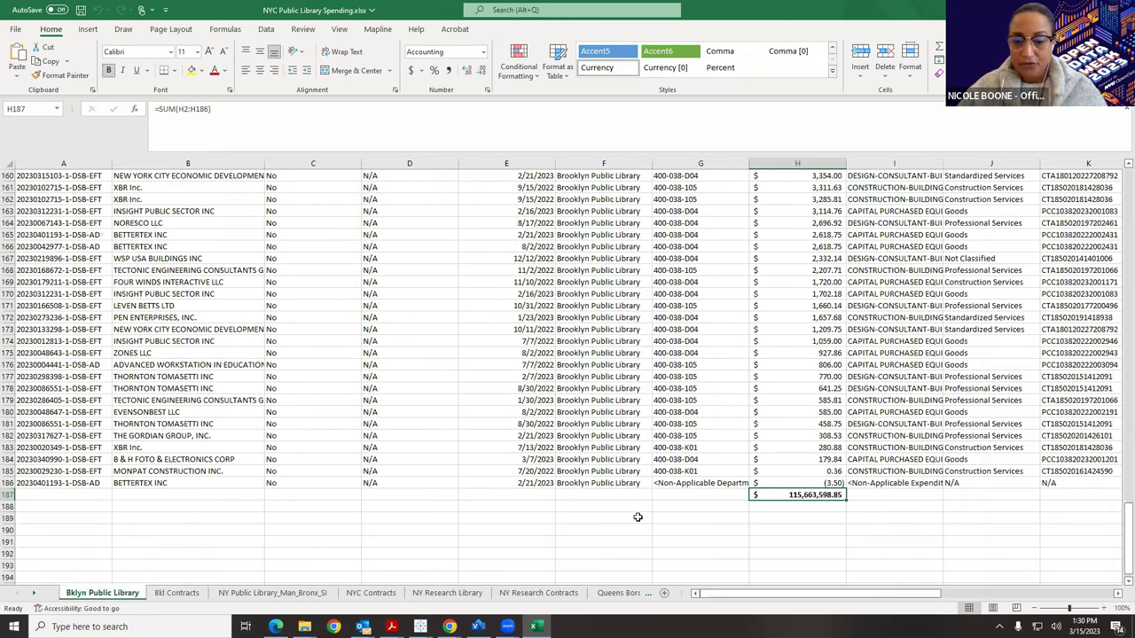
left_click(814, 506)
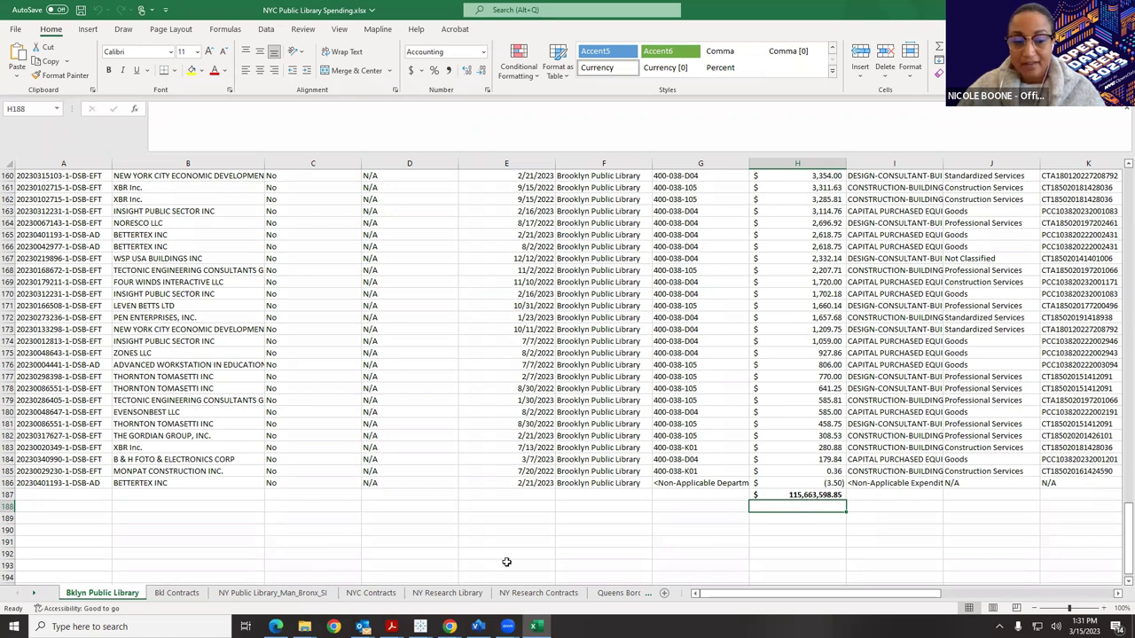
left_click(180, 593)
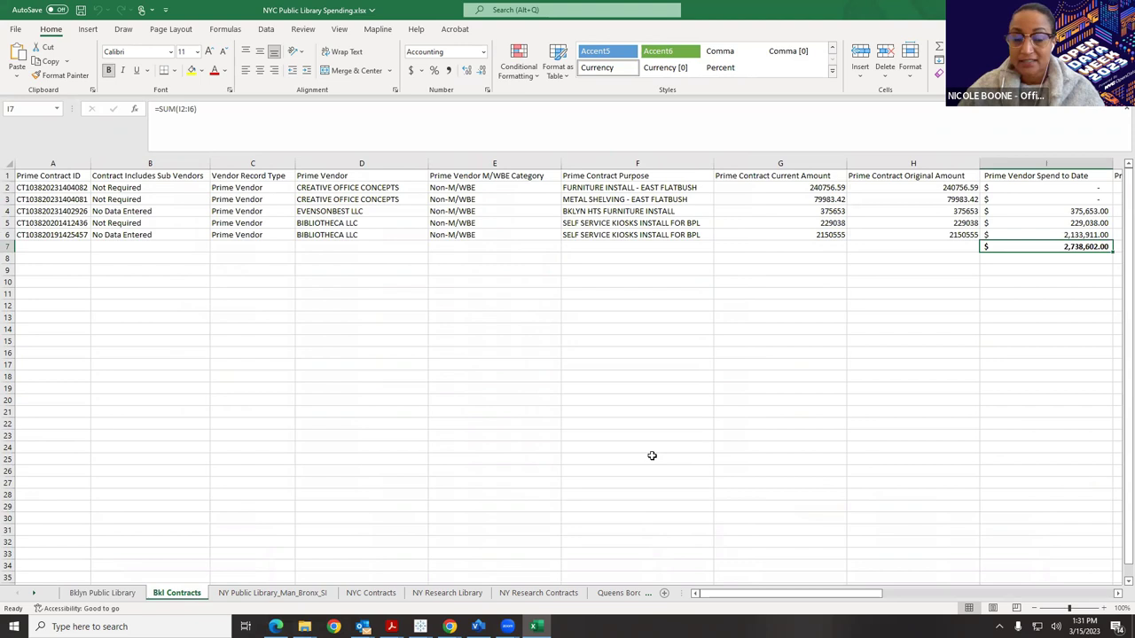
left_click(102, 593)
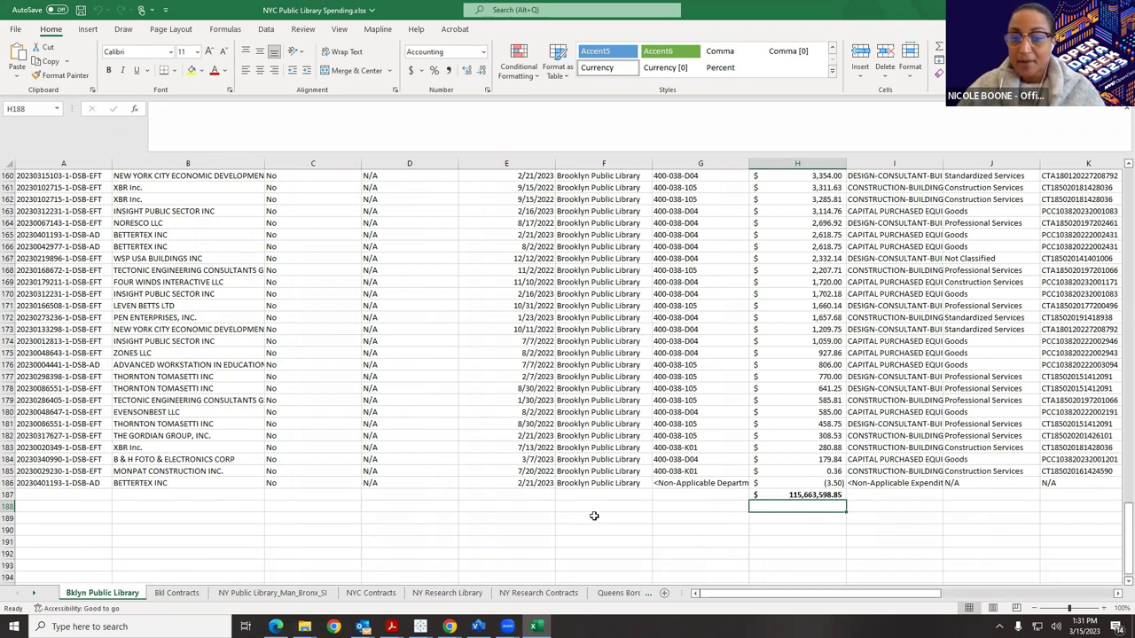
left_click_drag(786, 602, 784, 599)
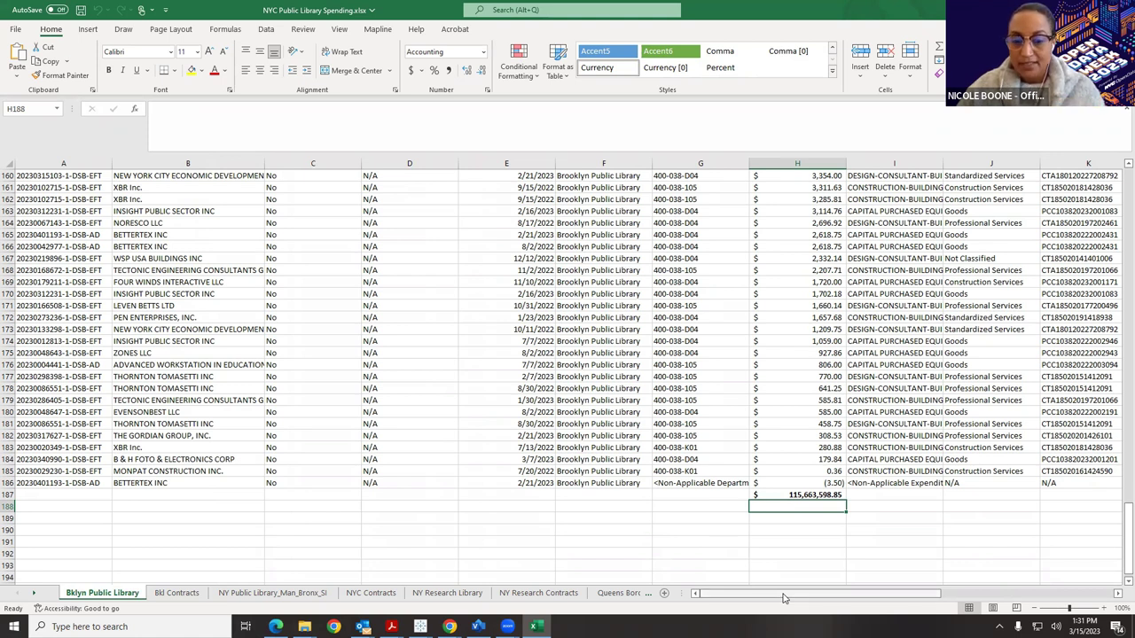
left_click_drag(783, 598, 856, 601)
scroll(745, 277, "up", 5)
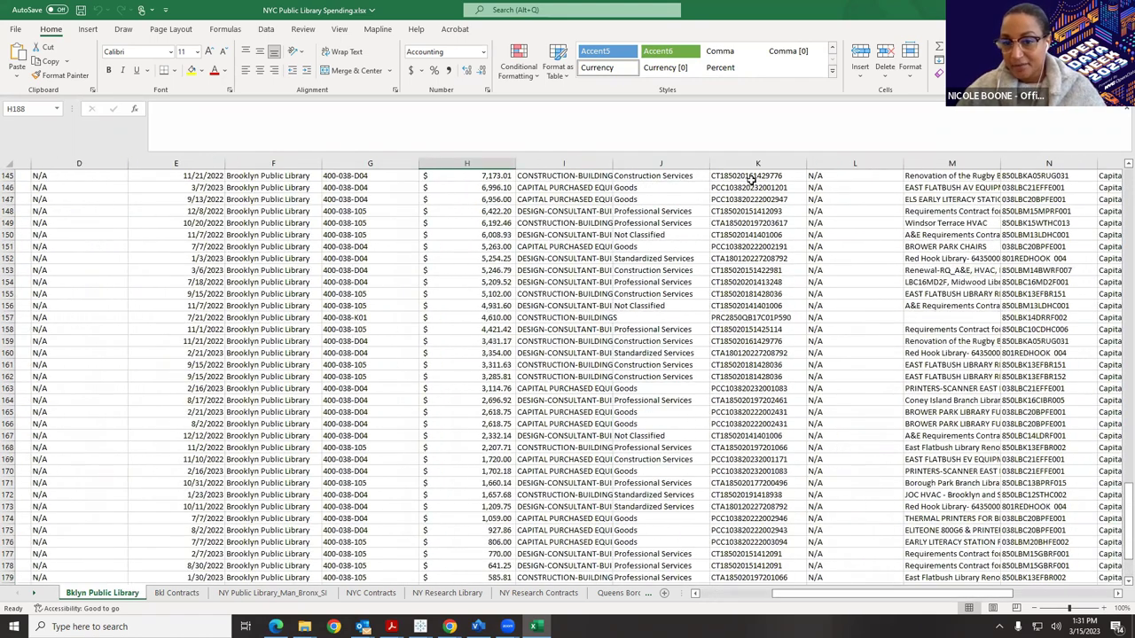
Check the contract IDs in column K, including cells K149, K138 and K157.
left_click(735, 176)
left_click(724, 224)
scroll(736, 270, "up", 3)
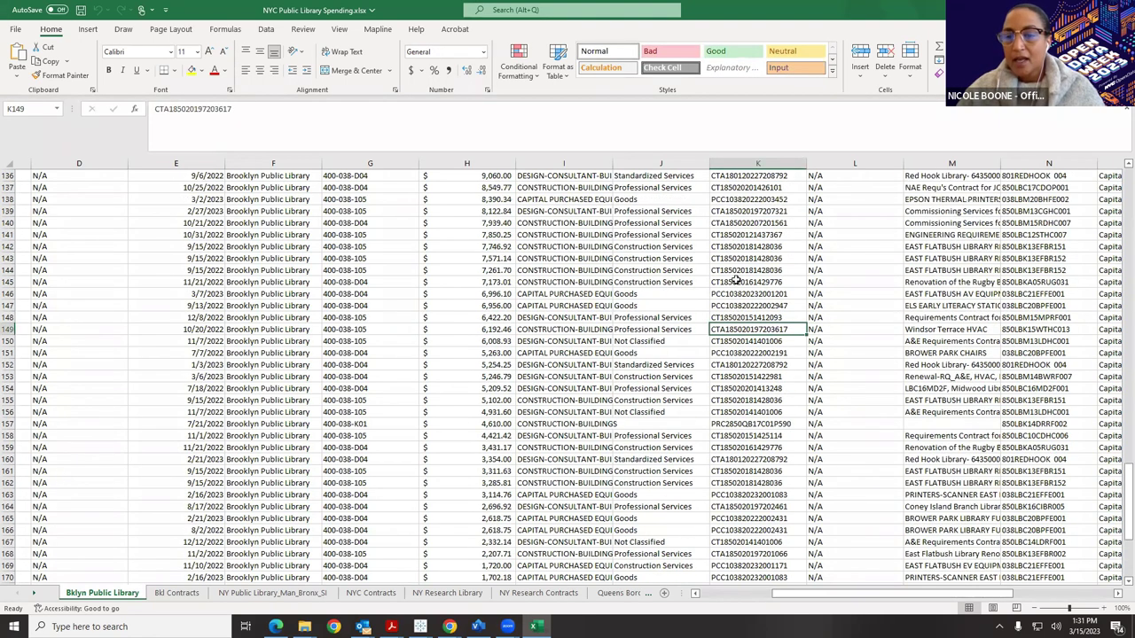
left_click(728, 199)
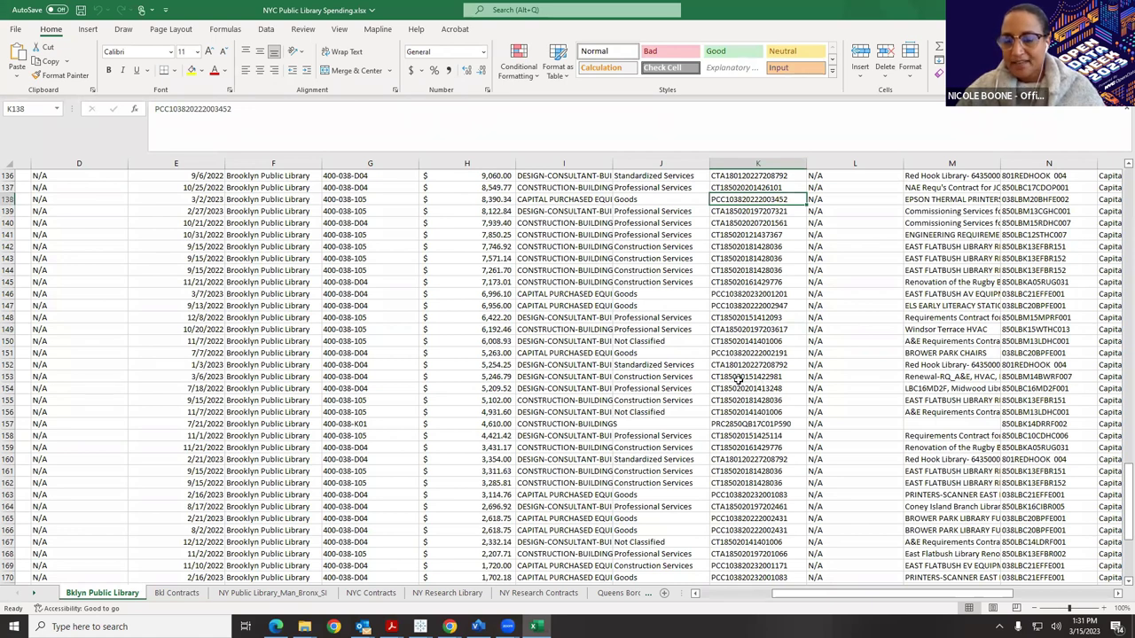
scroll(737, 381, "up", 1)
left_click(747, 454)
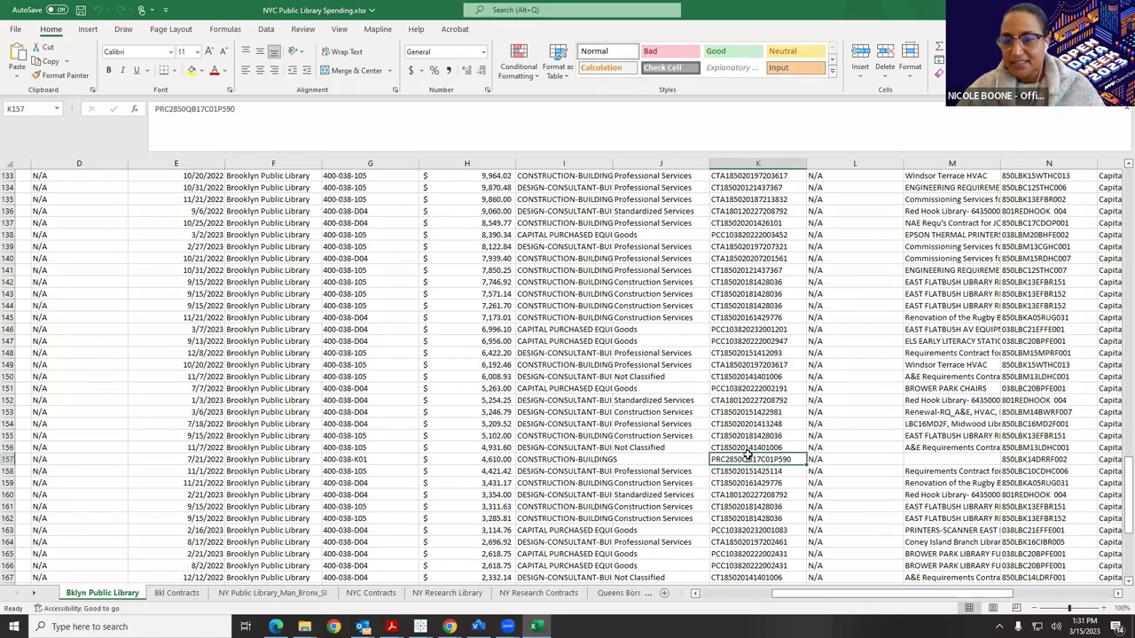
scroll(748, 453, "up", 2)
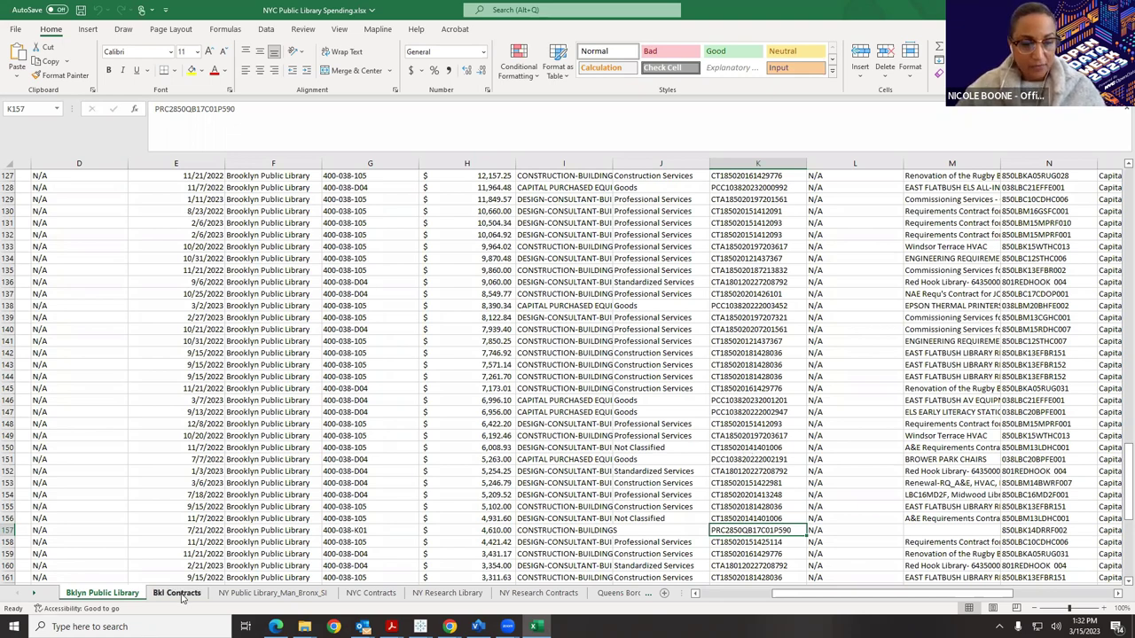
left_click(177, 593)
left_click(371, 593)
left_click(447, 593)
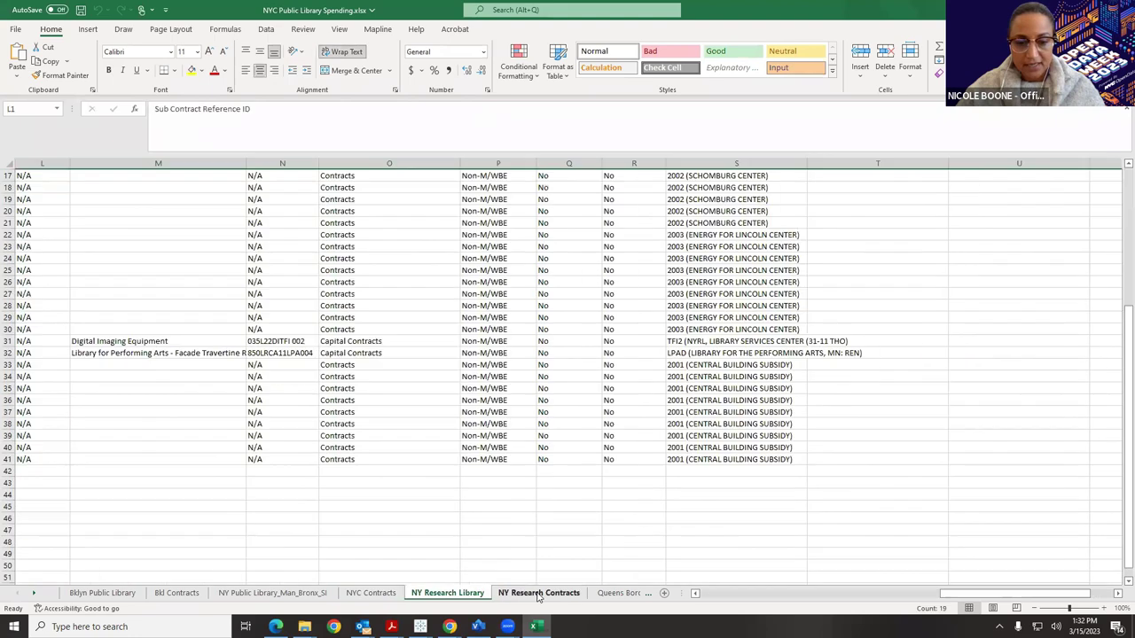
left_click(538, 593)
left_click(616, 593)
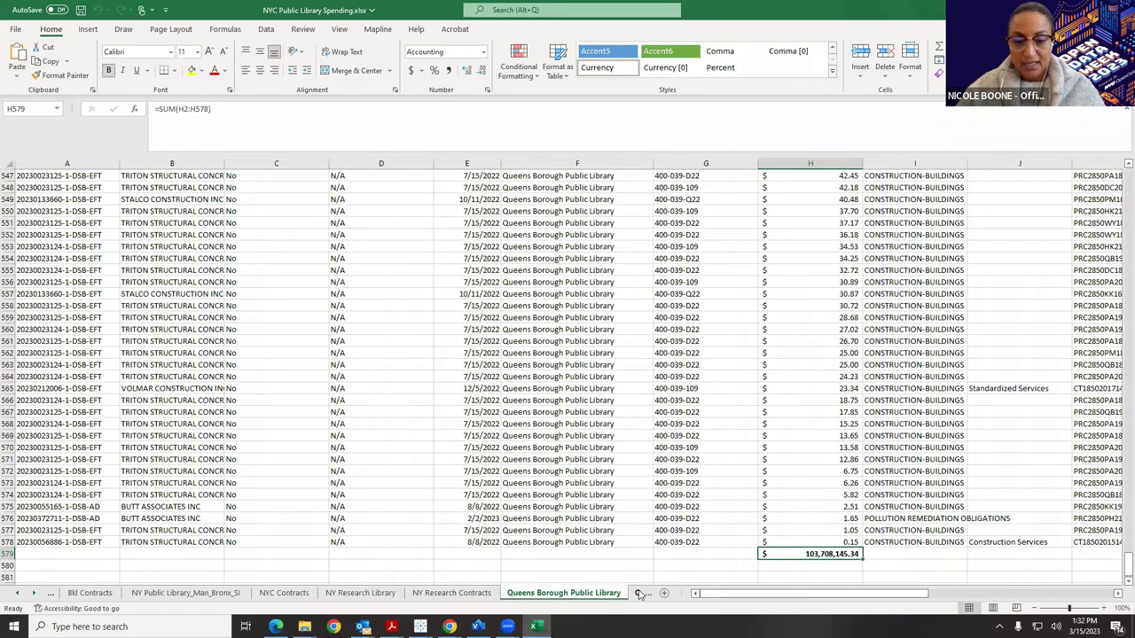
left_click(640, 593)
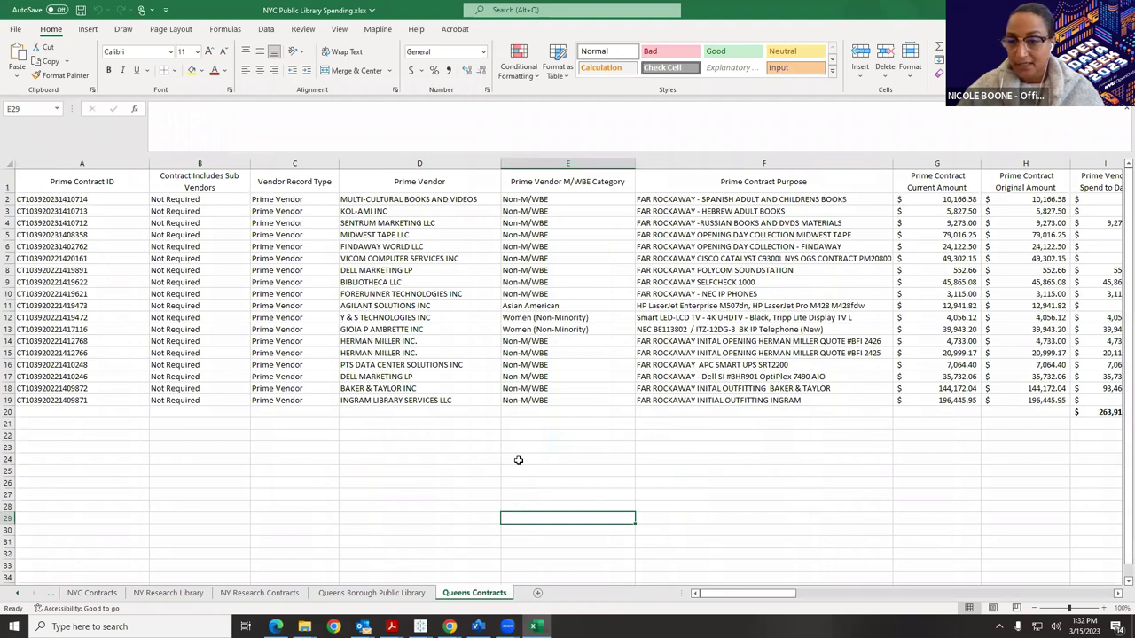
left_click_drag(739, 592, 760, 594)
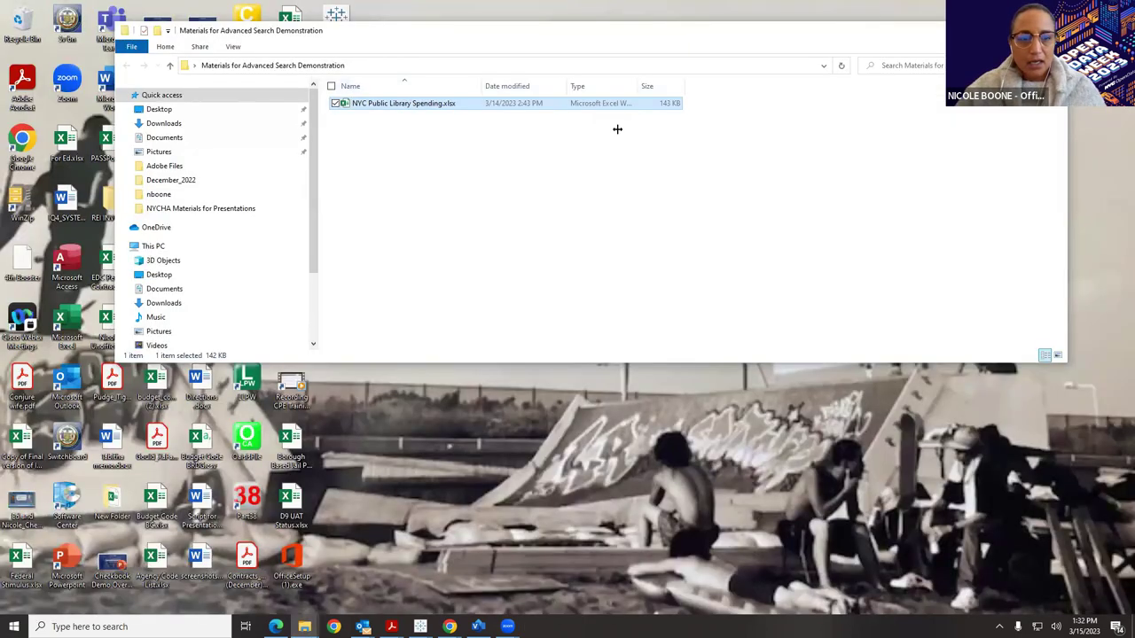
Close the folder window and return to the Checkbook NYC home page.
key("super+d")
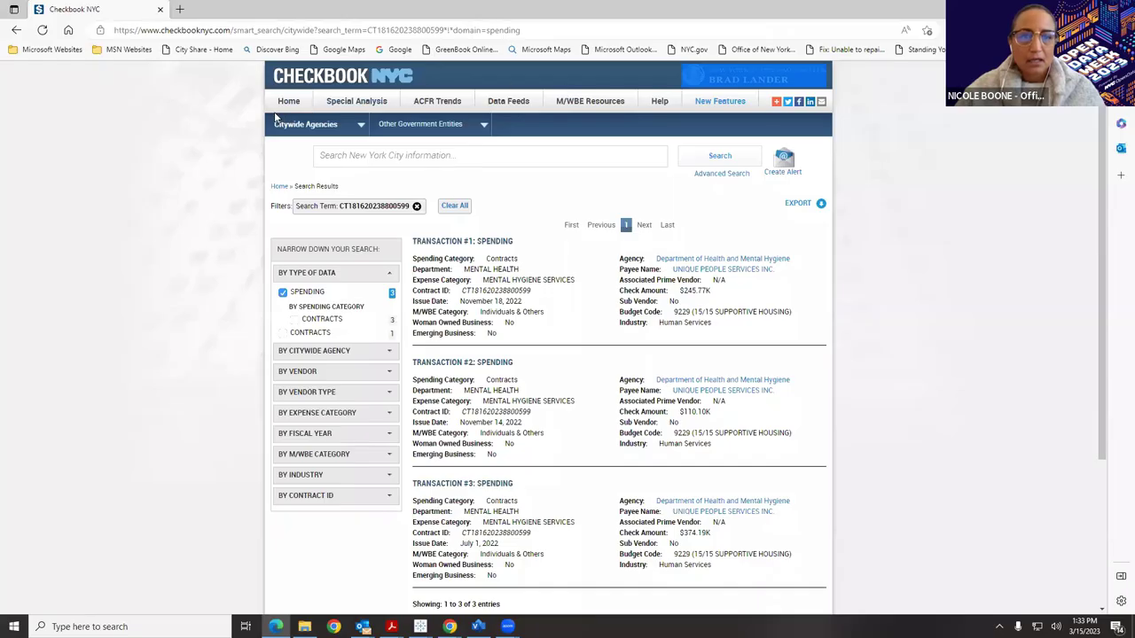
left_click(300, 103)
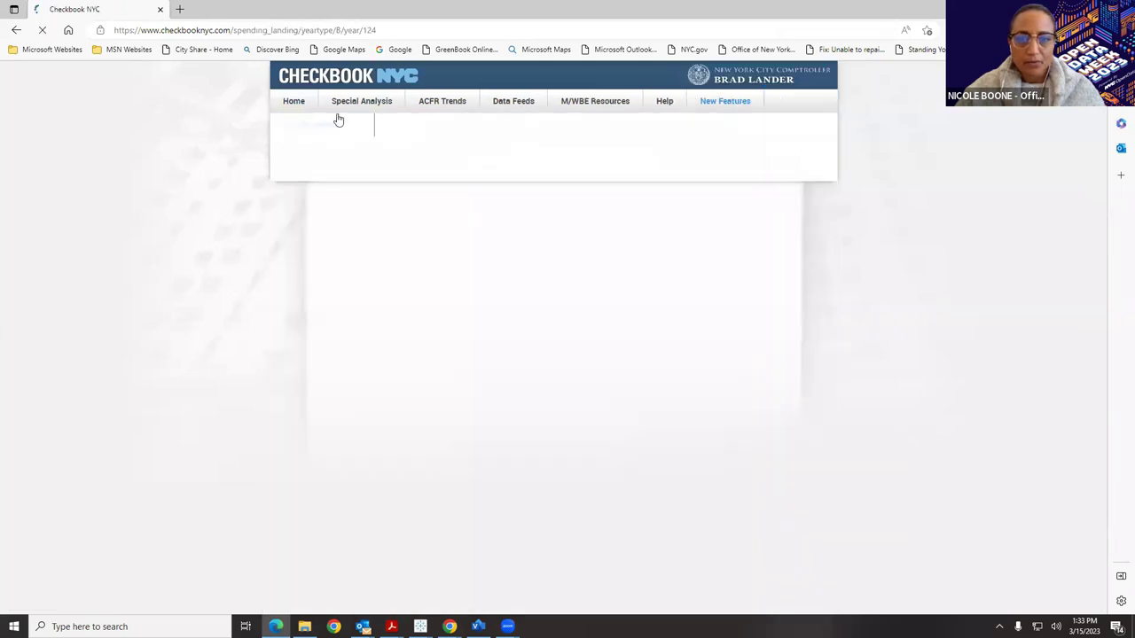
Open the Contracts advanced search and enter 'Homeless' as the purpose.
left_click(743, 174)
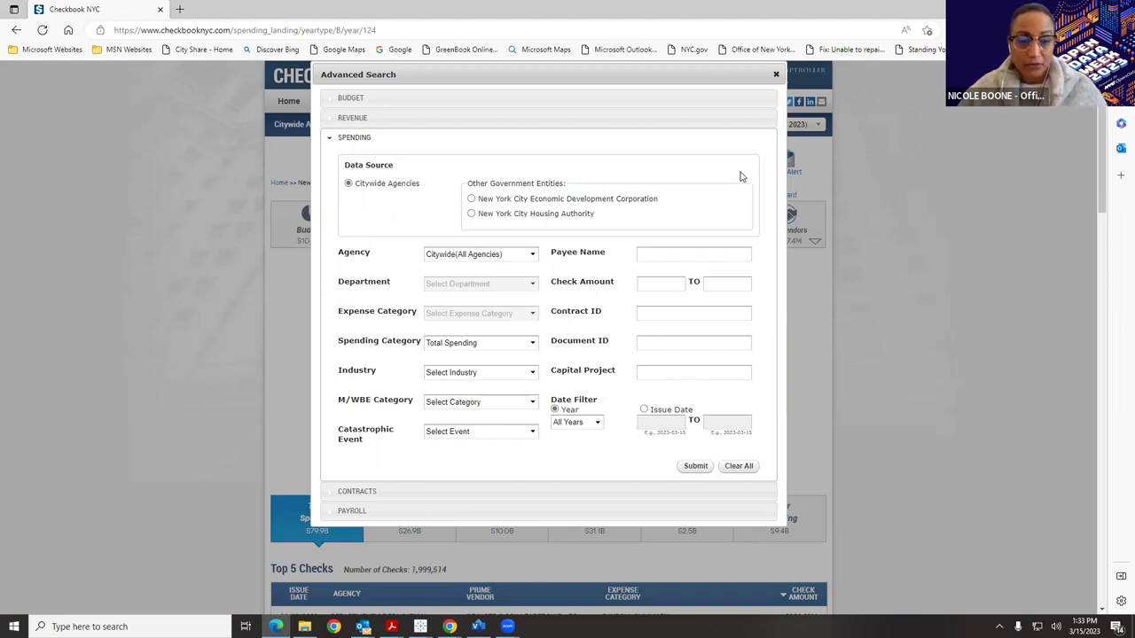
left_click(509, 493)
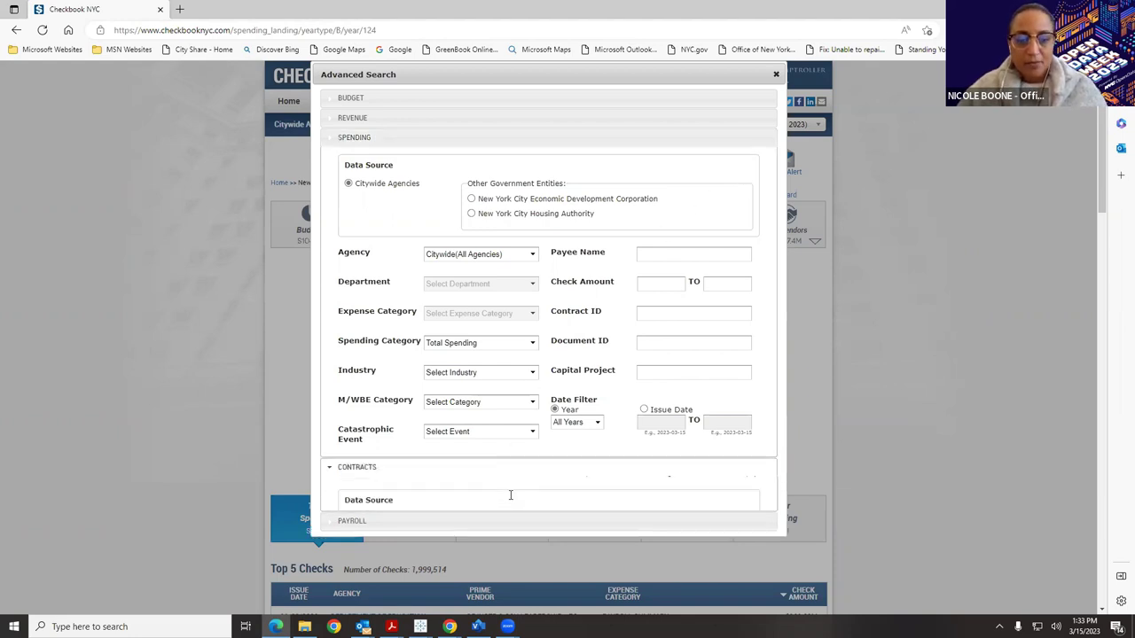
left_click(663, 343)
type("H")
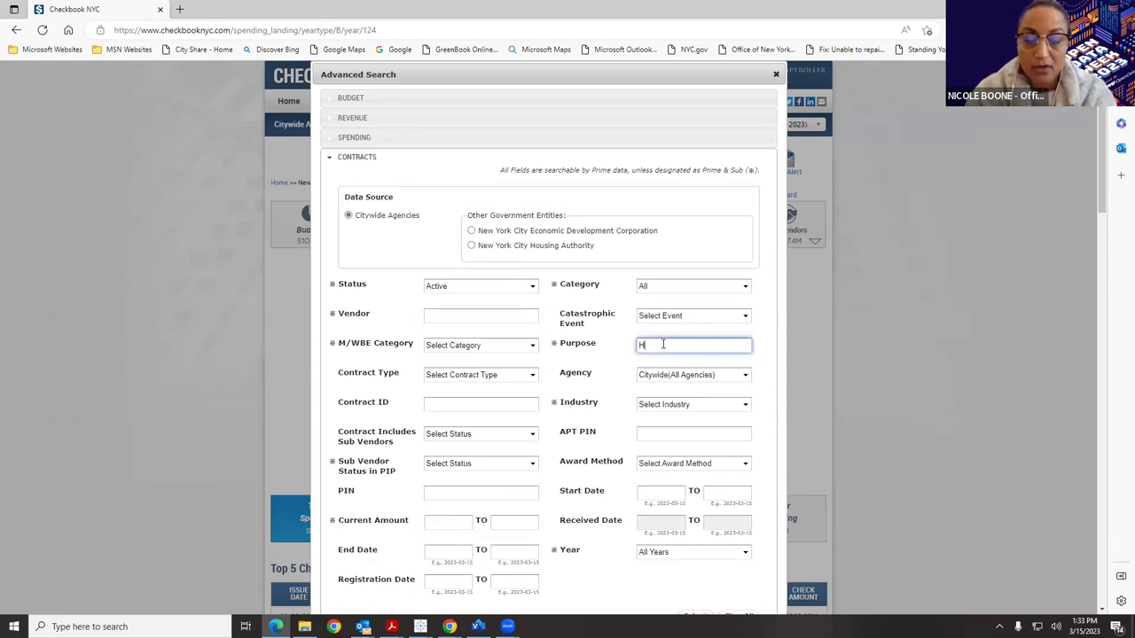
type("omeless")
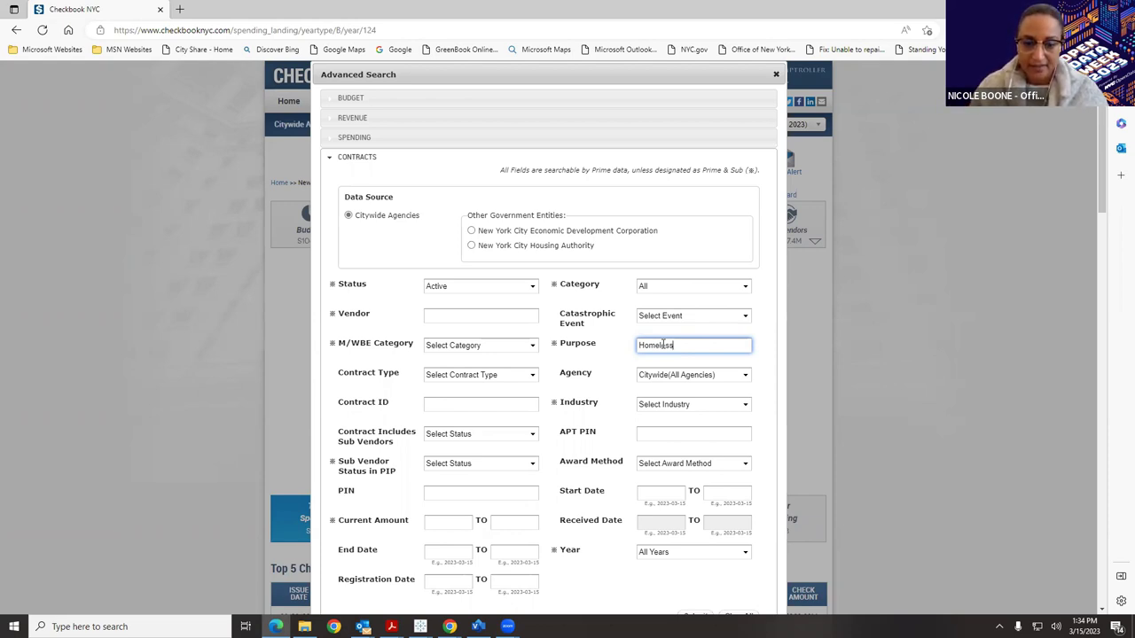
Limit the homeless contract search to FY 2023 and shrink the browser window.
left_click(654, 552)
left_click(696, 417)
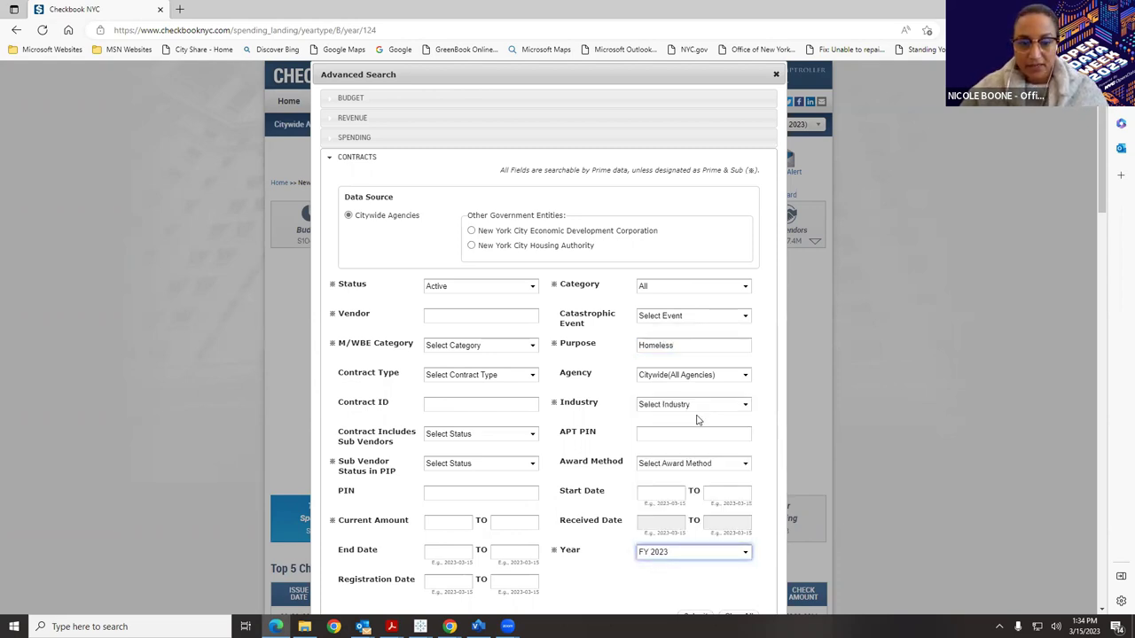
scroll(706, 457, "down", 1)
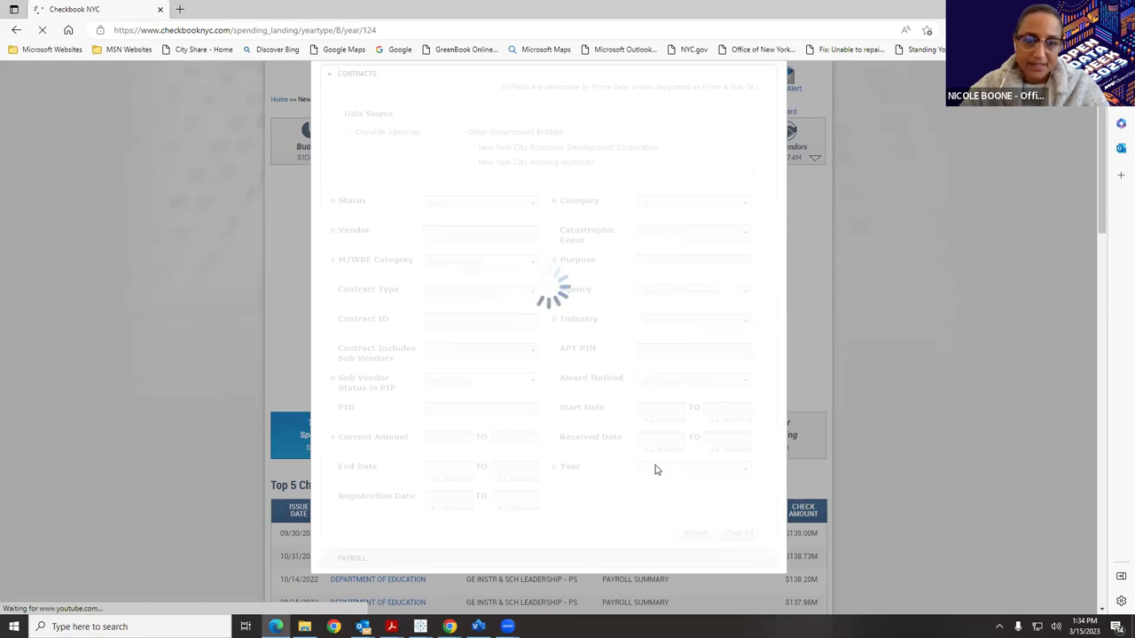
key("super+Down")
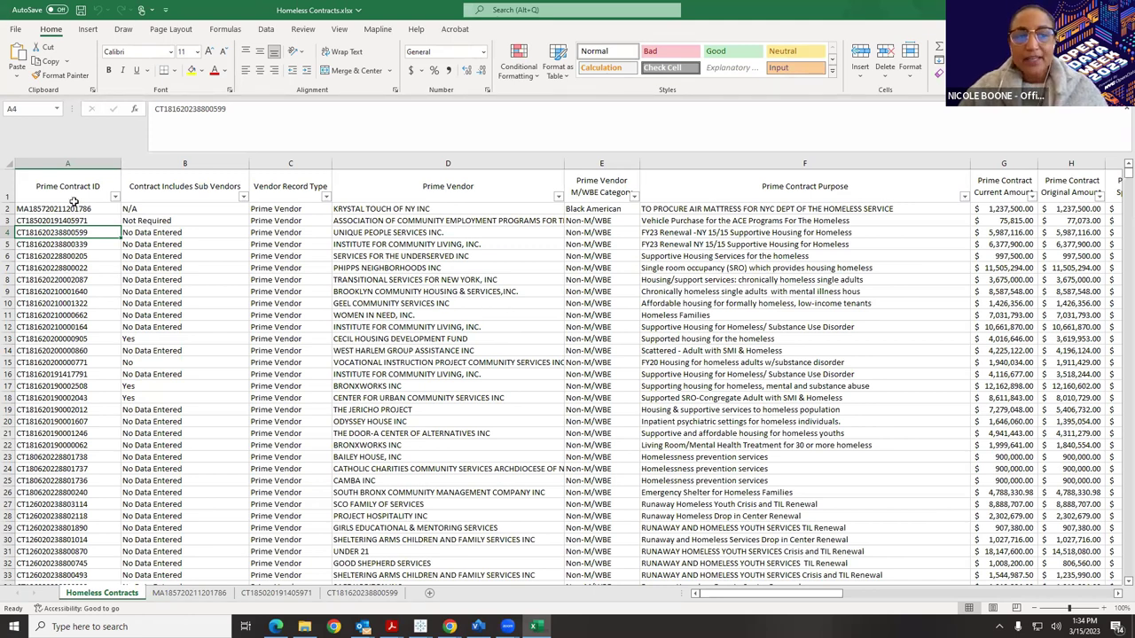
Select the Prime Contract ID column, then read the first contract's full purpose.
left_click(72, 163)
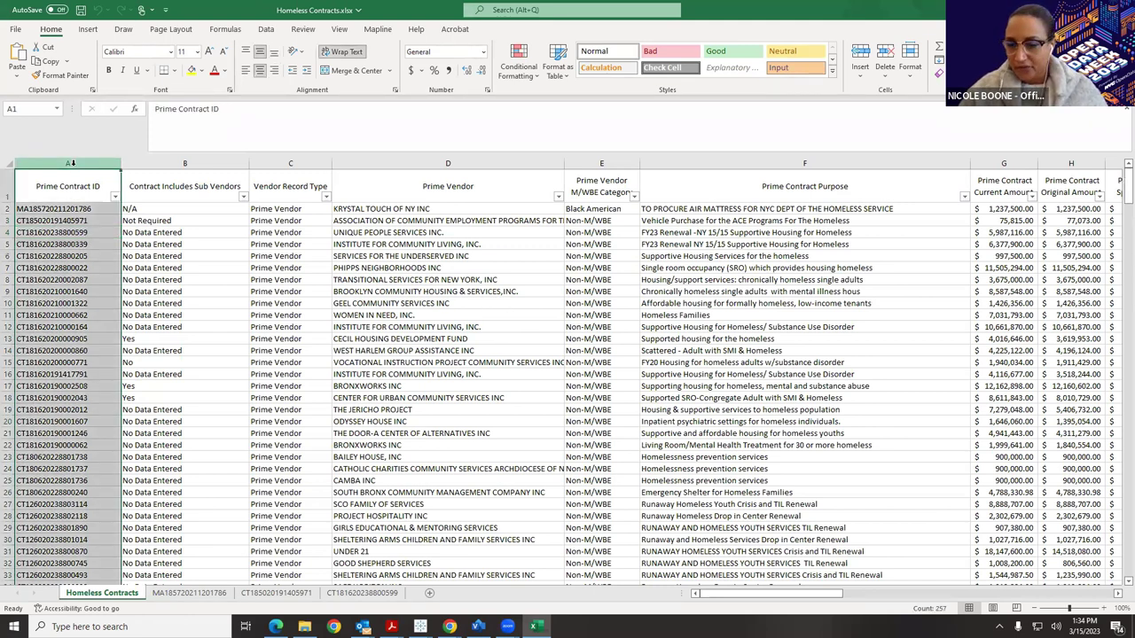
left_click(76, 242)
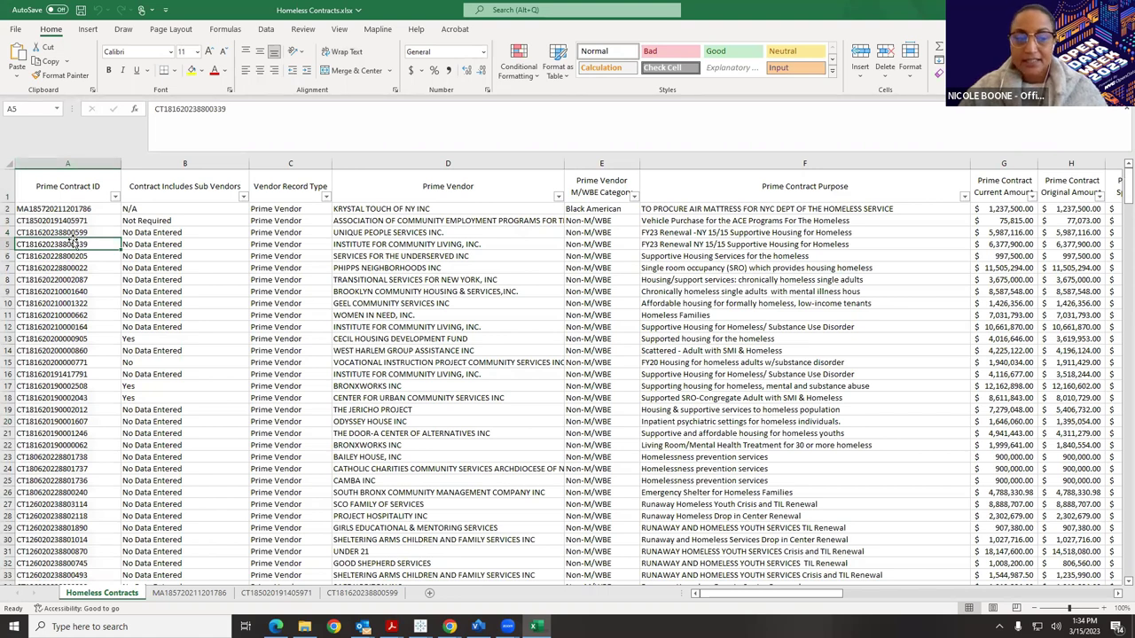
left_click(730, 214)
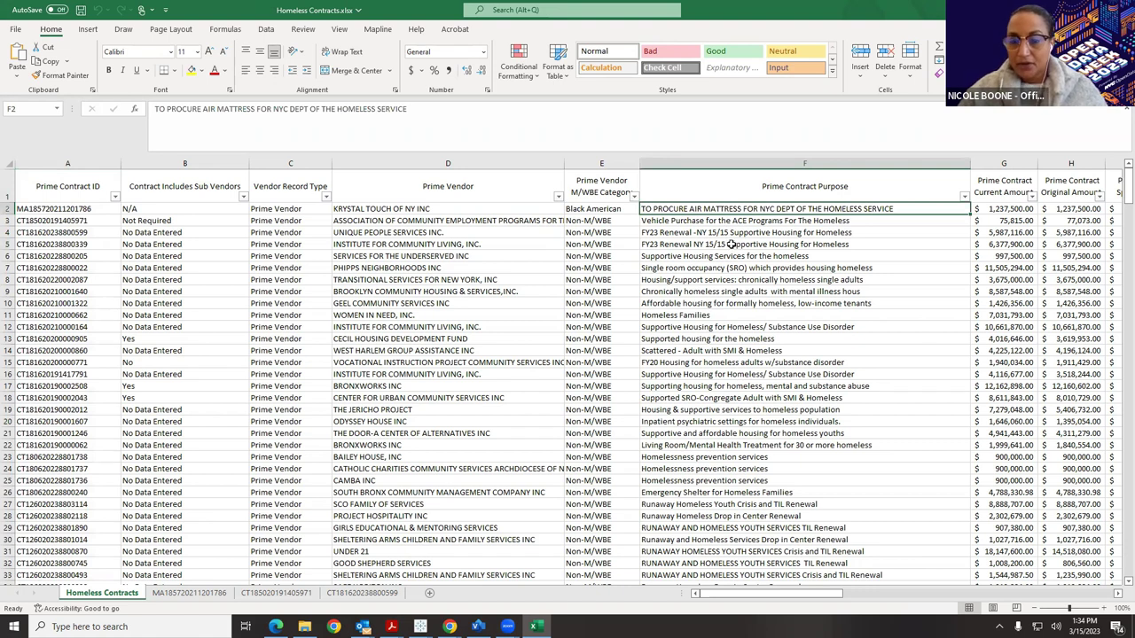
Read the homeless contract purposes in column F down to row 31's runaway youth services.
scroll(730, 244, "down", 1)
left_click(739, 326)
left_click(734, 352)
left_click(736, 397)
left_click(732, 433)
left_click(727, 479)
left_click(738, 514)
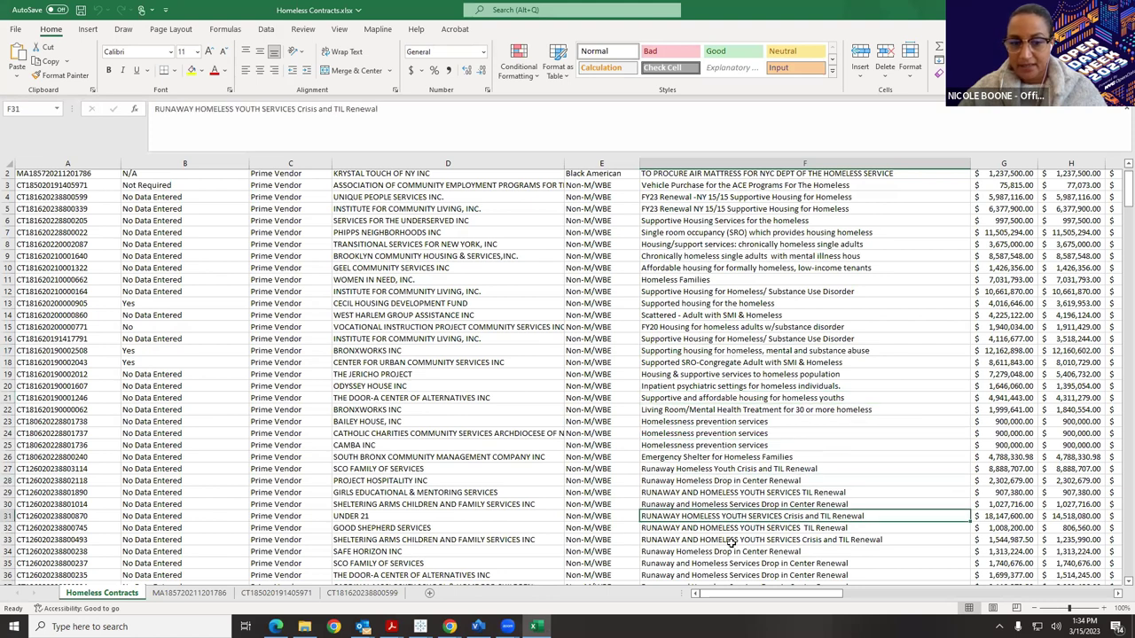
left_click_drag(812, 593, 876, 588)
scroll(846, 567, "down", 9)
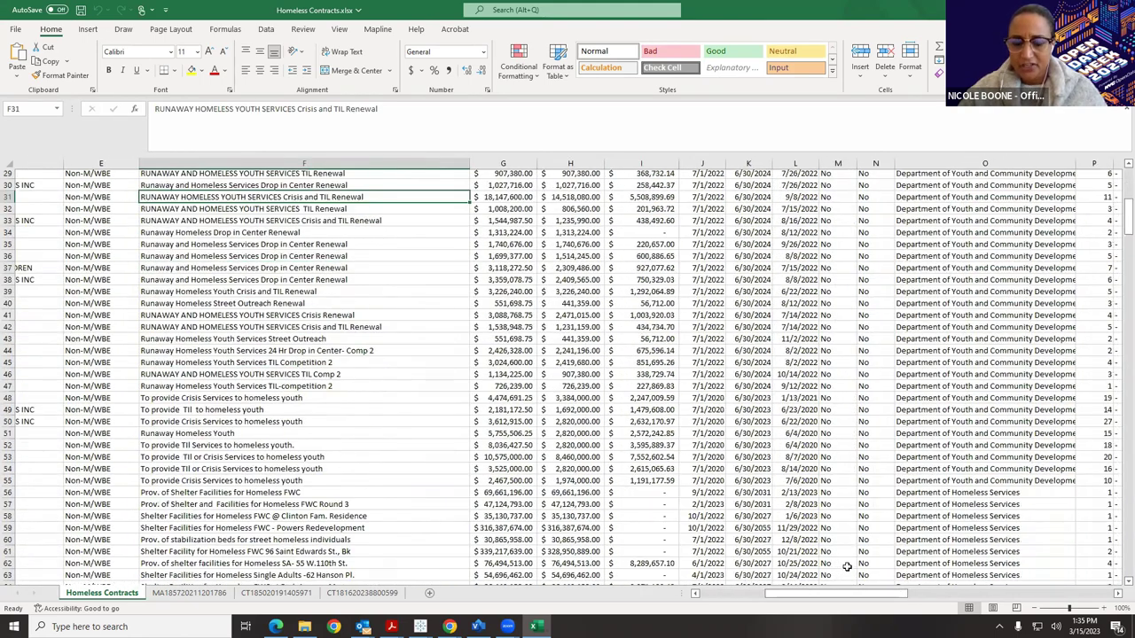
scroll(847, 568, "down", 1)
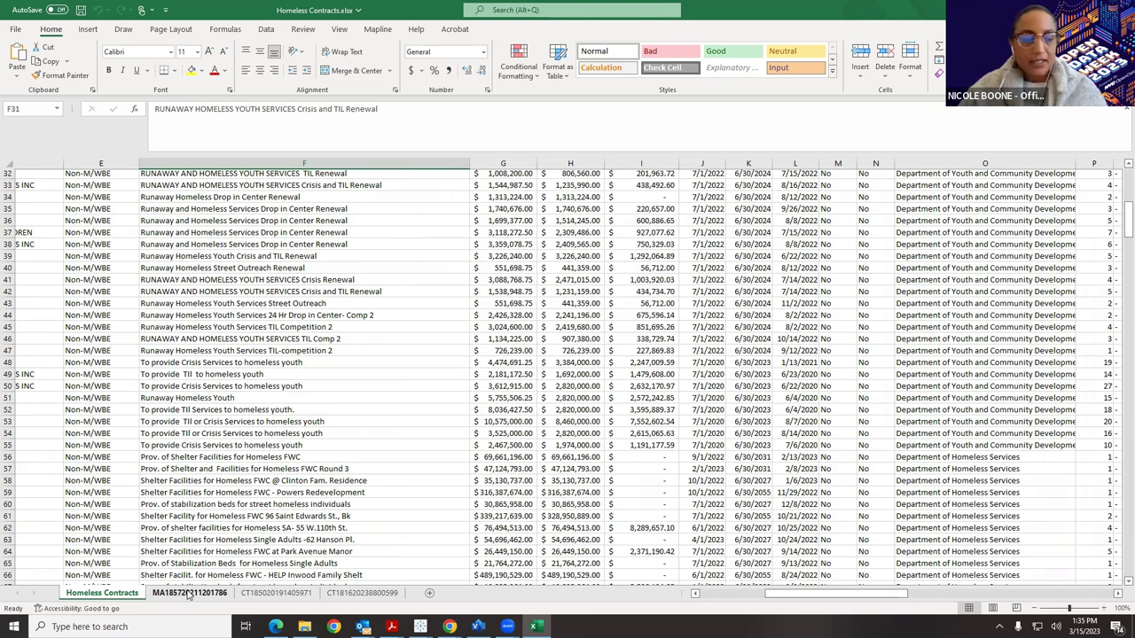
left_click(188, 592)
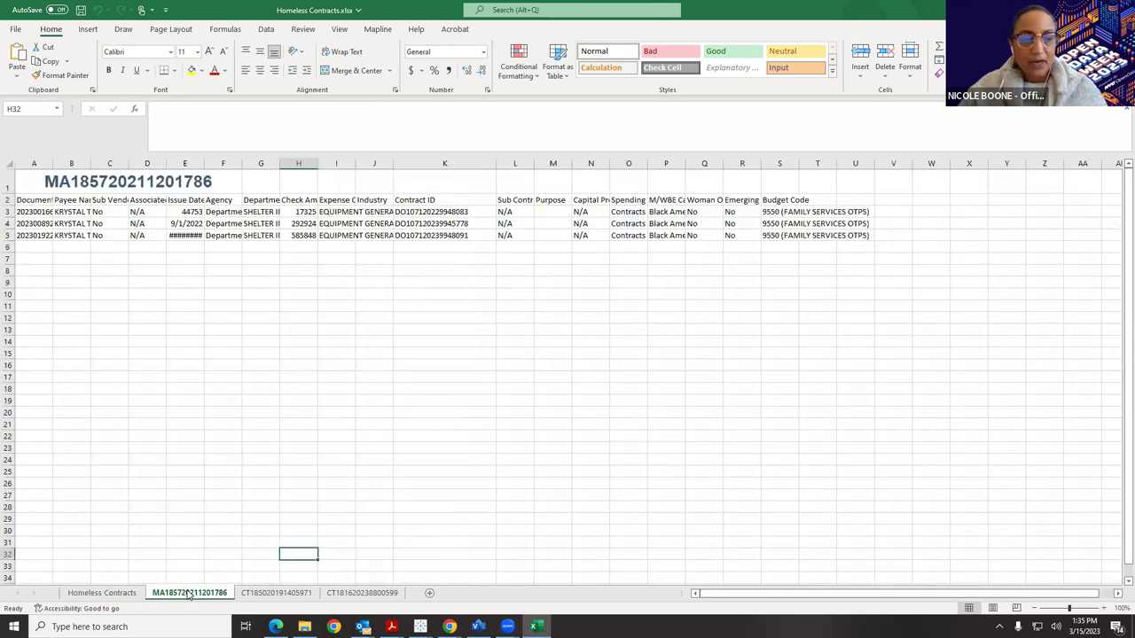
double_click(204, 164)
left_click(279, 592)
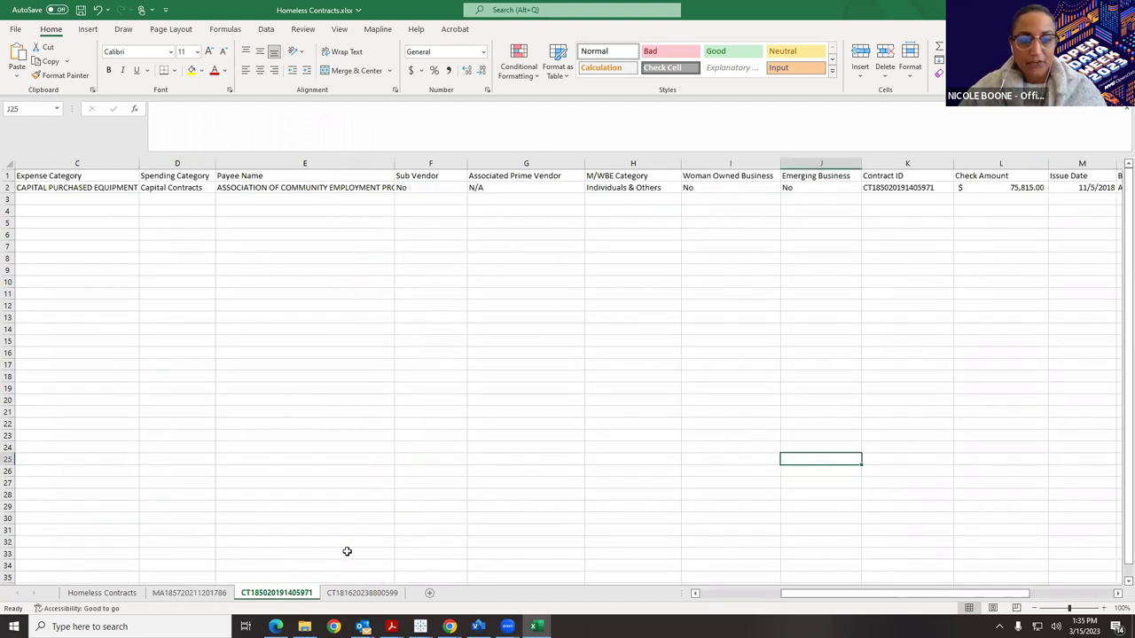
left_click(360, 593)
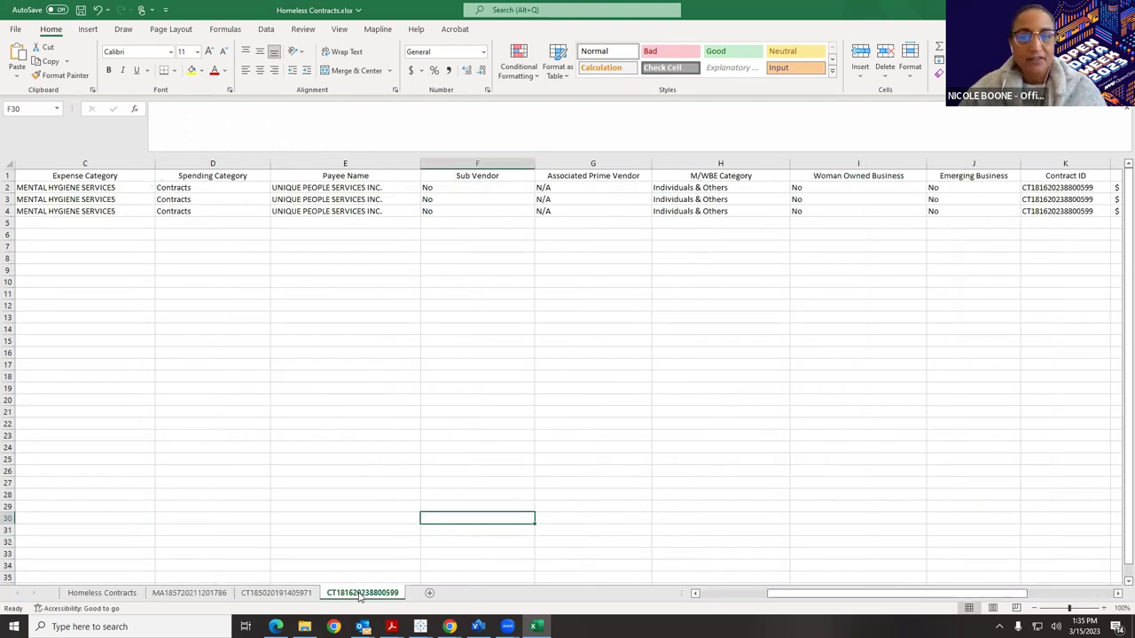
left_click_drag(800, 594, 900, 592)
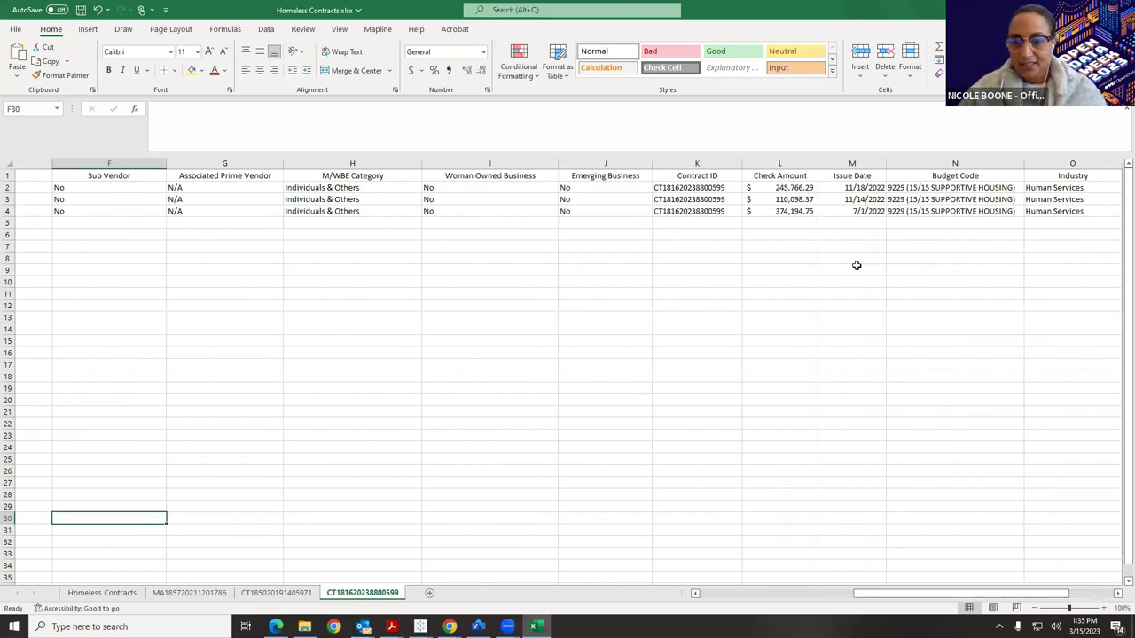
left_click(795, 226)
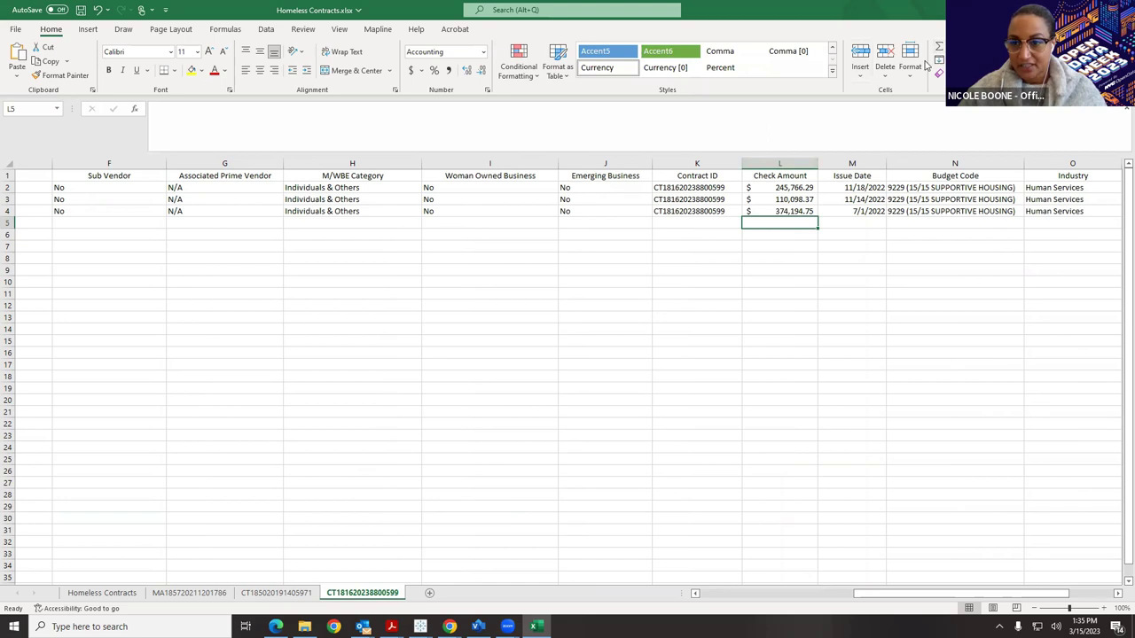
key("alt+equal")
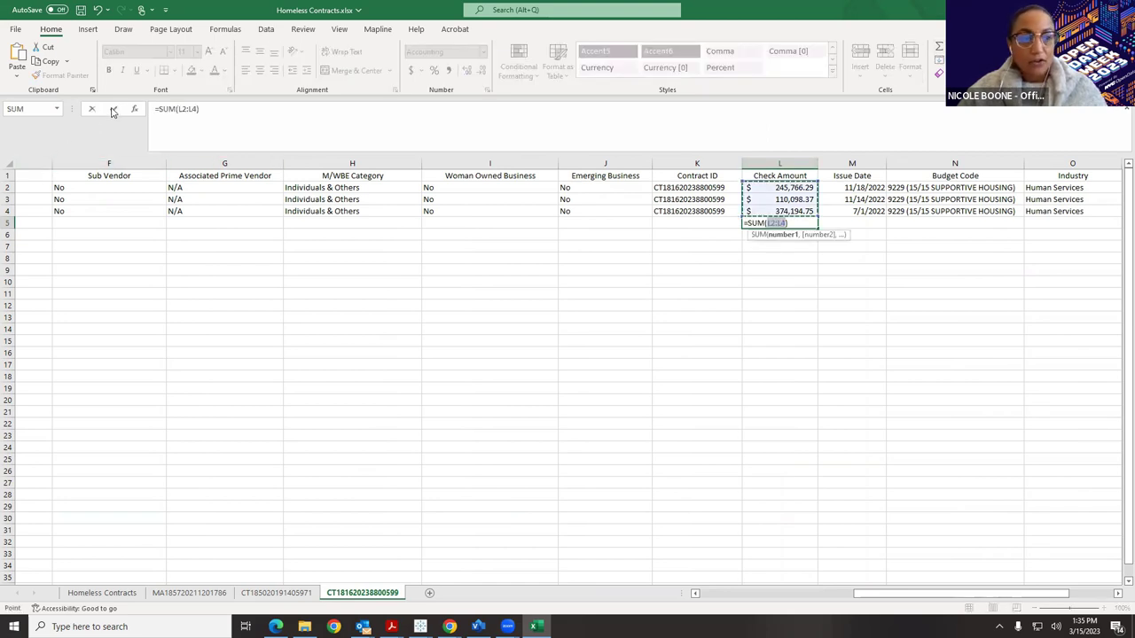
left_click(112, 109)
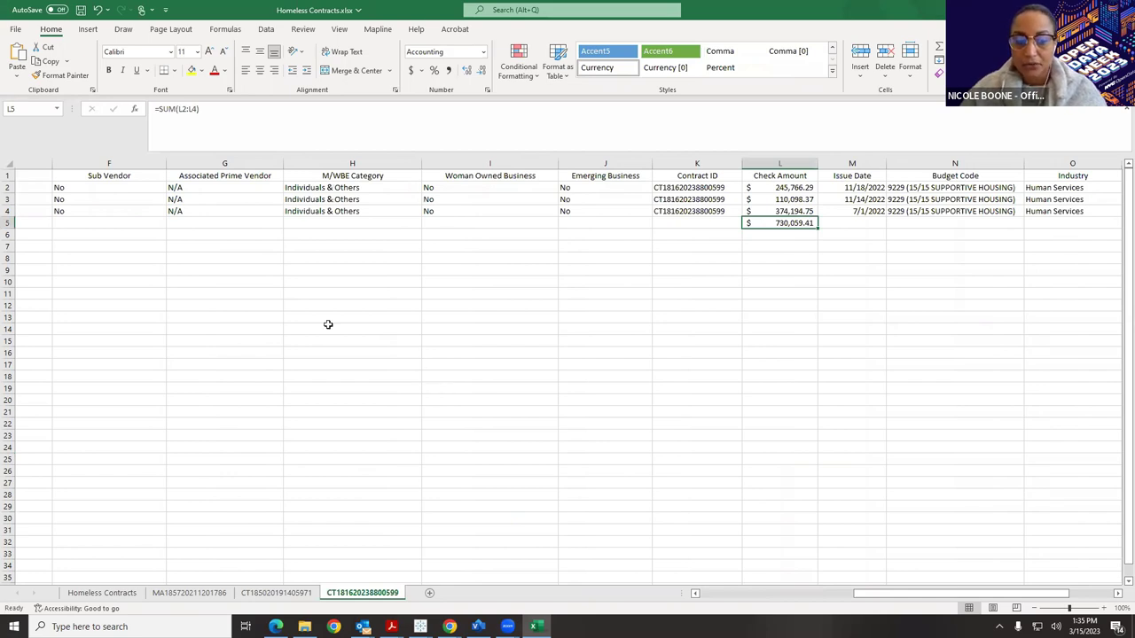
left_click(105, 592)
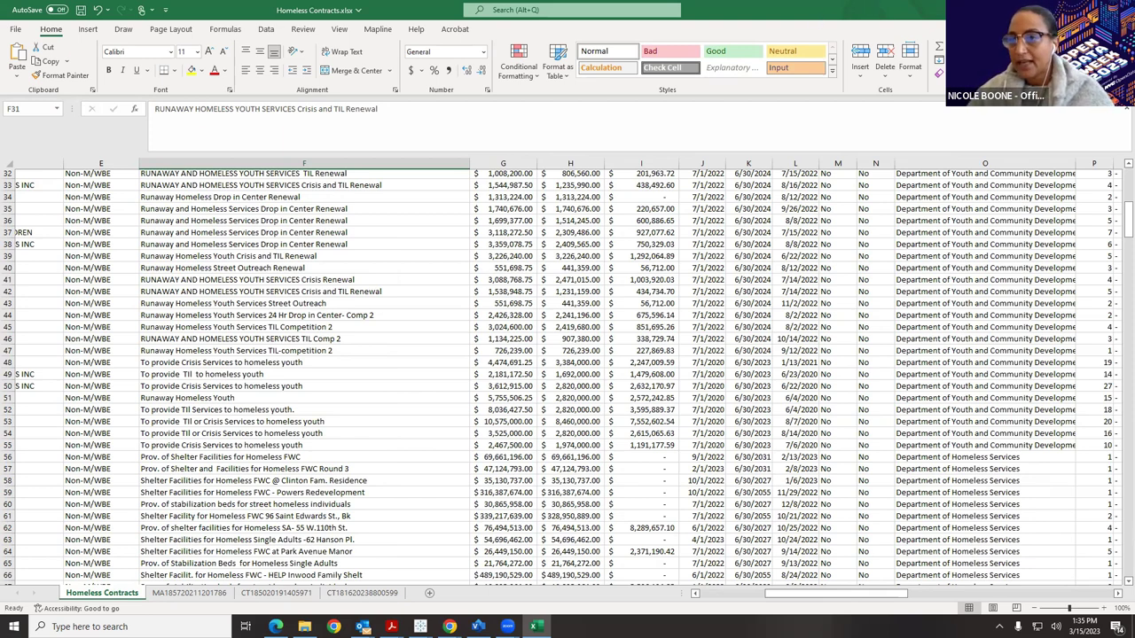
key("ctrl+w")
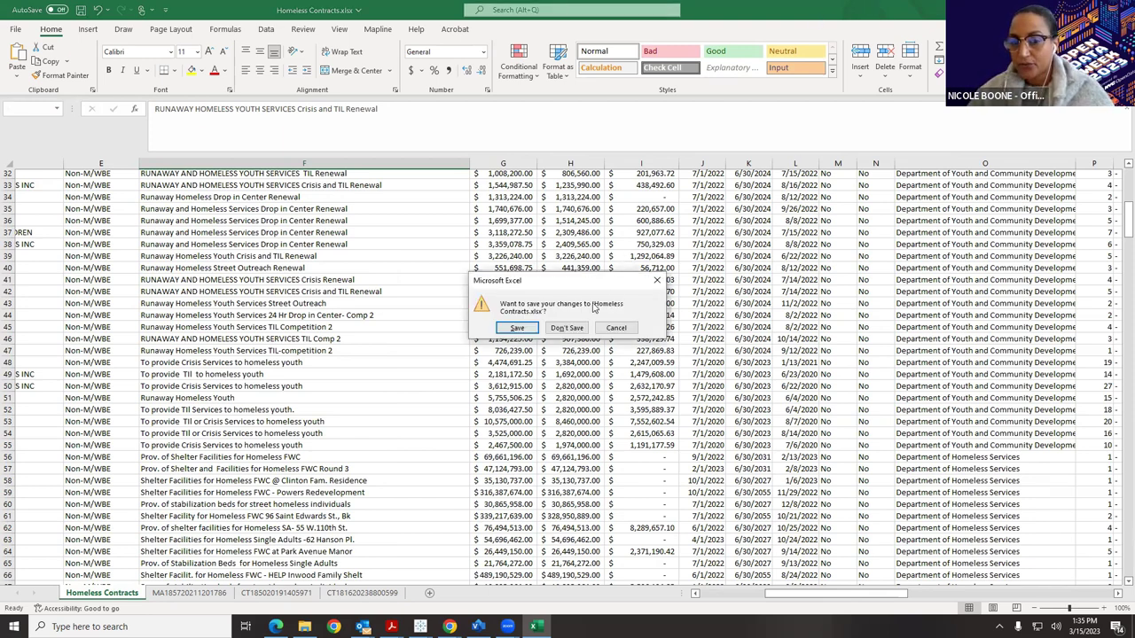
Discard the workbook changes and maximize the Checkbook NYC homeless contracts results.
left_click(568, 327)
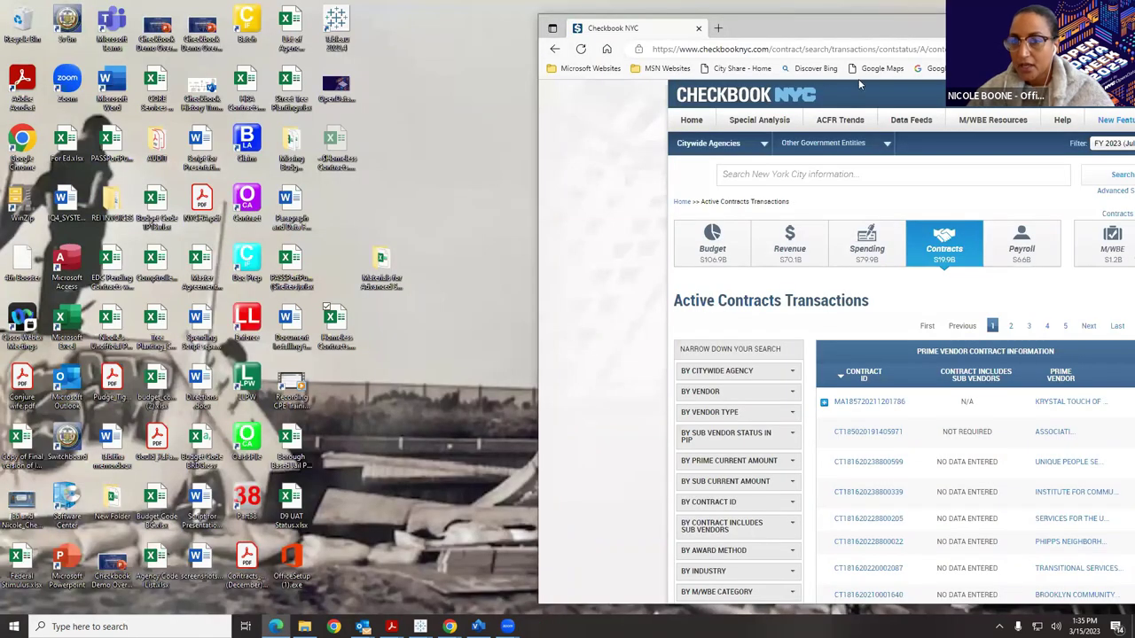
left_click_drag(941, 34, 581, 5)
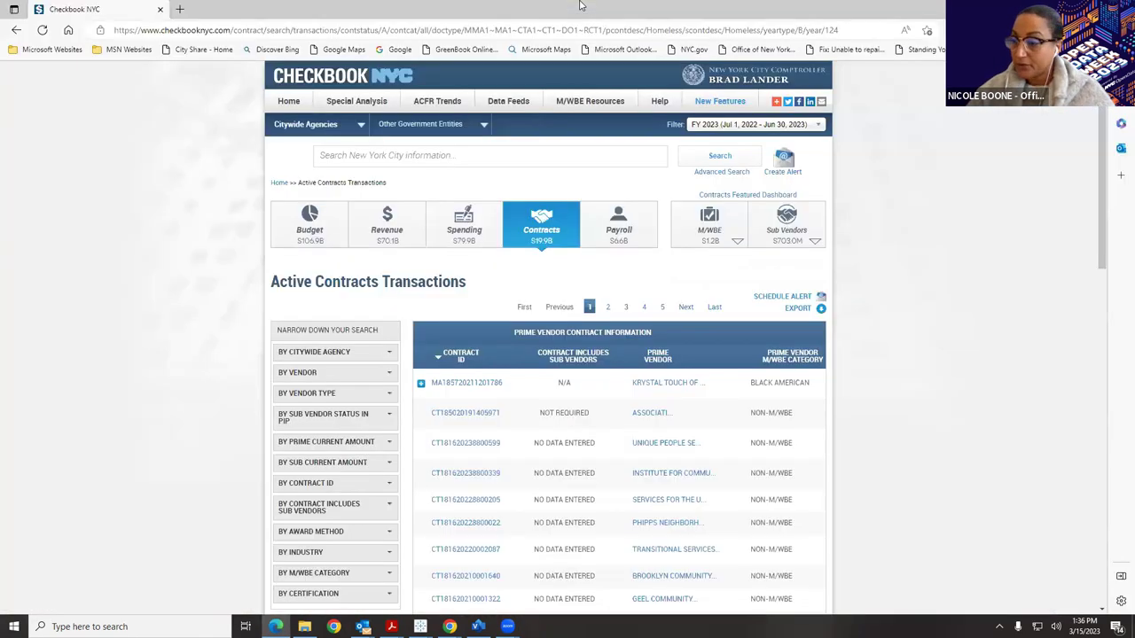
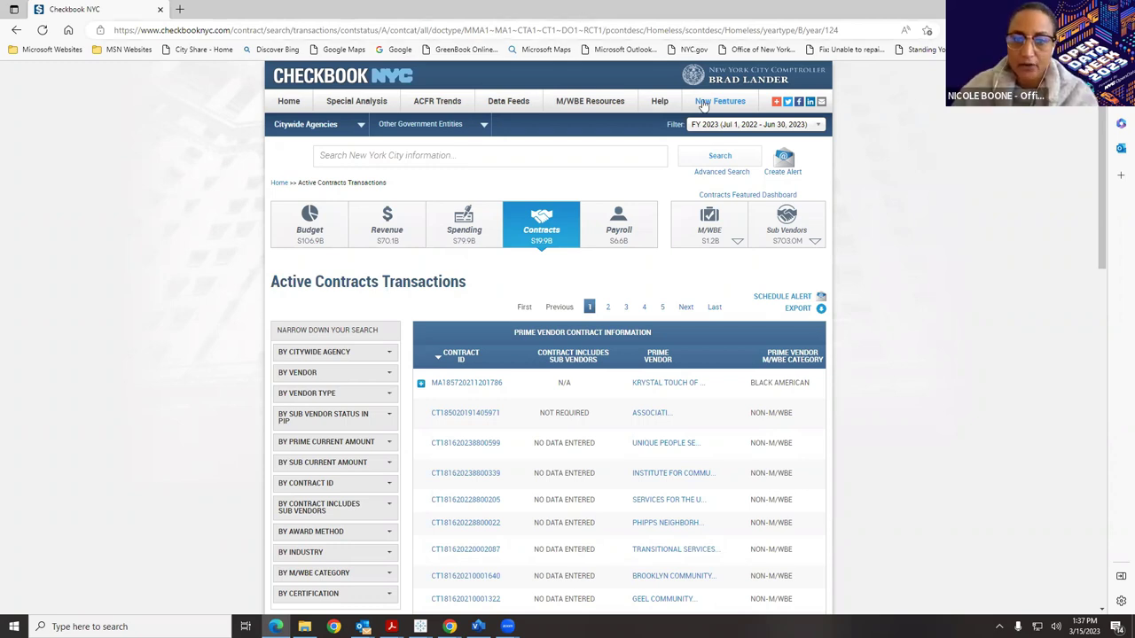
Open the Advanced Search dialog from the Active Contracts Transactions page.
left_click(721, 172)
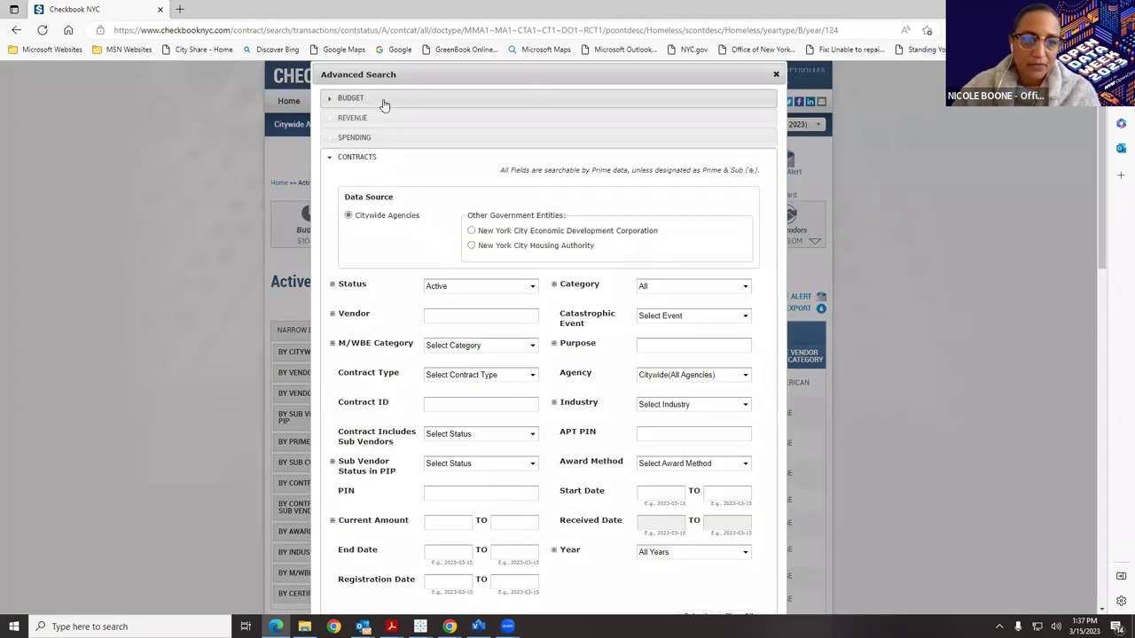
Expand the BUDGET search fields and choose Budget Code 0001.
left_click(385, 100)
left_click(534, 319)
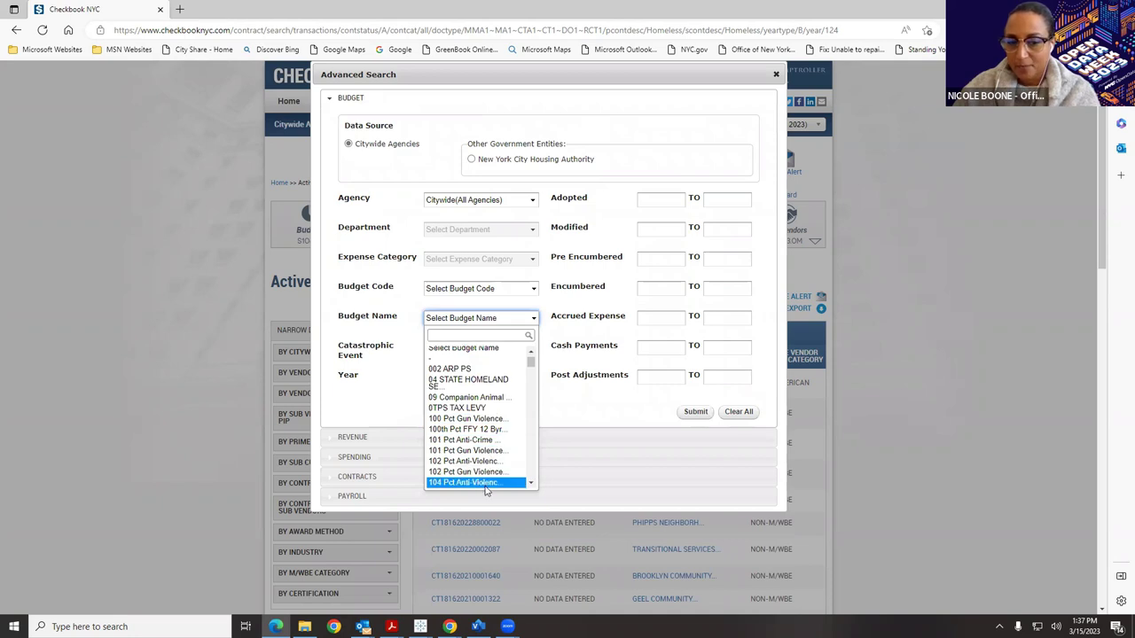
scroll(486, 478, "down", 4)
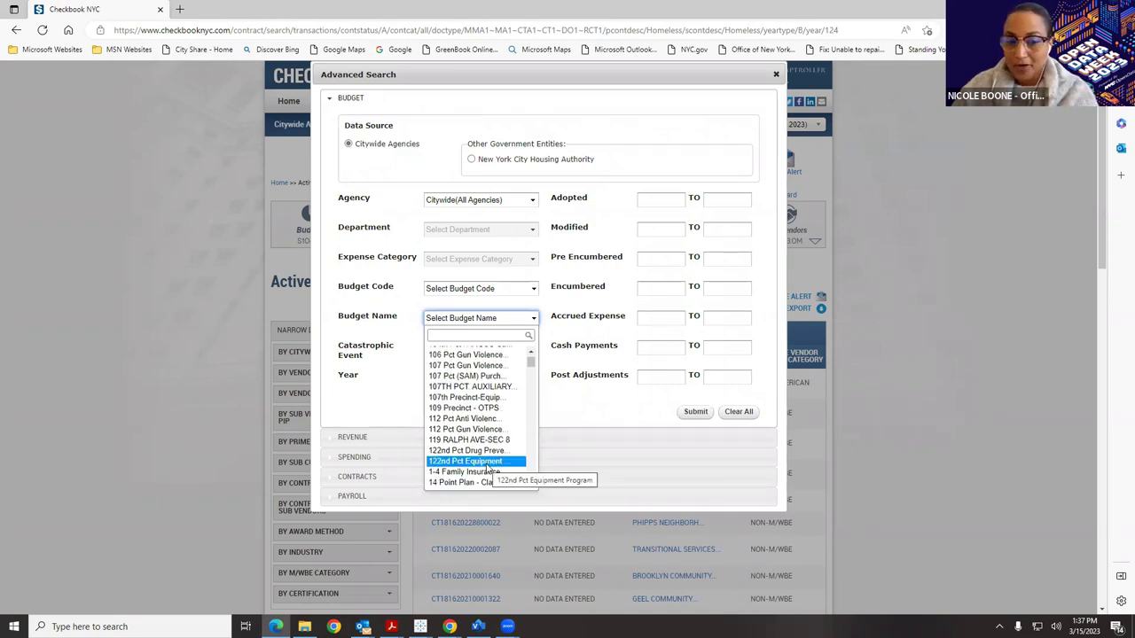
left_click(491, 290)
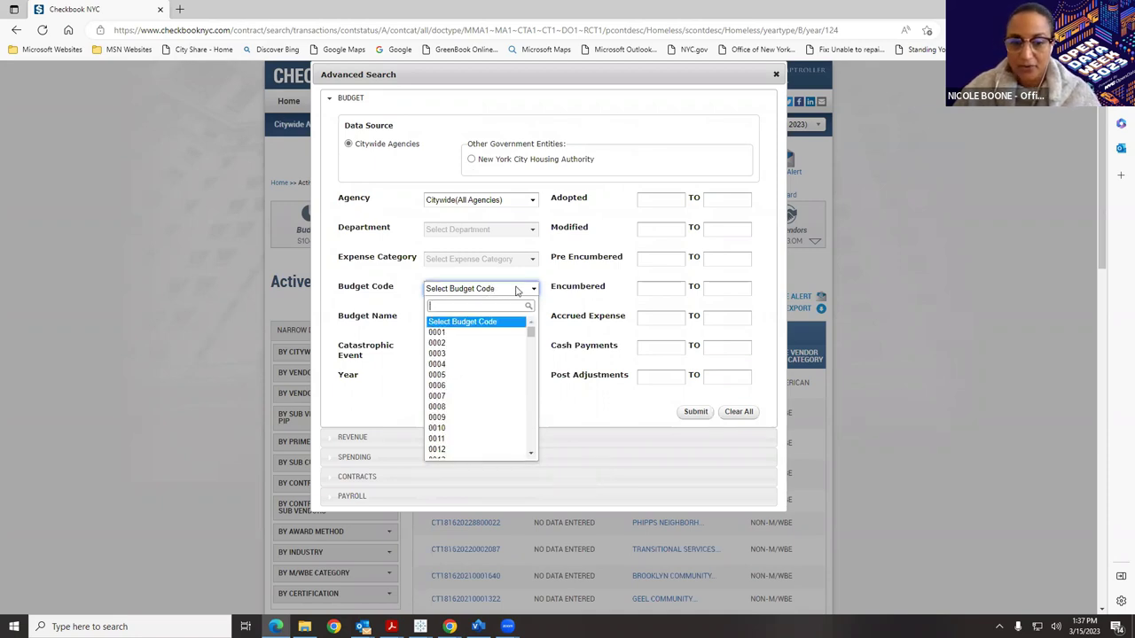
left_click(478, 335)
Check the budget names under code 0001, then dismiss the Advanced Search dialog.
left_click(486, 321)
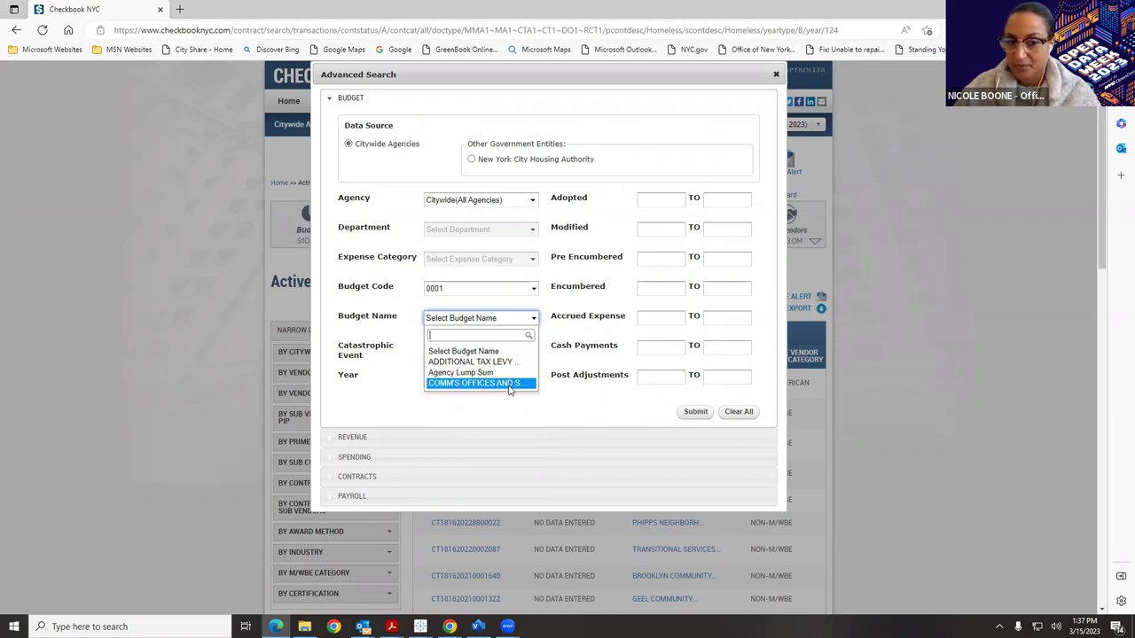
left_click(506, 304)
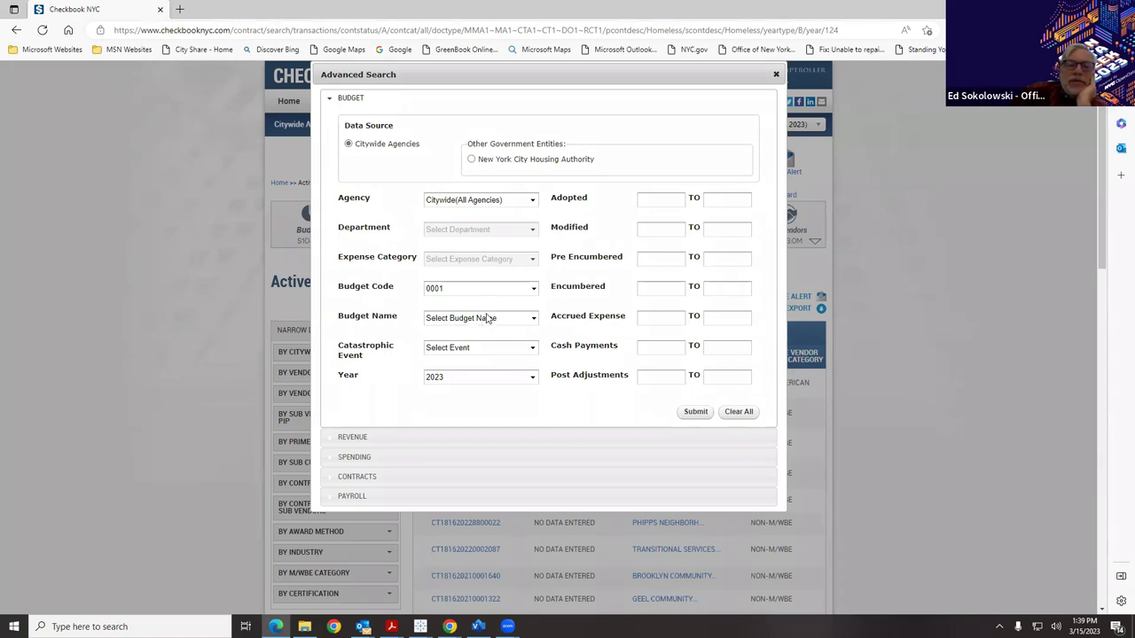
left_click(487, 319)
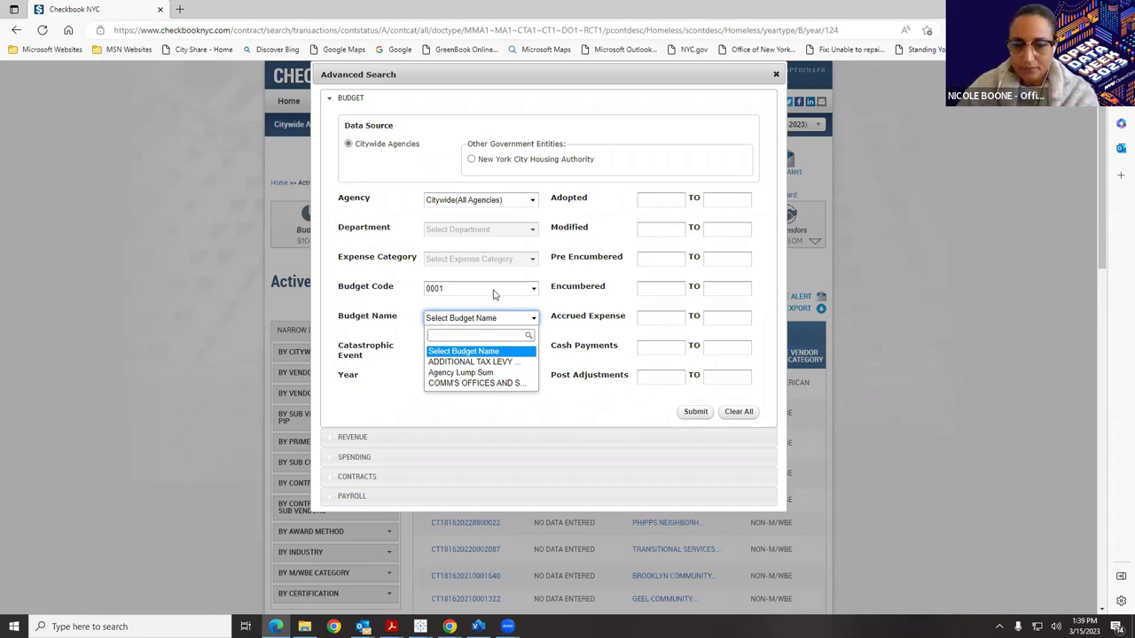
left_click(1030, 304)
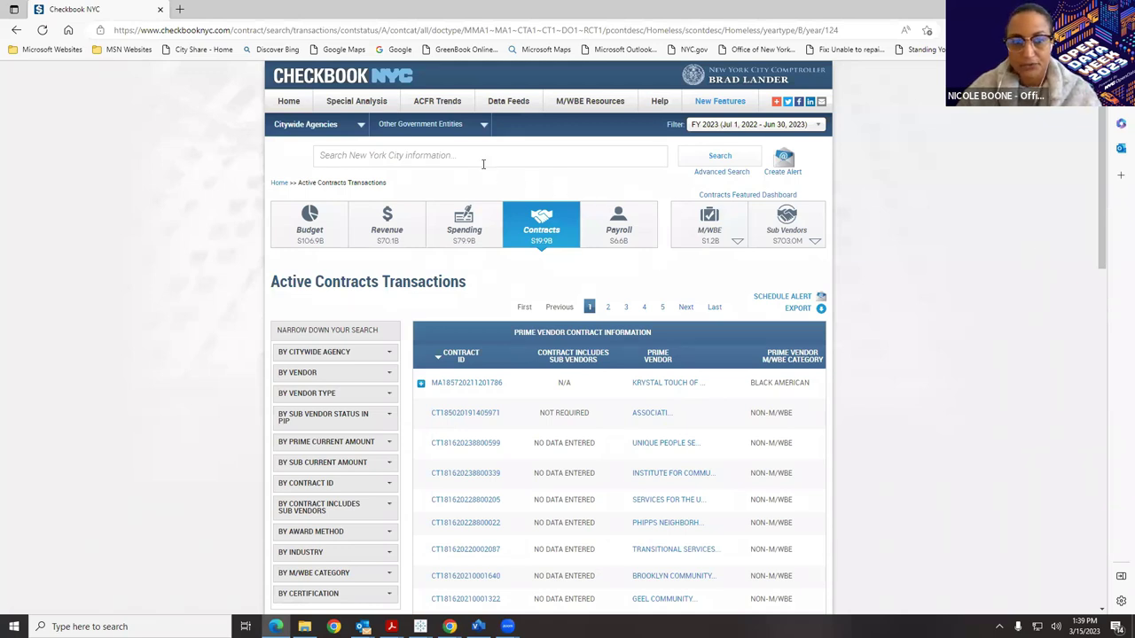
Go to the Data Feeds page from the top navigation bar.
left_click(518, 104)
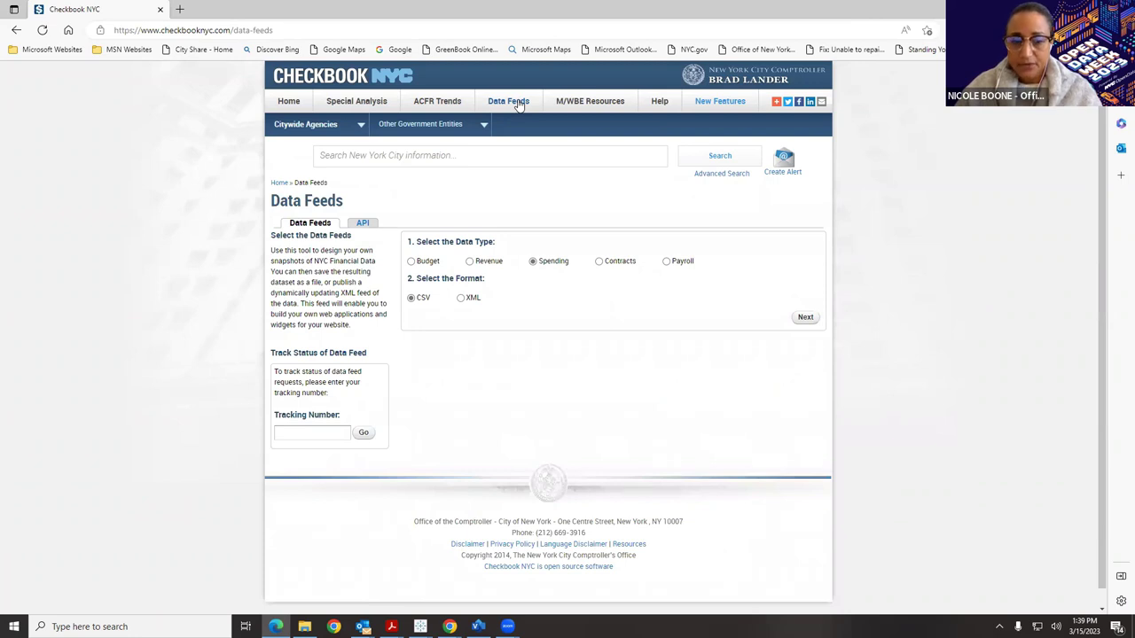
Choose XML format and filter the Spending feed to Office of the Comptroller, All Years.
left_click(461, 299)
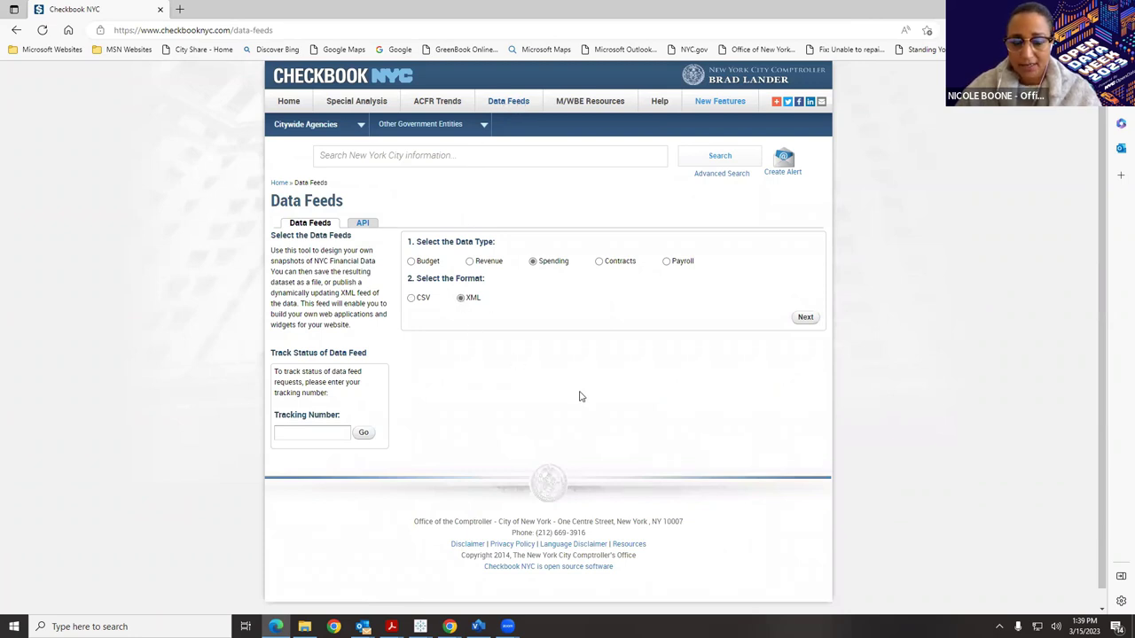
left_click(806, 318)
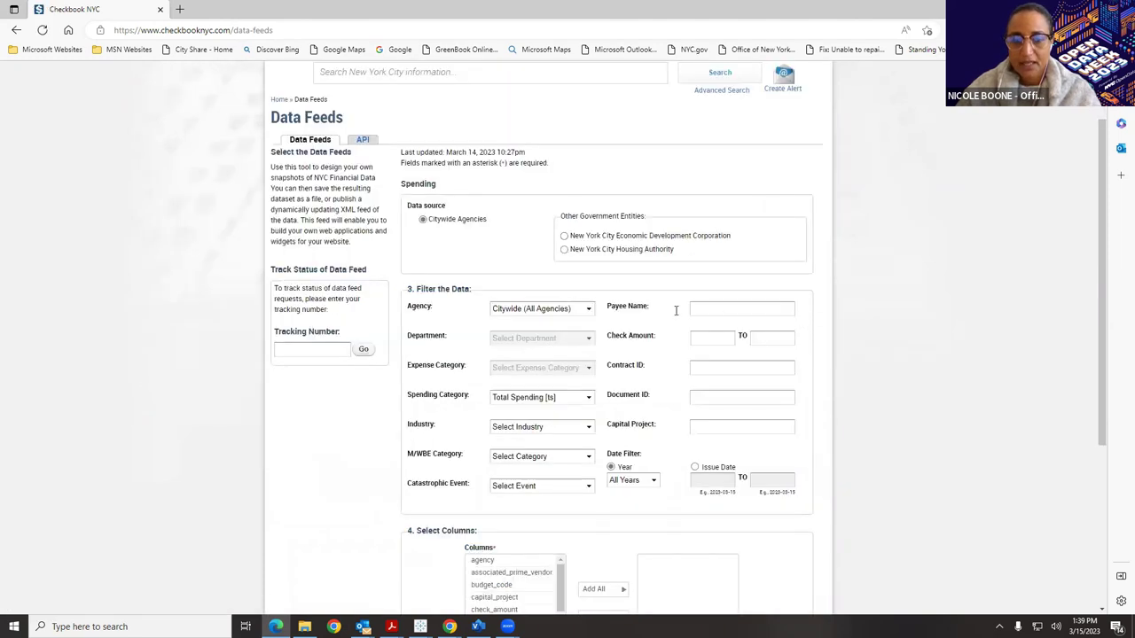
scroll(650, 310, "down", 1)
left_click(578, 229)
left_click_drag(602, 253, 606, 381)
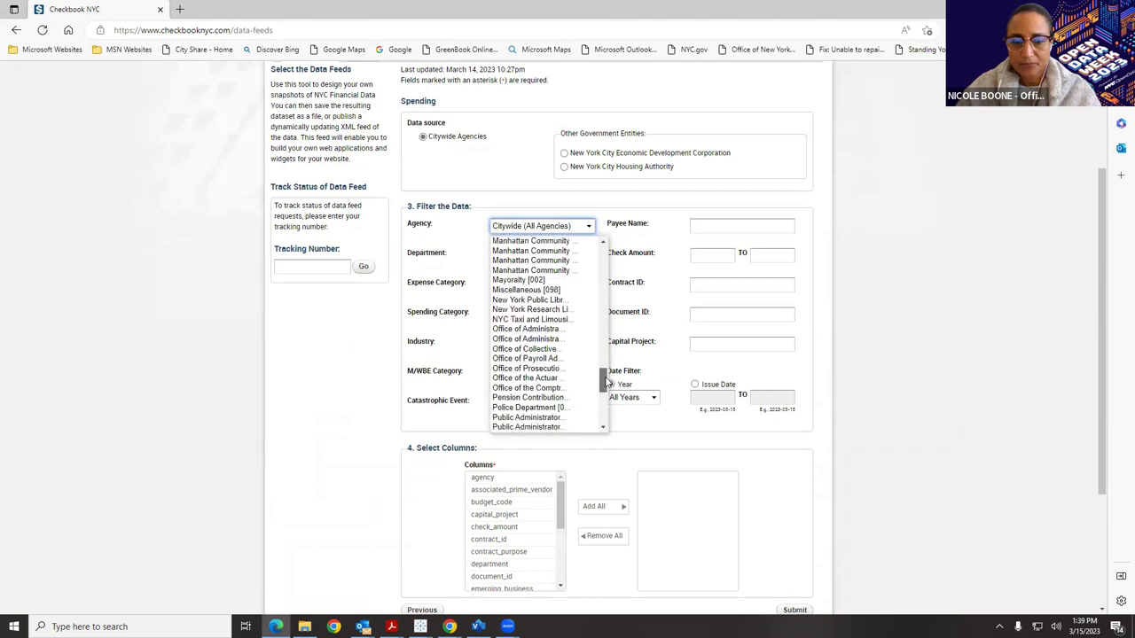
left_click(531, 383)
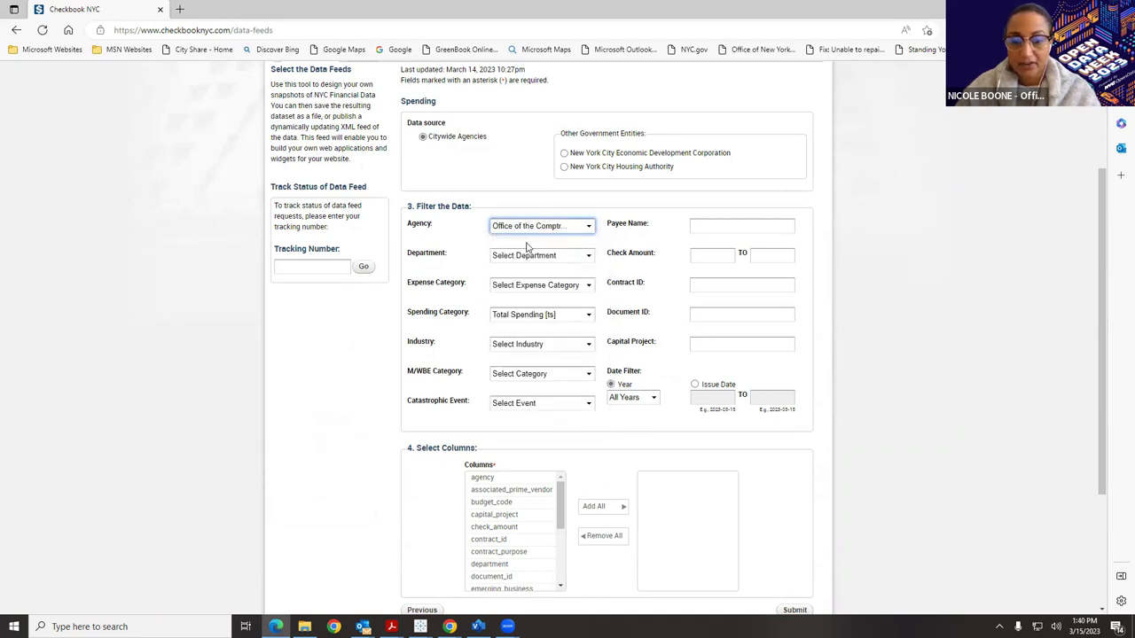
left_click(635, 400)
left_click(640, 399)
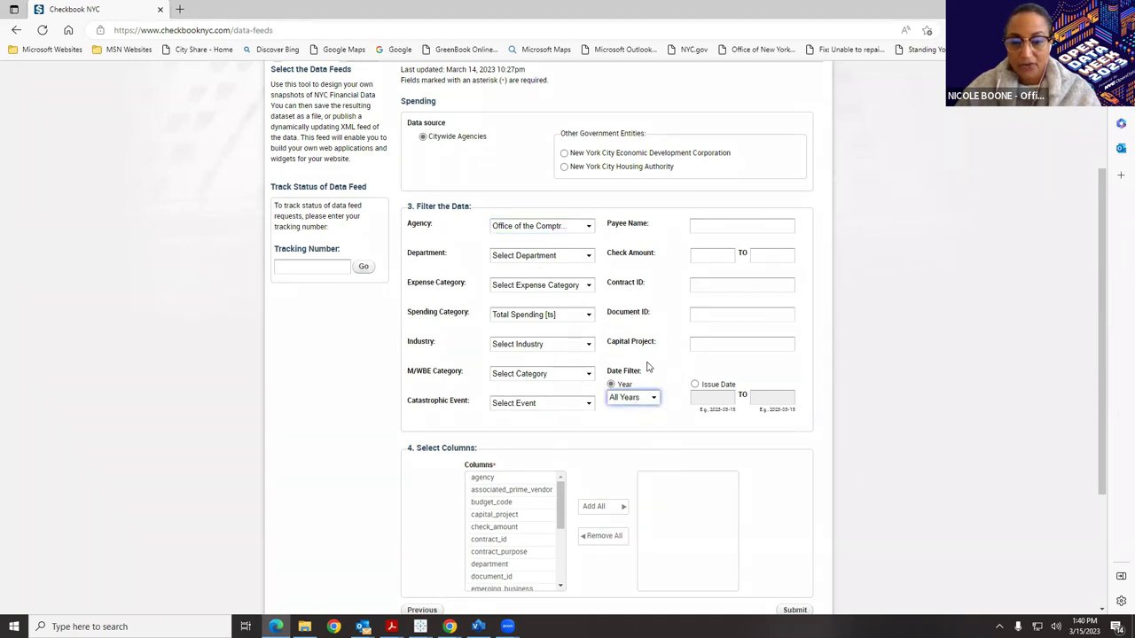
Add all available columns to the feed and submit the request.
scroll(650, 364, "down", 1)
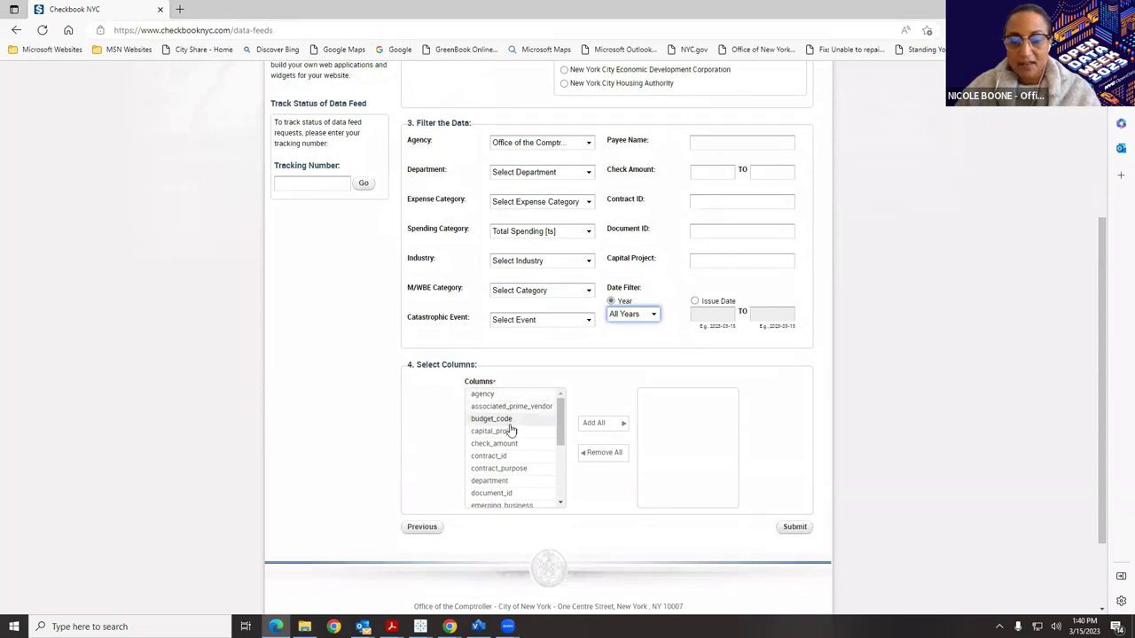
left_click(560, 505)
left_click(560, 504)
left_click(560, 505)
left_click(561, 504)
left_click(593, 425)
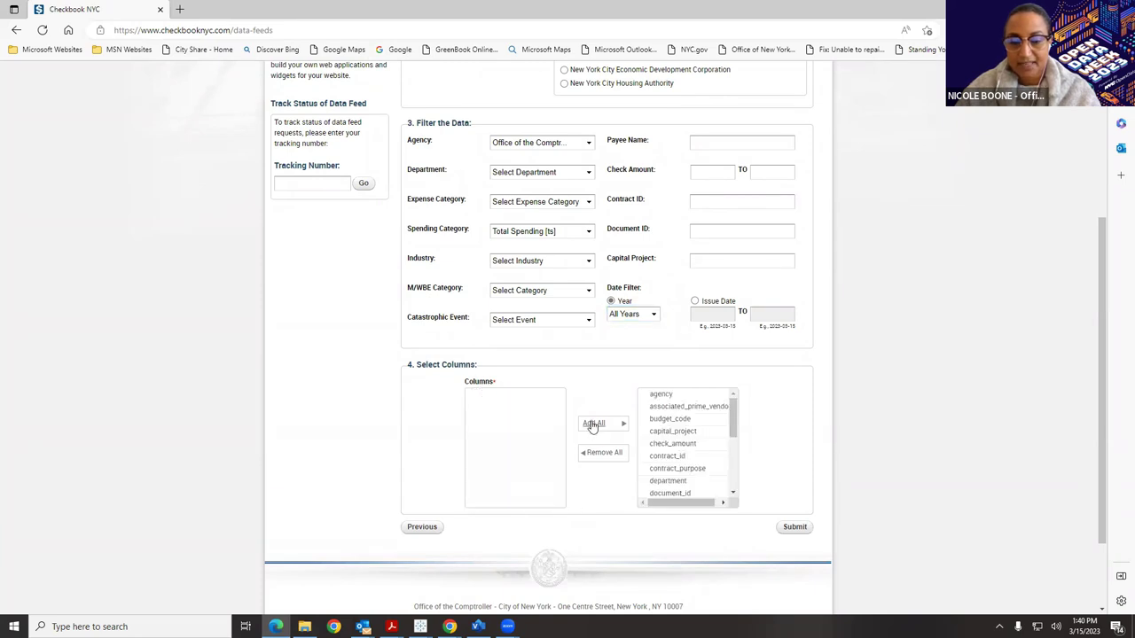
left_click(798, 530)
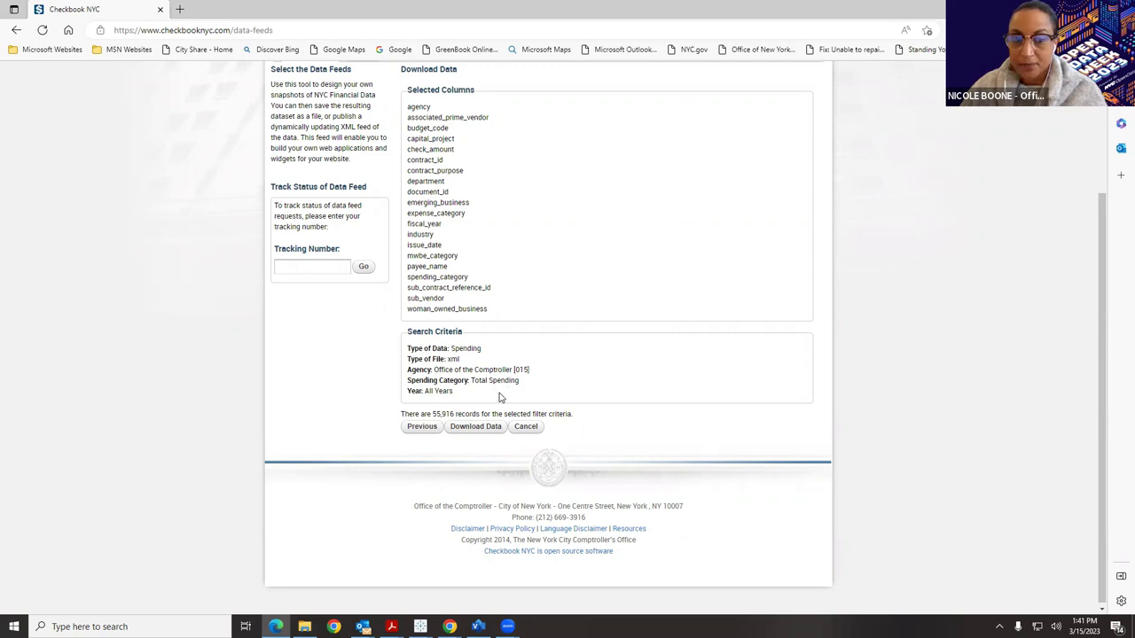
Enter the saved feed tracking number from autofill in the Tracking Number box.
left_click(324, 267)
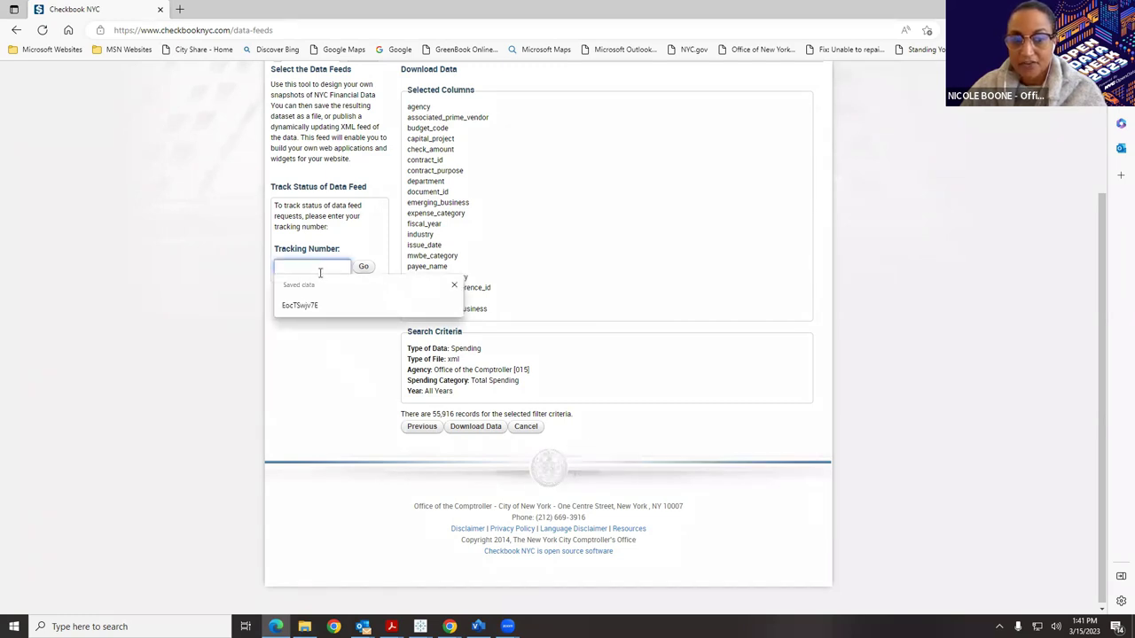
left_click(299, 305)
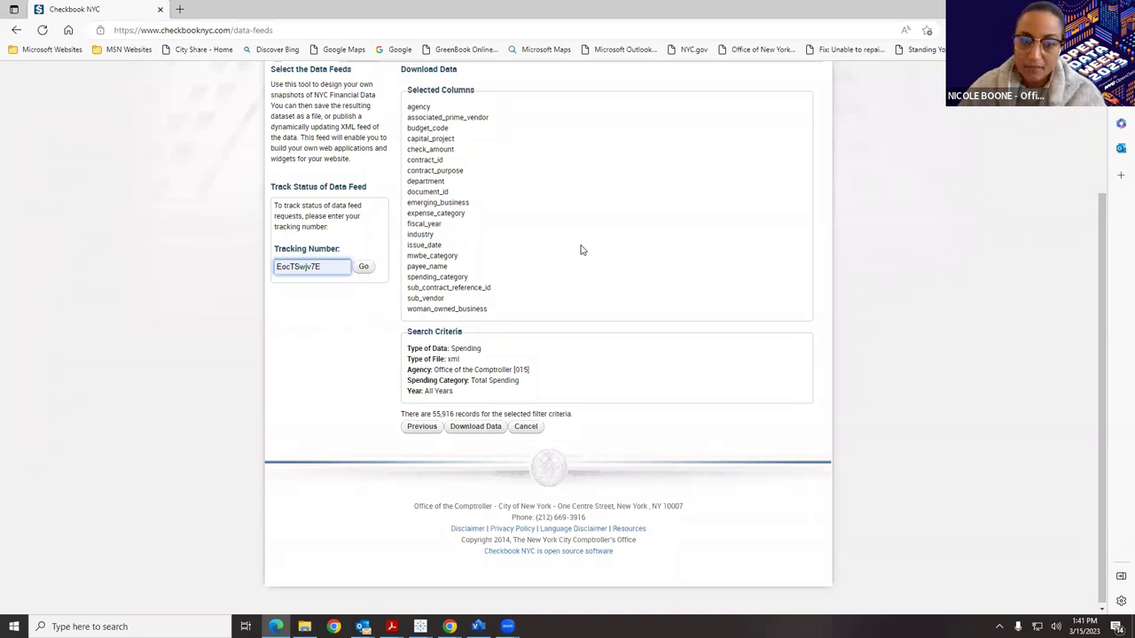
scroll(579, 249, "up", 3)
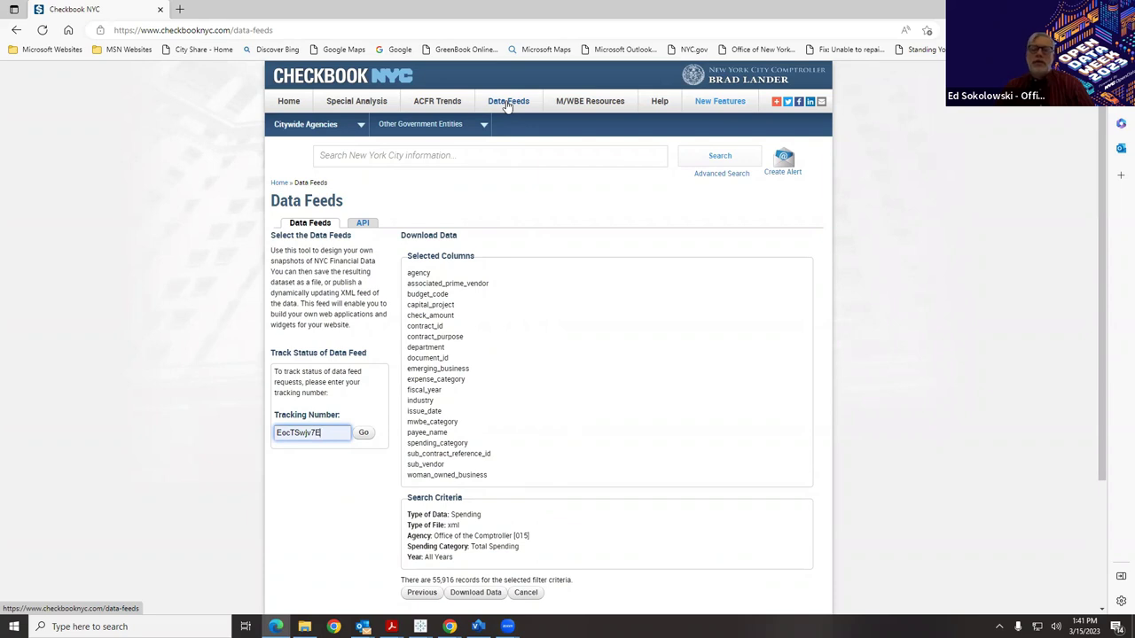
Open the Spending API documentation from the API tab and review its global parameters.
left_click(365, 224)
scroll(546, 194, "down", 1)
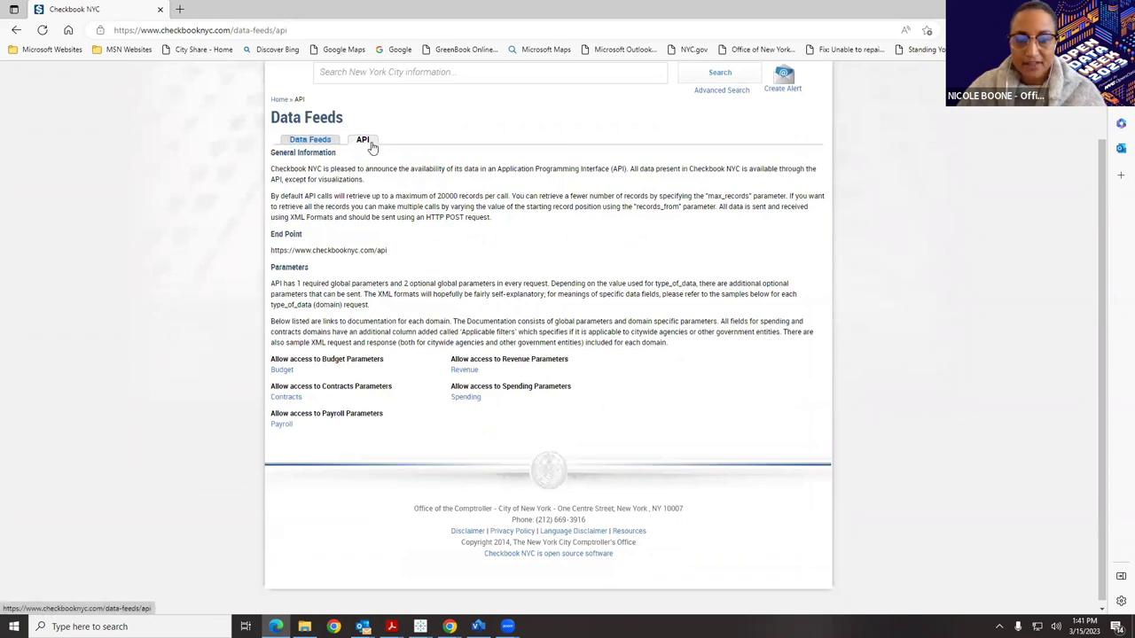
scroll(476, 159, "down", 1)
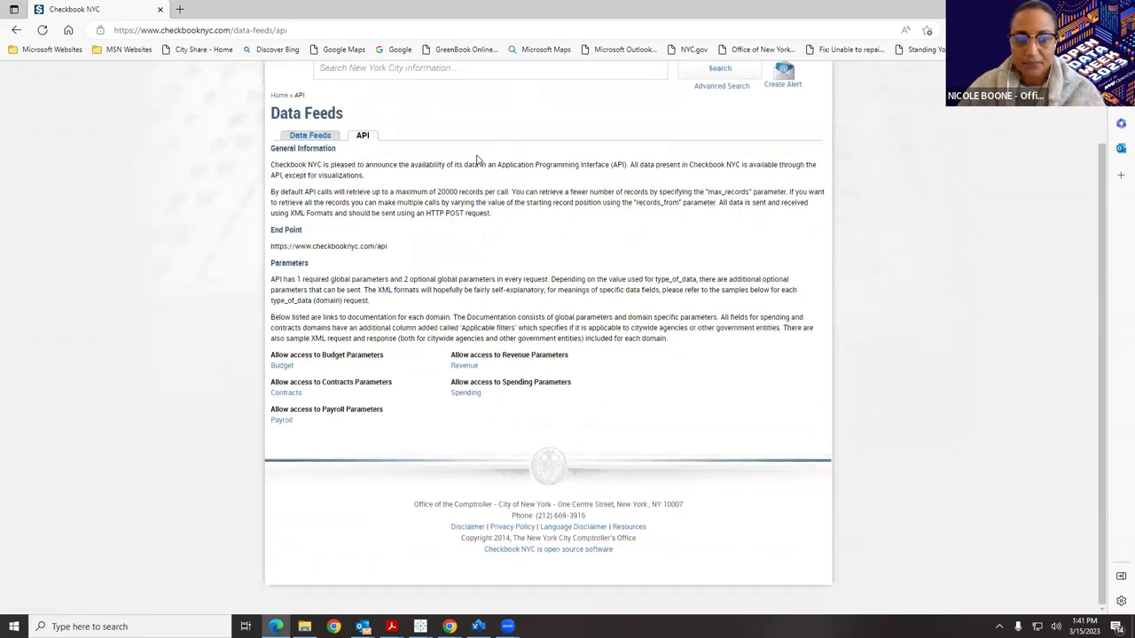
left_click(470, 396)
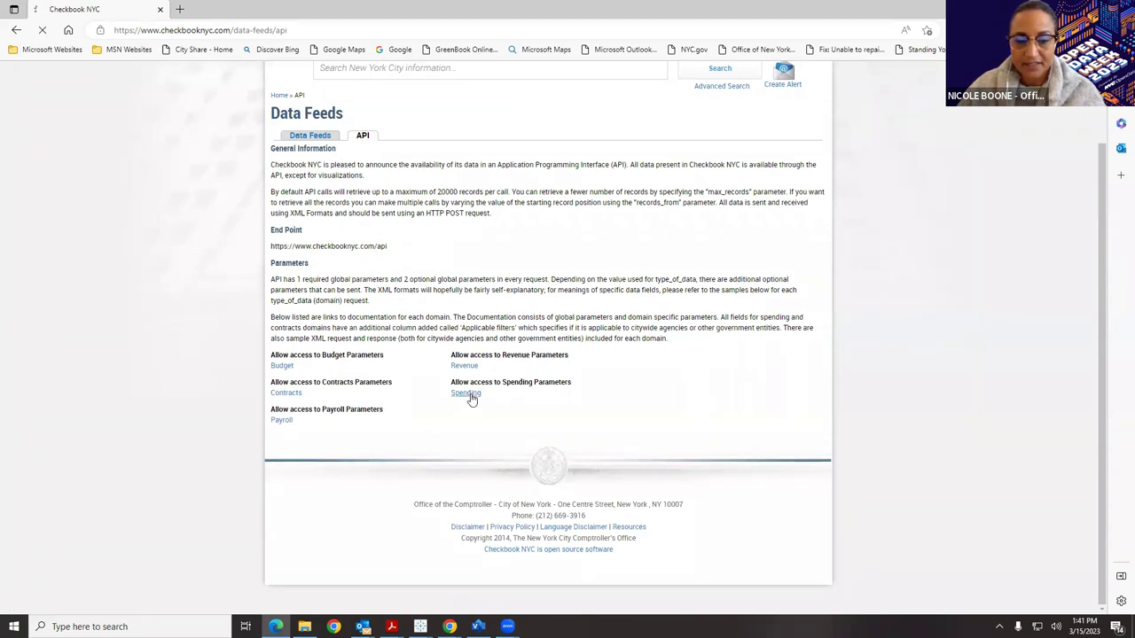
scroll(628, 333, "down", 2)
scroll(628, 333, "down", 1)
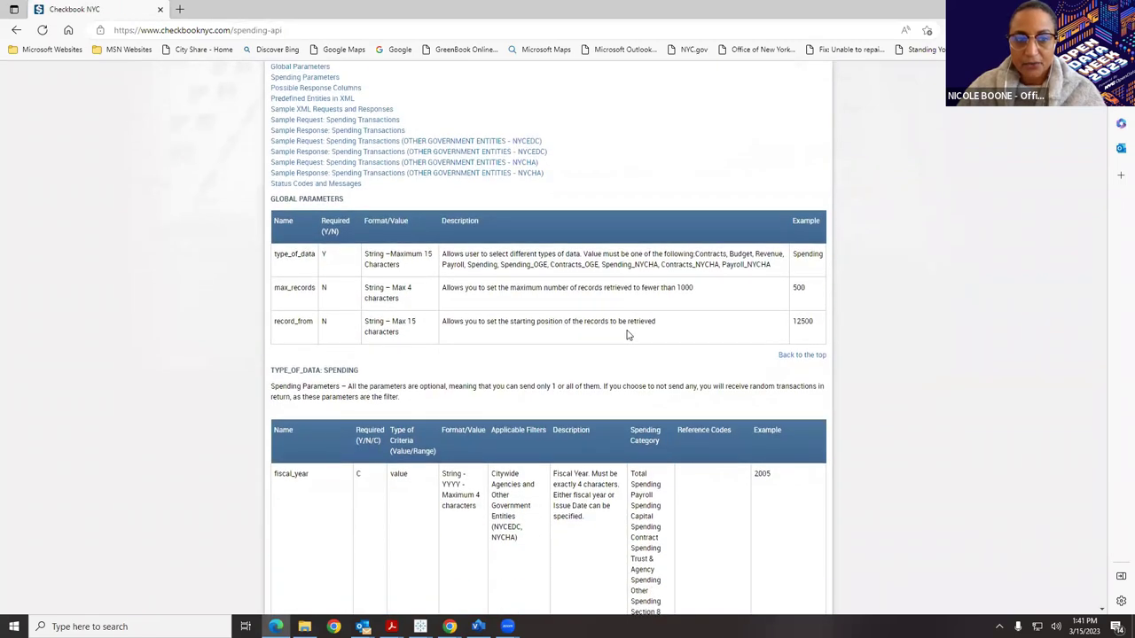
scroll(656, 178, "up", 2)
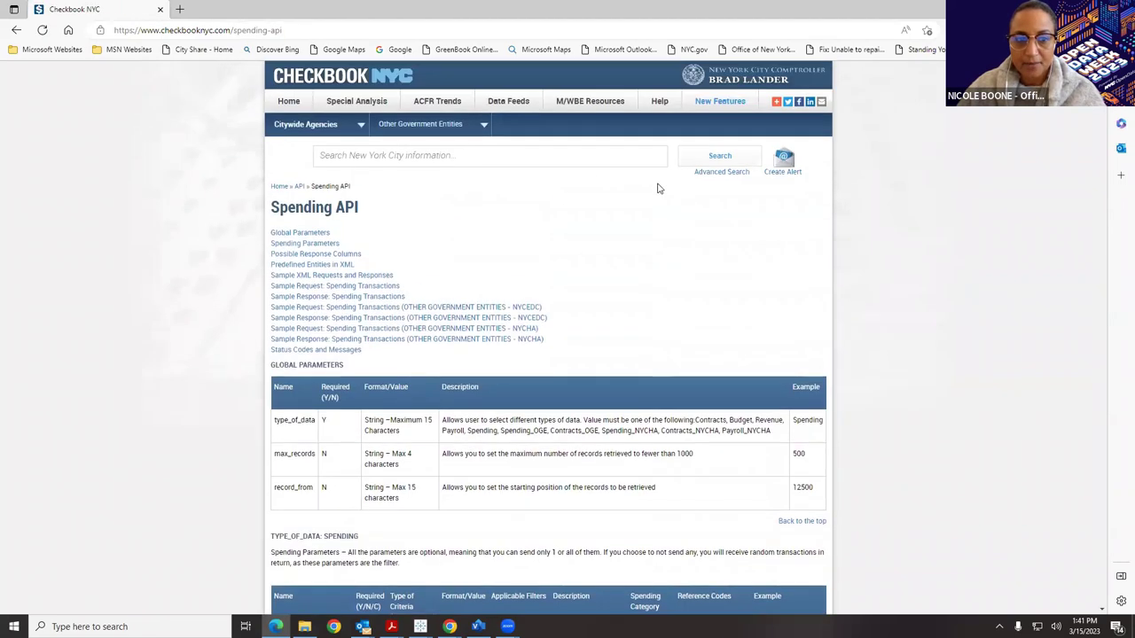
scroll(661, 215, "down", 4)
scroll(660, 215, "down", 3)
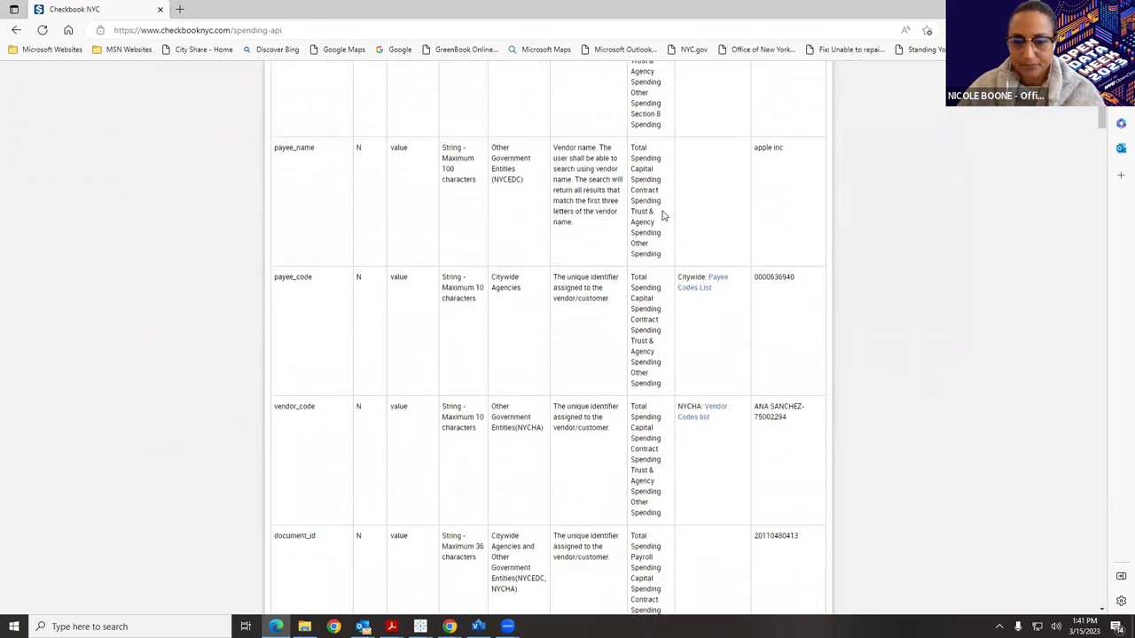
scroll(679, 201, "up", 10)
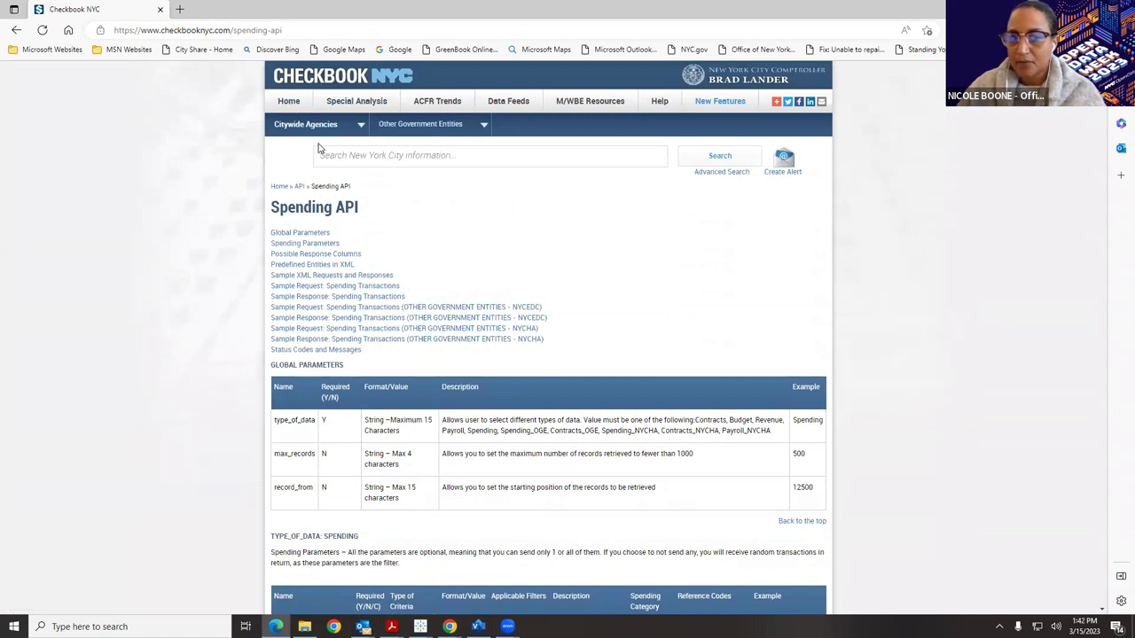
Switch from the citywide spending overview to the Revenue dashboard.
left_click(289, 102)
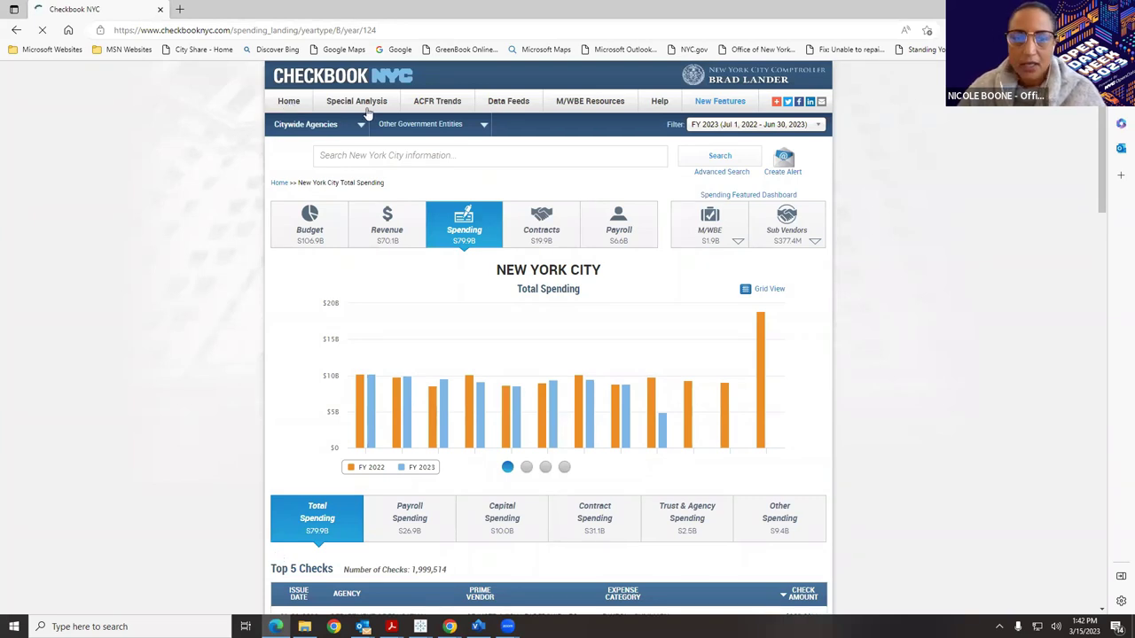
scroll(381, 170, "down", 1)
left_click(381, 156)
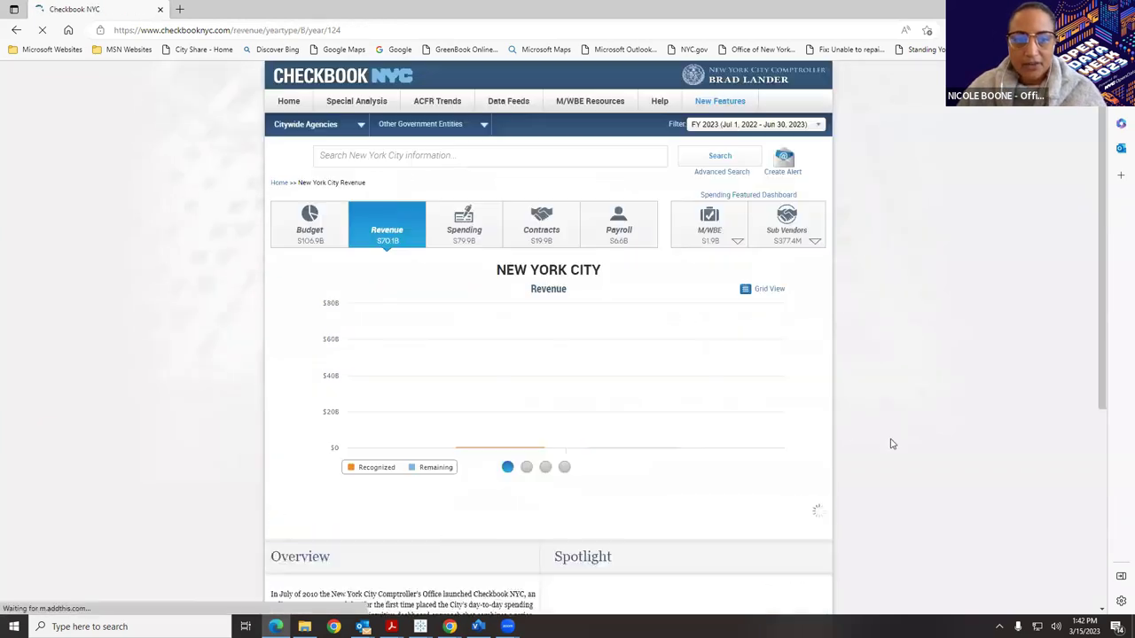
scroll(791, 378, "down", 2)
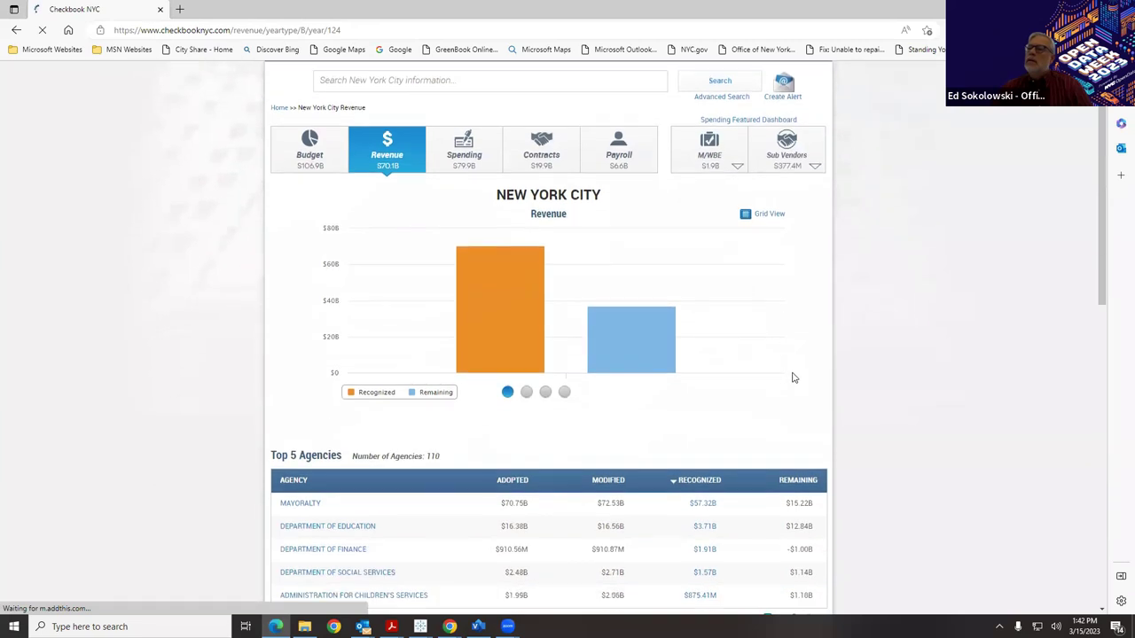
Show Fiscal Year Comparisons on the revenue chart and inspect each year's bars.
mouse_move(488, 240)
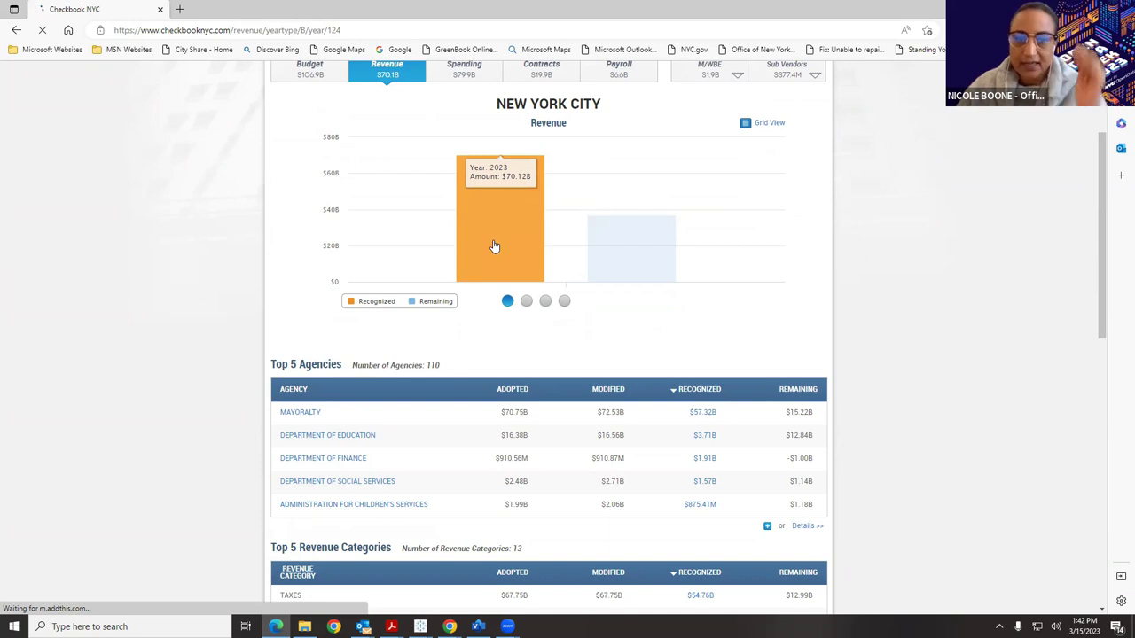
mouse_move(598, 263)
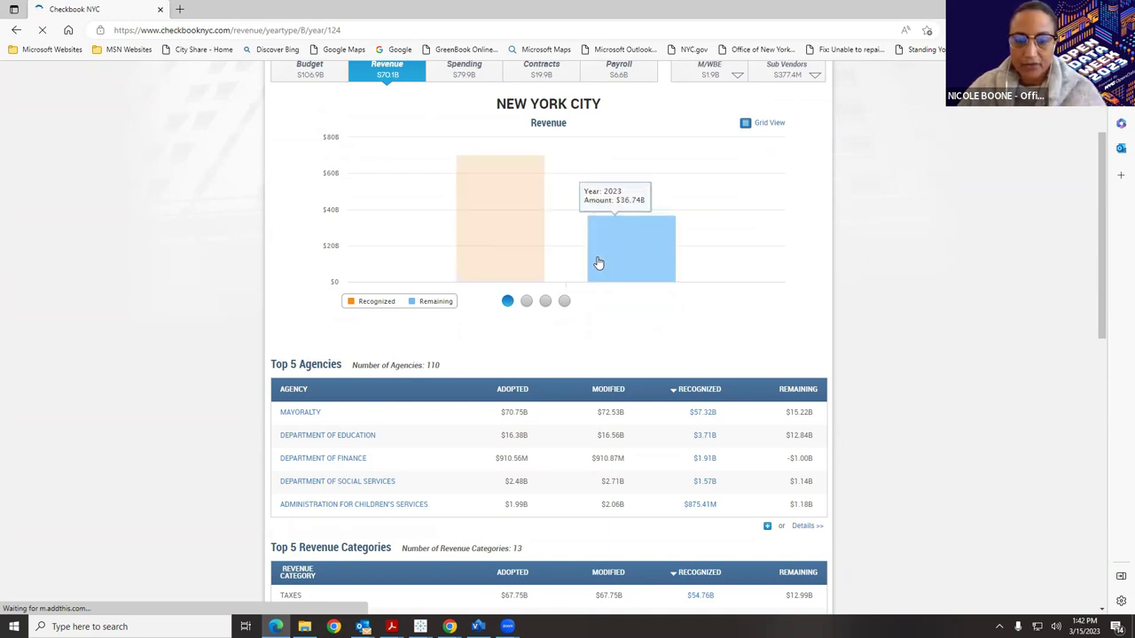
left_click(527, 301)
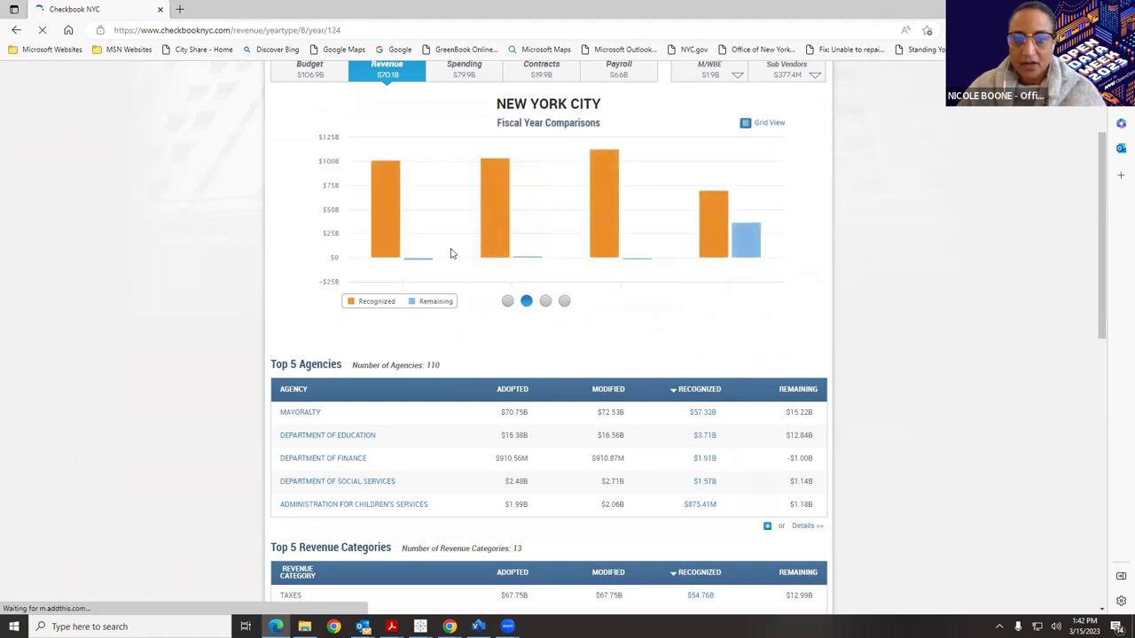
mouse_move(386, 245)
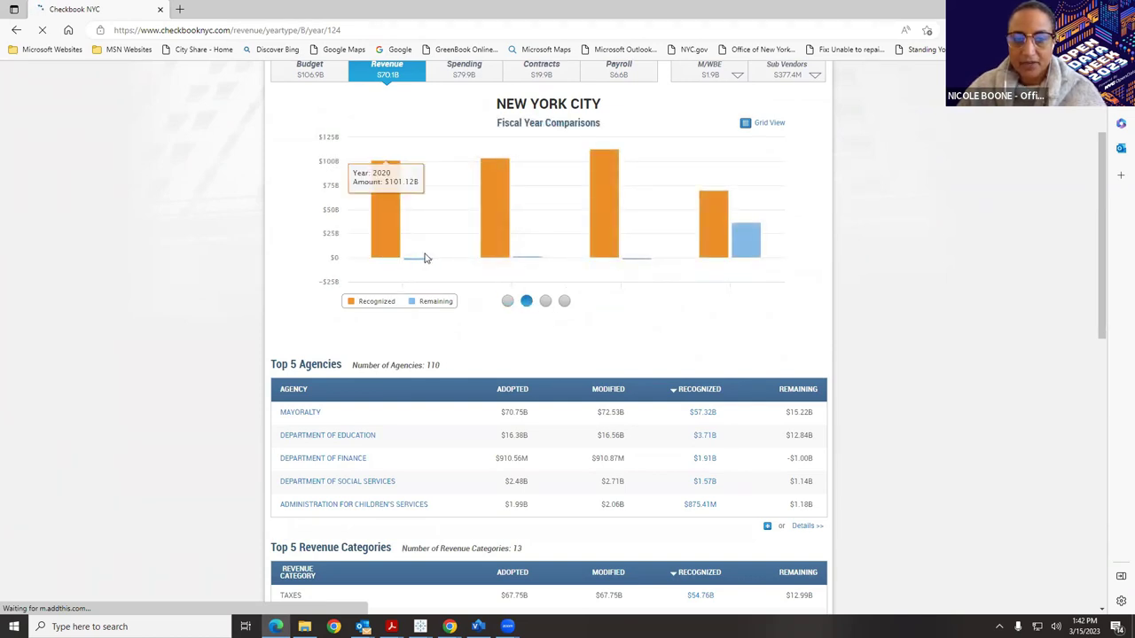
mouse_move(419, 261)
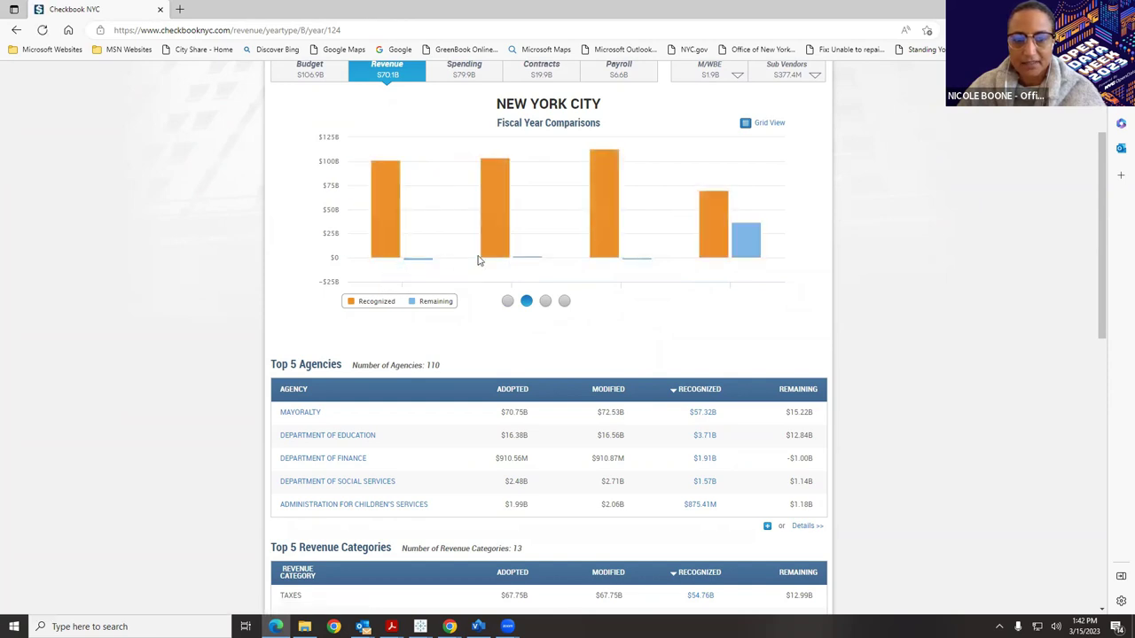
mouse_move(610, 248)
mouse_move(714, 253)
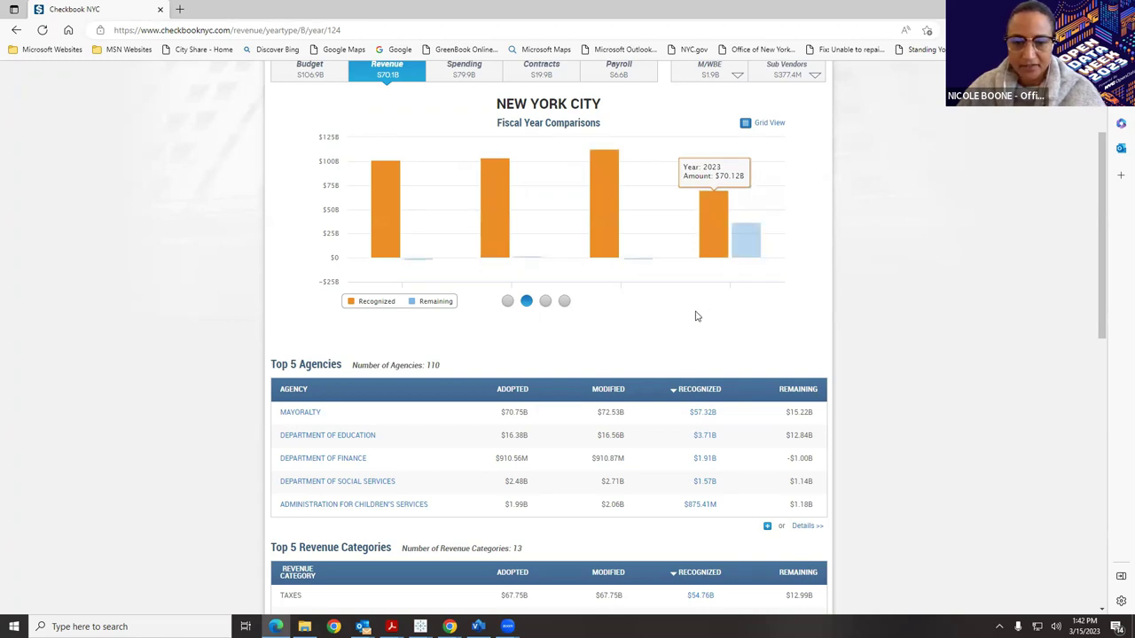
Review the Top 5 Agencies, Top 5 Revenue Categories and Funding Classes tables.
scroll(694, 315, "down", 3)
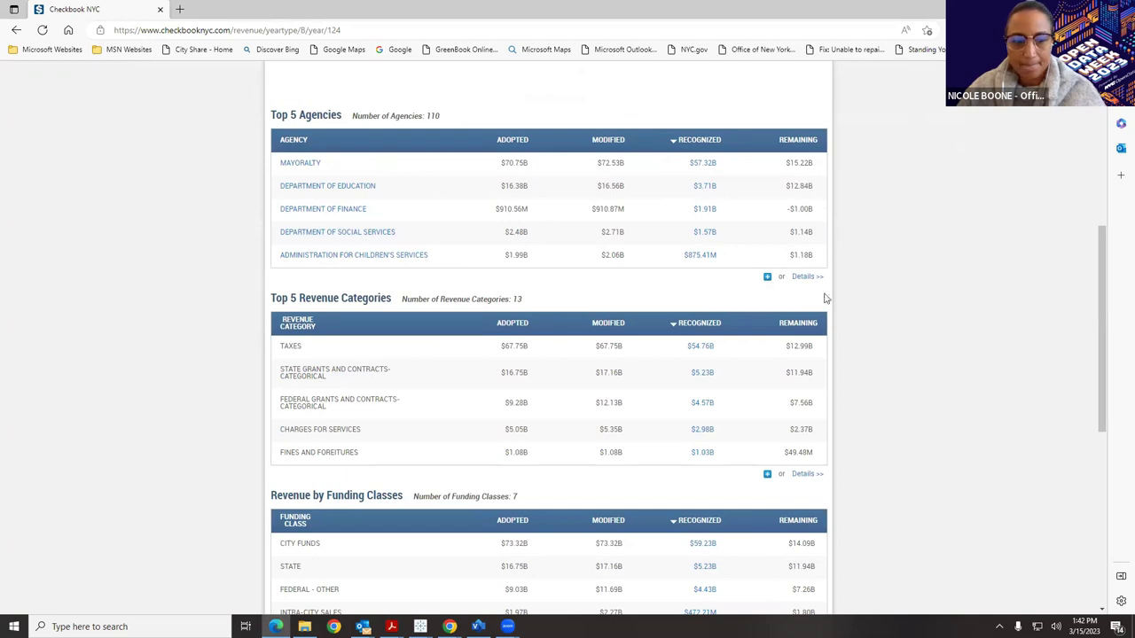
scroll(830, 322, "down", 1)
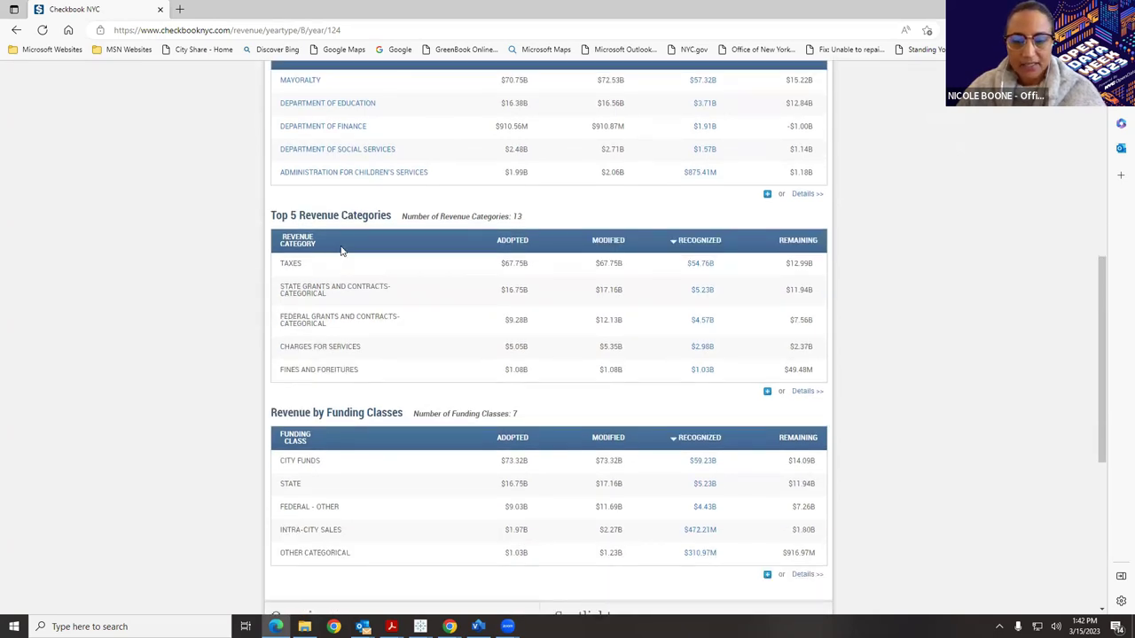
scroll(342, 251, "down", 2)
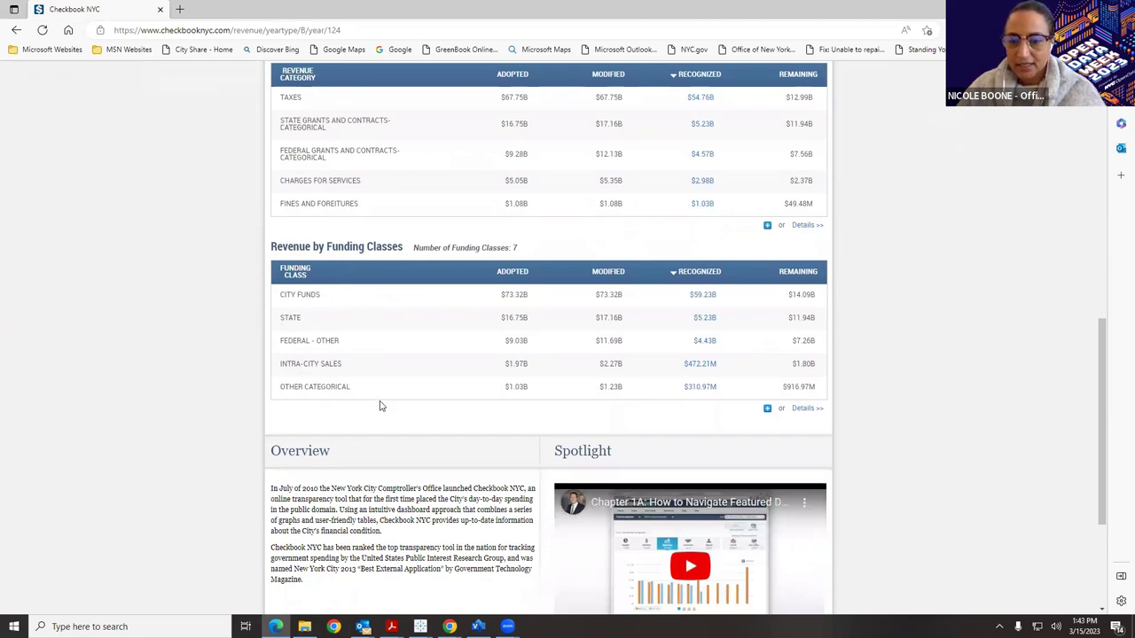
scroll(381, 405, "up", 2)
scroll(381, 403, "up", 3)
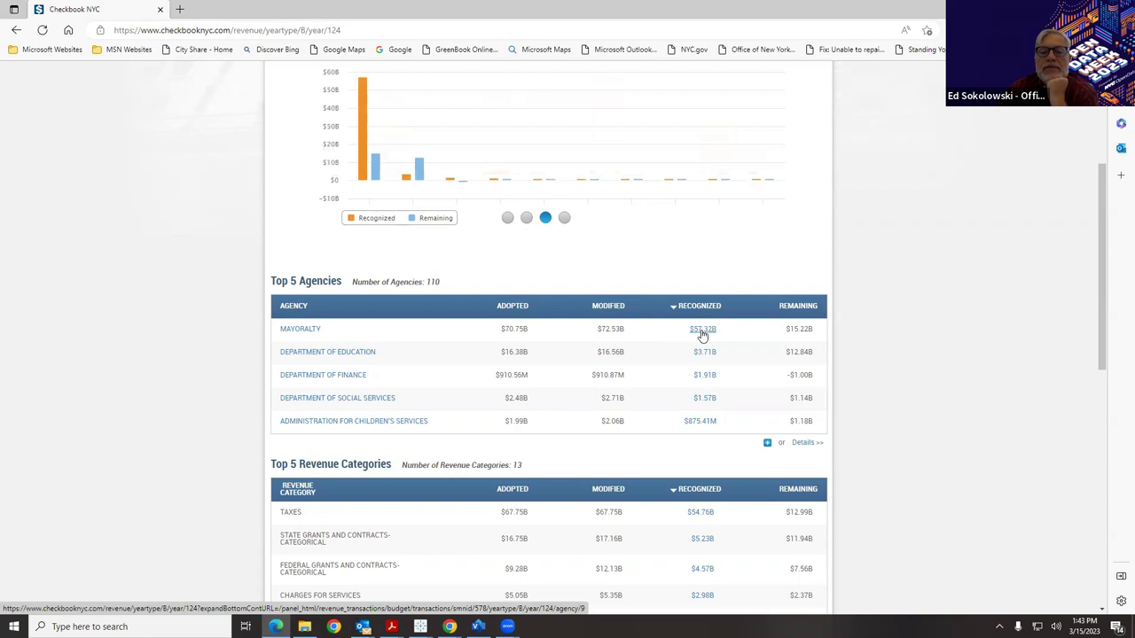
scroll(687, 417, "down", 1)
Open the TAXES $54.76B recognized revenue transactions and browse their rows and columns.
left_click(697, 433)
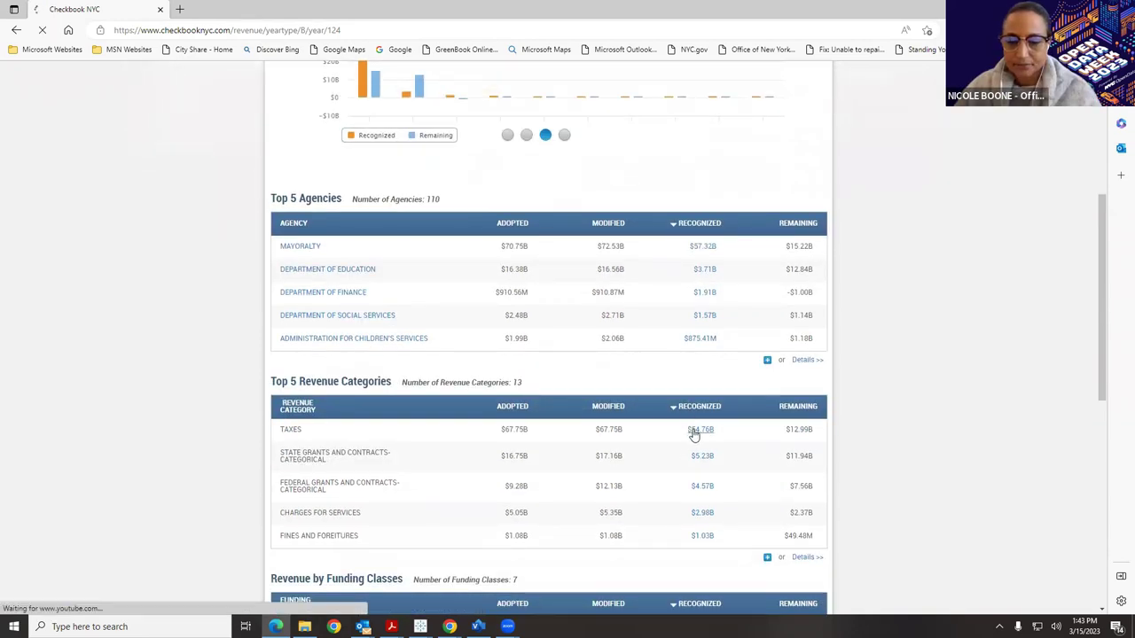
scroll(930, 332, "down", 2)
scroll(933, 330, "up", 1)
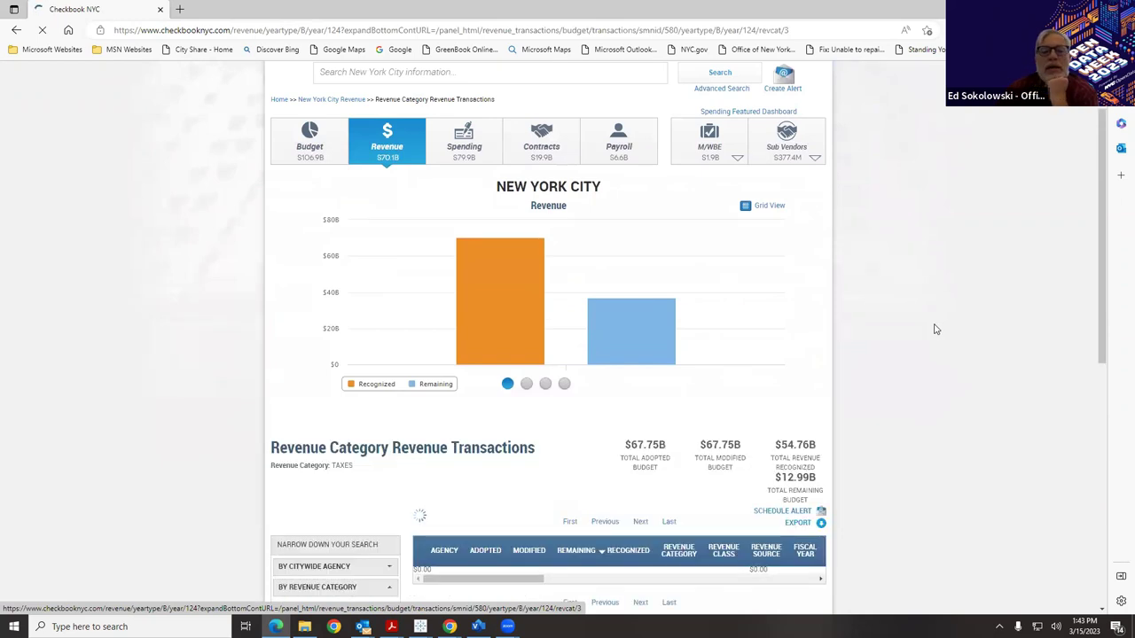
scroll(934, 329, "down", 2)
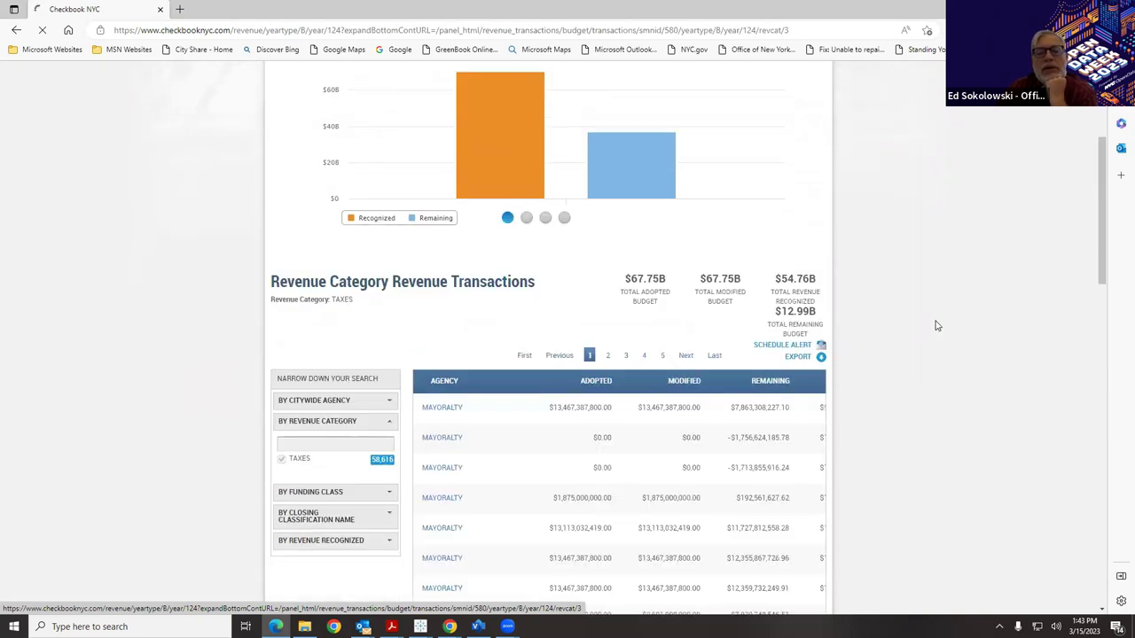
scroll(936, 324, "down", 1)
scroll(937, 325, "down", 2)
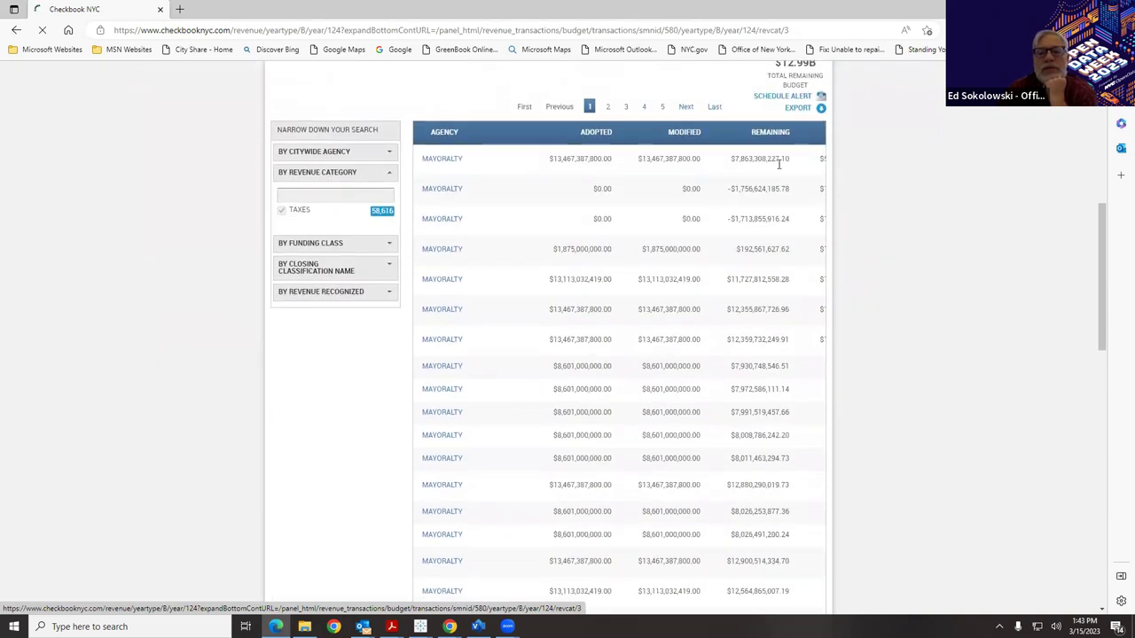
scroll(923, 205, "down", 5)
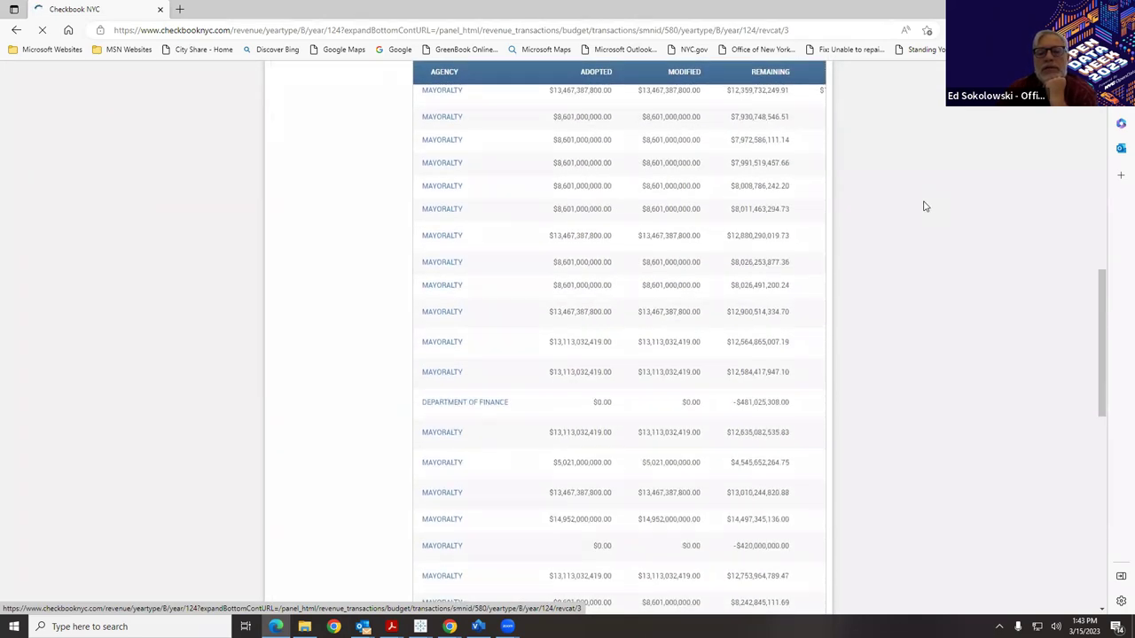
scroll(923, 206, "down", 3)
left_click_drag(638, 359, 799, 364)
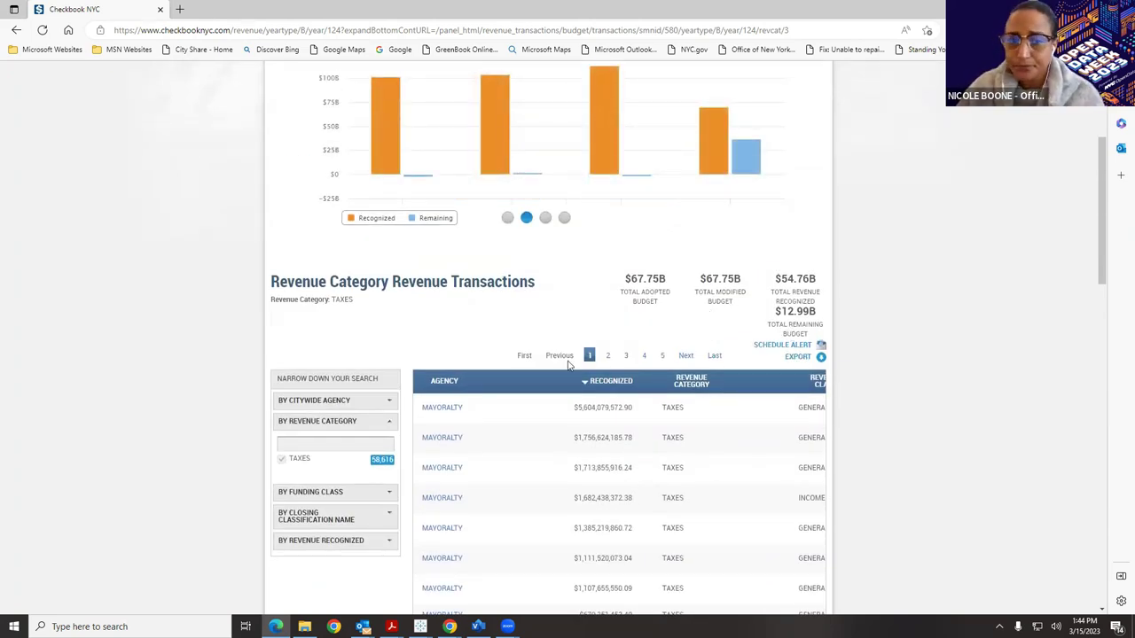
scroll(552, 390, "up", 3)
scroll(553, 391, "down", 1)
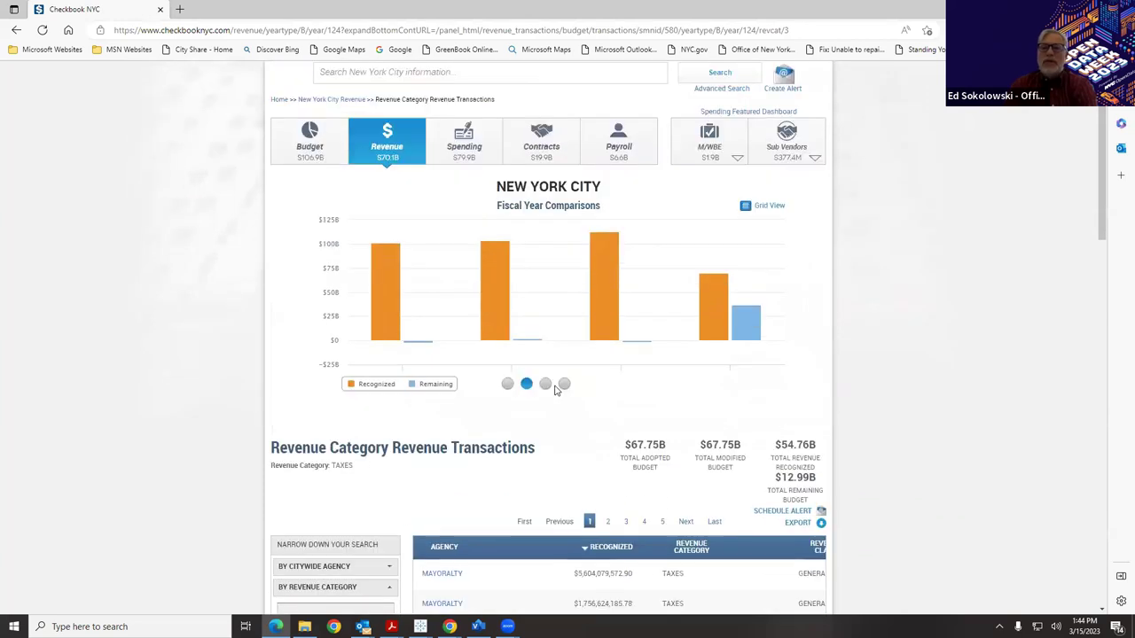
scroll(698, 361, "up", 1)
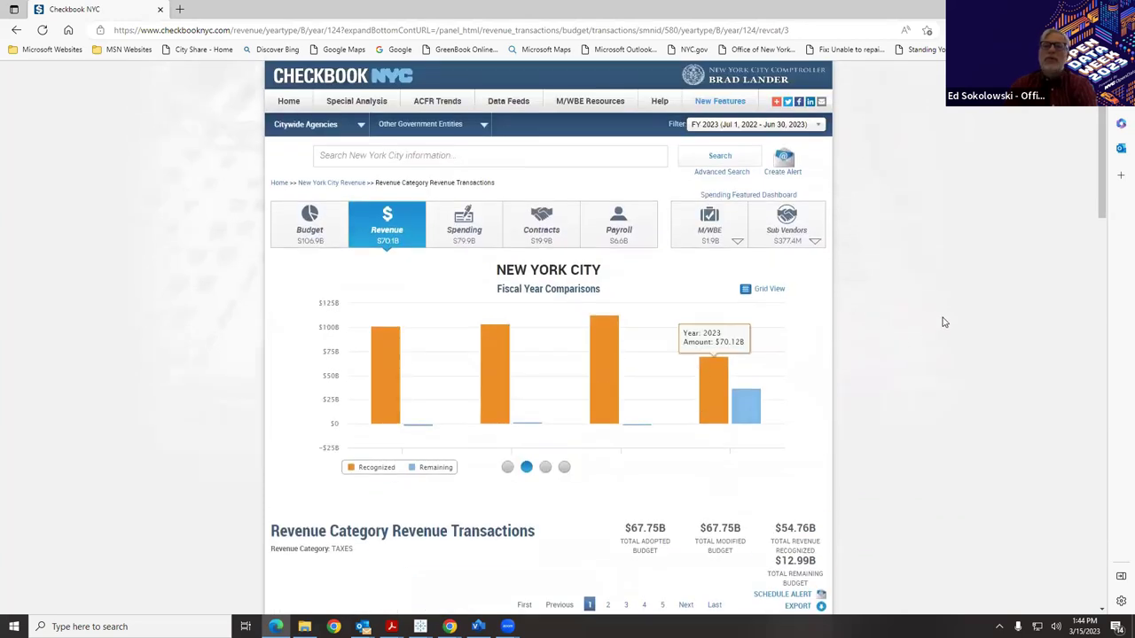
scroll(944, 324, "down", 1)
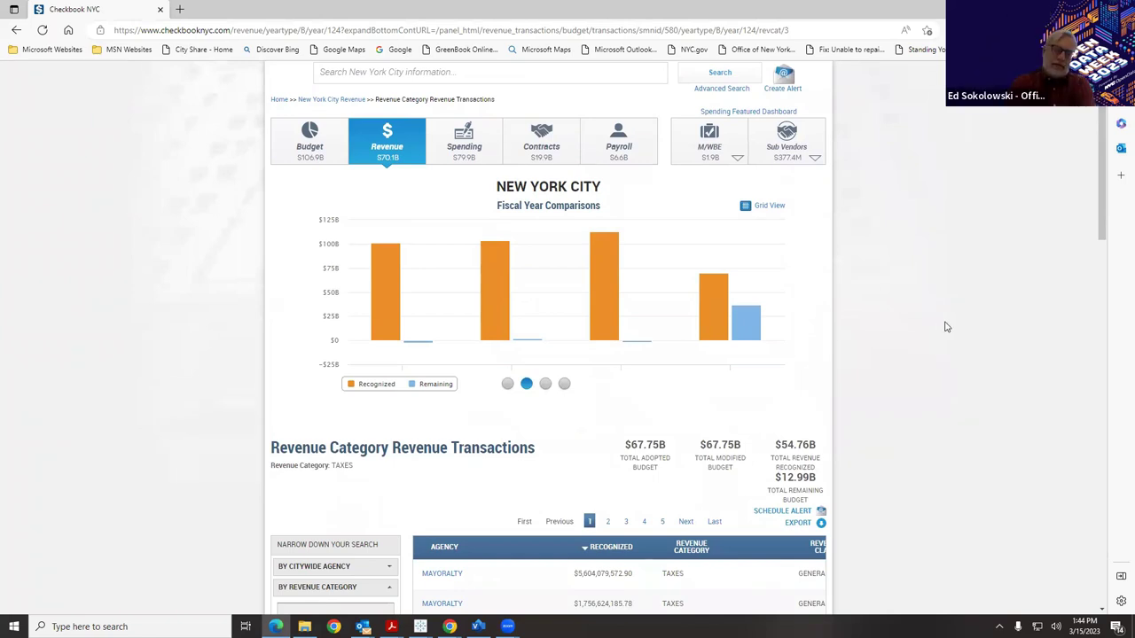
Return to the $70.1B Revenue dashboard with its chart and Top 5 Agencies table.
left_click(403, 135)
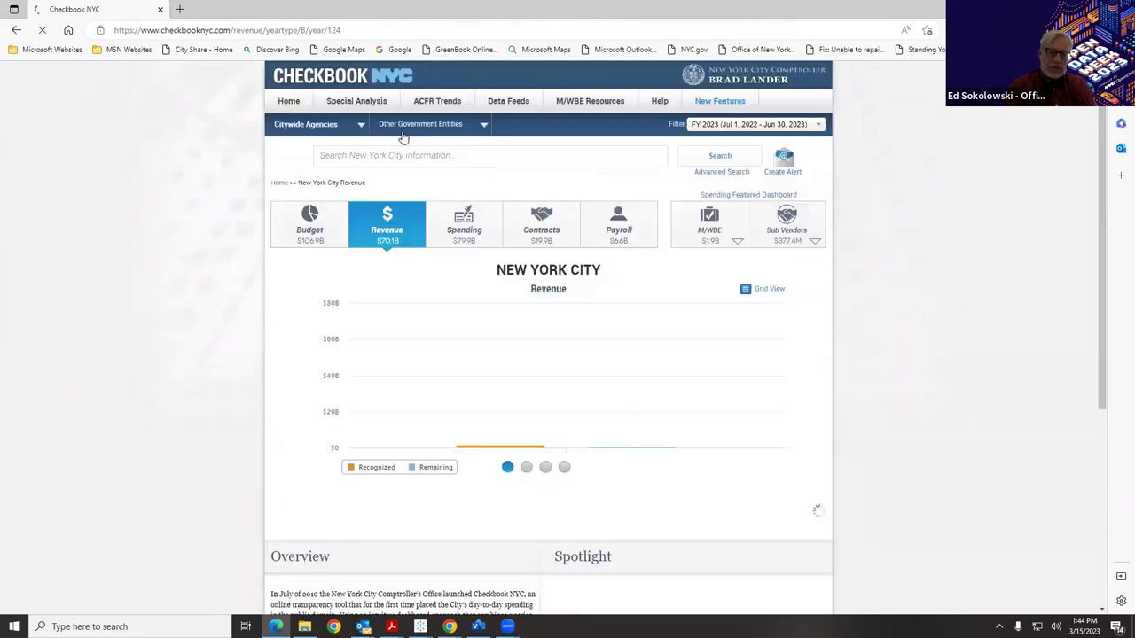
scroll(1024, 283, "down", 1)
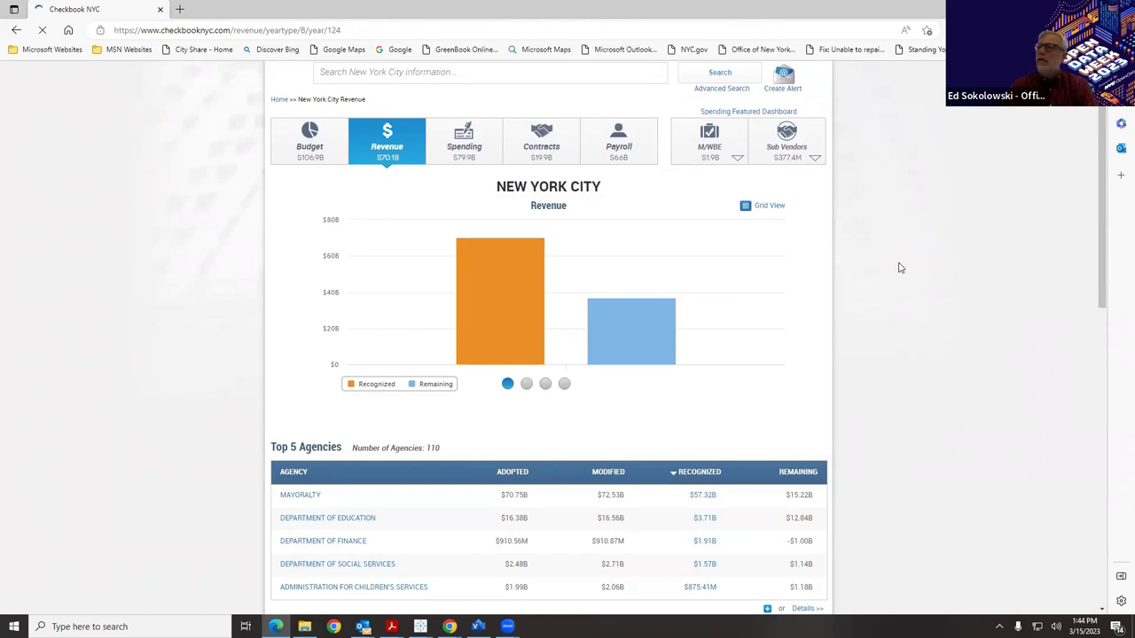
scroll(911, 249, "up", 1)
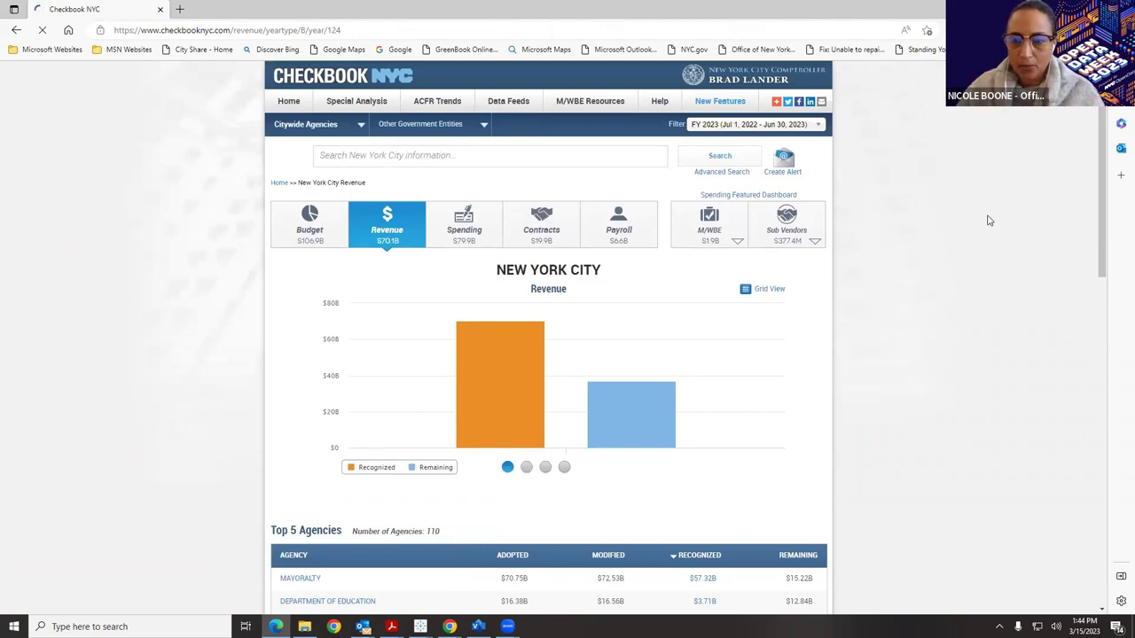
Start a new alert and expand the Budget, Revenue, Spending and Contracts criteria.
left_click(780, 175)
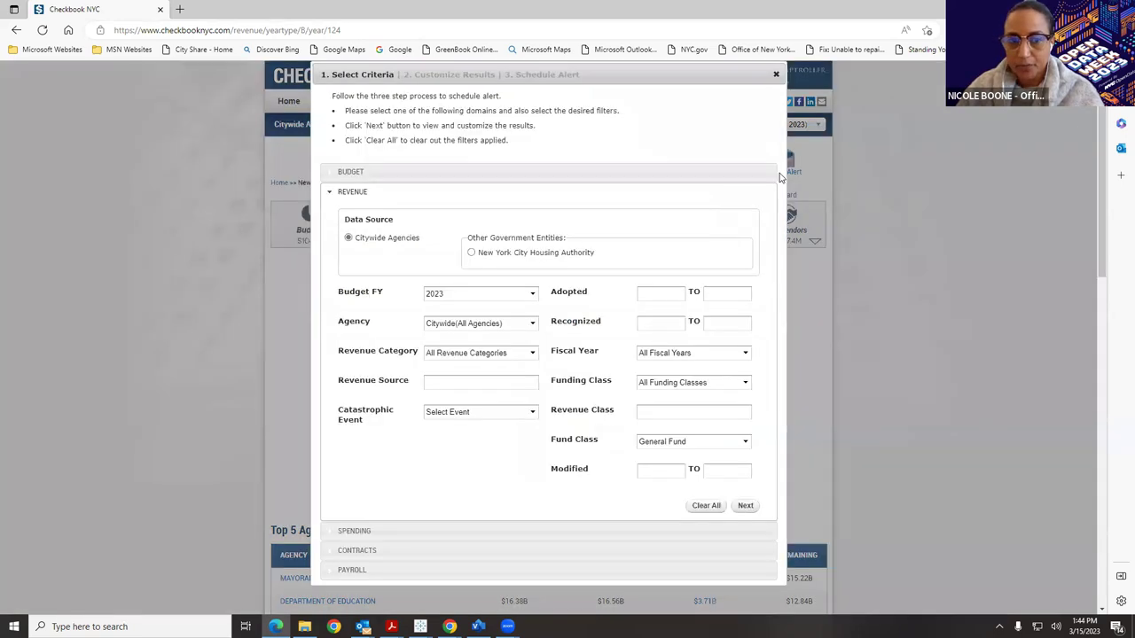
left_click(376, 174)
left_click(405, 510)
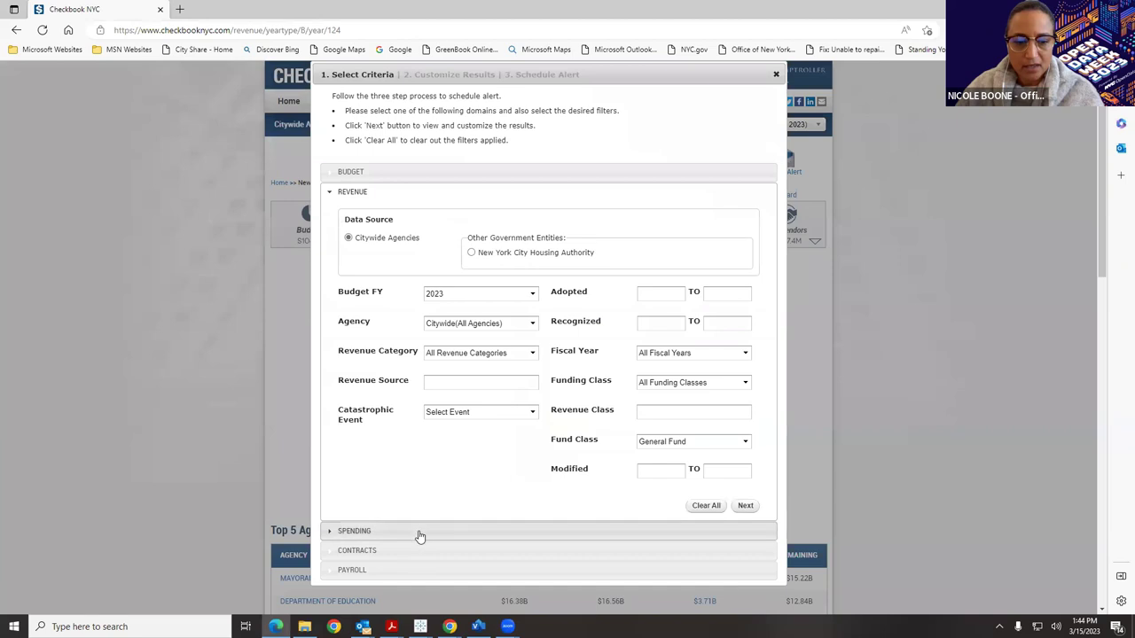
left_click(422, 532)
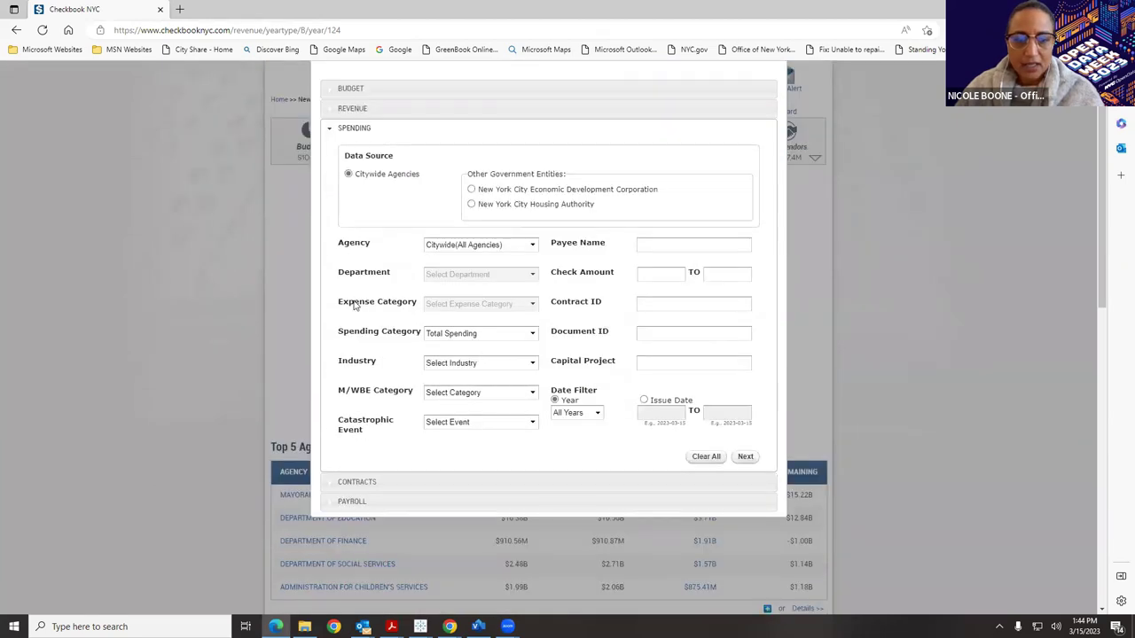
left_click(437, 484)
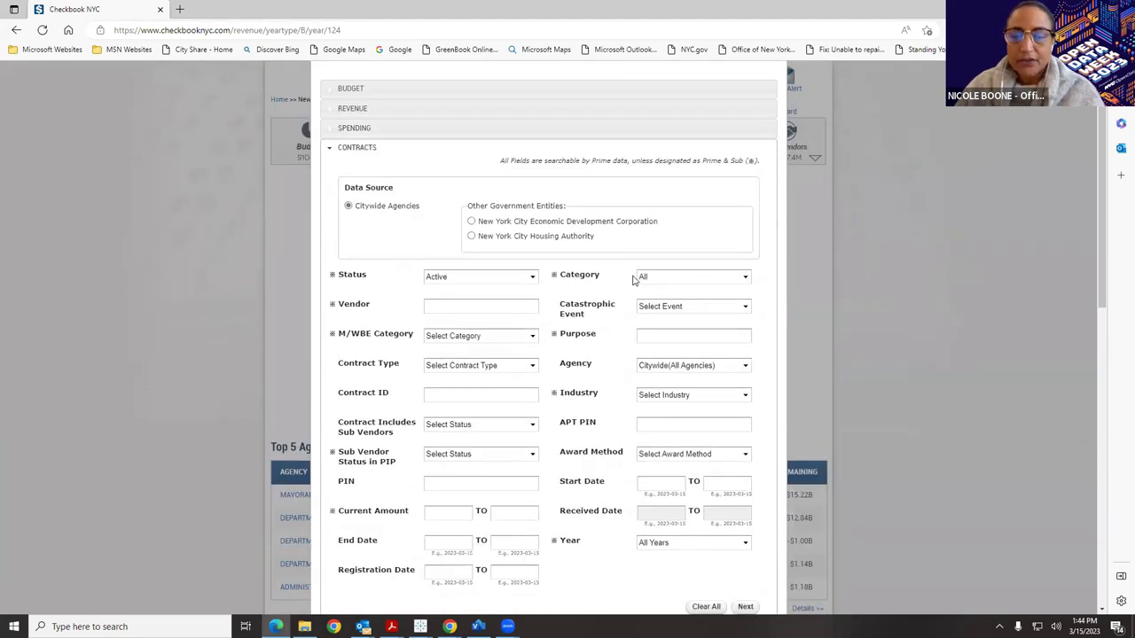
scroll(633, 280, "down", 2)
scroll(618, 275, "up", 1)
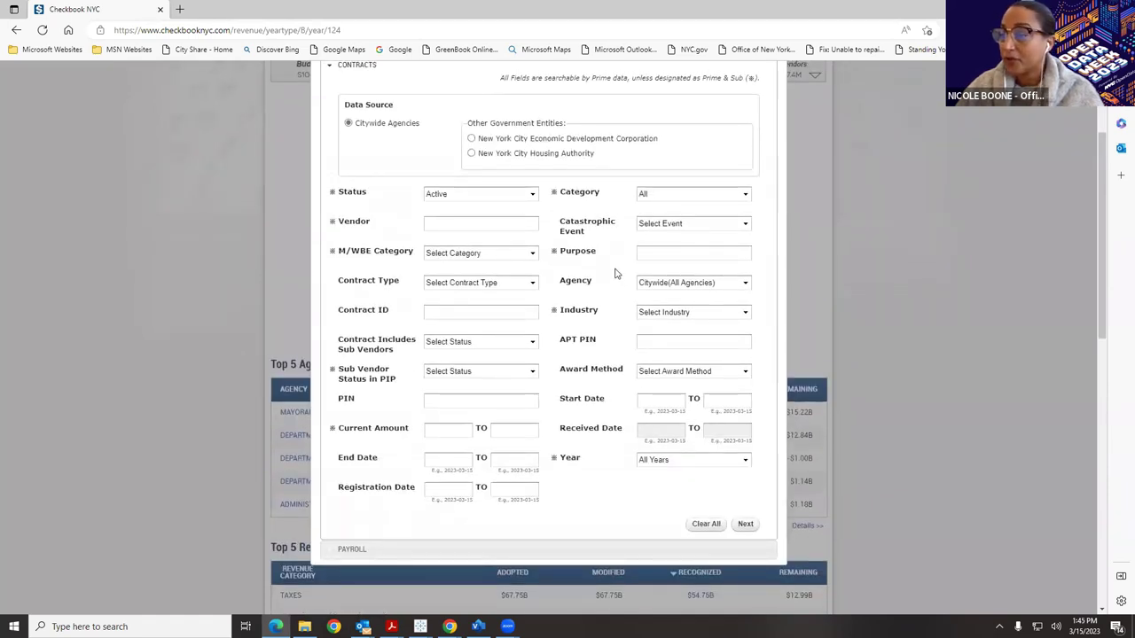
Set contract Status to Pending and preview the matching Pending Contracts Transactions.
left_click(510, 197)
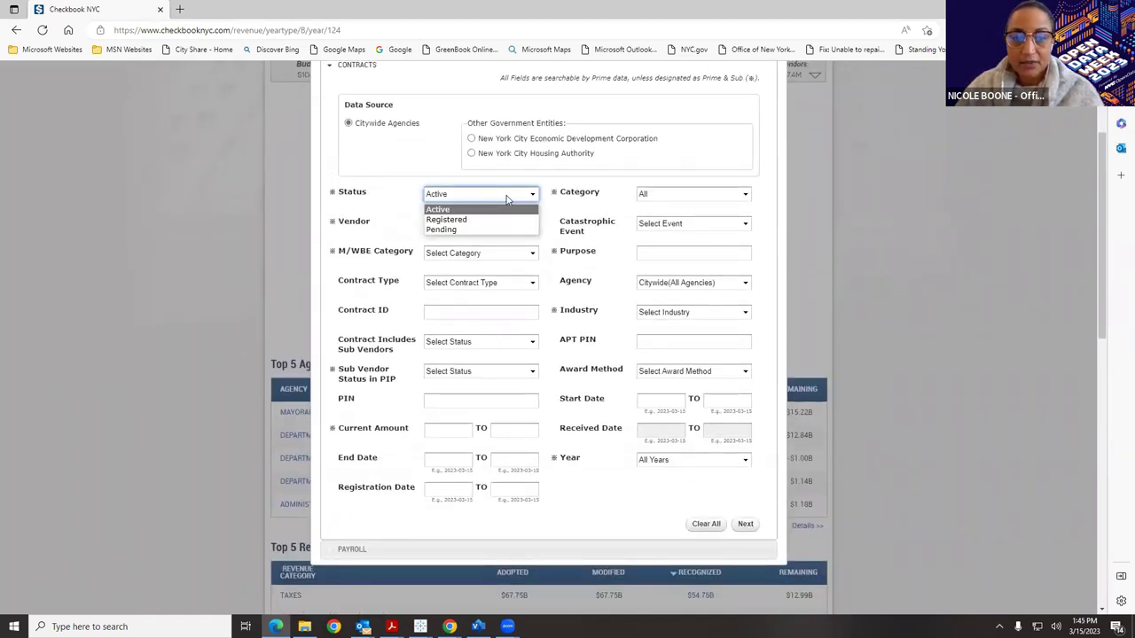
left_click(502, 231)
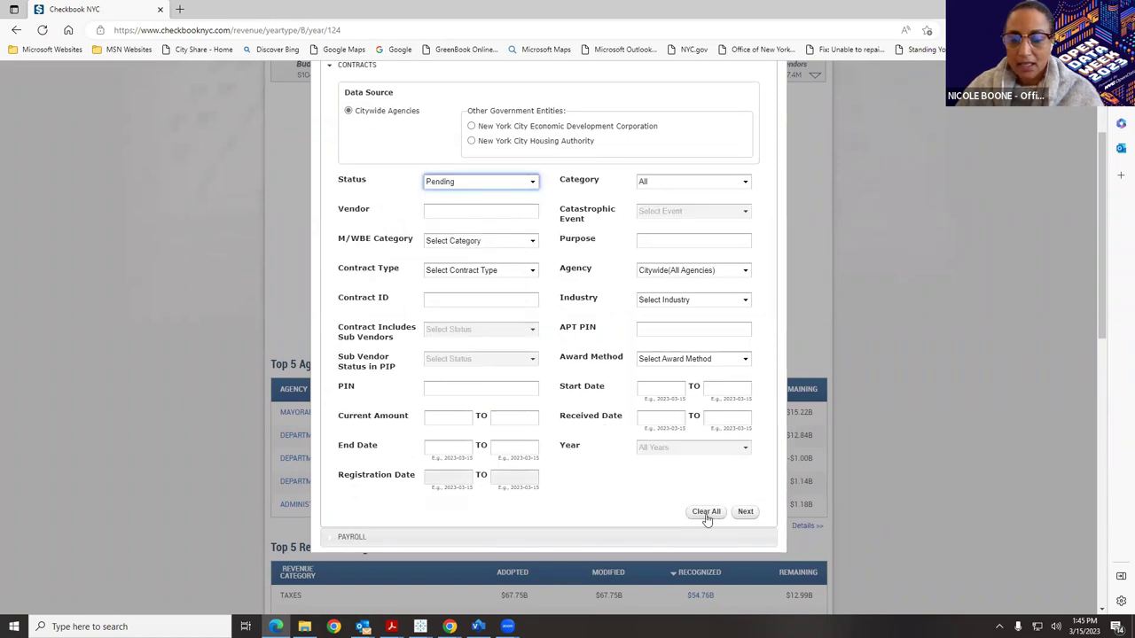
left_click(744, 513)
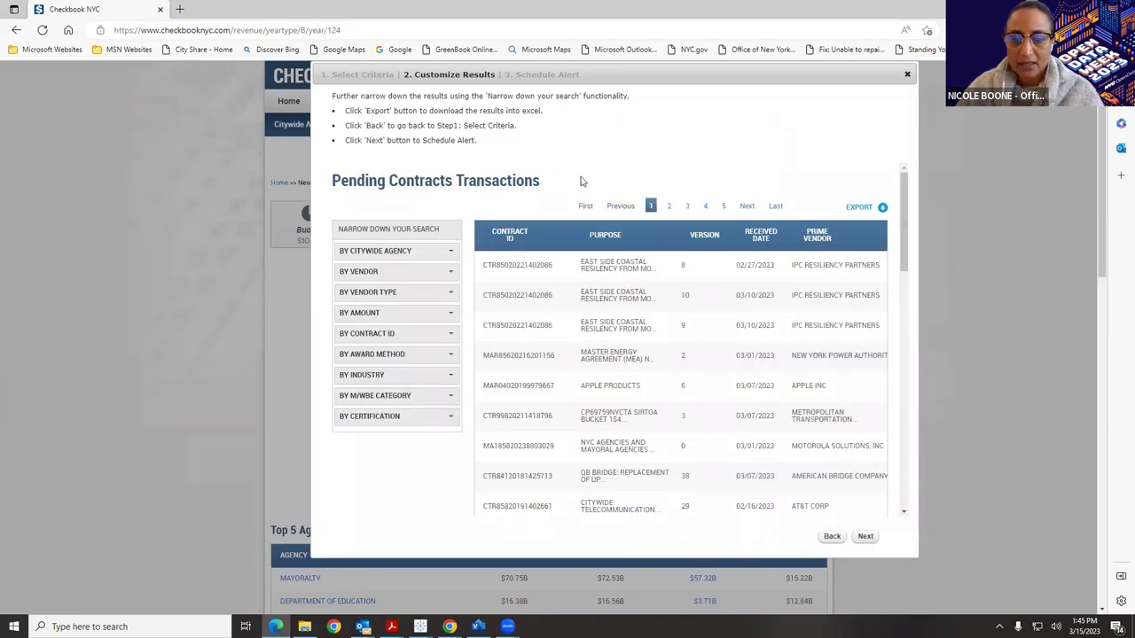
Name the alert 'Pending Contracts' and enter the notification e-mail address.
left_click(864, 537)
left_click(526, 220)
type("Pe")
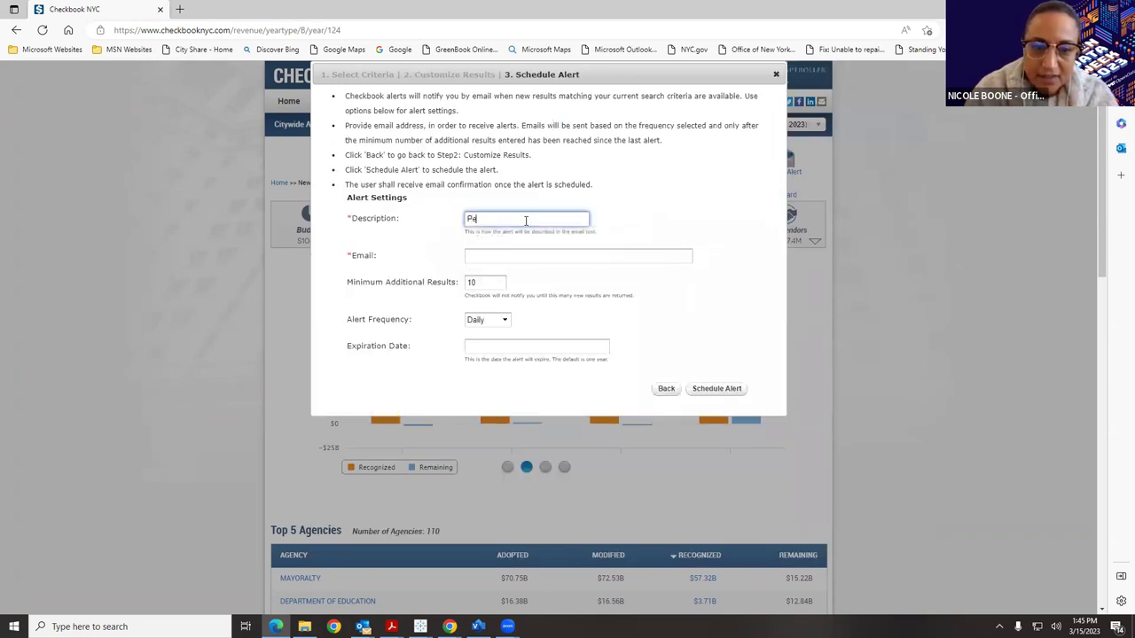
type("nding Contracts")
left_click(554, 255)
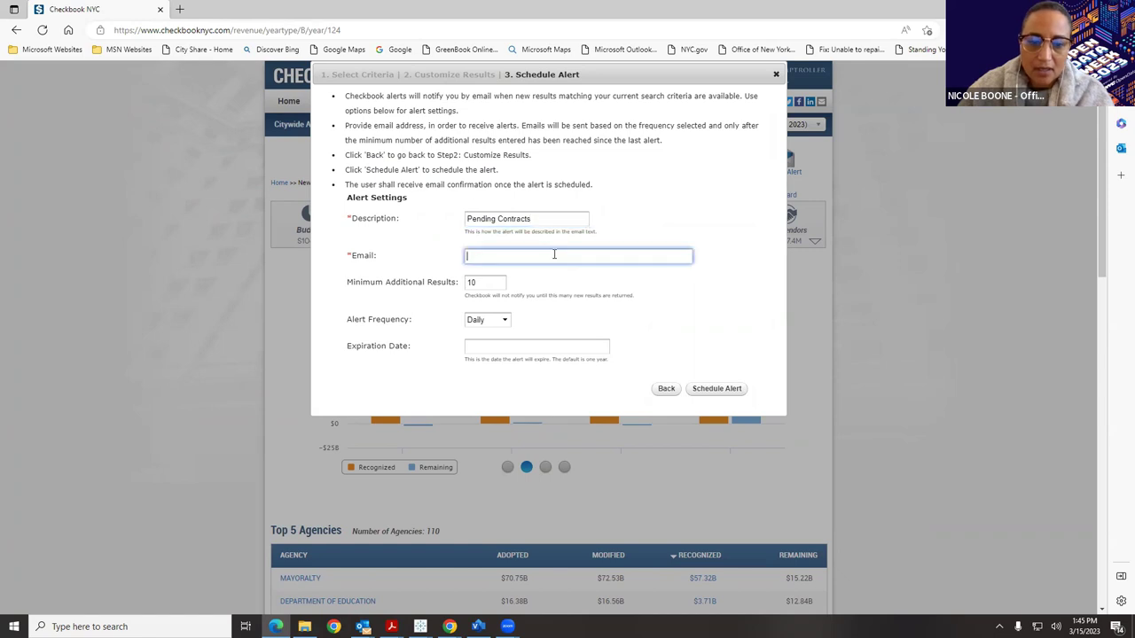
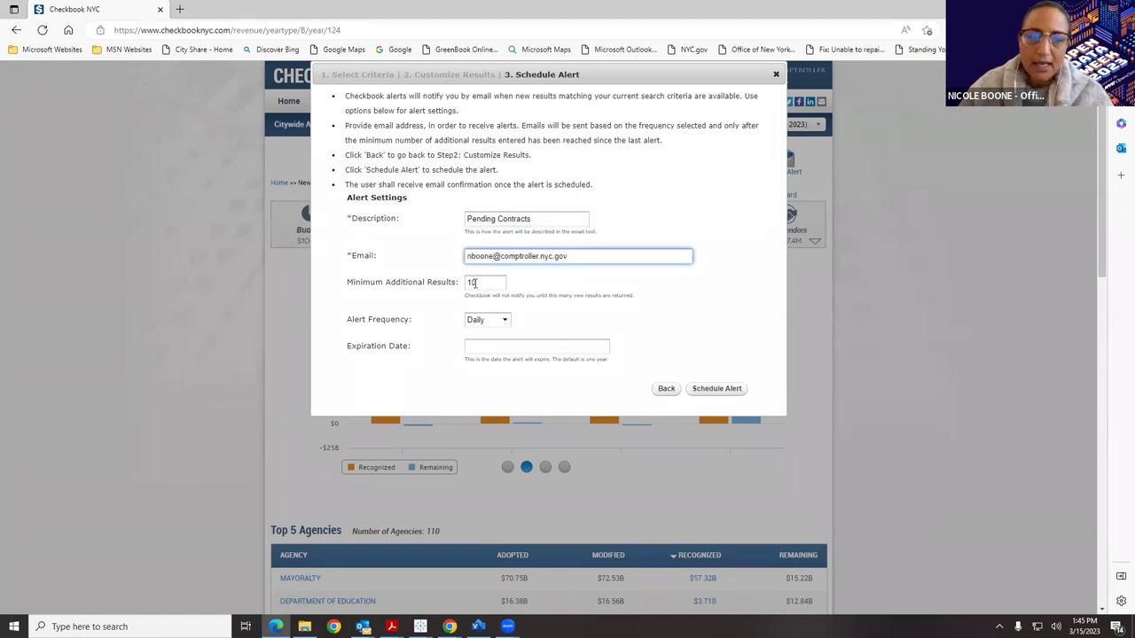
Set minimum new results to 1 and expiration to 2023-03-31, then schedule the alert.
left_click(475, 283)
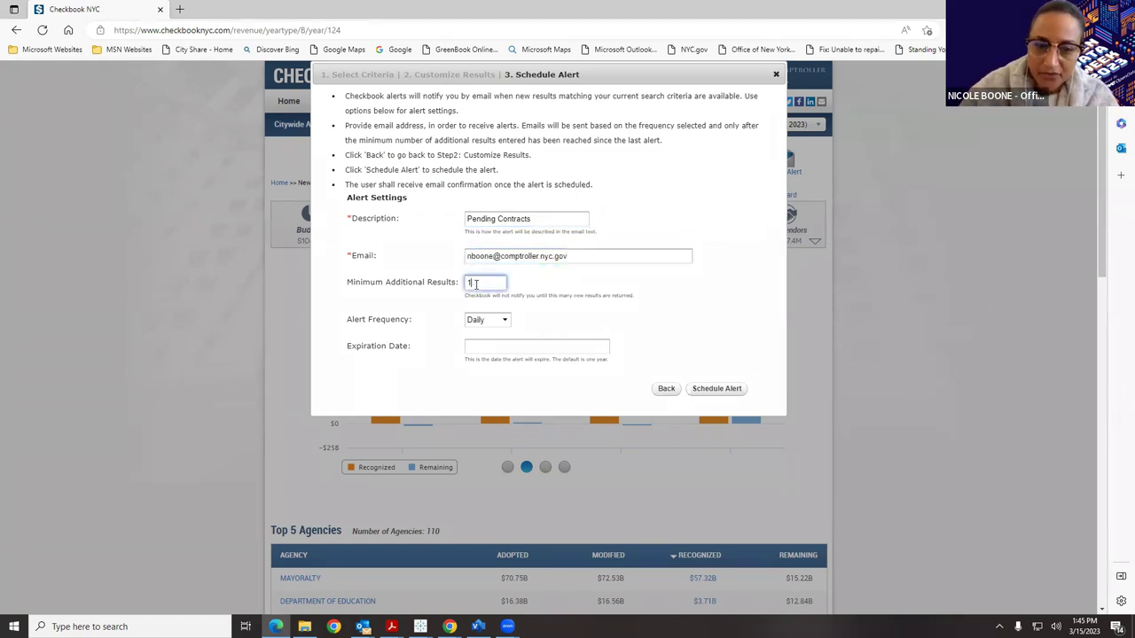
key("BackSpace")
left_click(498, 348)
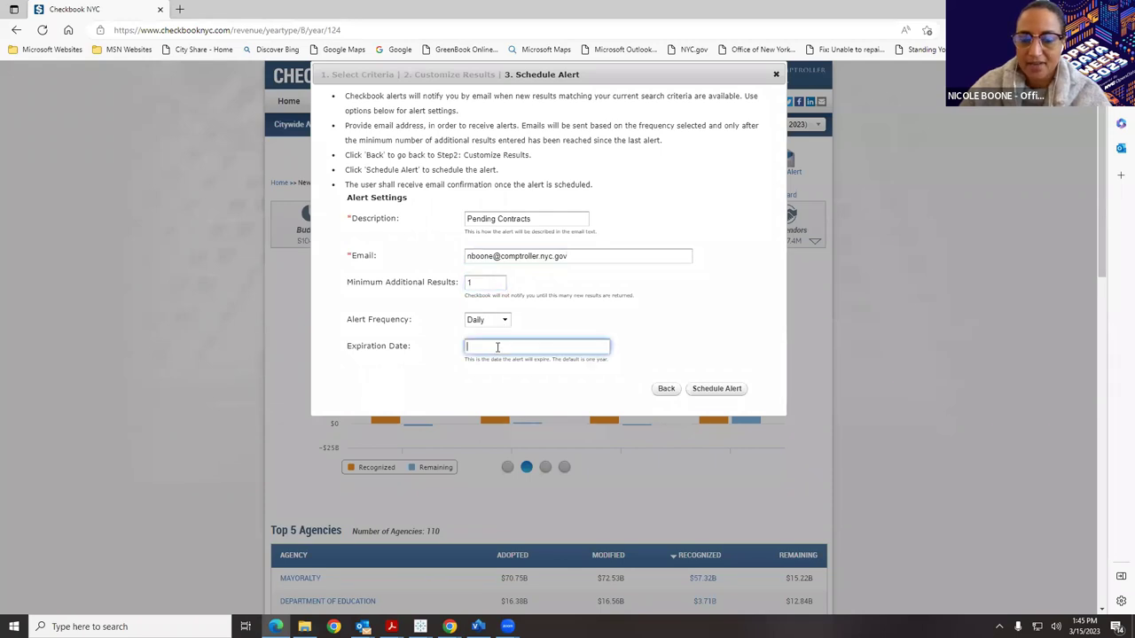
left_click(573, 447)
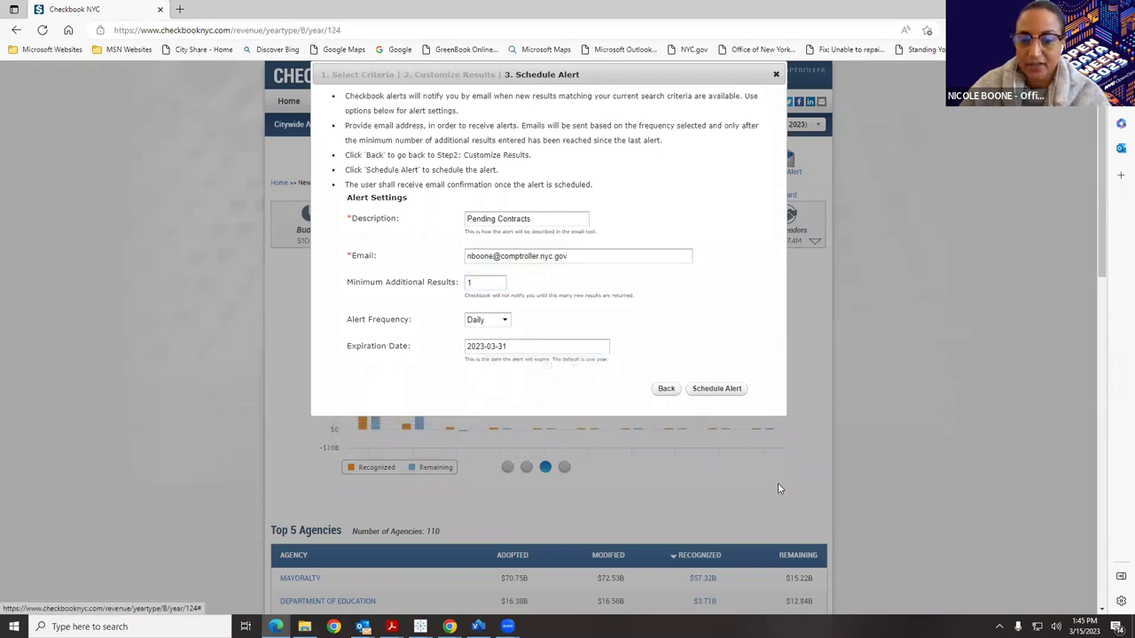
left_click(716, 391)
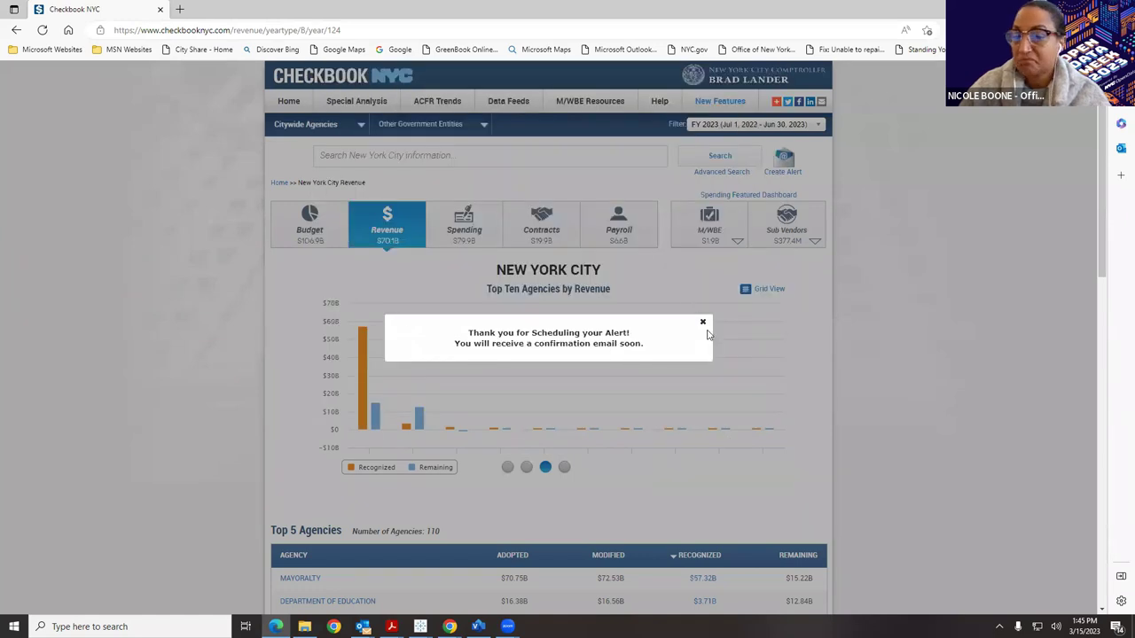
Dismiss the alert thank-you popup and bring up the Advanced Search form.
left_click(703, 322)
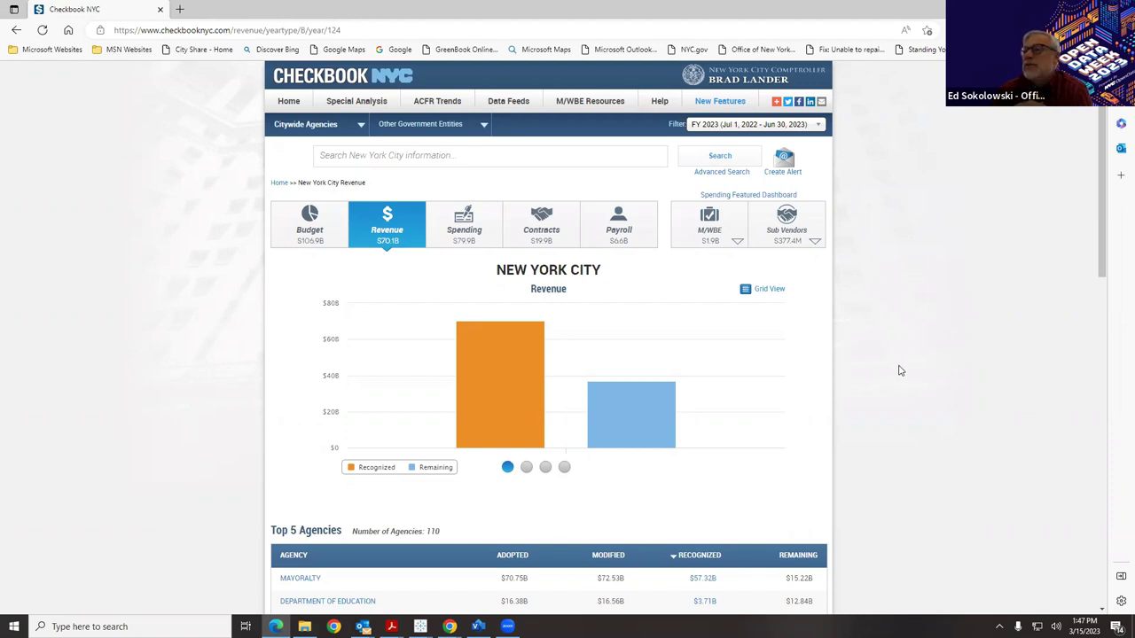
left_click(705, 178)
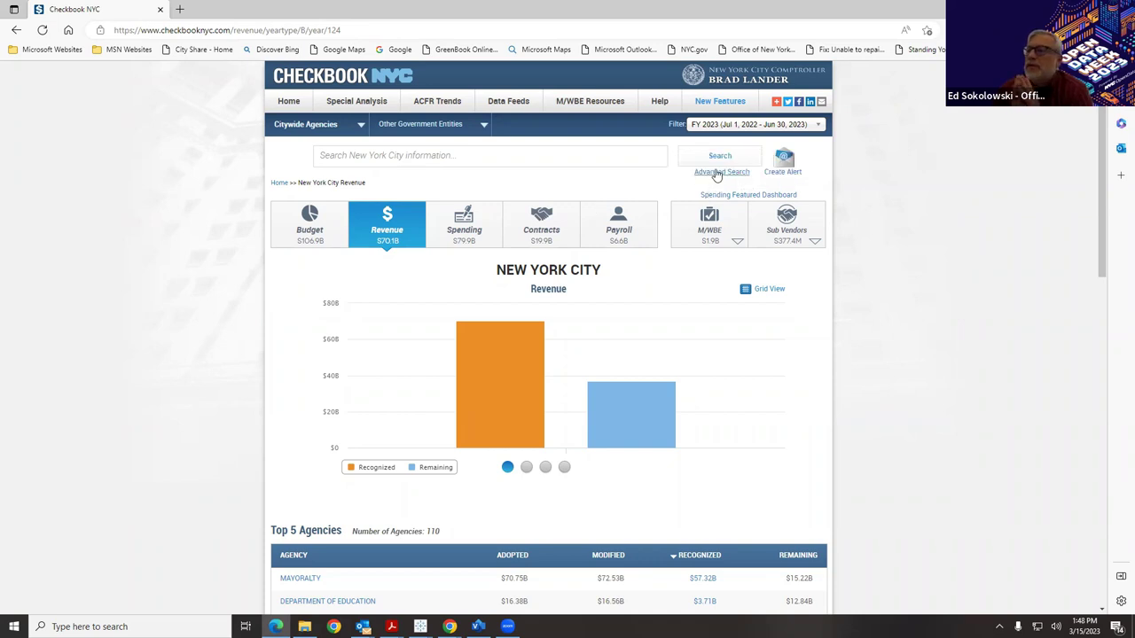
left_click(716, 175)
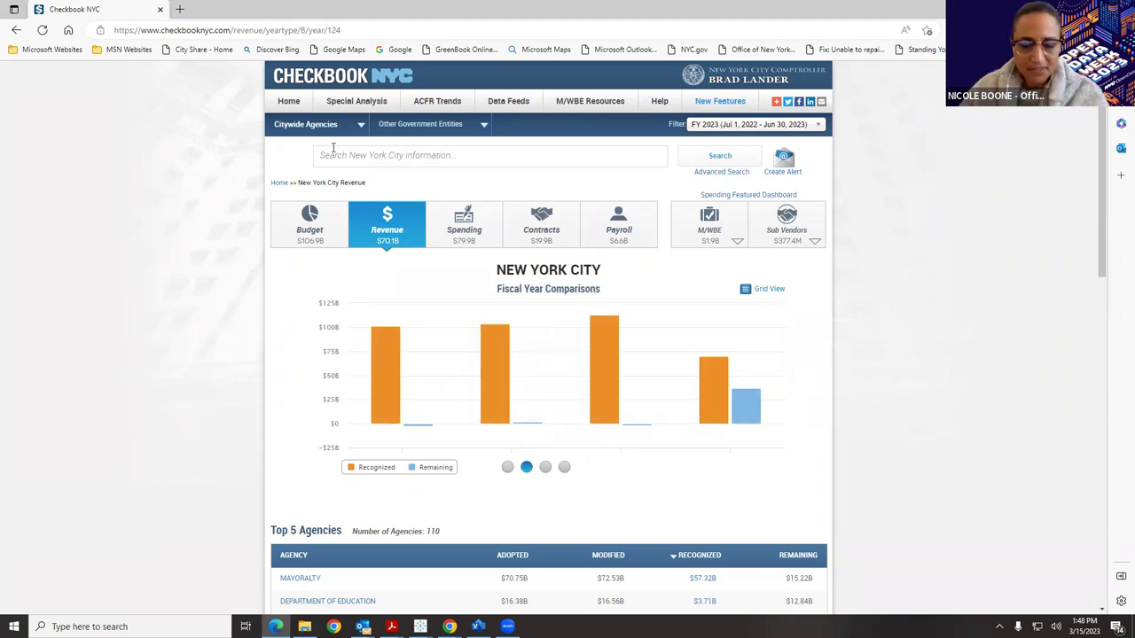
Search Contracts with Purpose 'Opioid settlement', fixing its spelling before submitting.
left_click(715, 174)
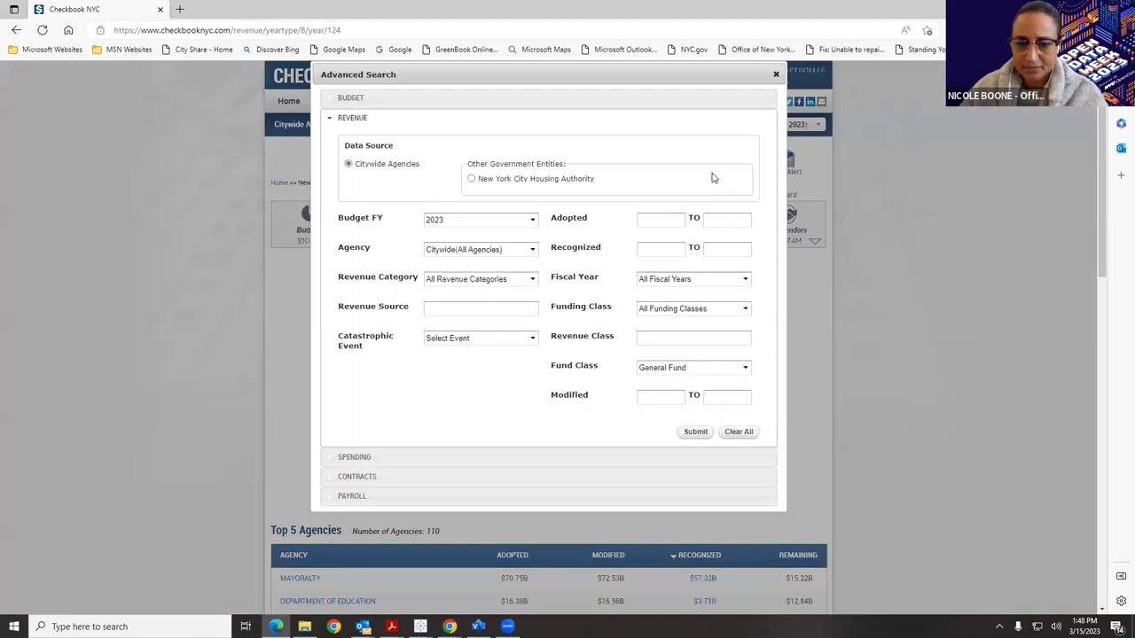
left_click(421, 476)
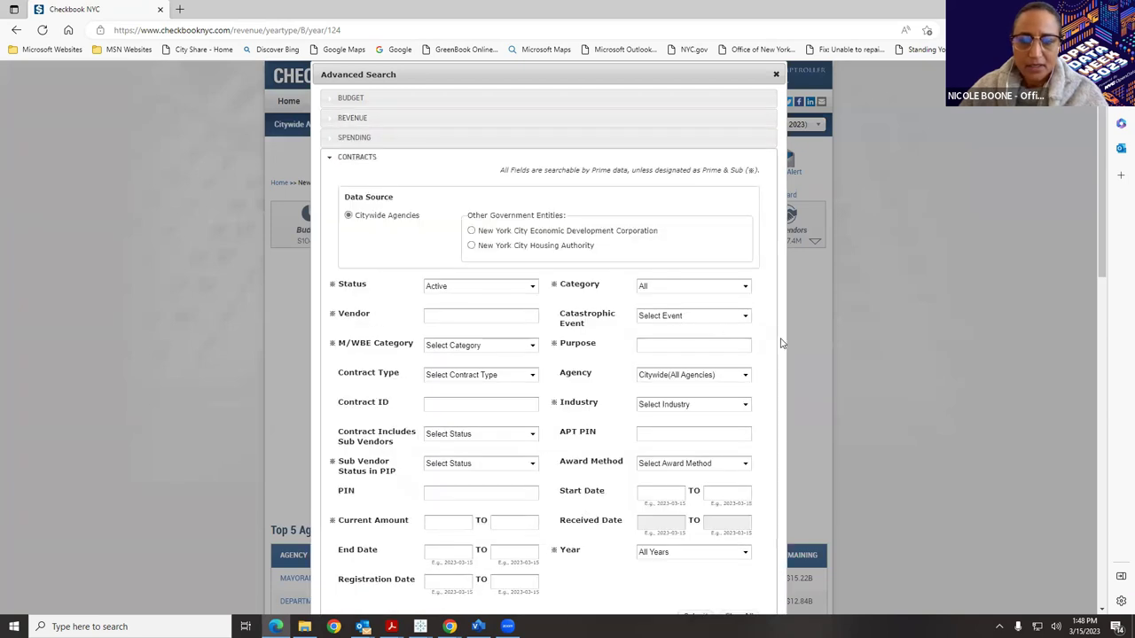
triple_click(668, 342)
left_click(722, 343)
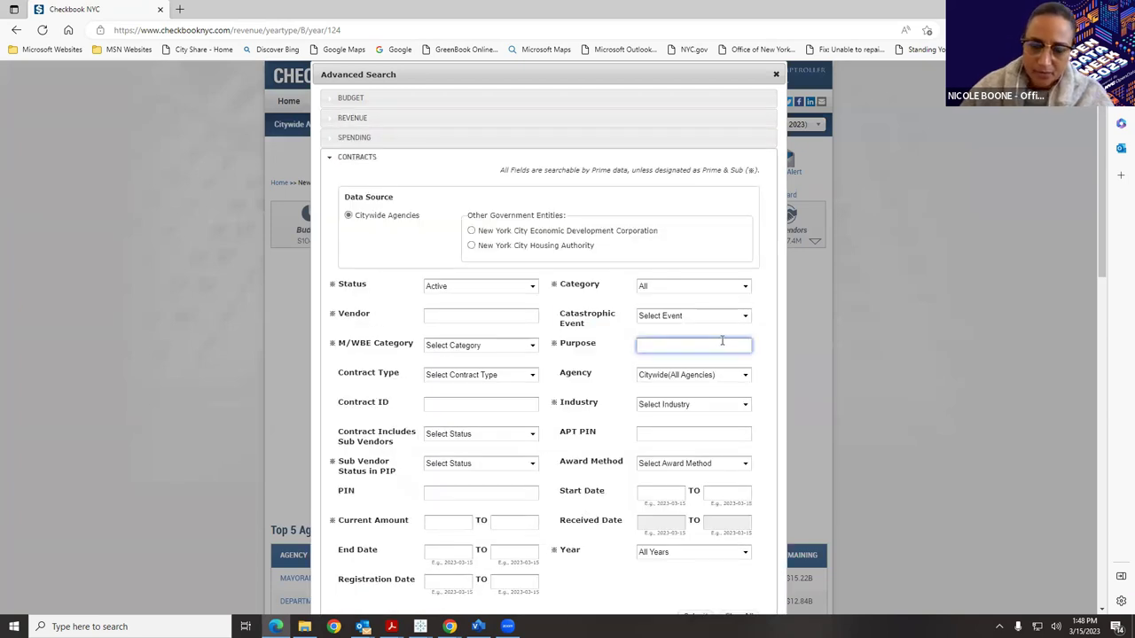
type("Opiod")
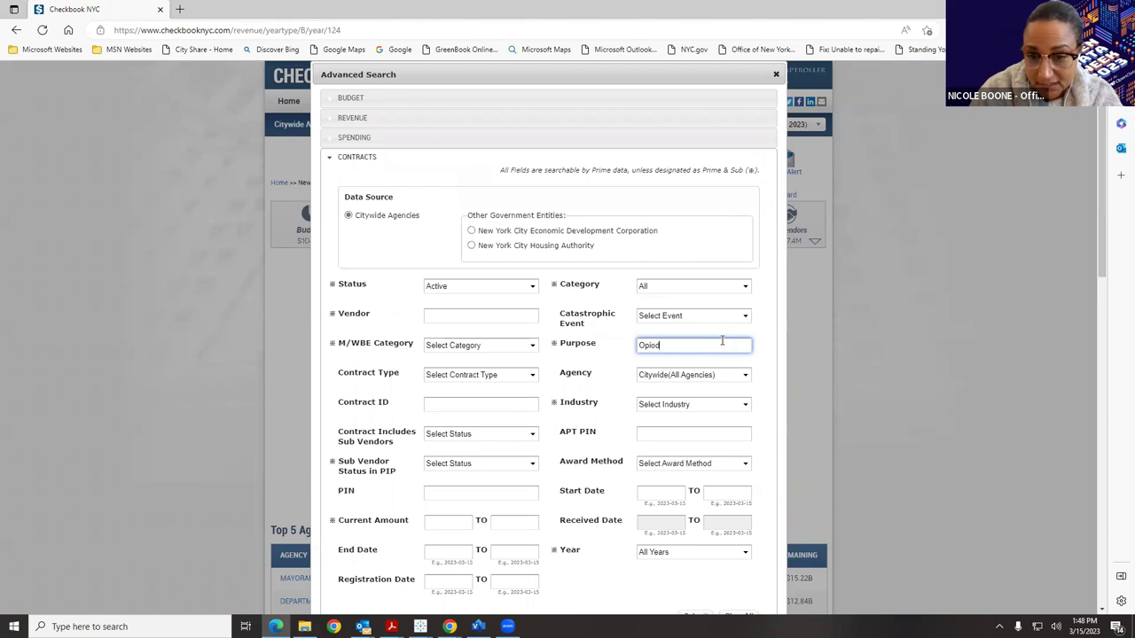
key("BackSpace")
key("BackSpace")
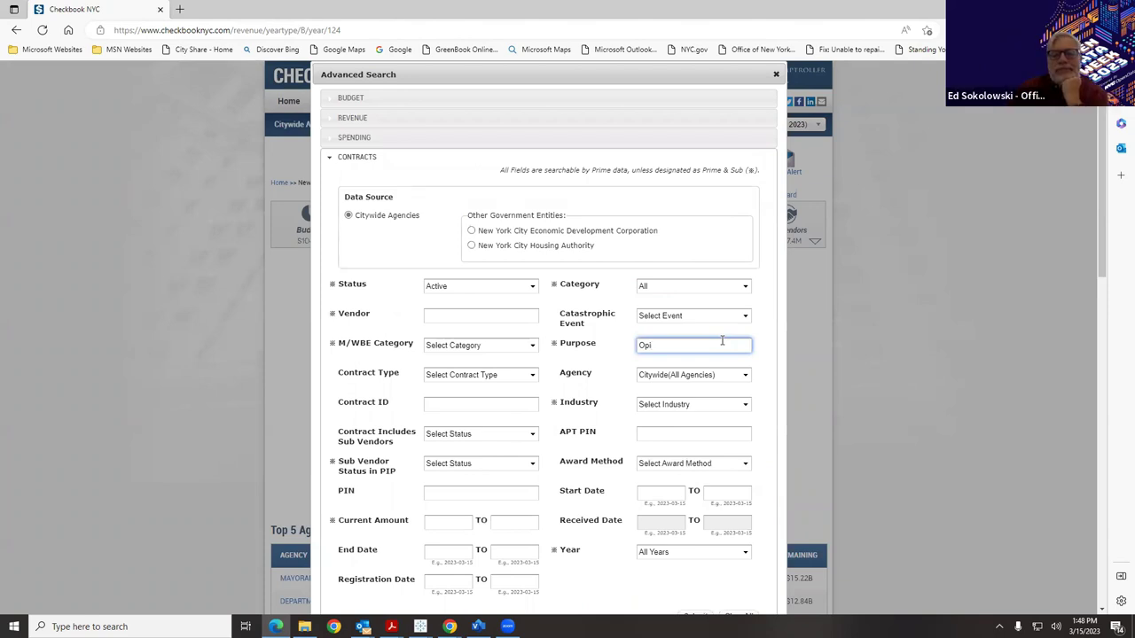
type("oid settle")
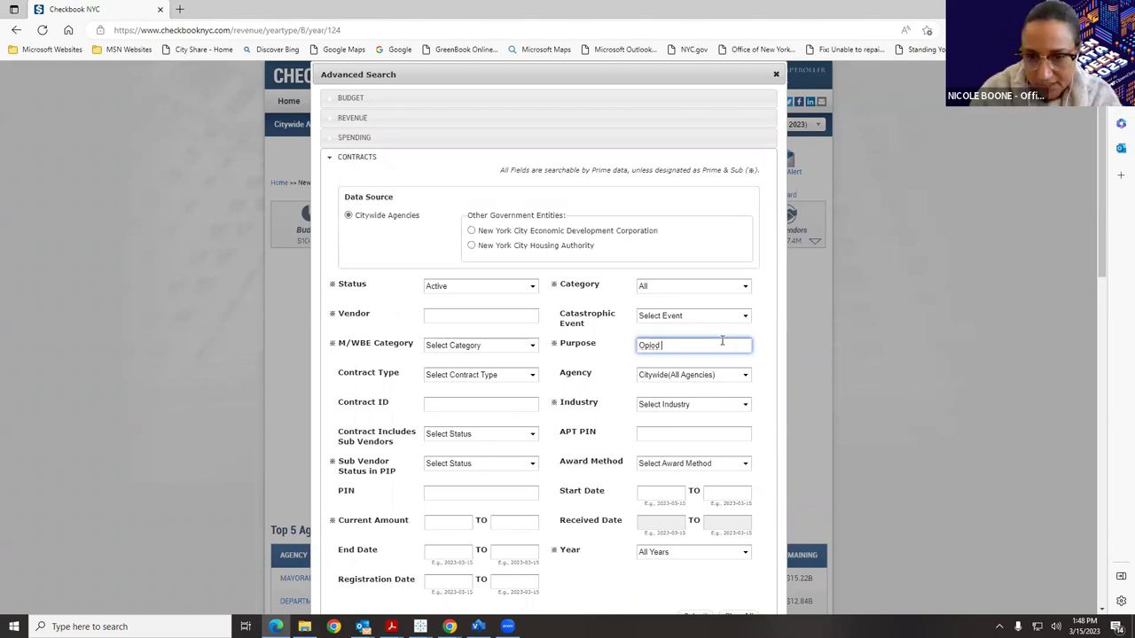
type("ment")
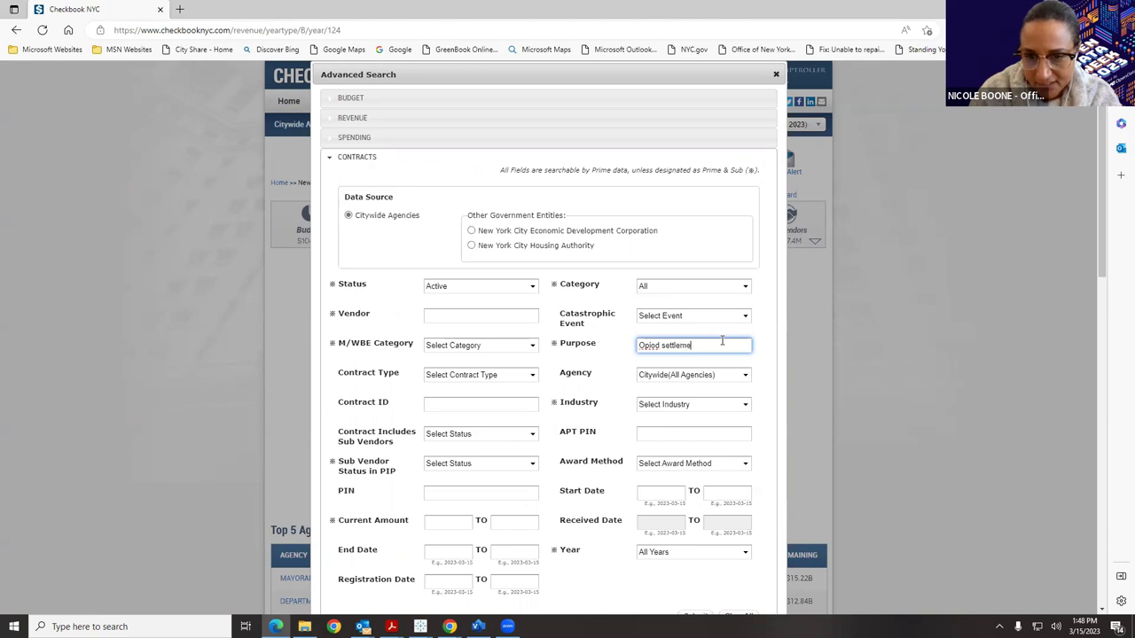
right_click(659, 346)
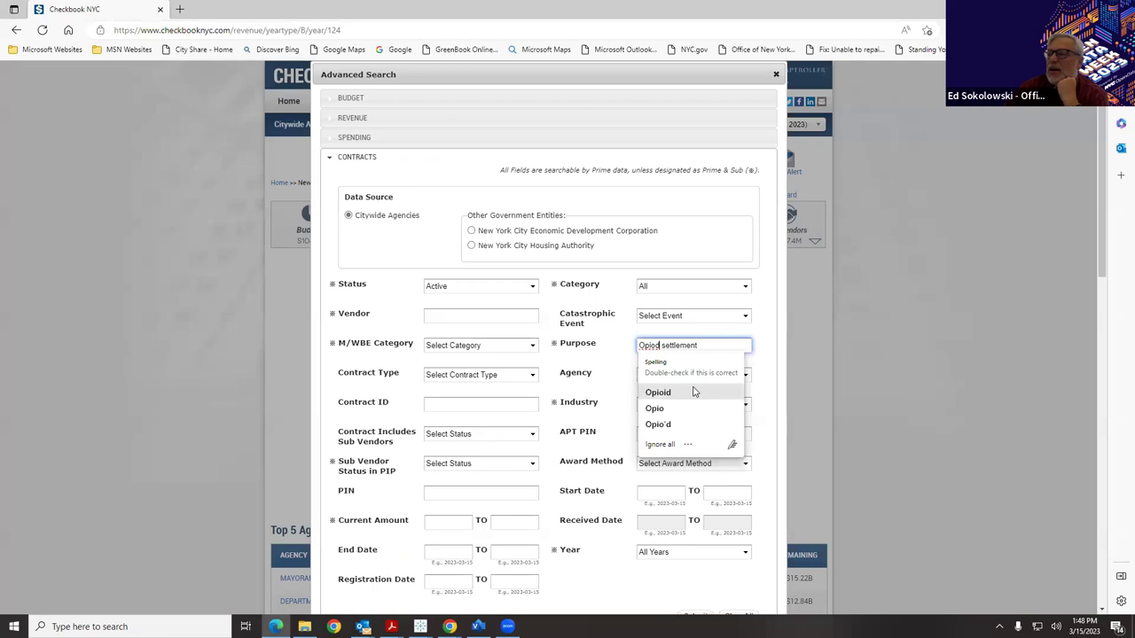
left_click(694, 392)
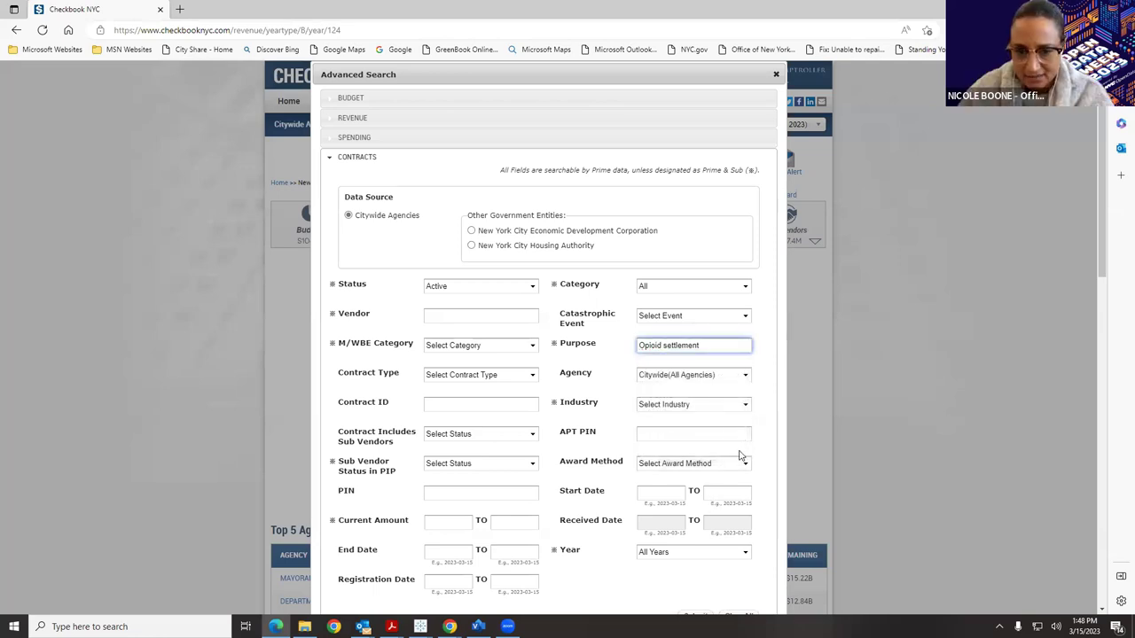
left_click(692, 534)
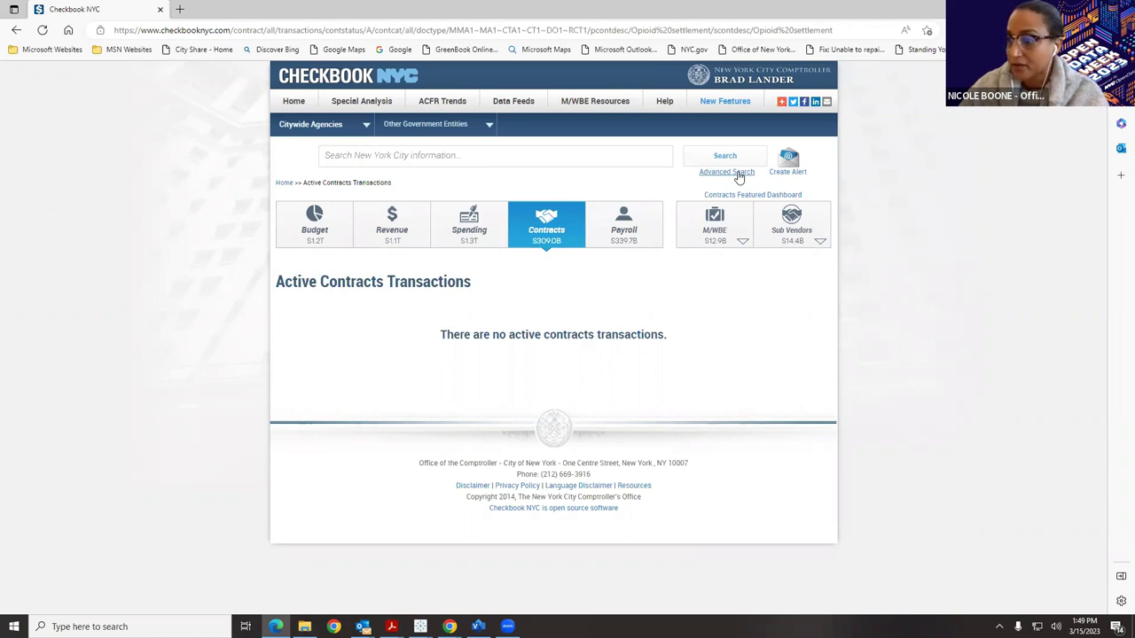
Submit a Spending search for agency Health and Hospitals, fiscal year FY 2023.
left_click(738, 174)
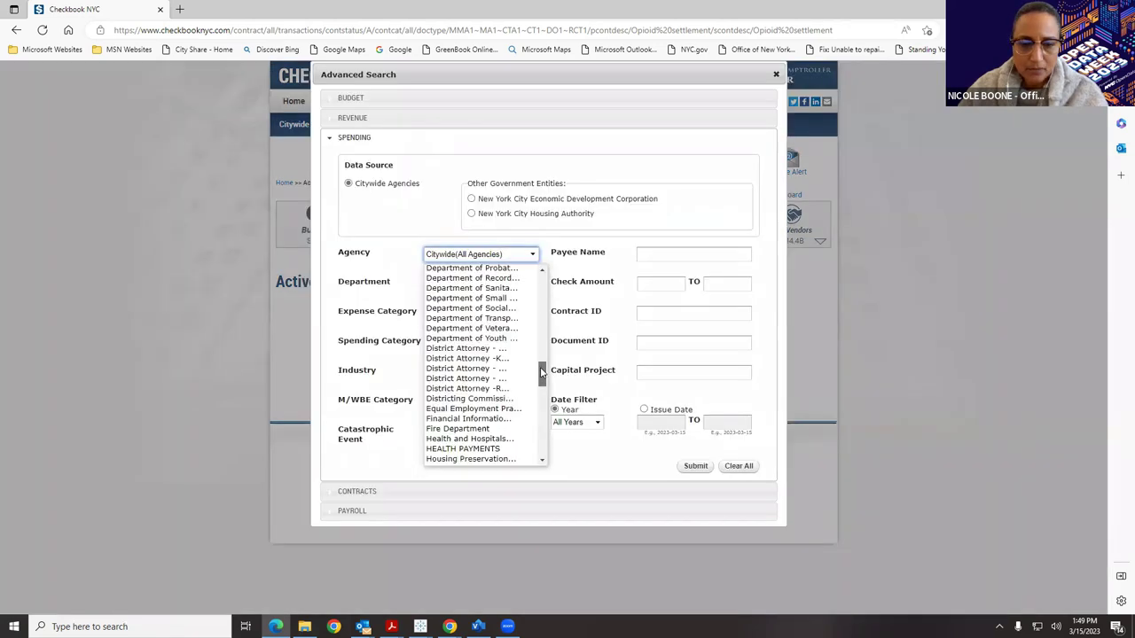
scroll(541, 373, "down", 2)
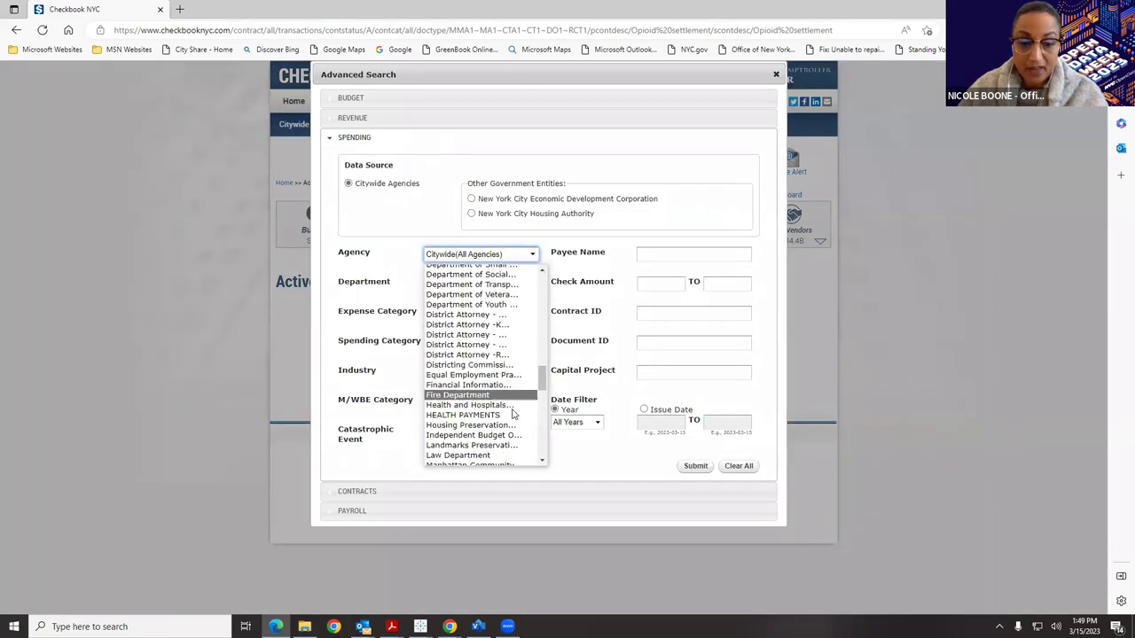
left_click(514, 405)
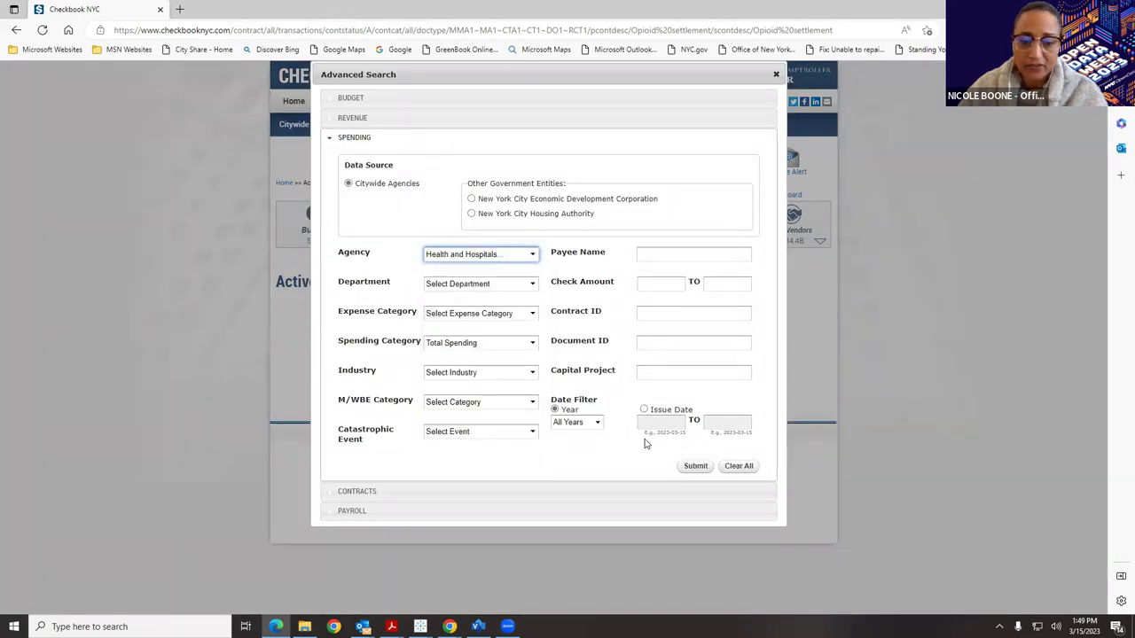
left_click(581, 426)
left_click(581, 448)
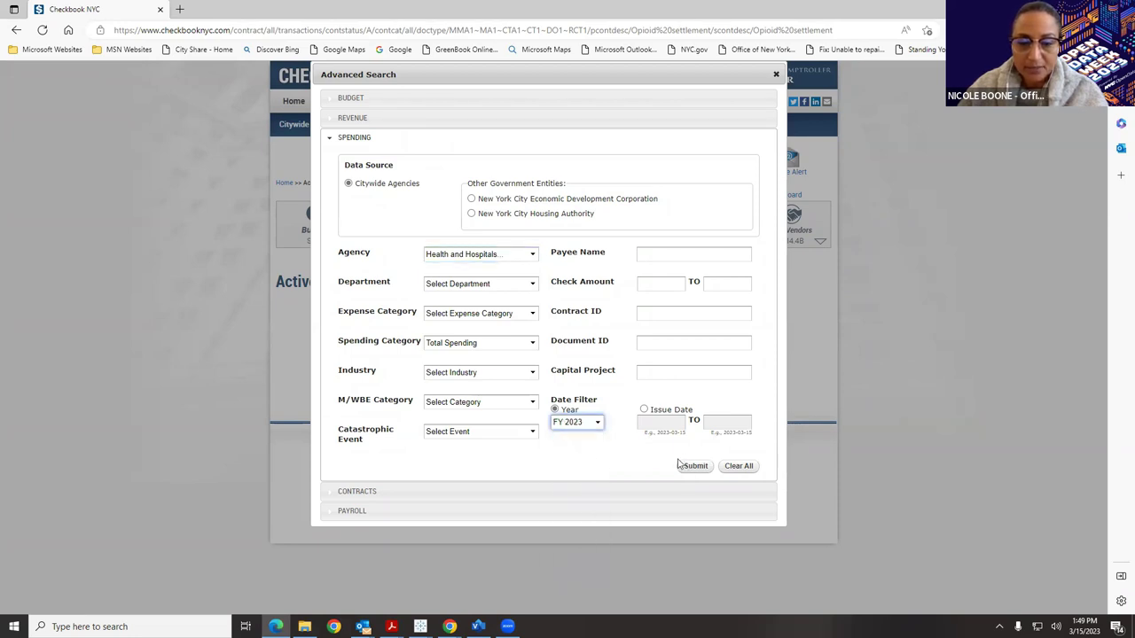
left_click(699, 468)
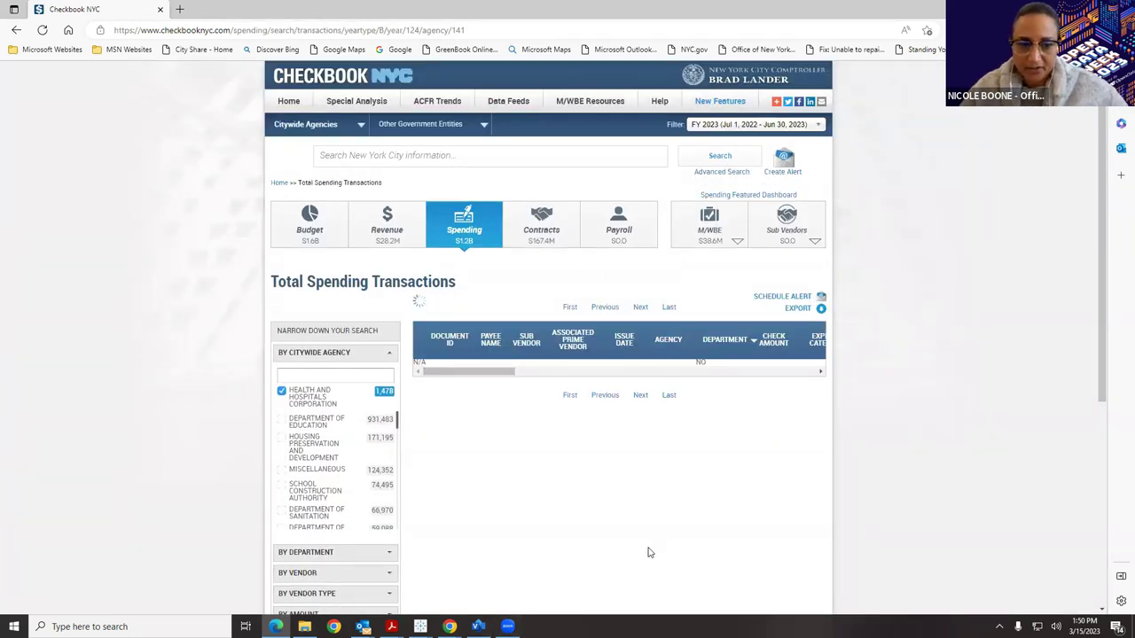
Reload the 1,478 transactions and export all pages as CSV via Download Data.
scroll(800, 150, "down", 2)
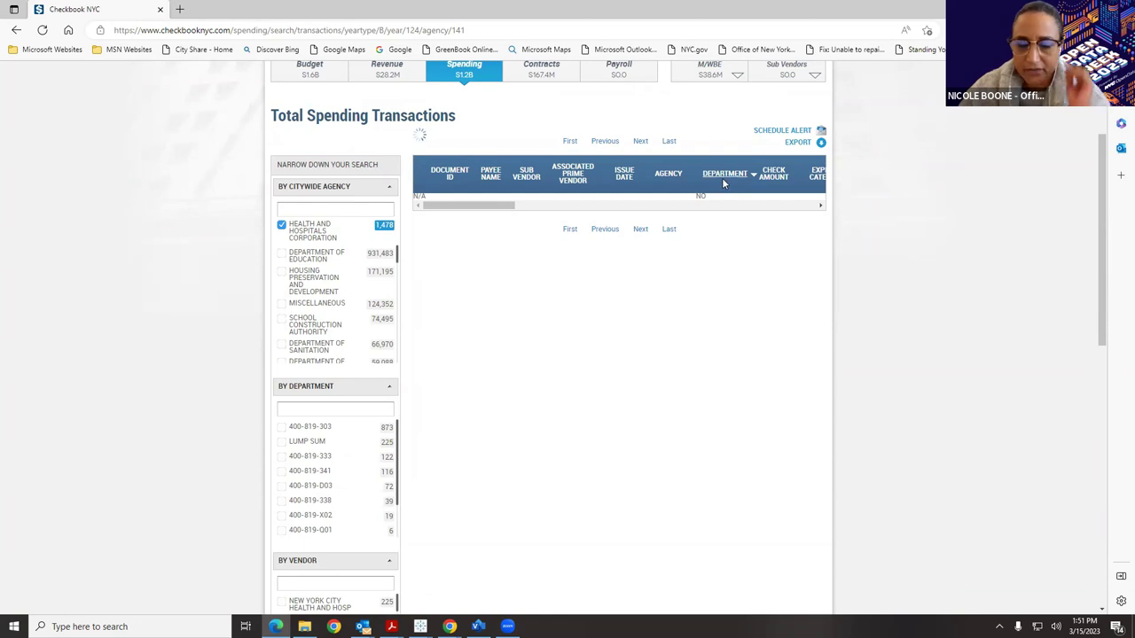
scroll(412, 486, "down", 8)
scroll(419, 478, "up", 10)
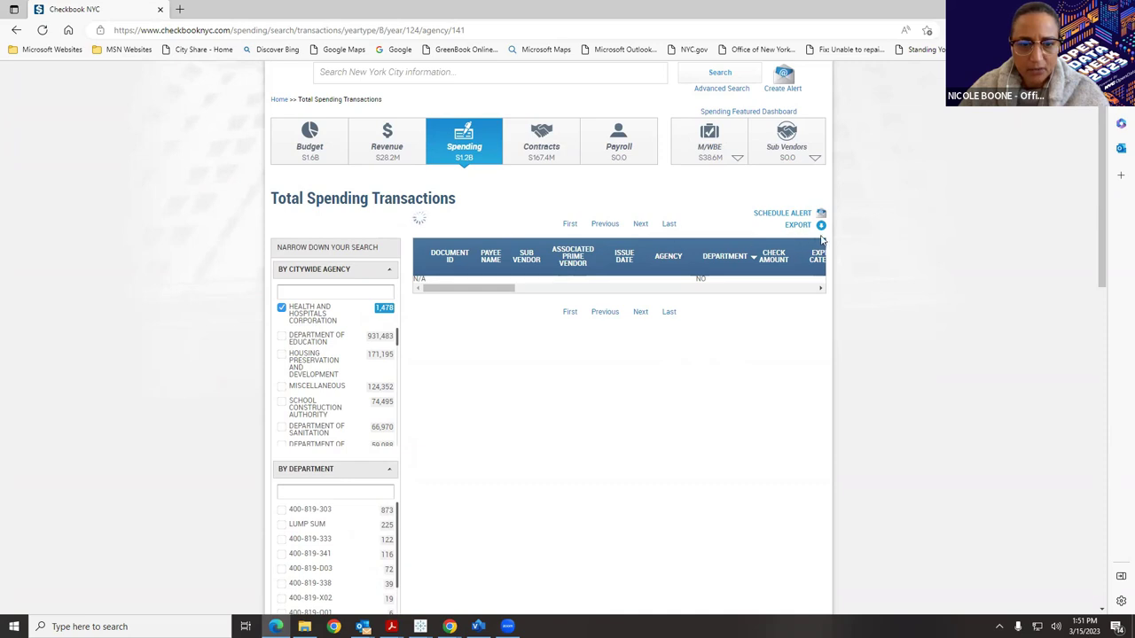
scroll(804, 240, "up", 1)
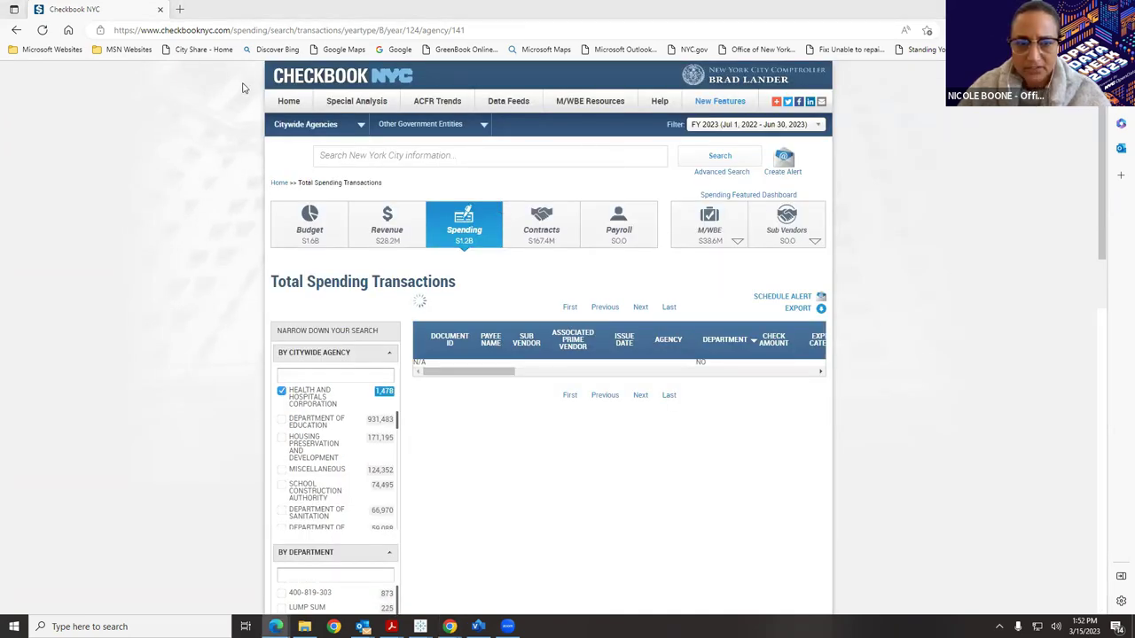
left_click(41, 31)
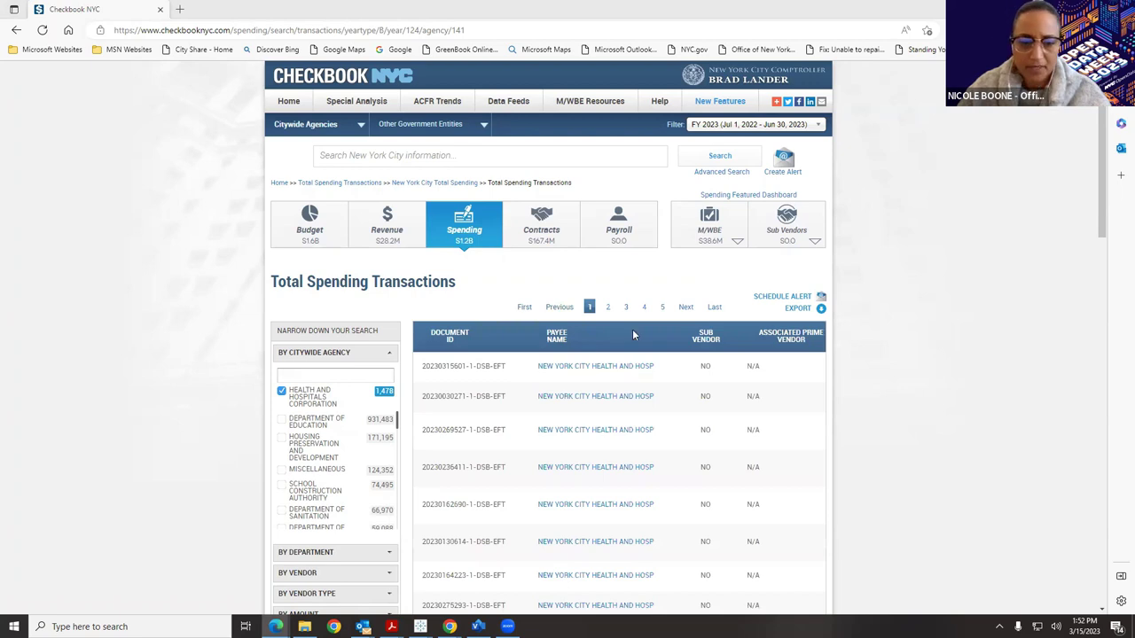
left_click(807, 308)
left_click(658, 399)
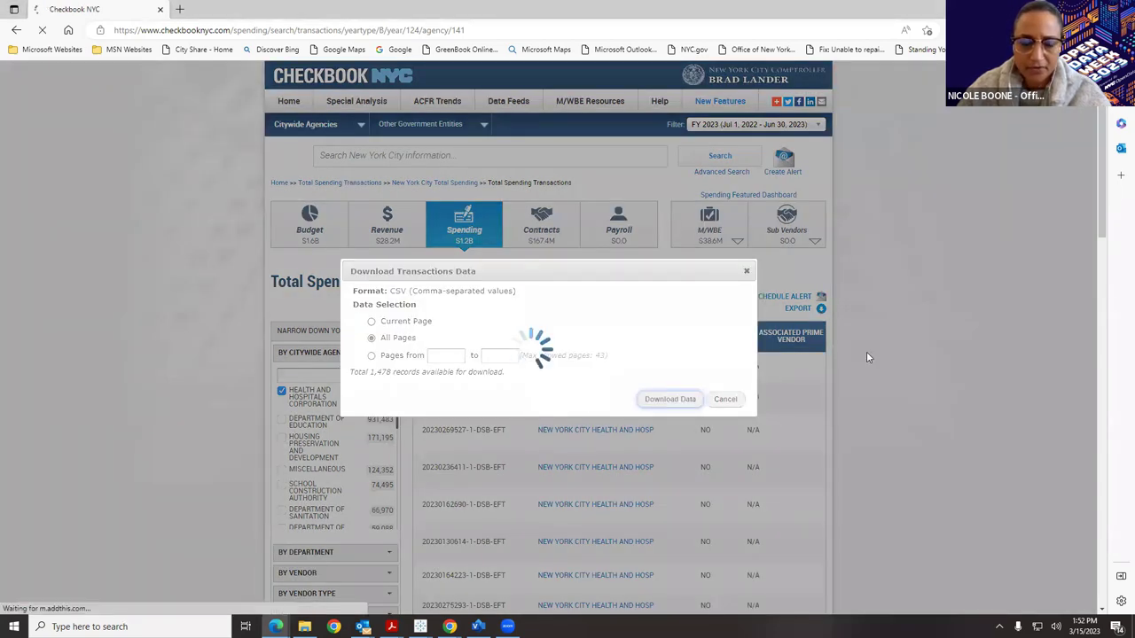
Open TransactionsData (96).csv, widen Expense Category, and open then cancel its filter.
left_click(898, 82)
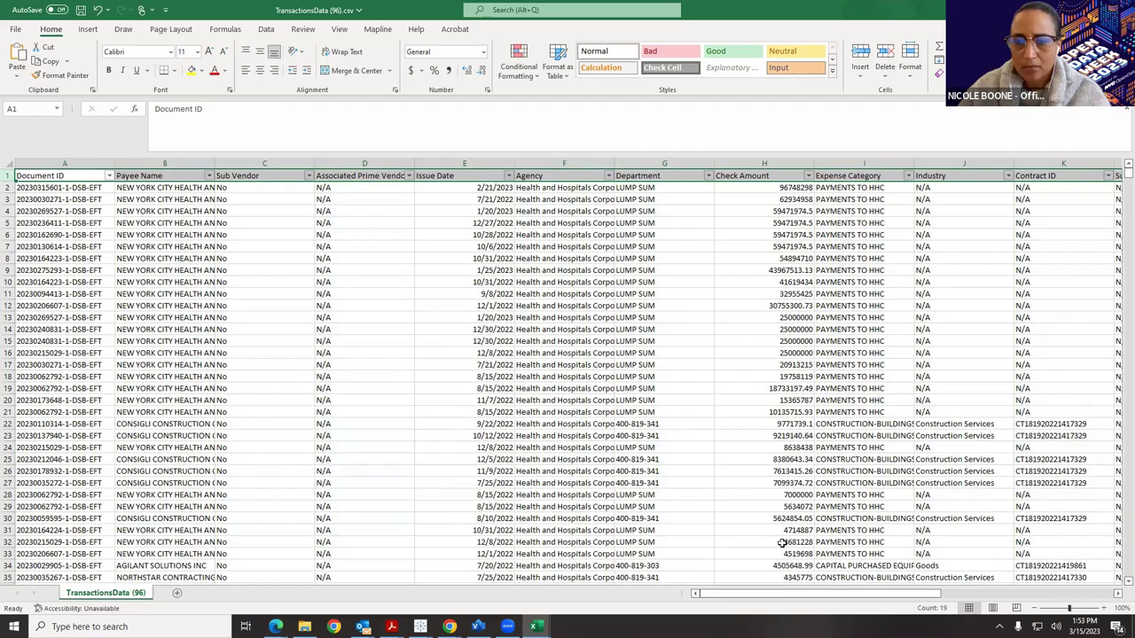
left_click_drag(825, 601, 898, 608)
left_click_drag(575, 162, 610, 163)
left_click(606, 175)
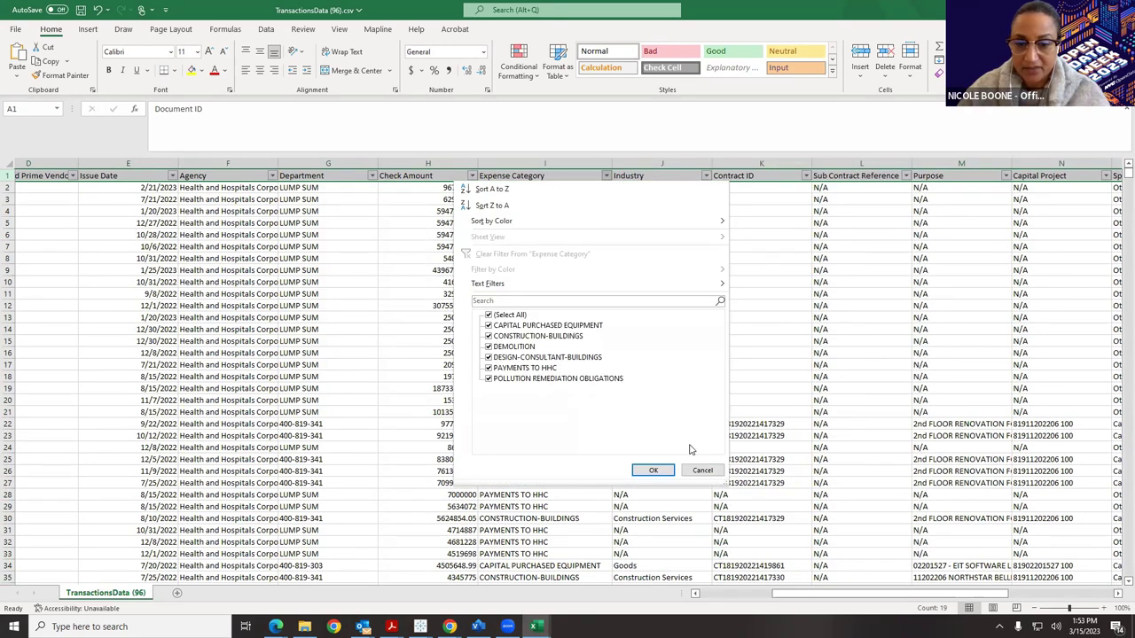
left_click(702, 470)
Widen Purpose, try filtering it for 'Op' without applying, then close without saving.
left_click_drag(887, 605, 962, 606)
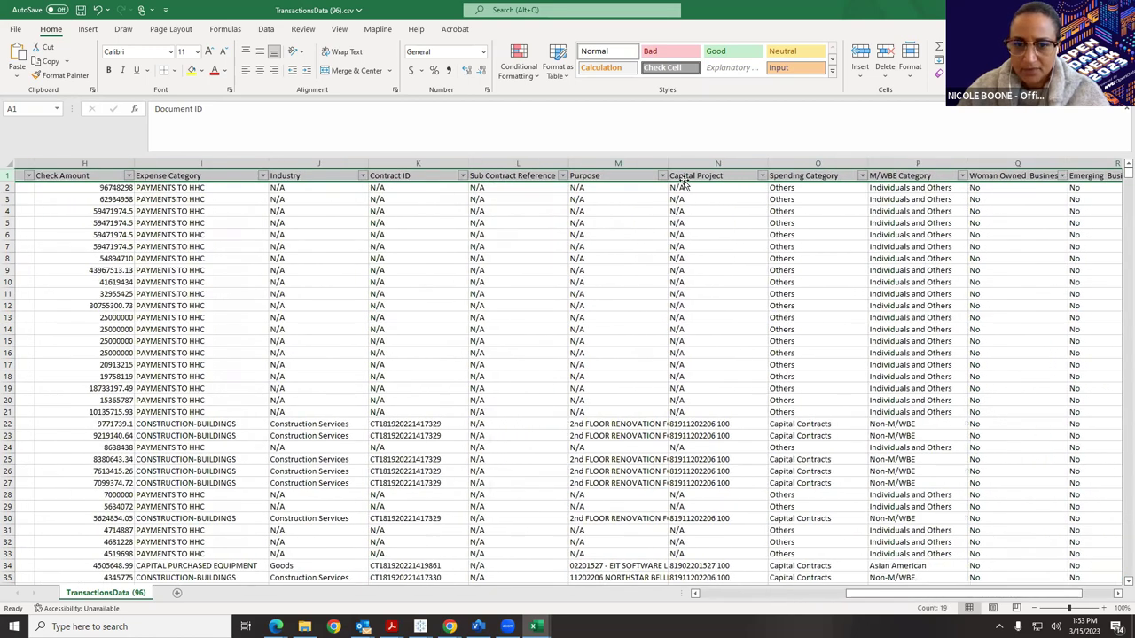
left_click_drag(756, 174, 756, 173)
left_click(751, 174)
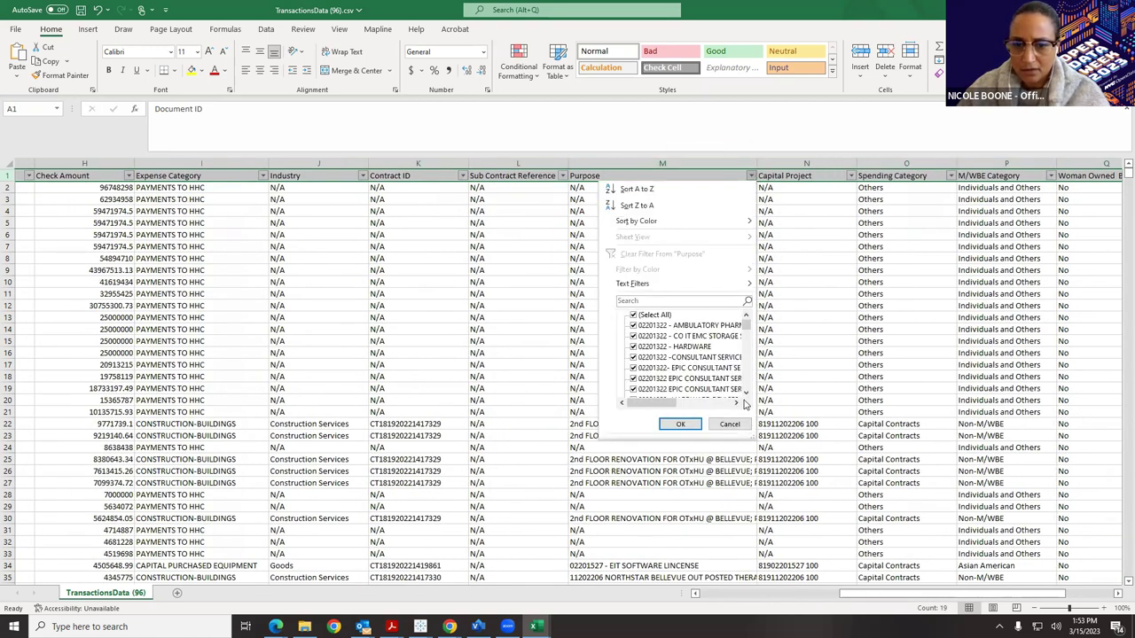
left_click_drag(752, 432, 906, 459)
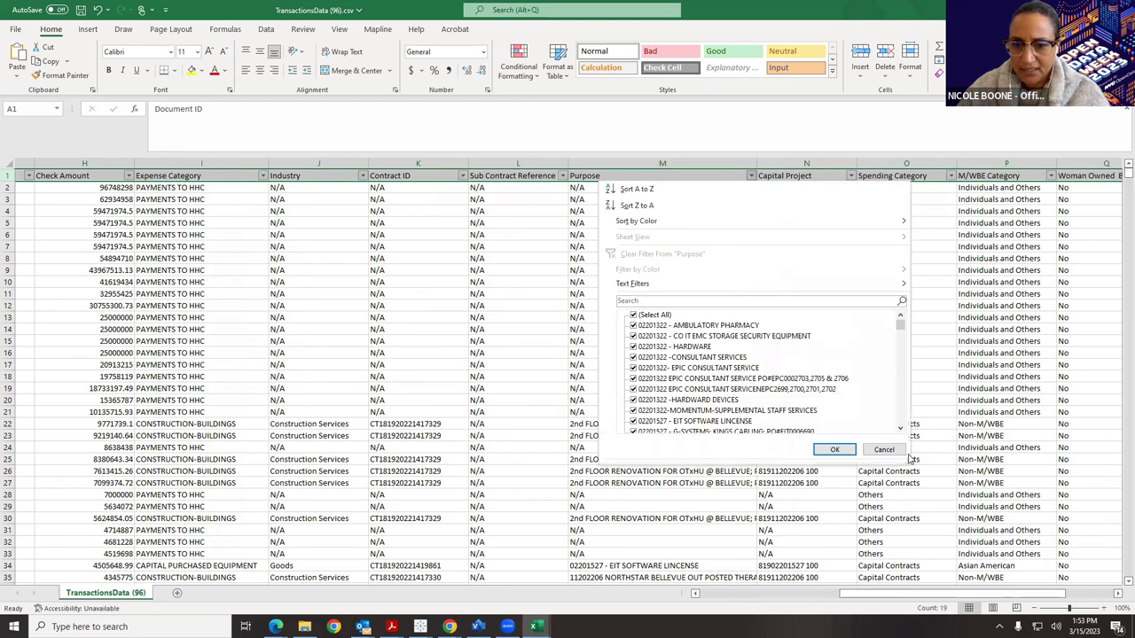
left_click(902, 428)
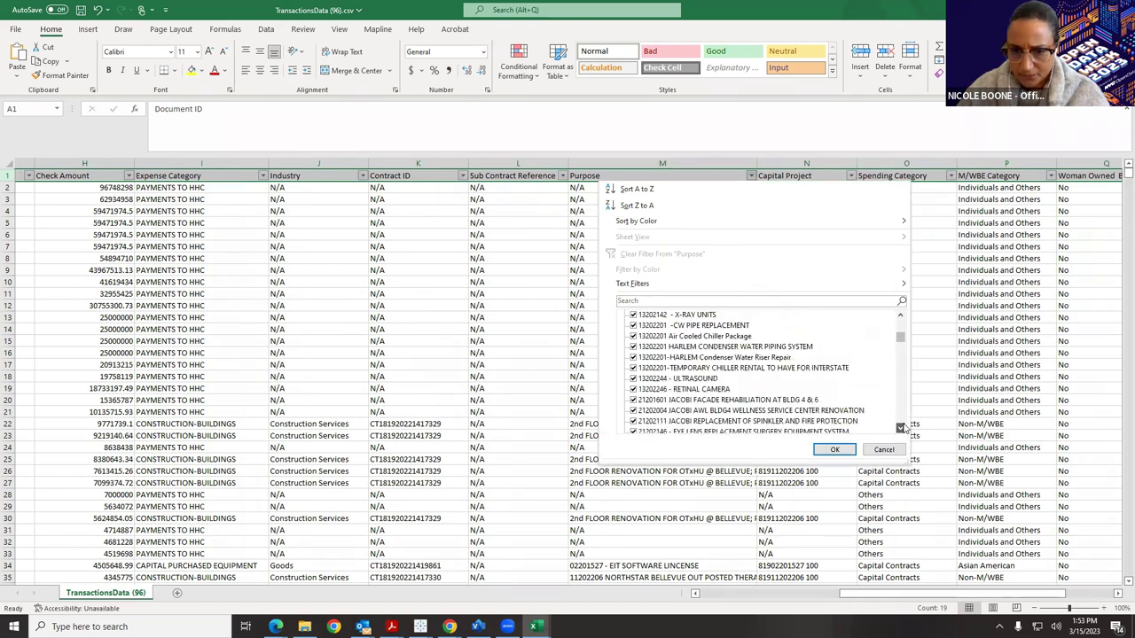
type("Opi")
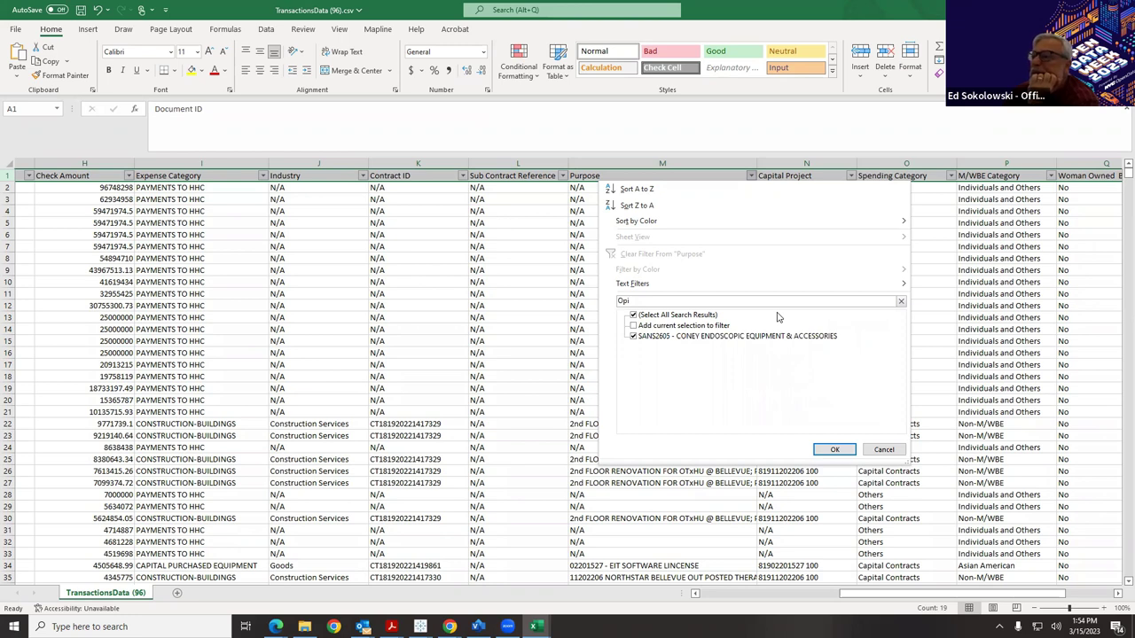
left_click(886, 450)
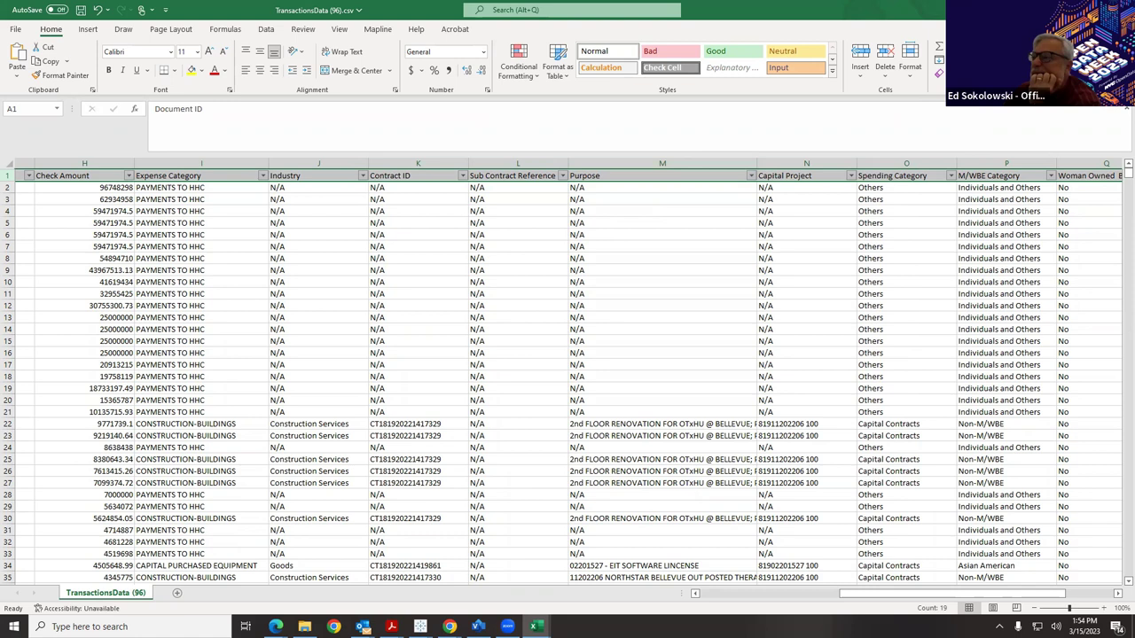
key("ctrl+w")
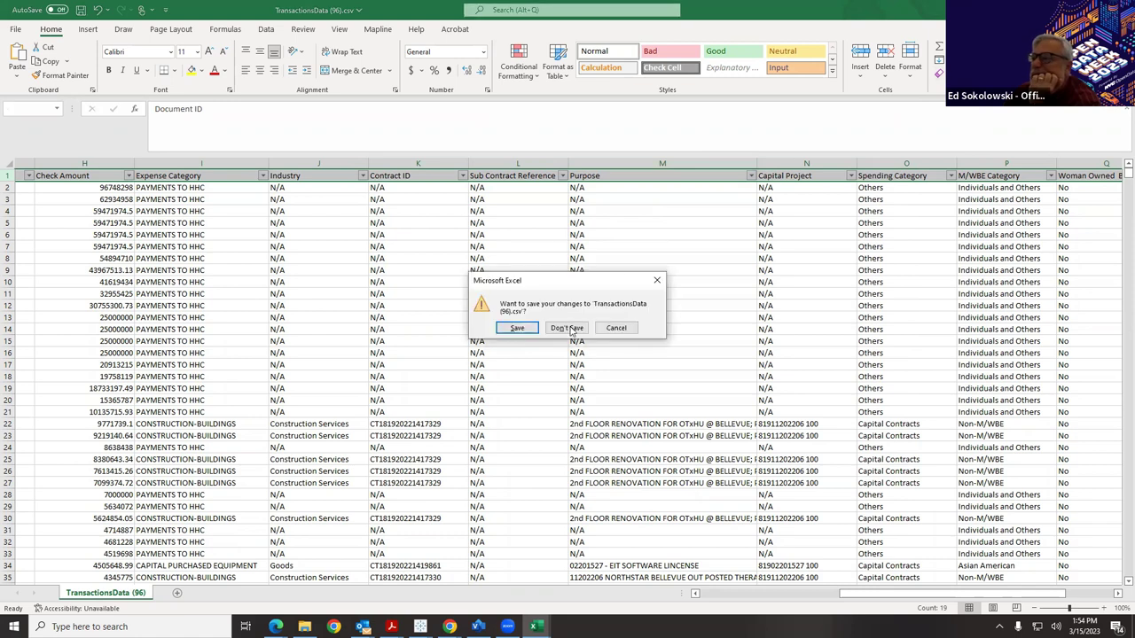
left_click(571, 327)
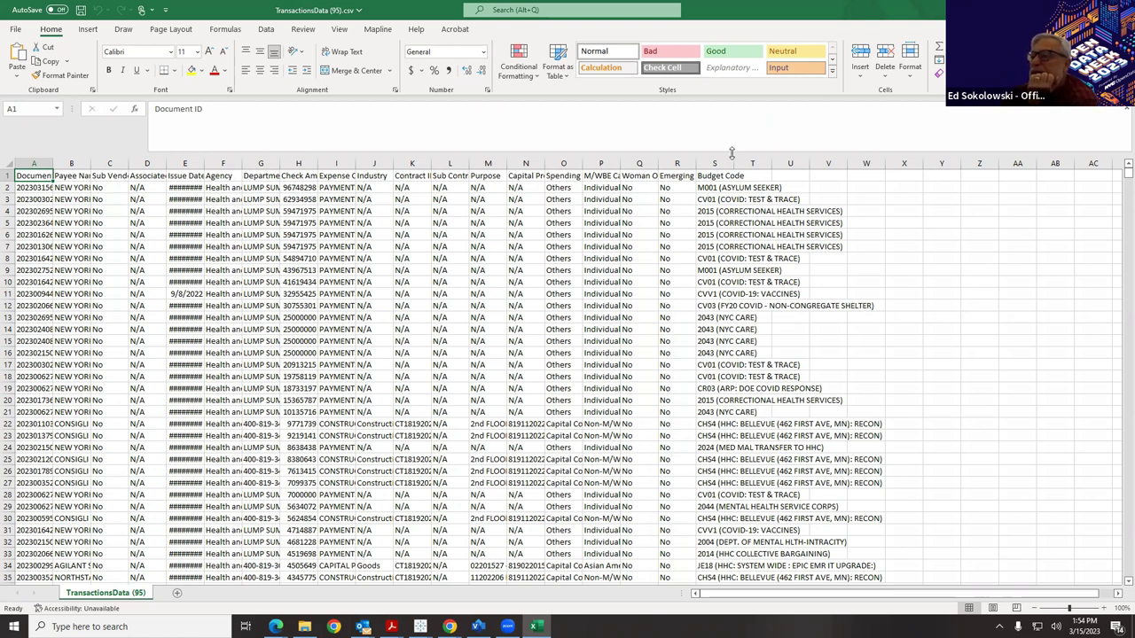
Widen column S, scroll through the rows, then close TransactionsData (95).csv with Don't Save.
left_click_drag(733, 163, 953, 161)
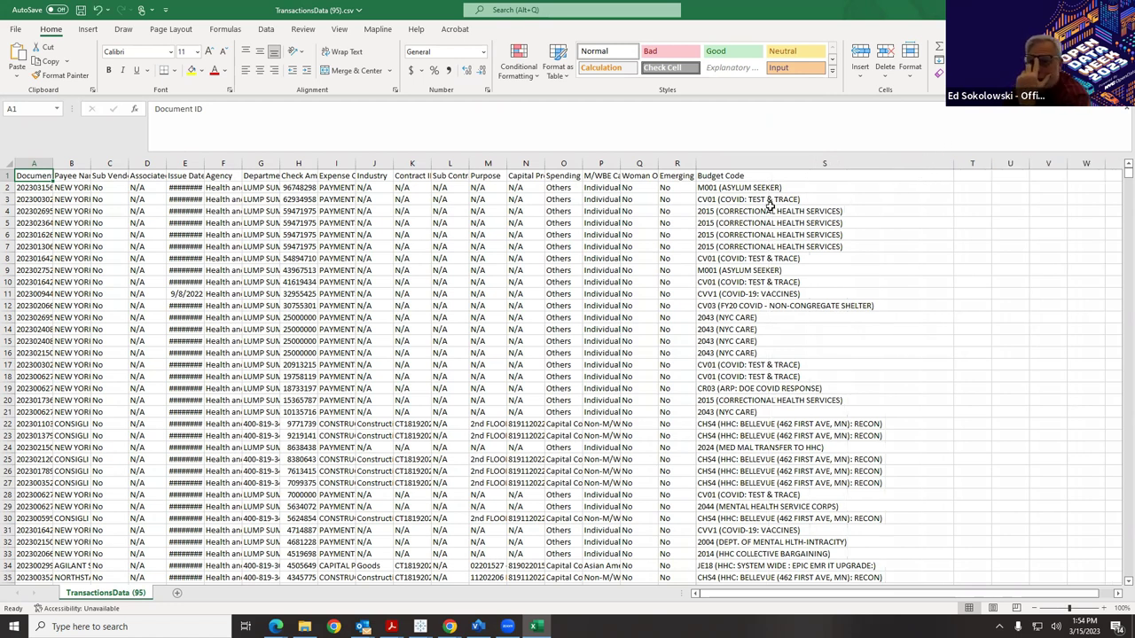
scroll(770, 204, "down", 1)
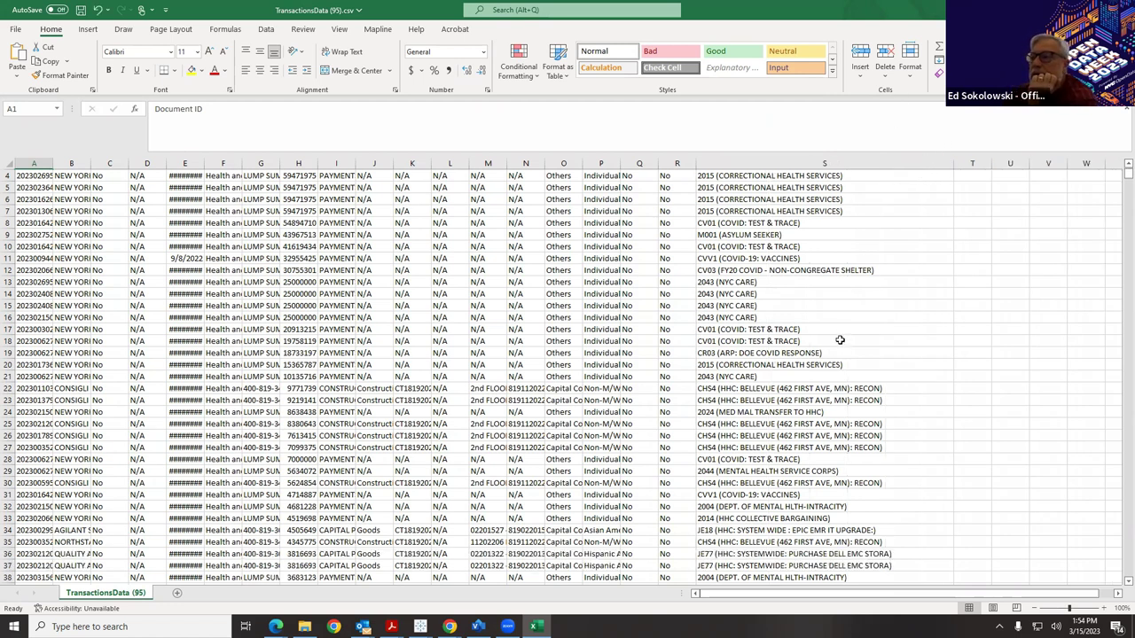
scroll(839, 340, "down", 4)
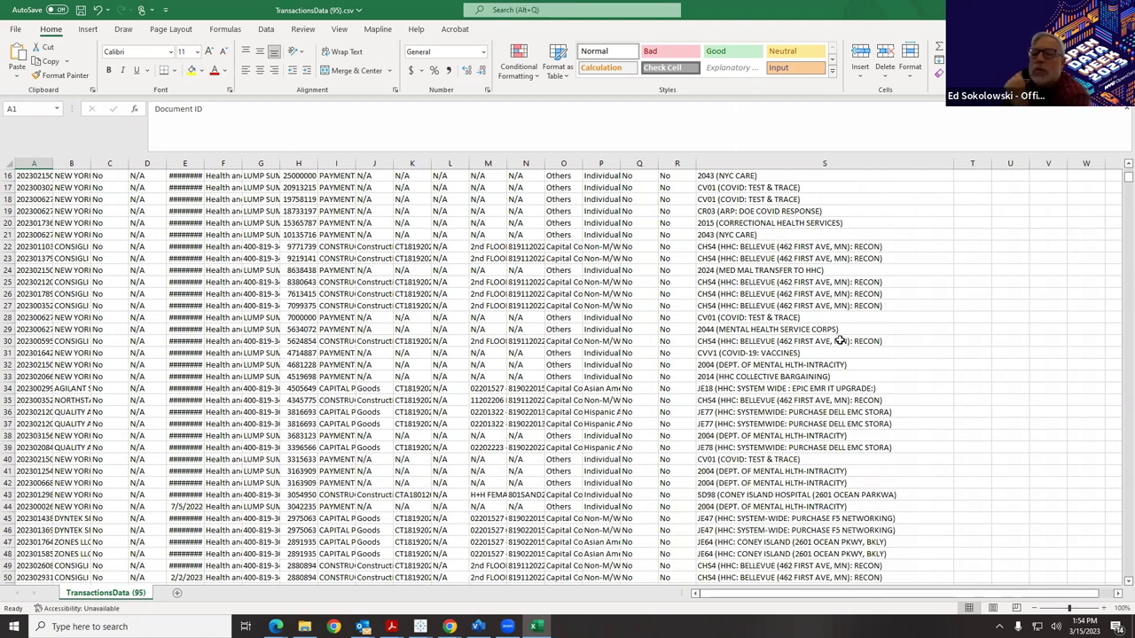
scroll(841, 341, "down", 2)
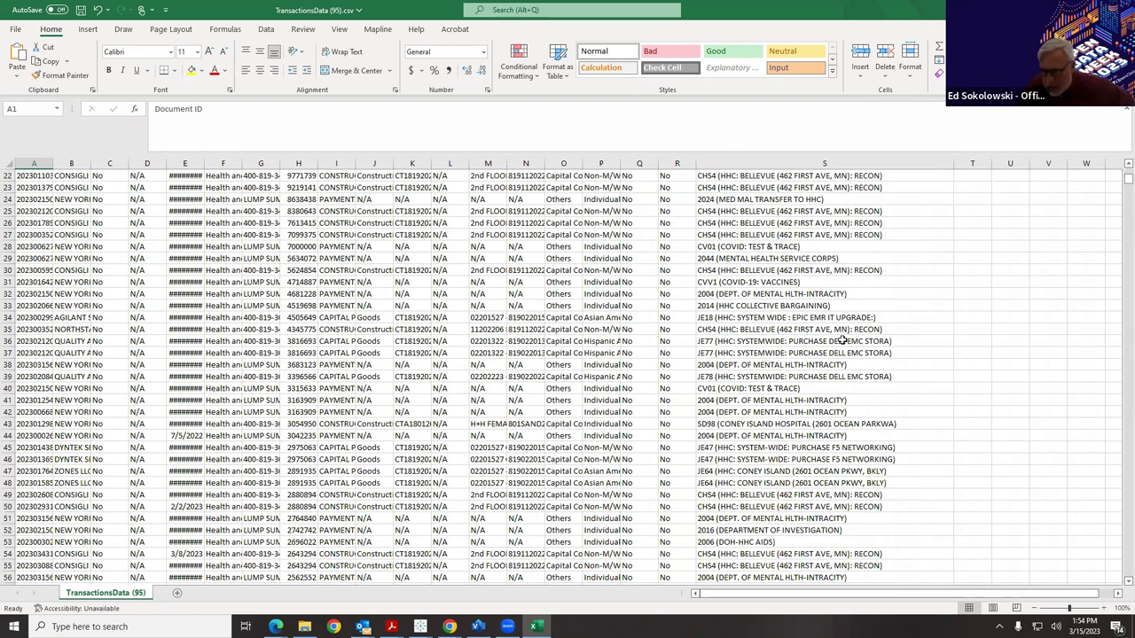
scroll(841, 340, "down", 2)
scroll(840, 341, "down", 1)
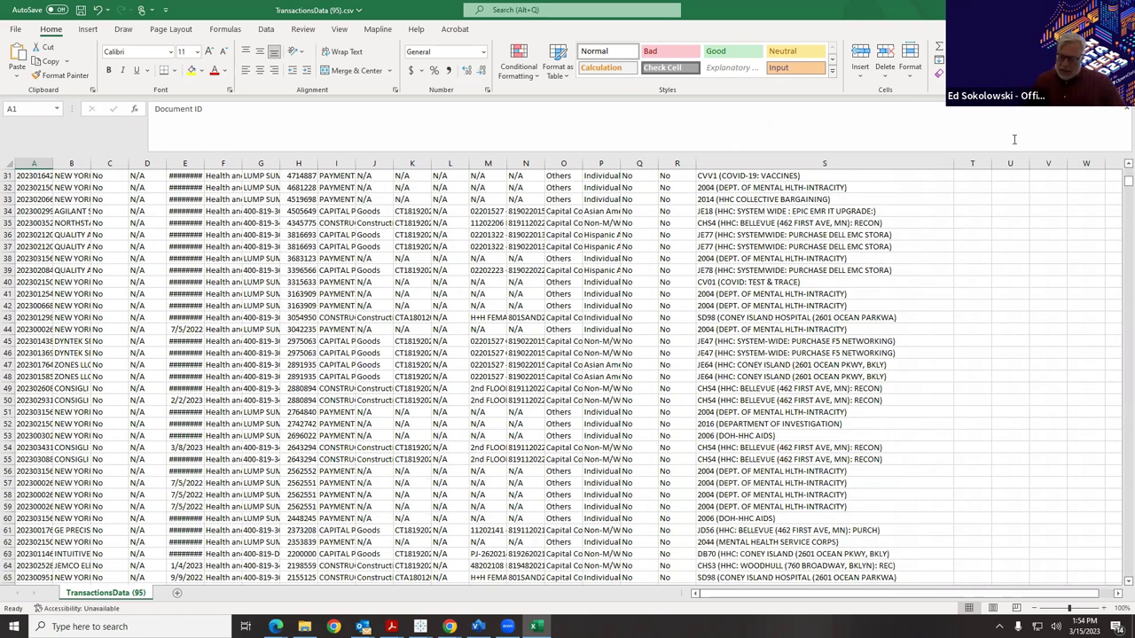
left_click(1118, 9)
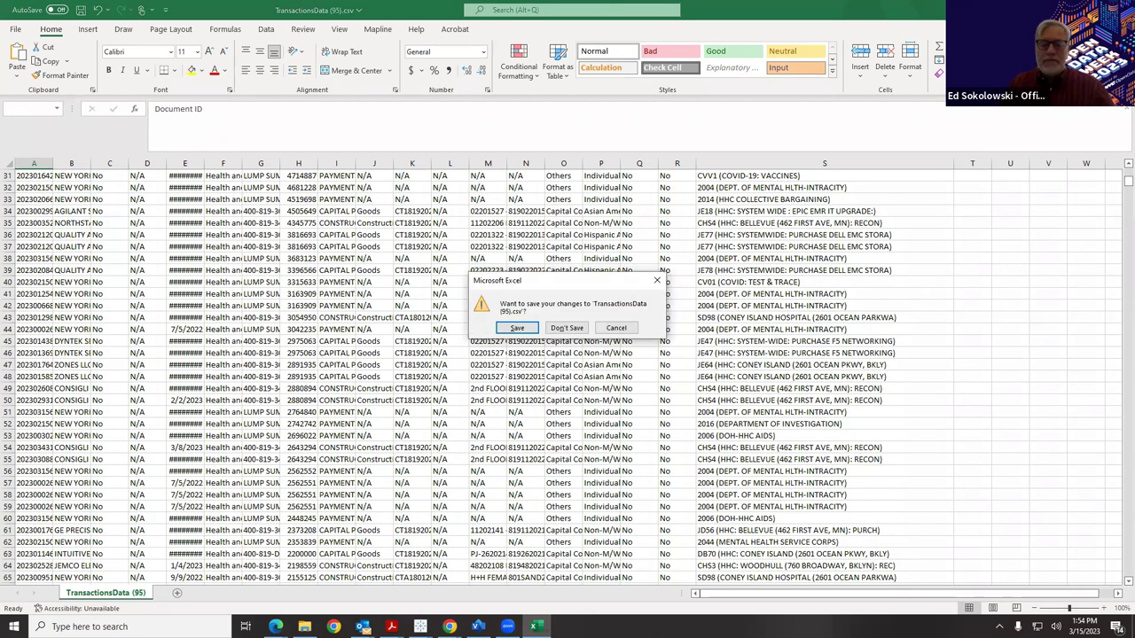
left_click(567, 328)
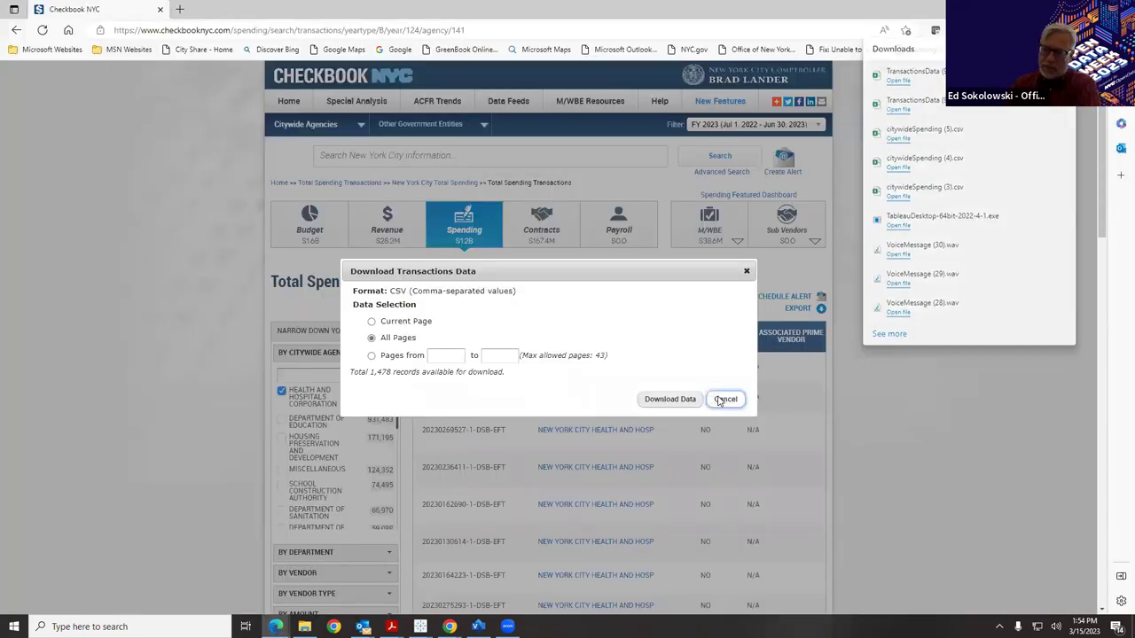
Cancel the Download Transactions Data dialog.
left_click(724, 398)
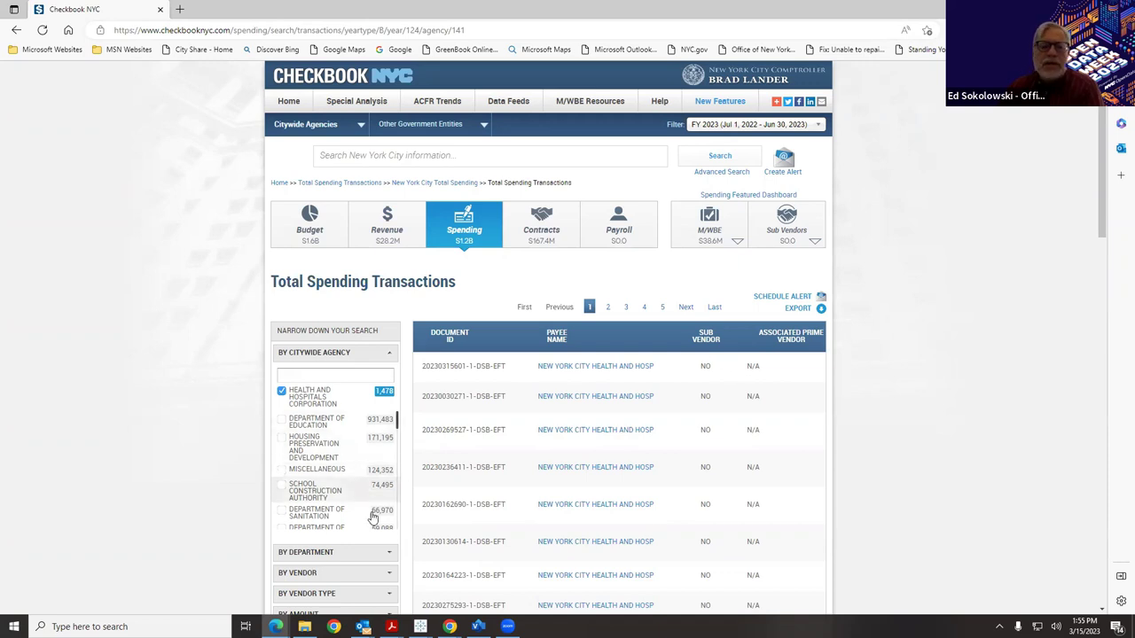
On Home, re-sort Top 5 Checks by Check Amount and Expense Categories by YTD Spending.
left_click(297, 103)
scroll(551, 425, "down", 4)
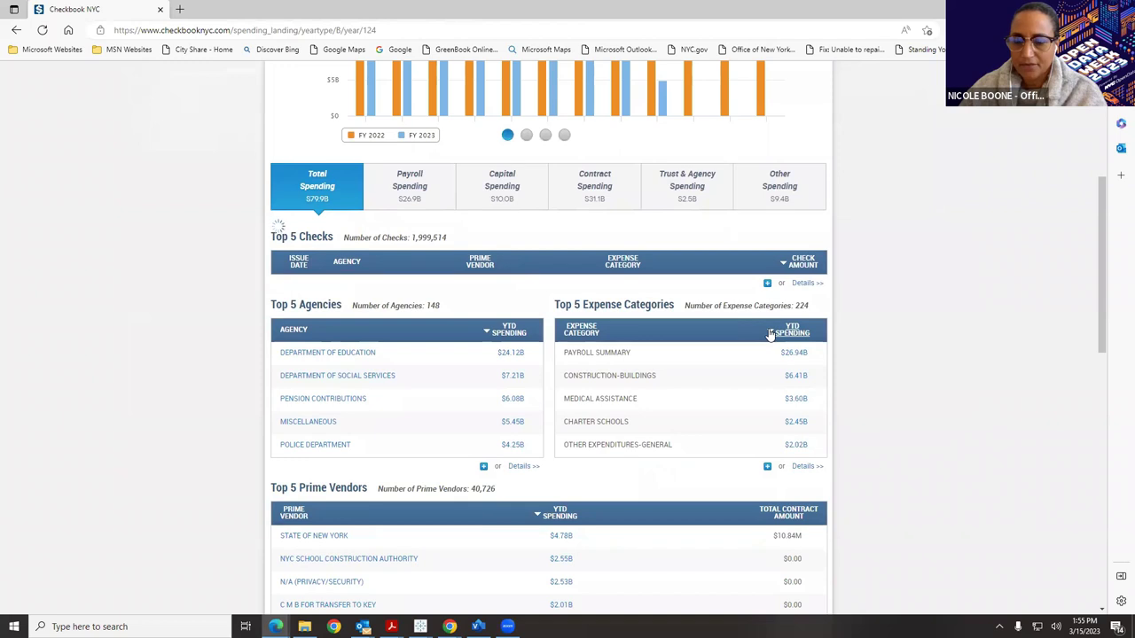
left_click(784, 268)
left_click(784, 264)
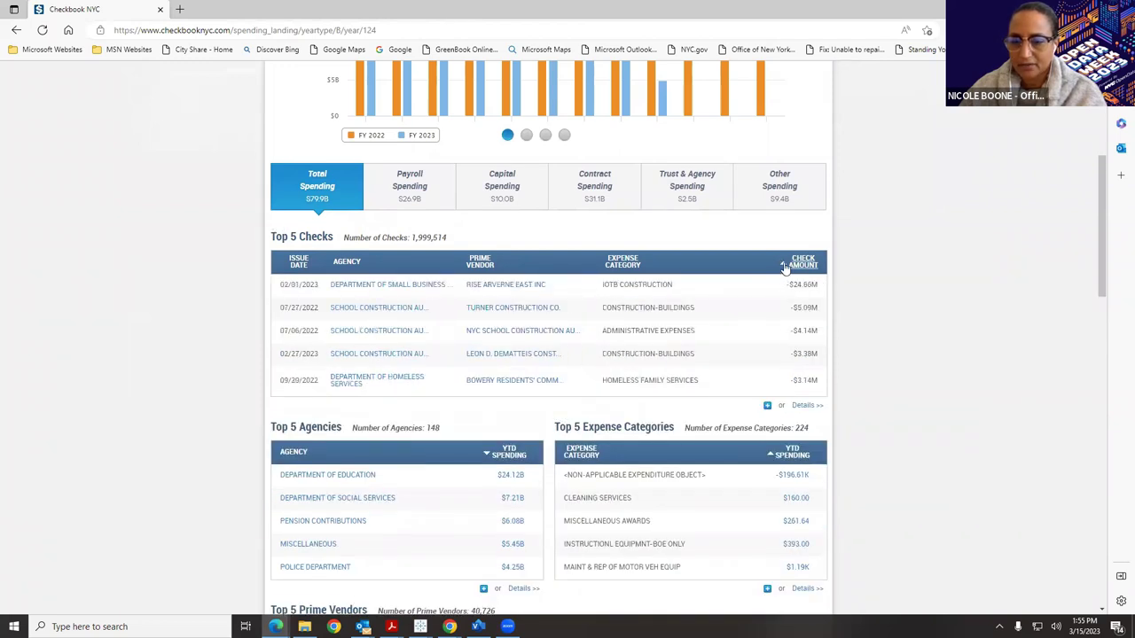
left_click(771, 449)
left_click(771, 448)
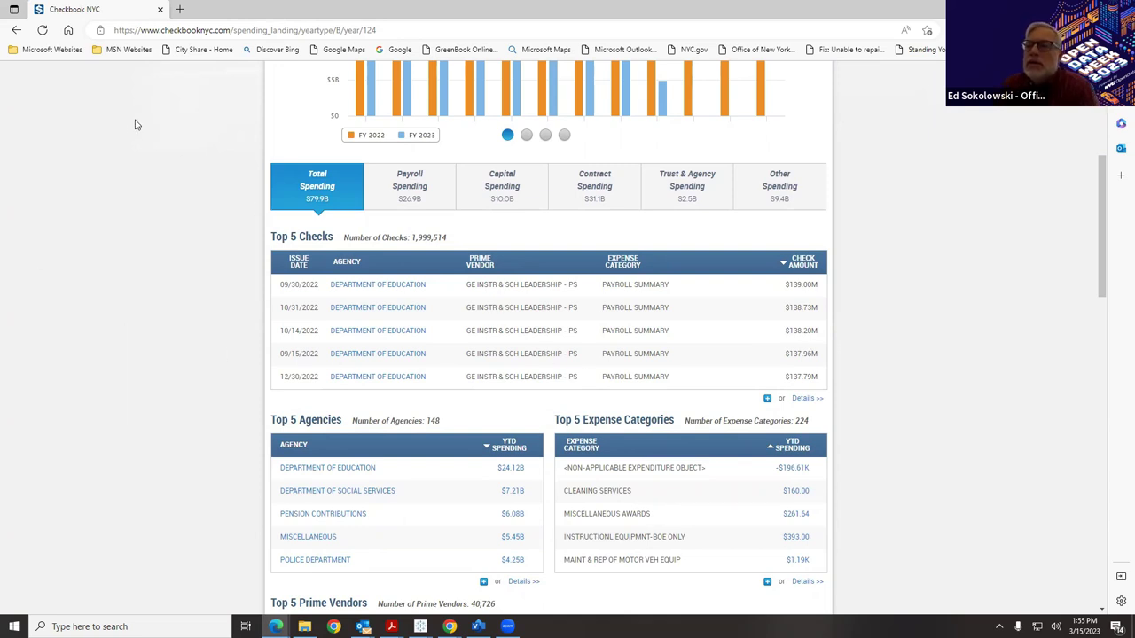
scroll(765, 368, "up", 4)
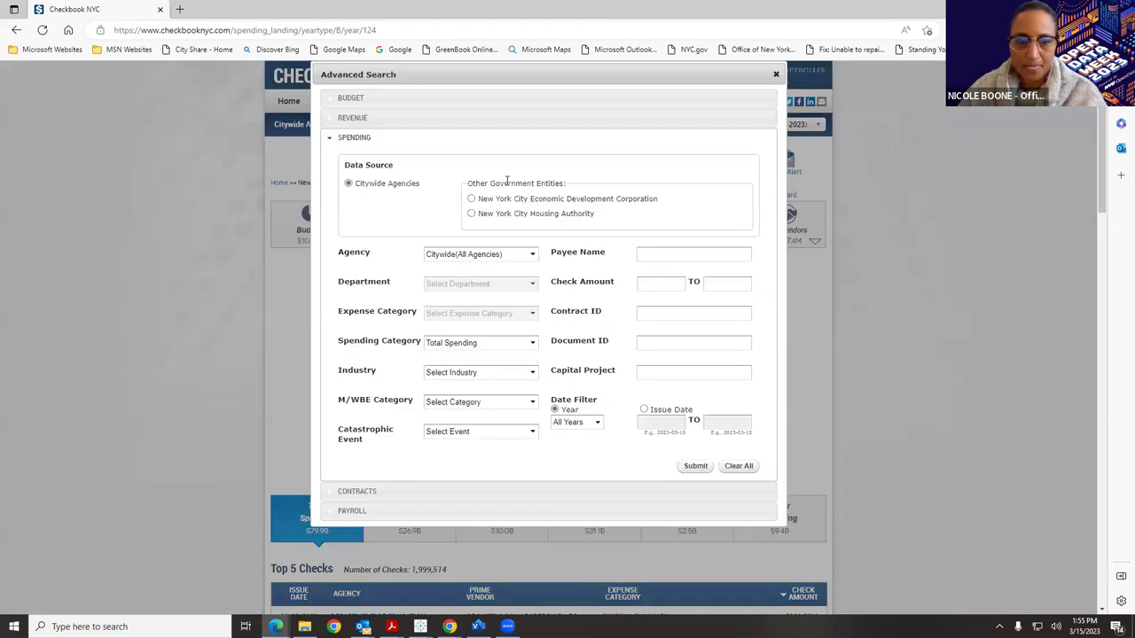
Search Budget with code OP04 and name Opioid Settlement Funds.
left_click(400, 100)
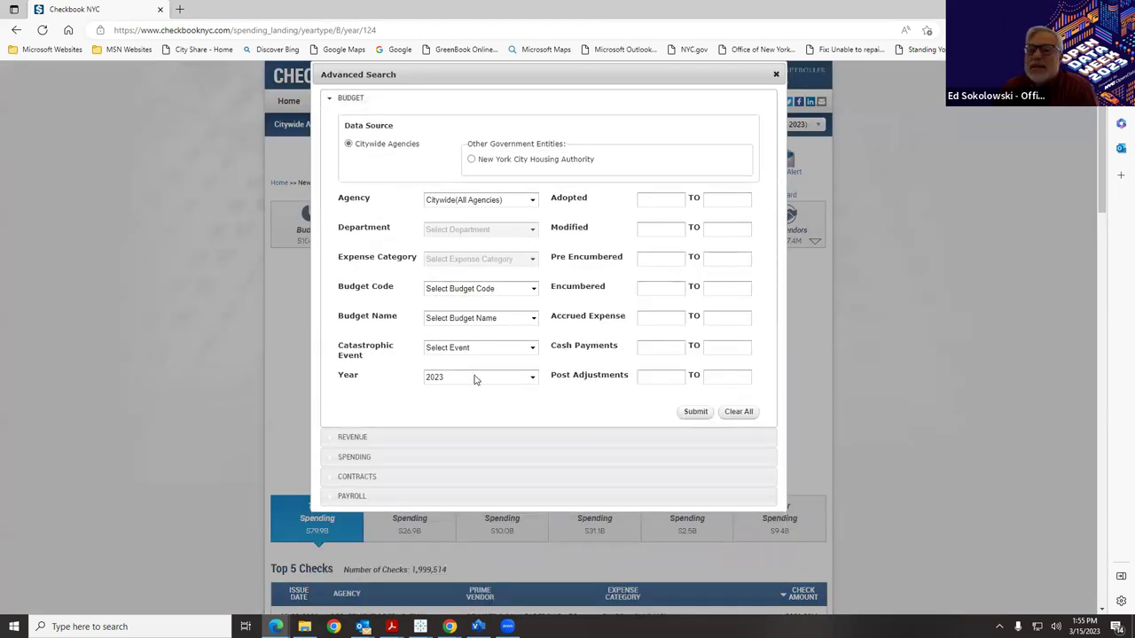
left_click(493, 292)
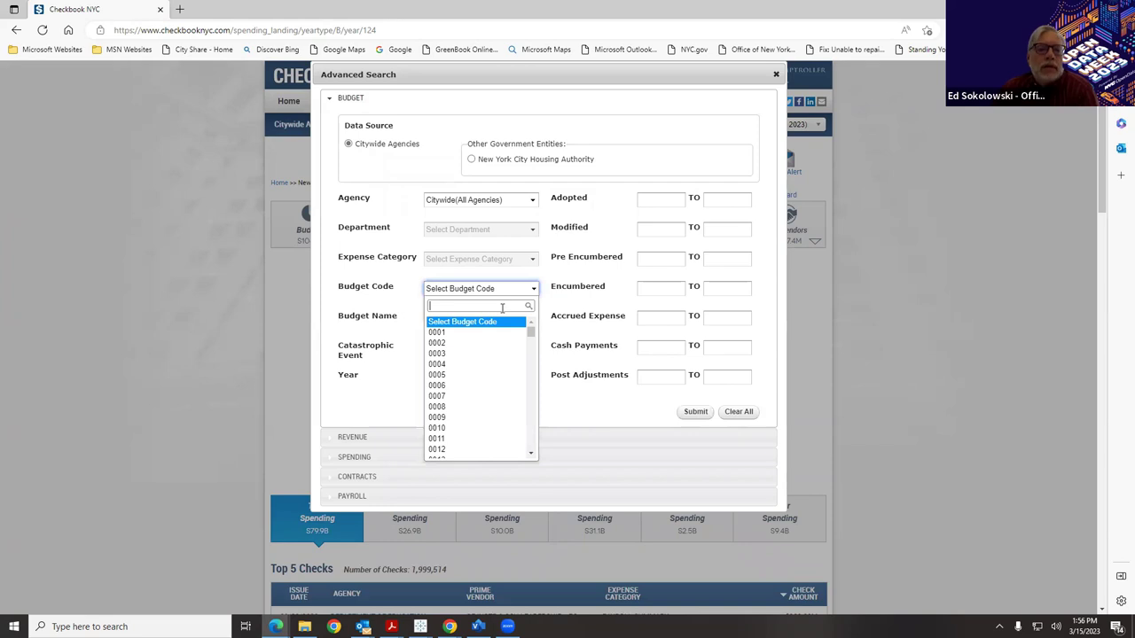
type("op")
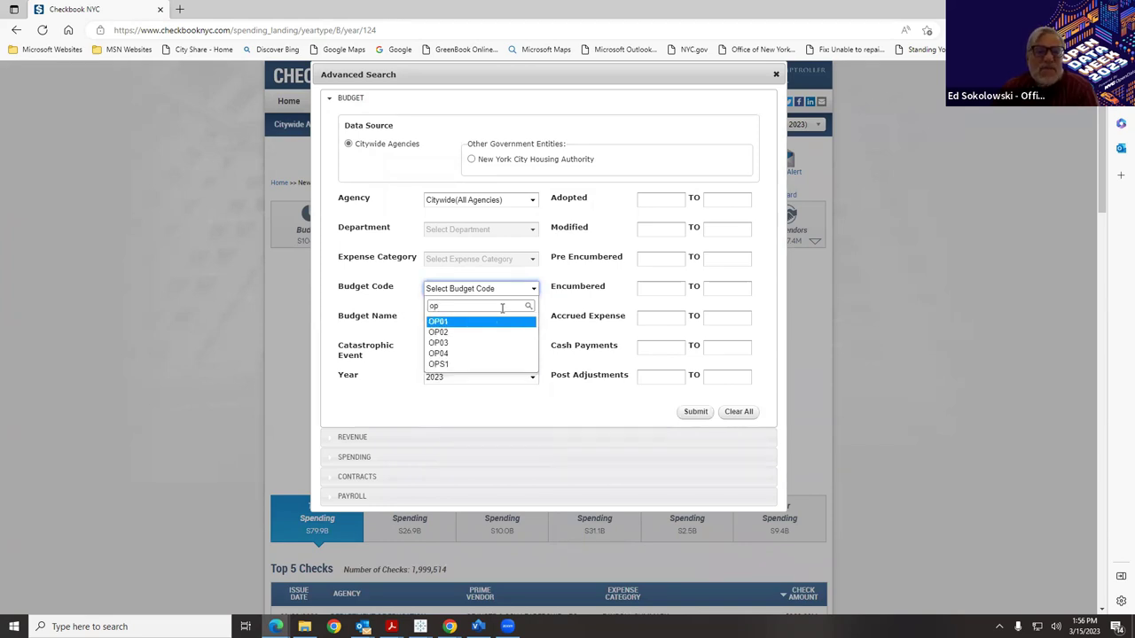
left_click(478, 353)
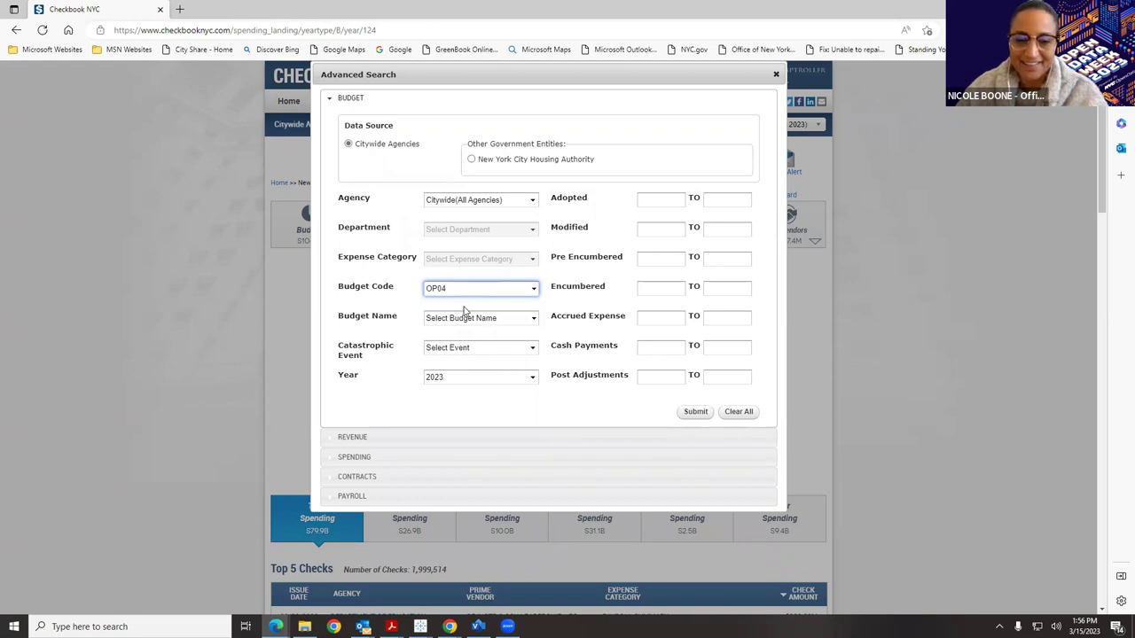
left_click(471, 321)
left_click(479, 363)
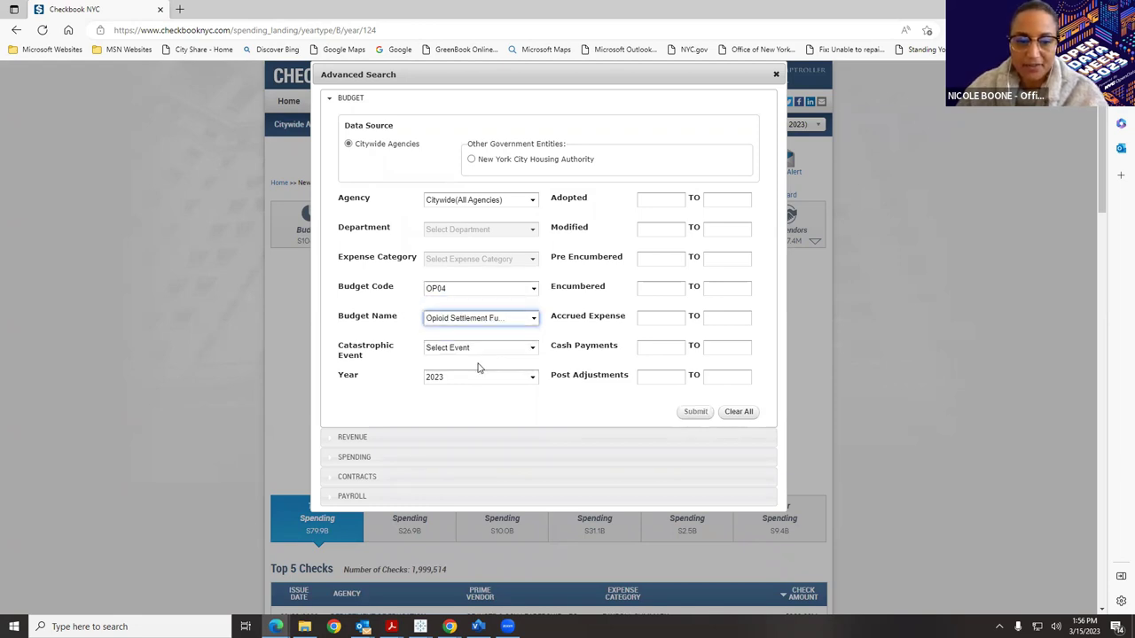
left_click(695, 413)
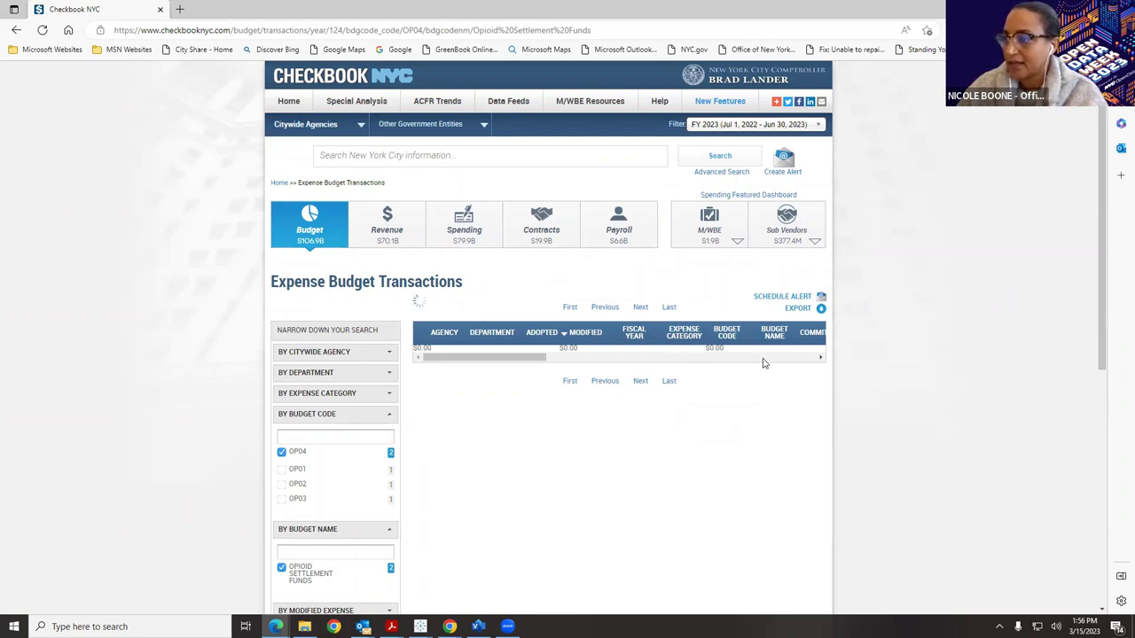
Scroll the transactions results table right to reach the Export option.
left_click_drag(819, 360, 819, 360)
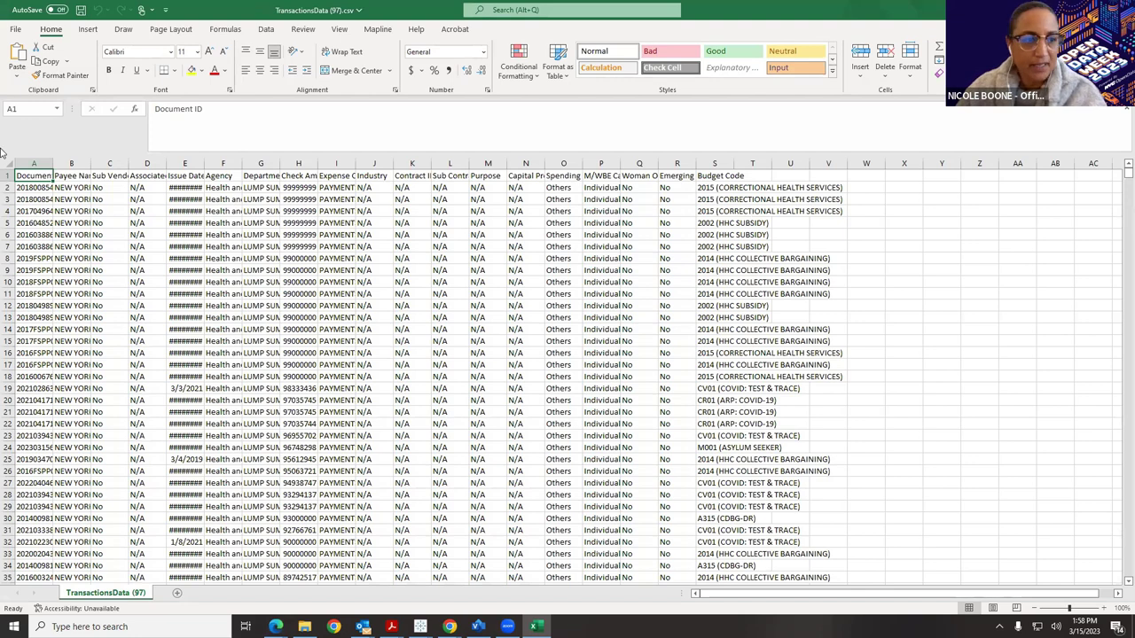
Select the whole TransactionsData (97) sheet and widen all its columns evenly.
left_click(7, 164)
left_click_drag(52, 164, 118, 171)
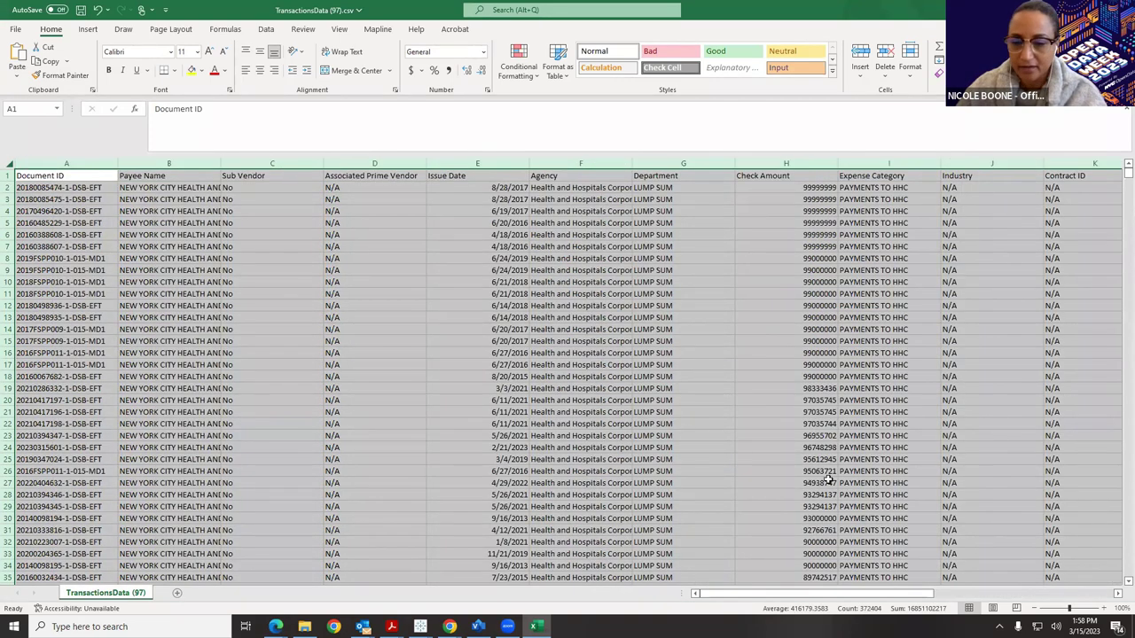
left_click_drag(802, 599, 1011, 598)
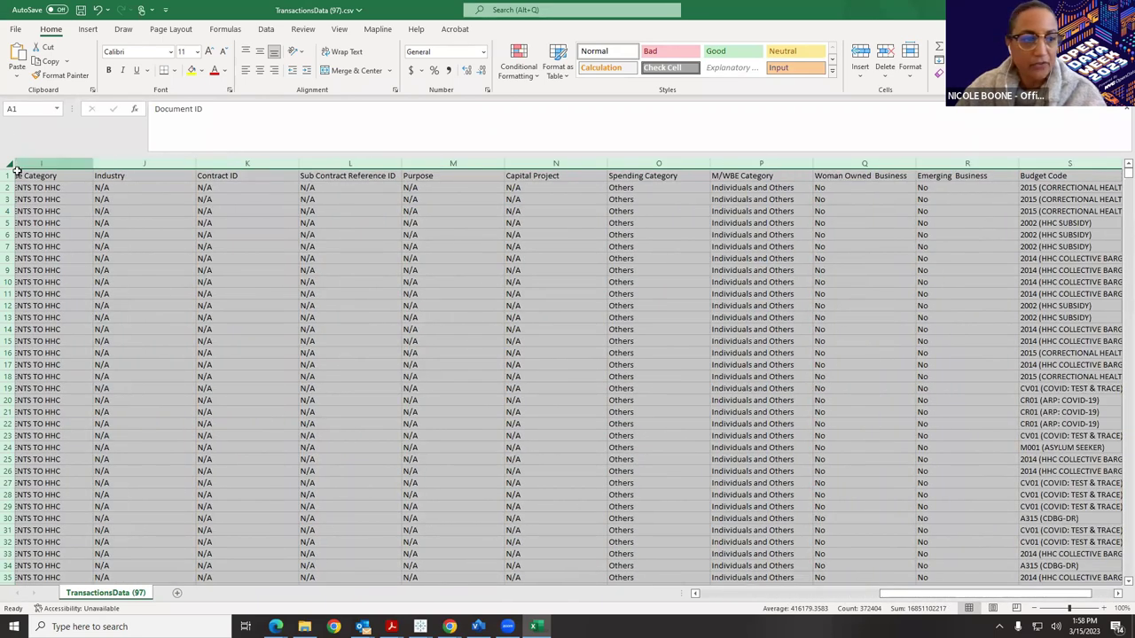
Turn on filters for the header row starting at Expense Category.
left_click(84, 176)
left_click(997, 71)
left_click(1011, 142)
left_click_drag(1052, 597, 1074, 596)
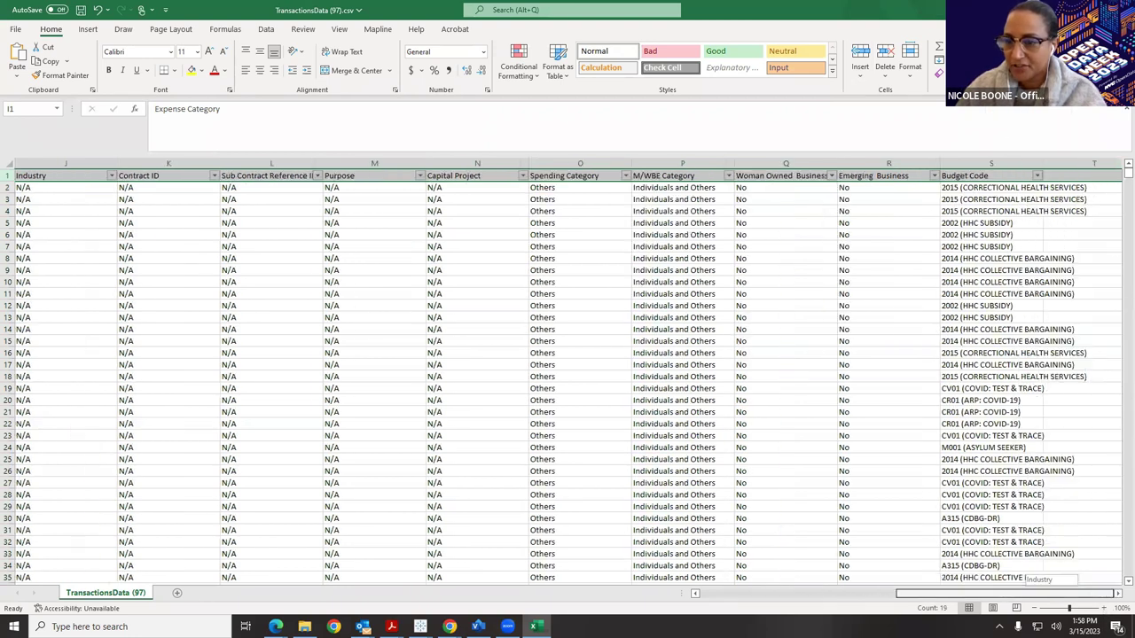
Search the Budget Code filter for 'op06', cancel it unapplied, widen column S, and close the workbook.
left_click(1037, 175)
left_click(958, 299)
type("op06")
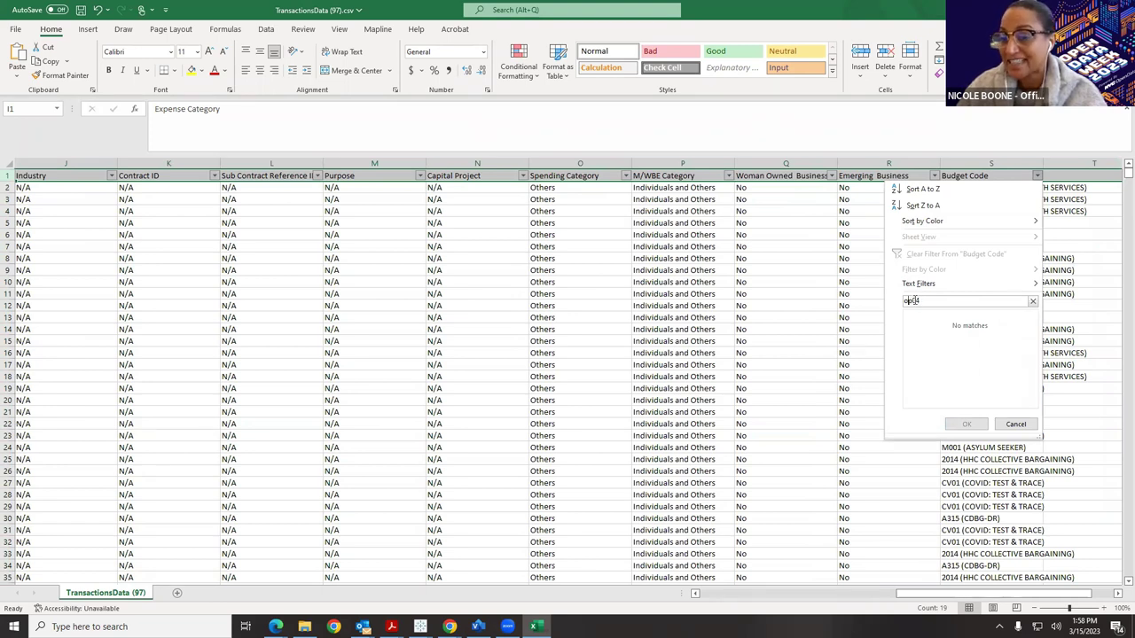
left_click(913, 301)
key("BackSpace")
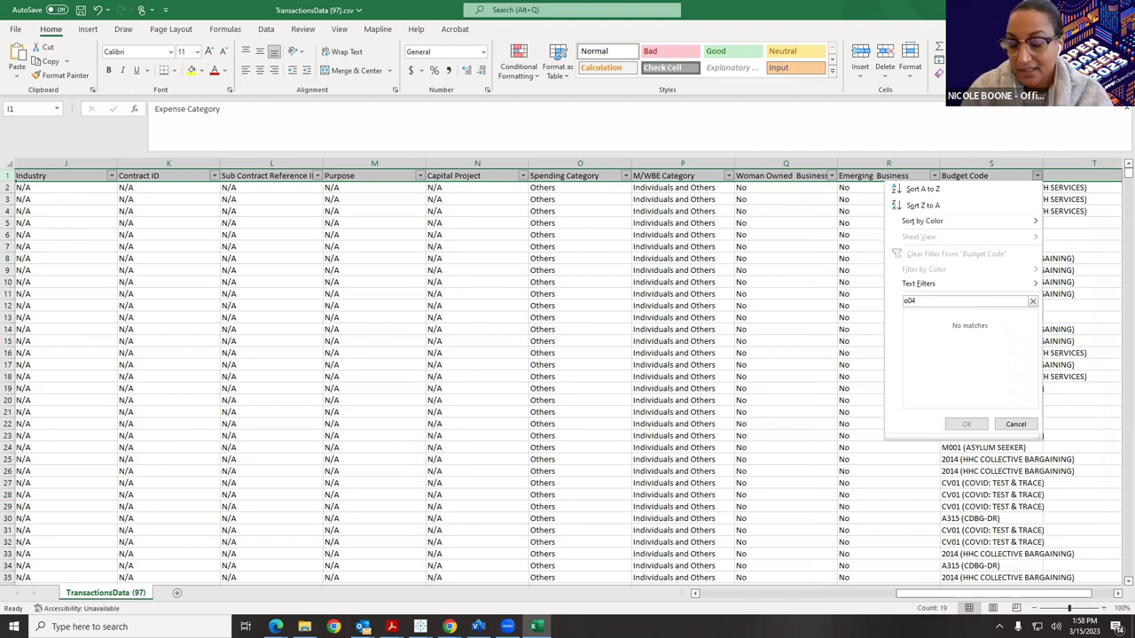
left_click(997, 424)
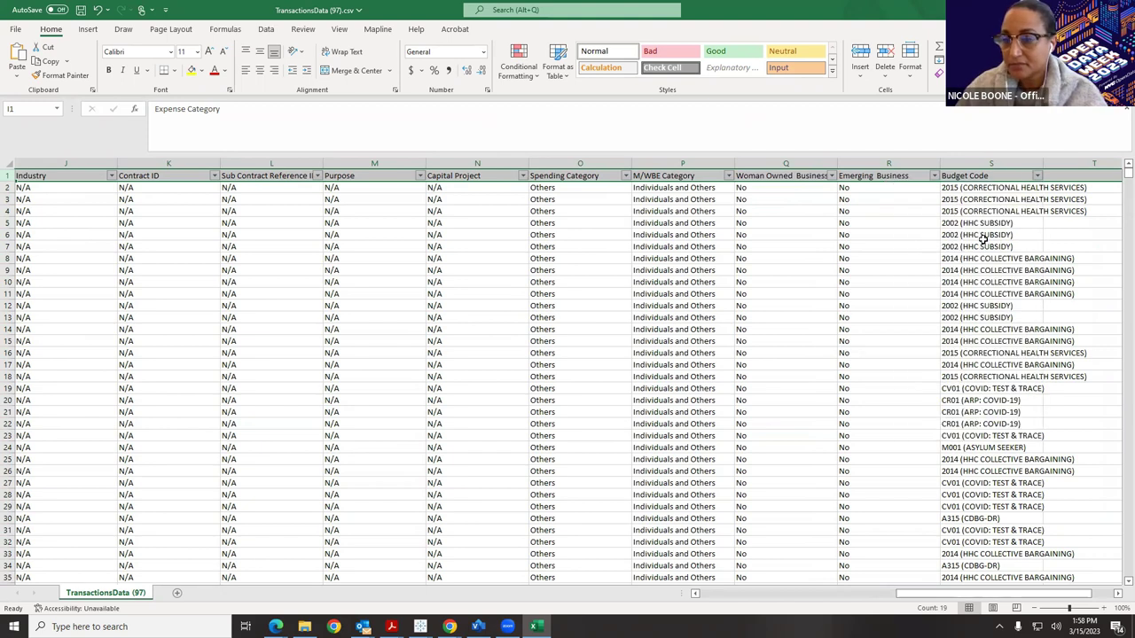
left_click_drag(1055, 164, 1094, 164)
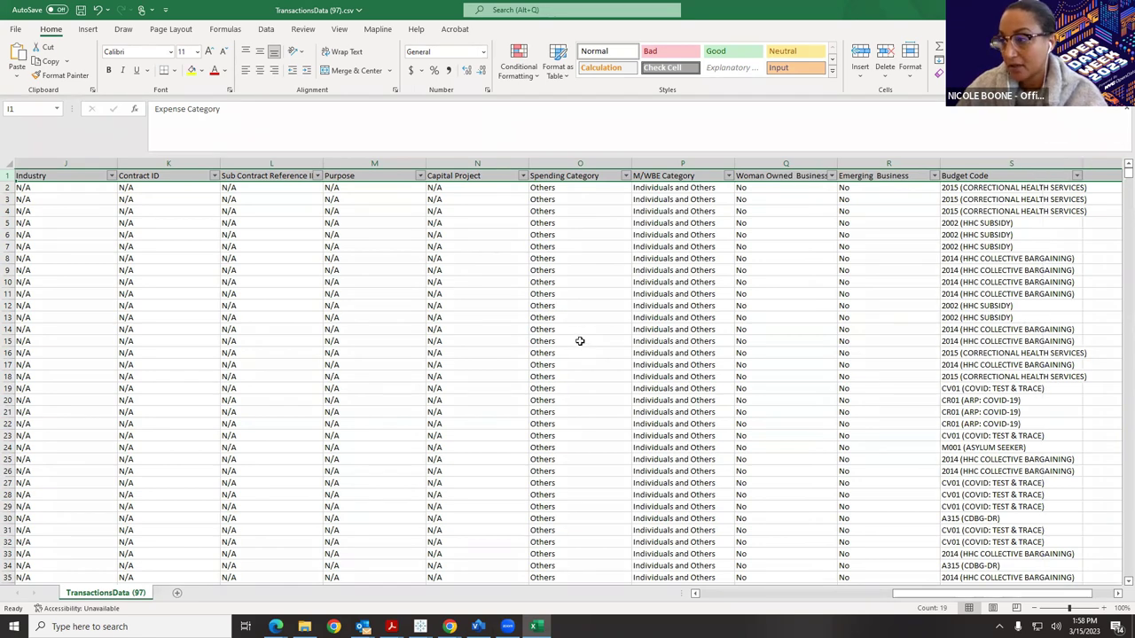
key("alt+F4")
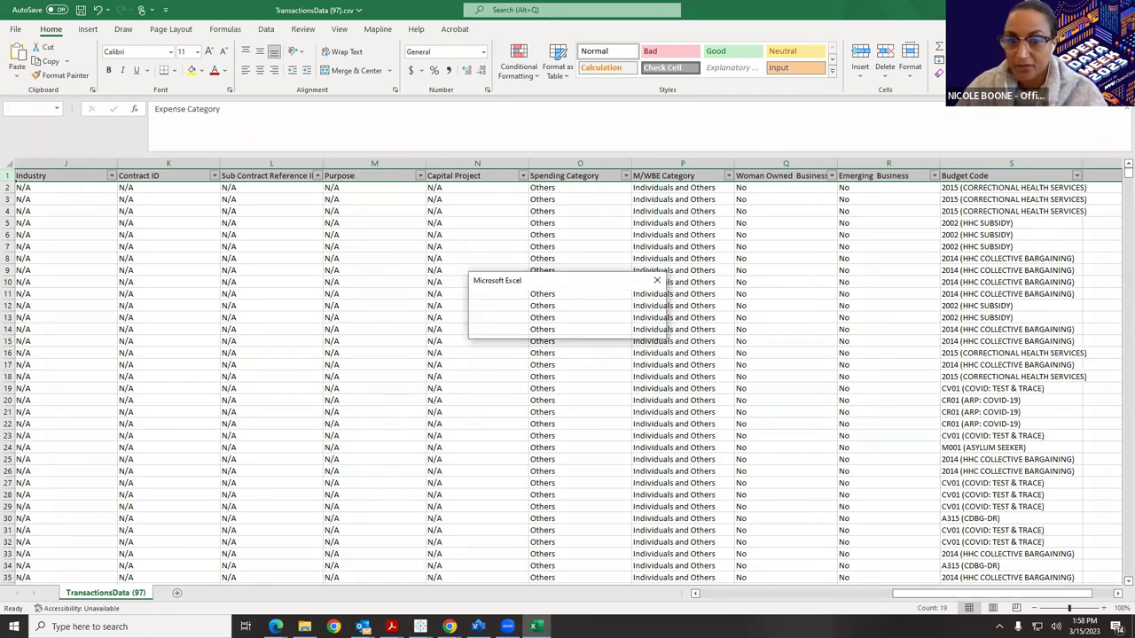
Discard the spreadsheet changes and download the OP04 transactions as TransactionsData (98).csv.
left_click(567, 328)
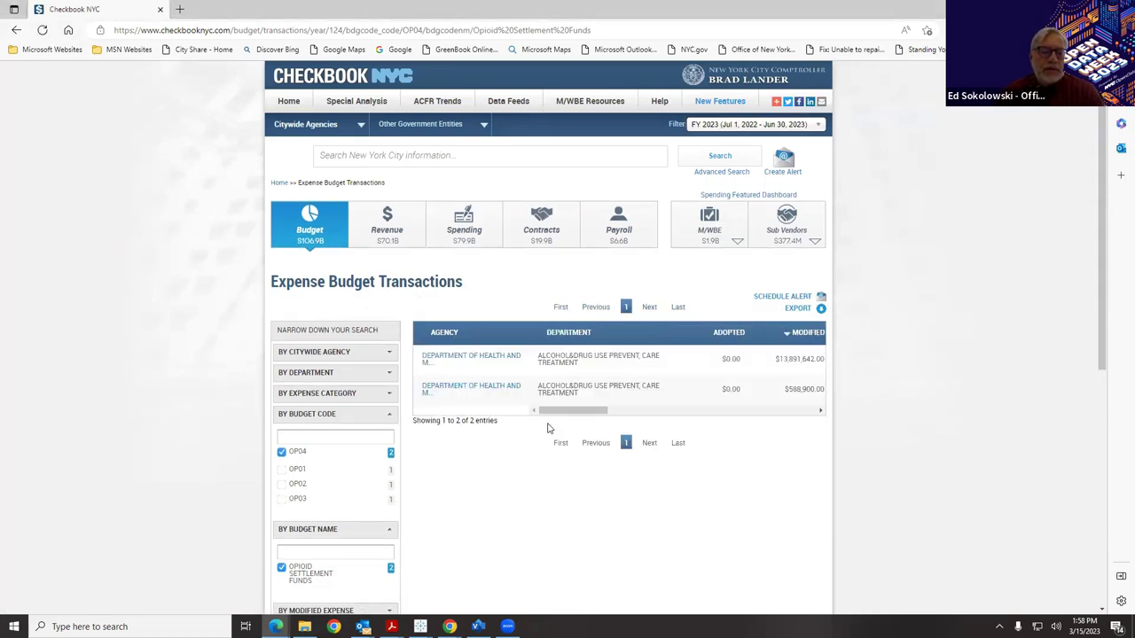
left_click(822, 309)
left_click(669, 399)
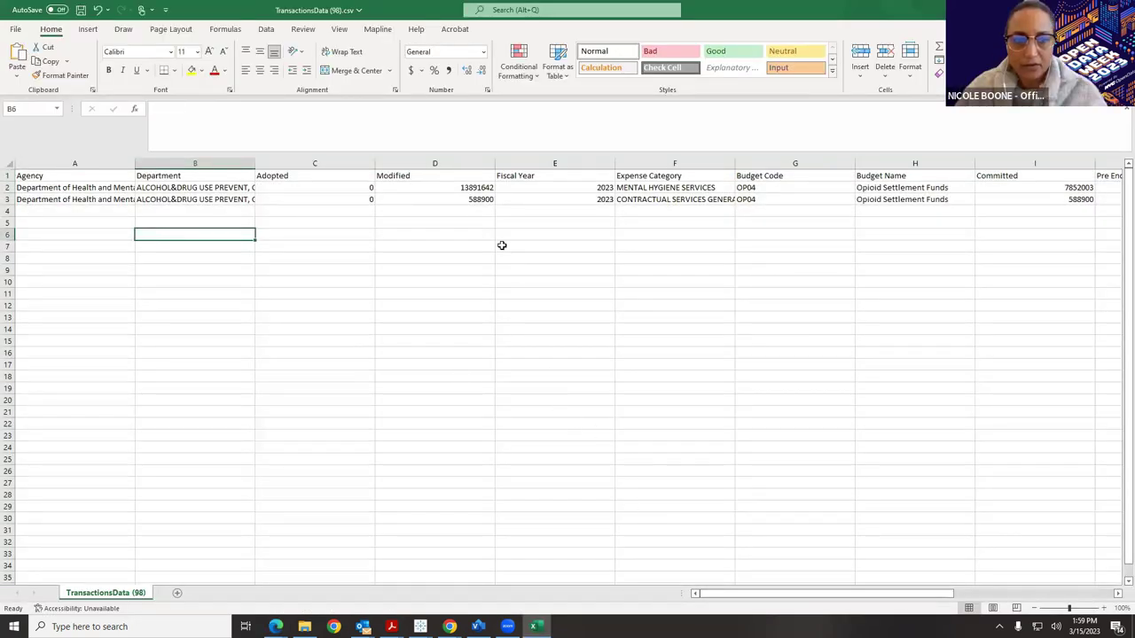
Apply the Accounting ($) format to the Modified amount in D2 and Remaining amount in O2.
left_click(477, 190)
left_click(411, 70)
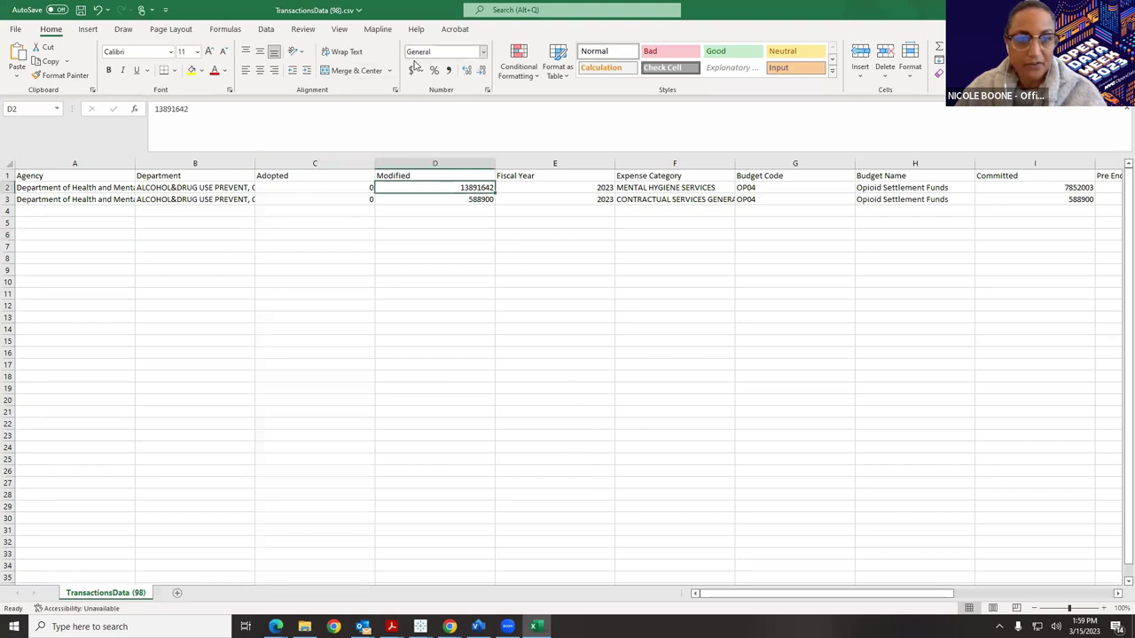
left_click_drag(777, 594, 924, 593)
left_click(929, 186)
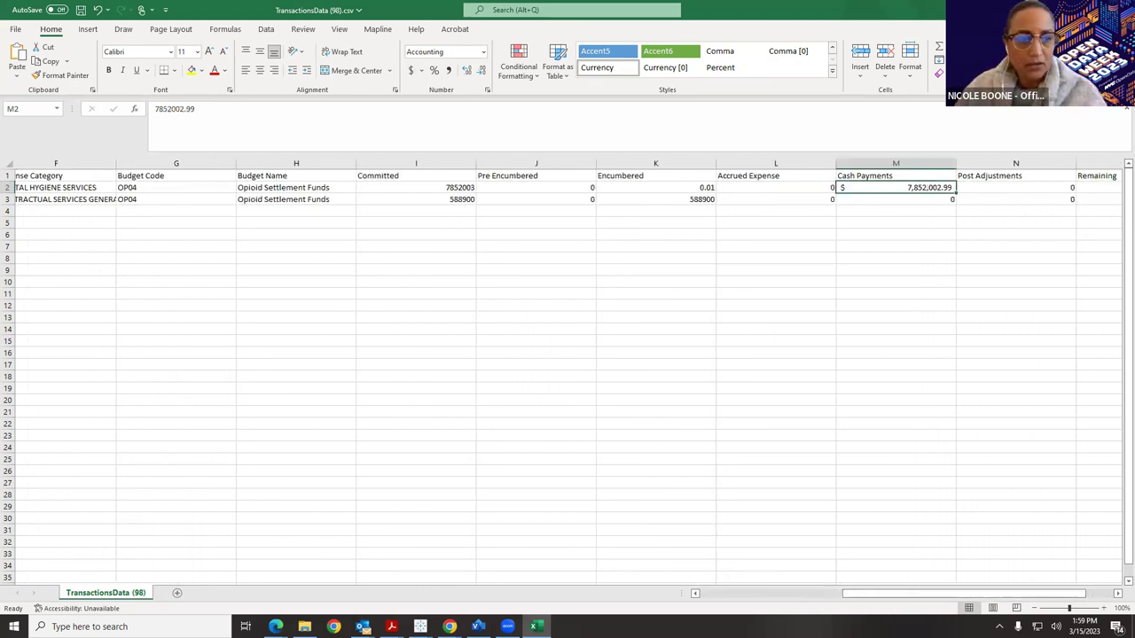
left_click_drag(922, 595, 946, 595)
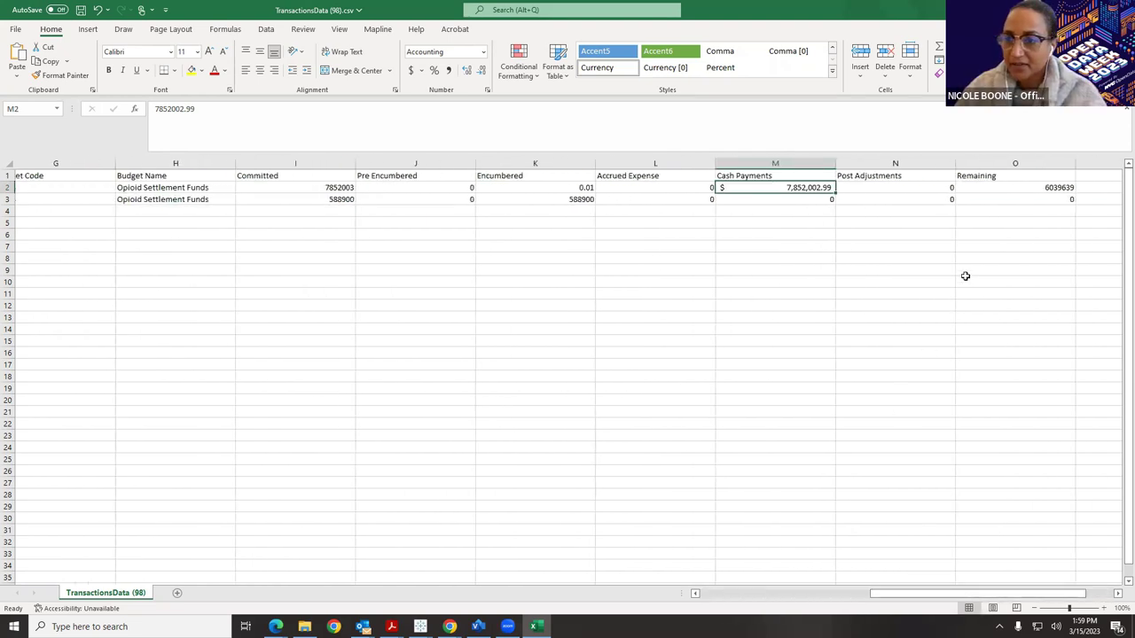
left_click(1011, 185)
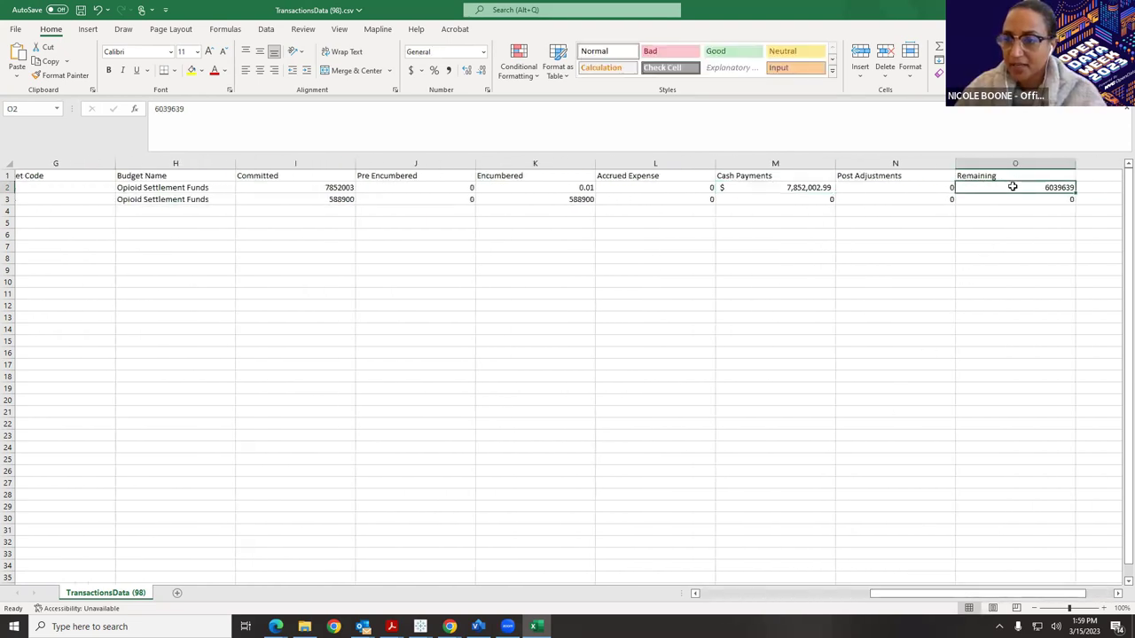
left_click(410, 70)
left_click(1003, 221)
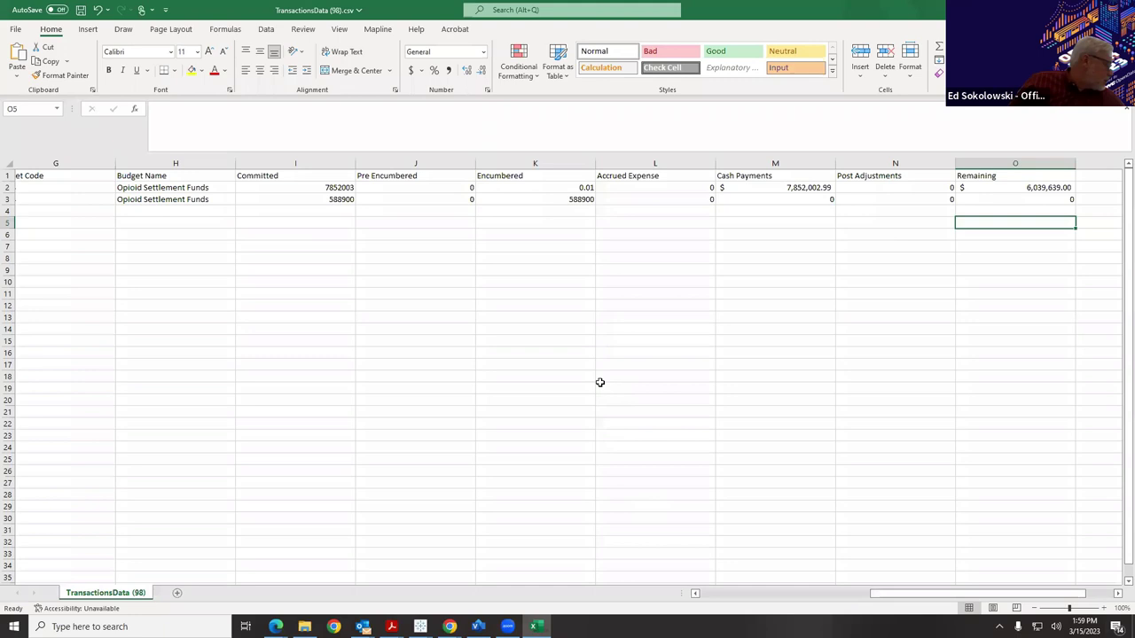
Select the Committed amount in I2, then close TransactionsData (98).csv without saving.
left_click(314, 186)
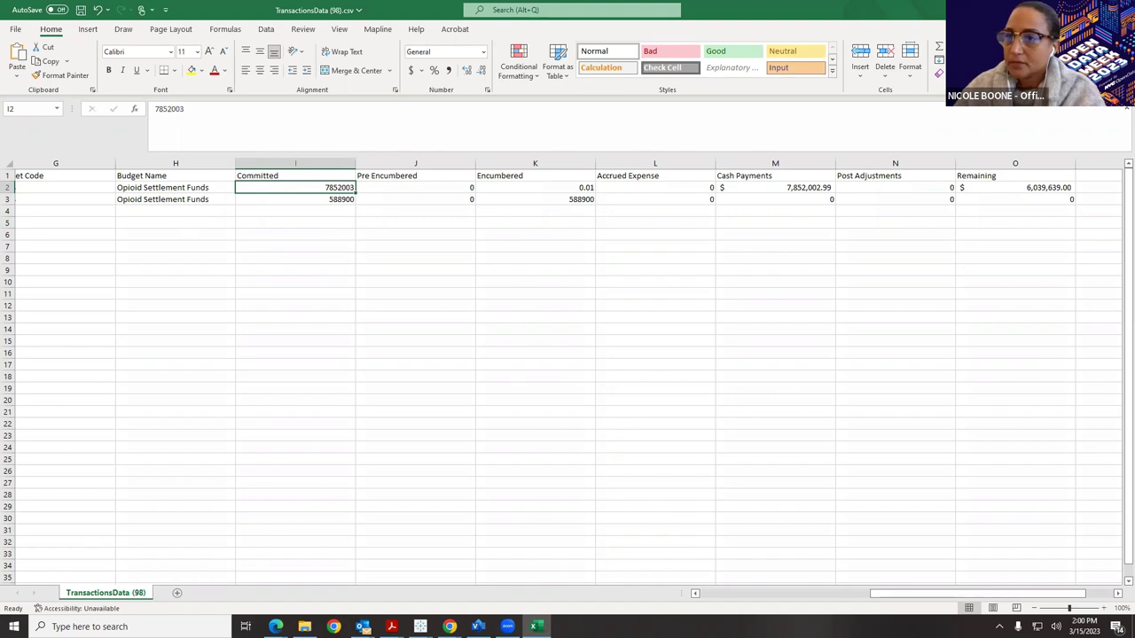
key("ctrl+w")
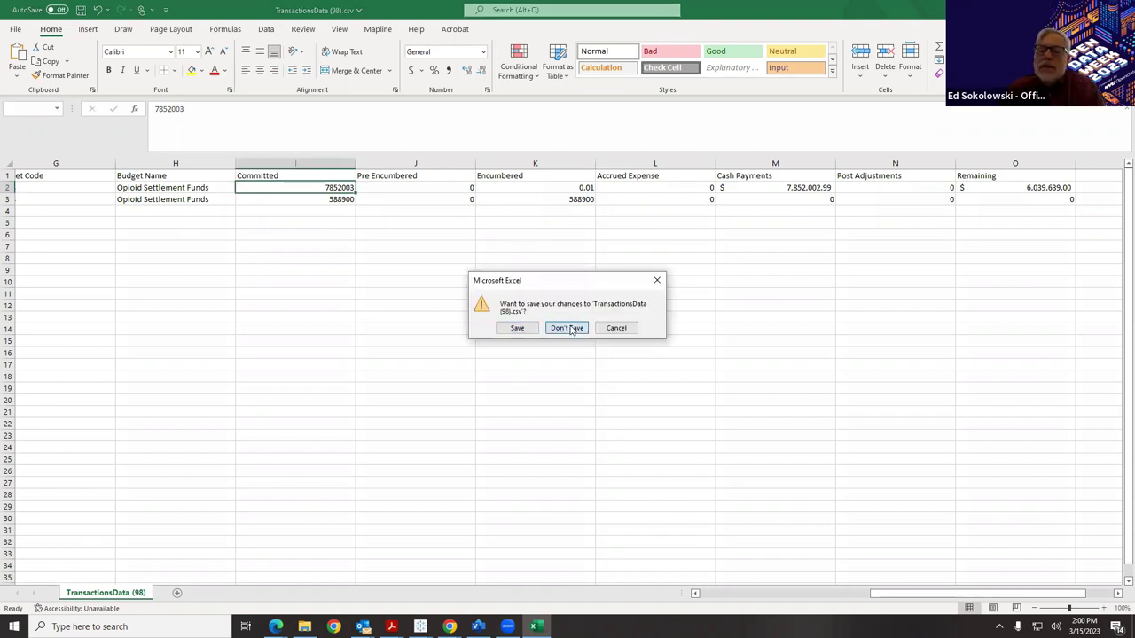
left_click(568, 328)
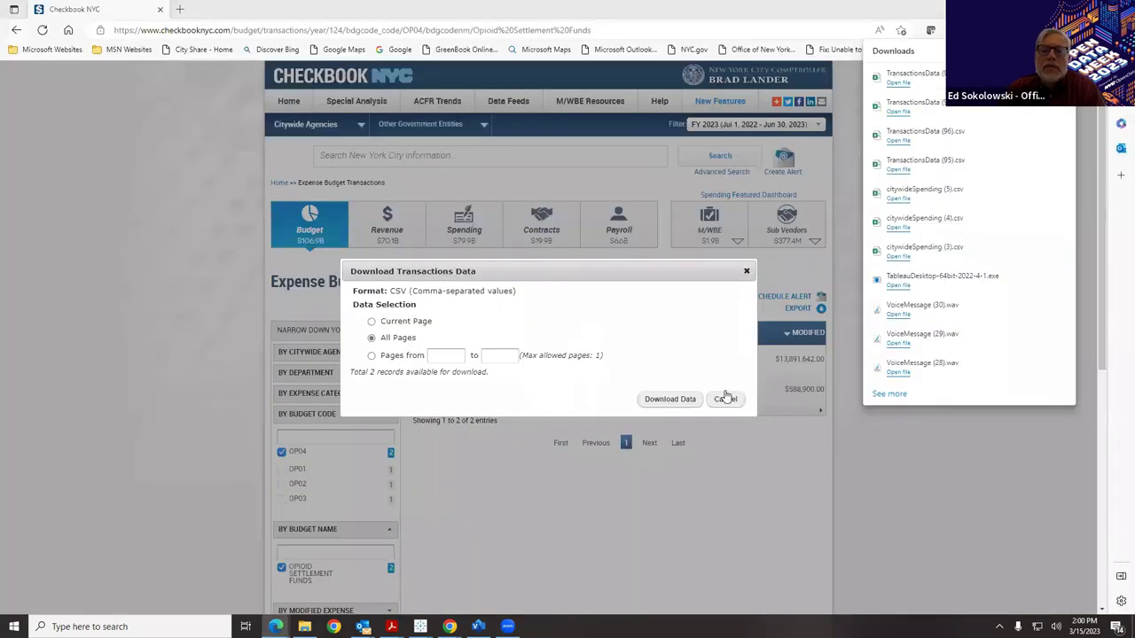
Dismiss the download dialog and go to Contracts > Sub Vendors, scrolling down to Top 5 Sub Contracts.
left_click(725, 399)
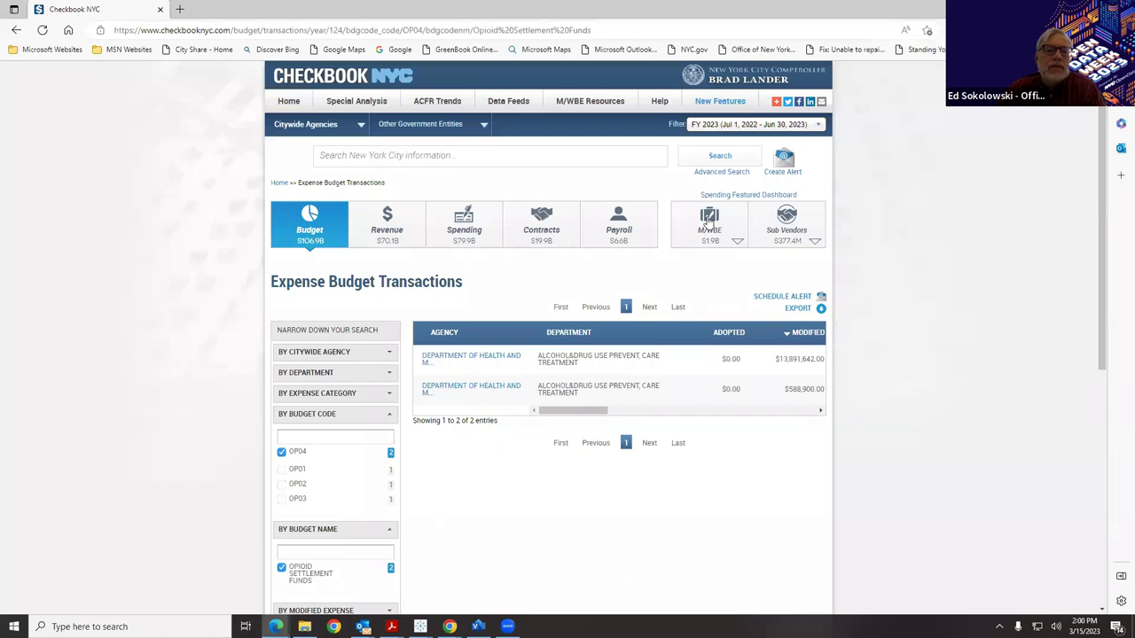
left_click(537, 227)
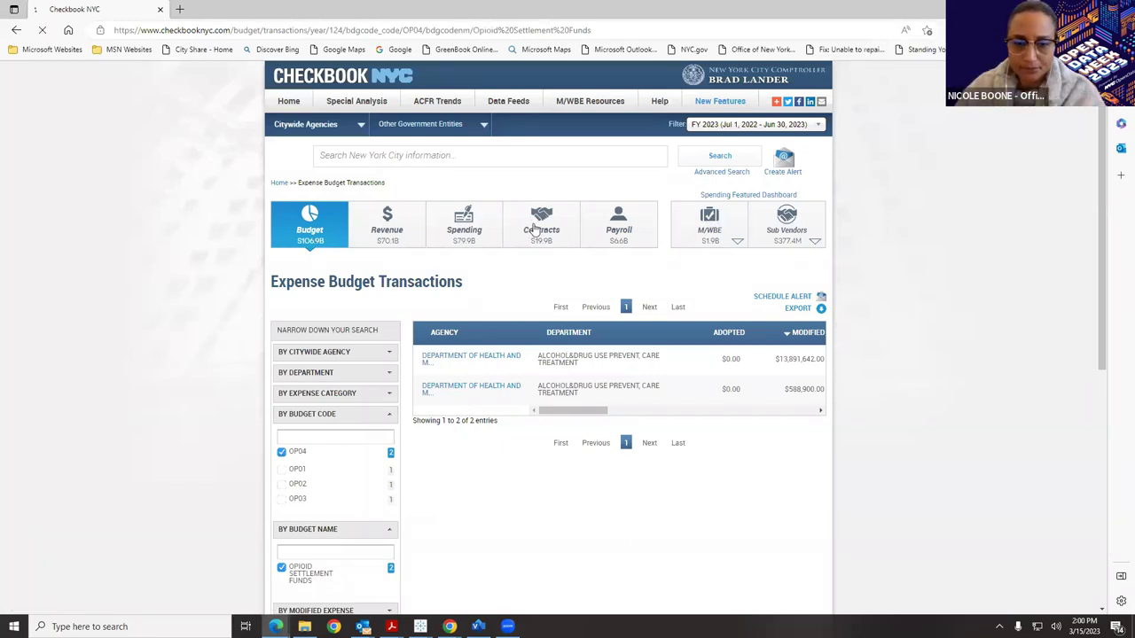
left_click(762, 215)
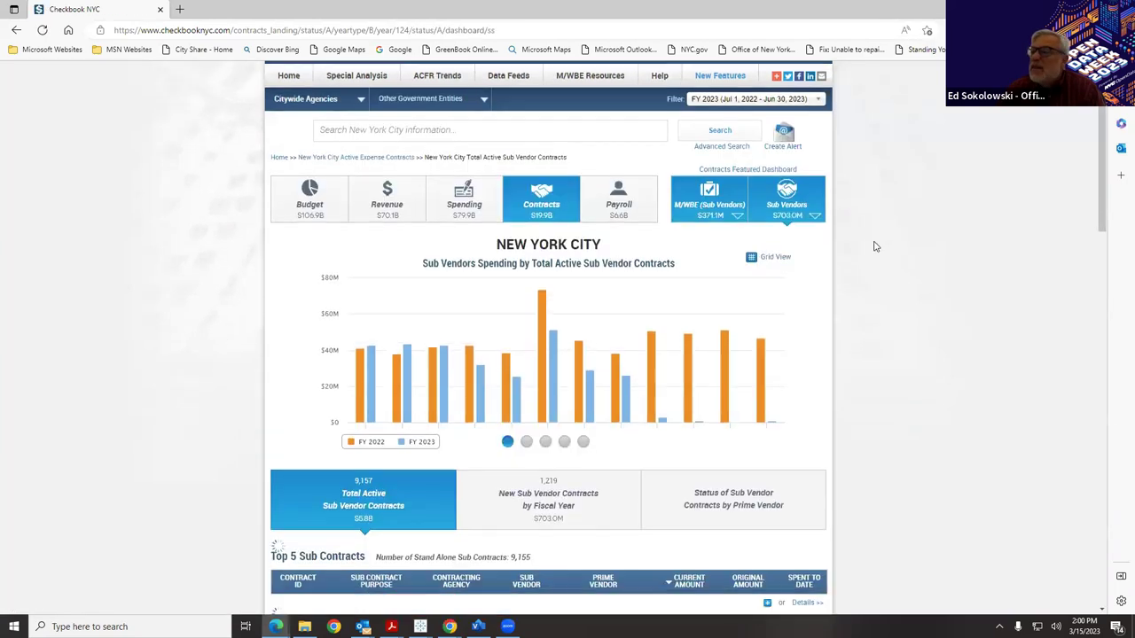
scroll(874, 246, "down", 5)
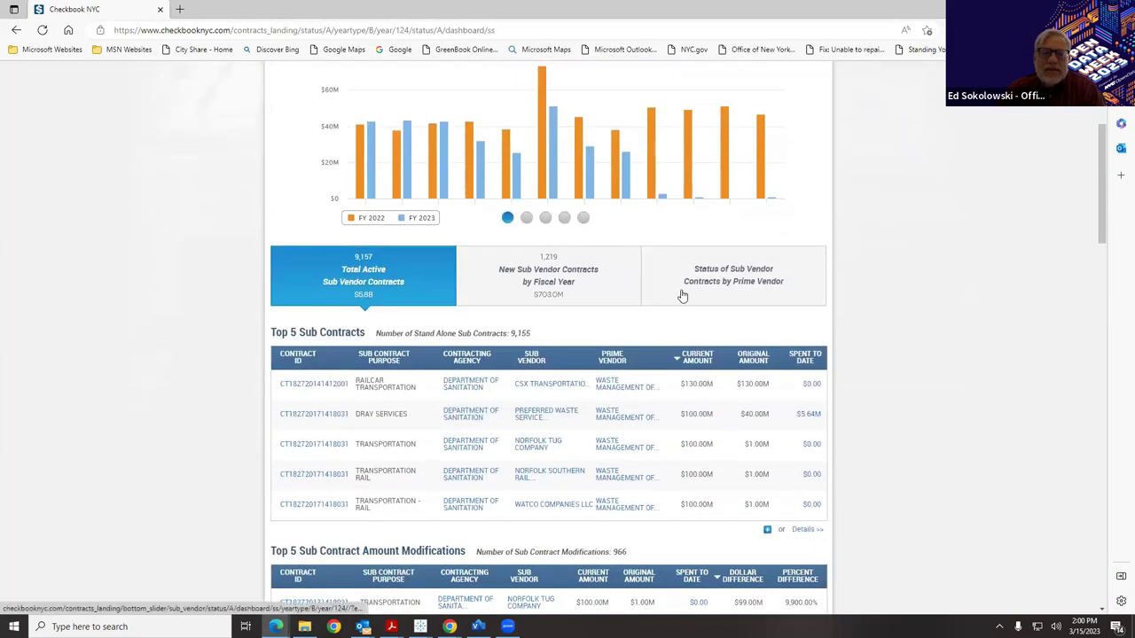
scroll(683, 296, "down", 2)
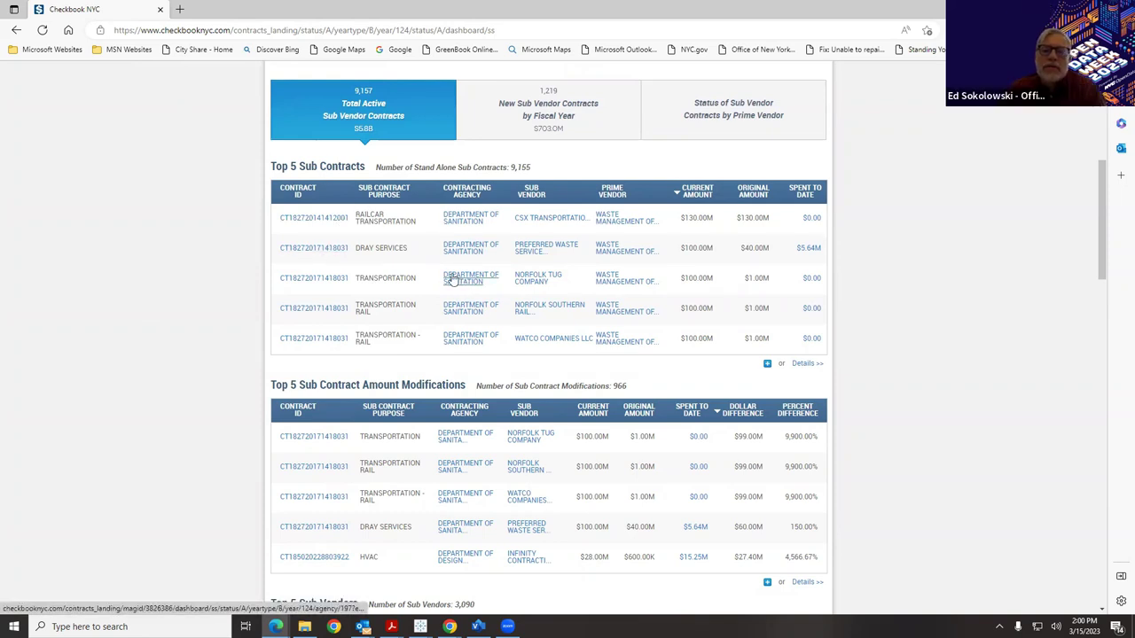
left_click(317, 218)
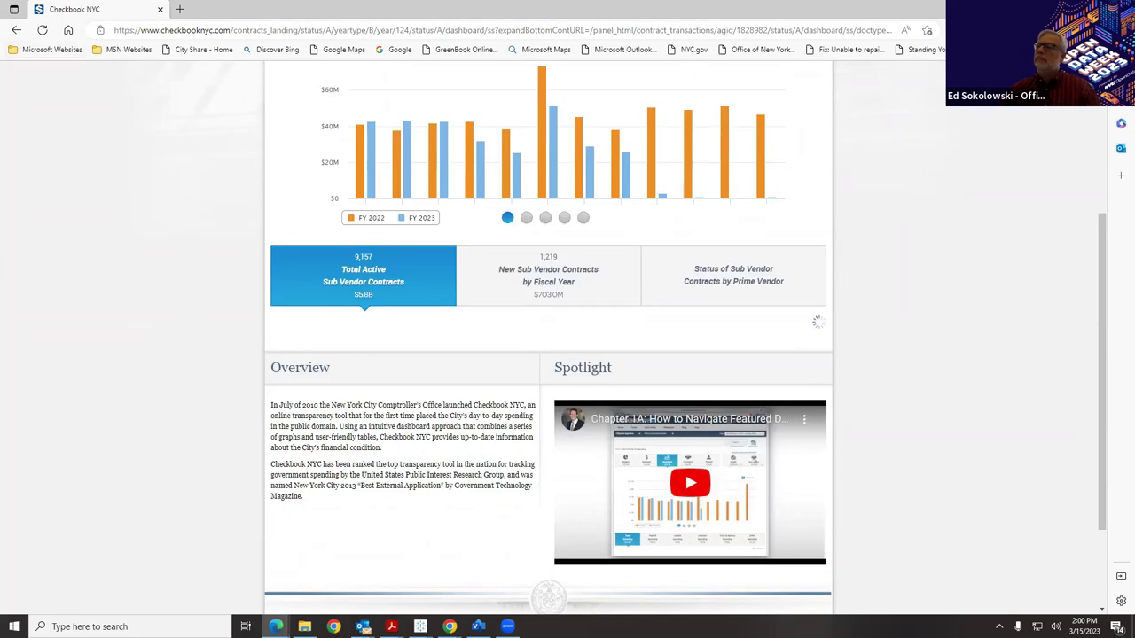
scroll(988, 263, "down", 2)
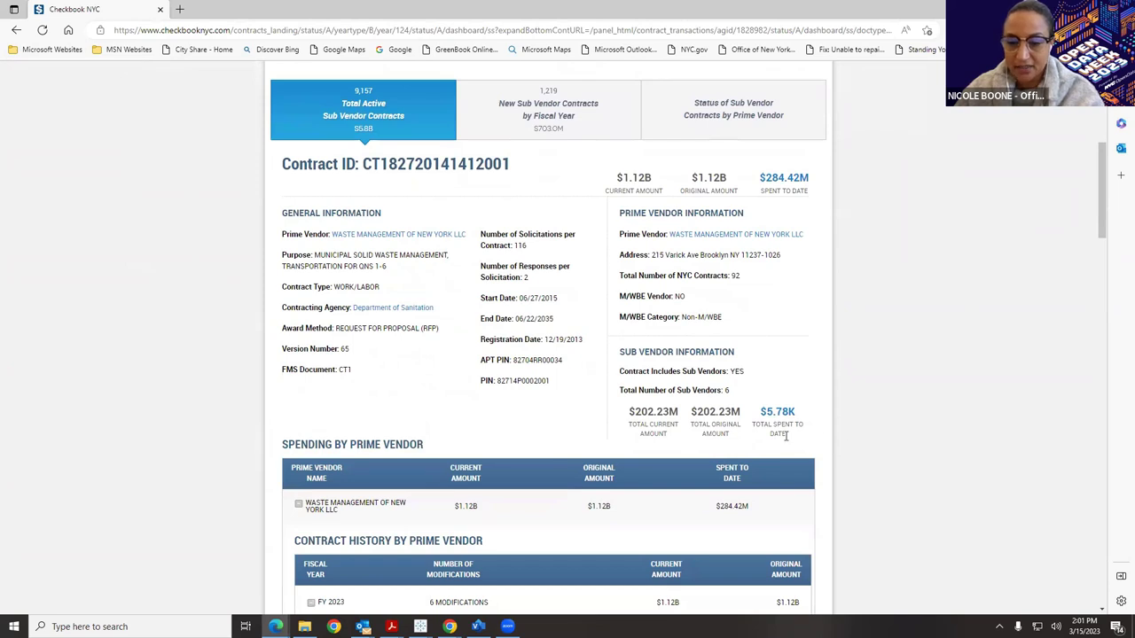
scroll(784, 436, "down", 5)
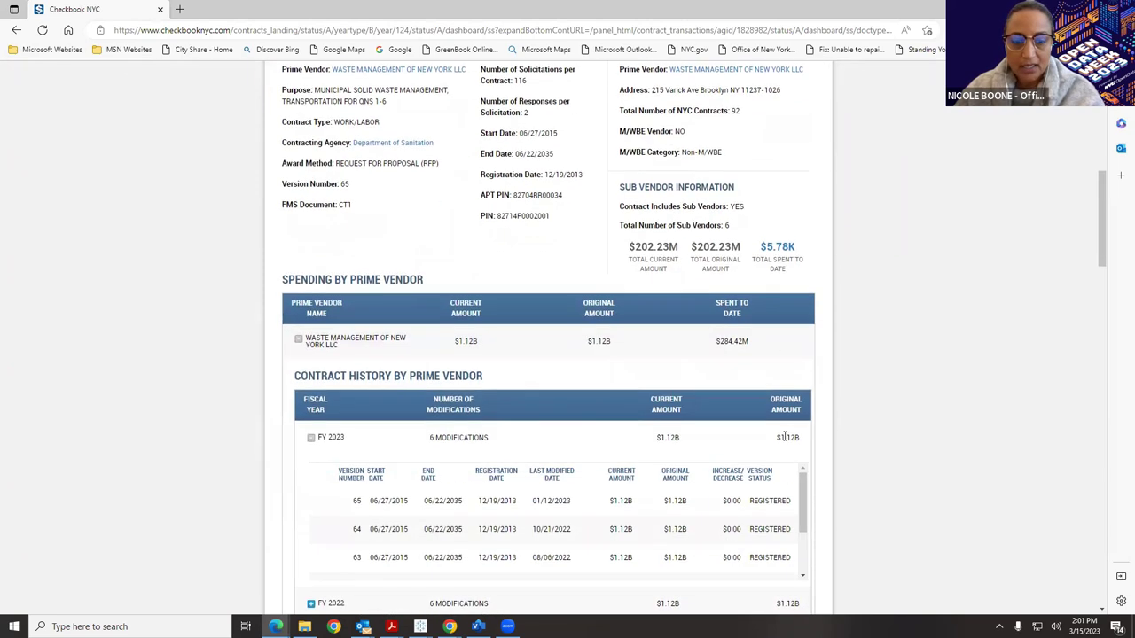
scroll(772, 421, "down", 1)
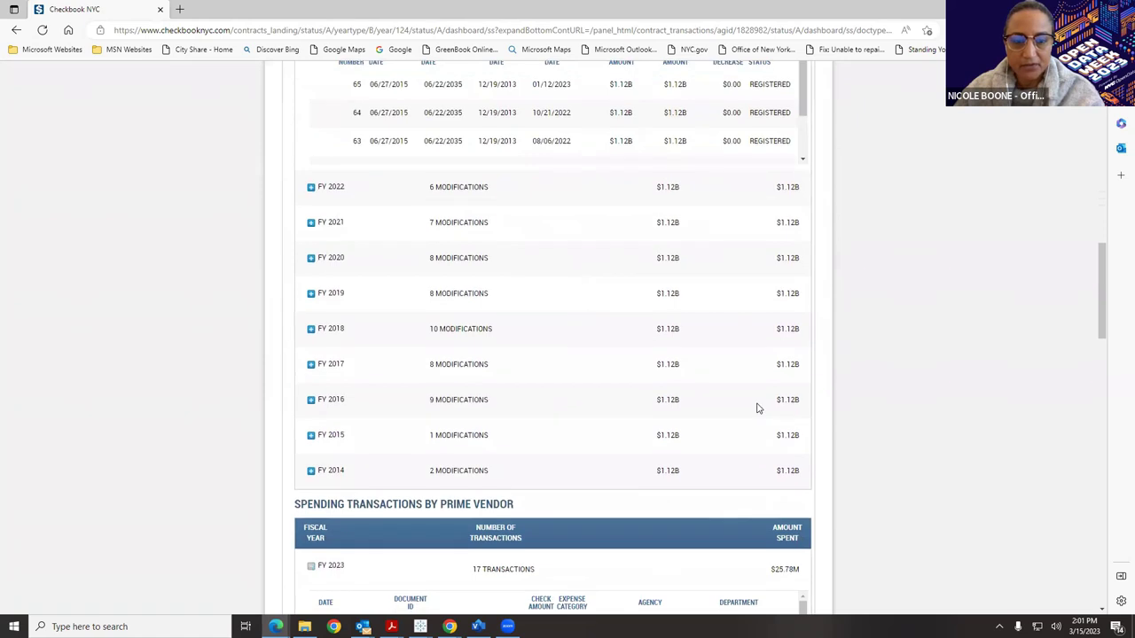
scroll(755, 405, "up", 3)
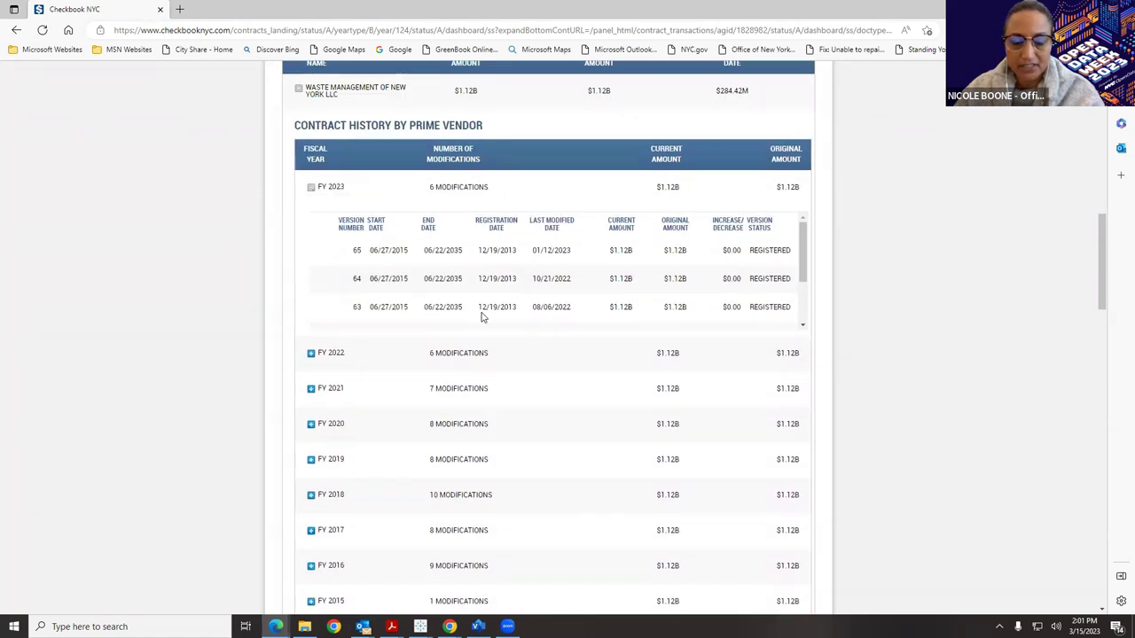
scroll(481, 316, "down", 2)
scroll(491, 398, "down", 5)
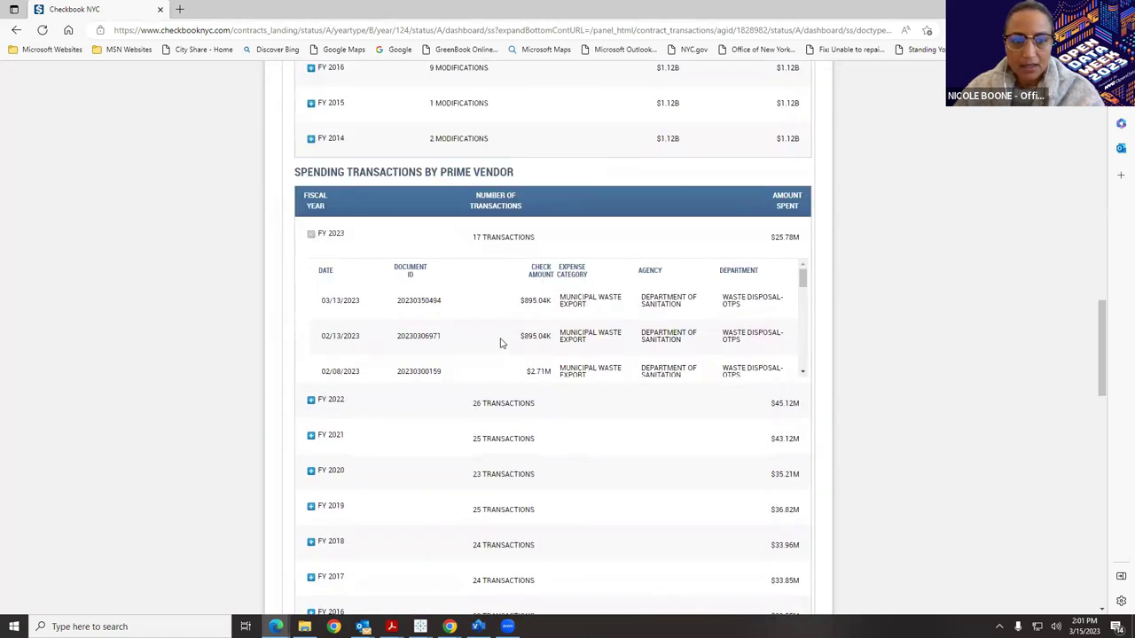
scroll(502, 339, "down", 2)
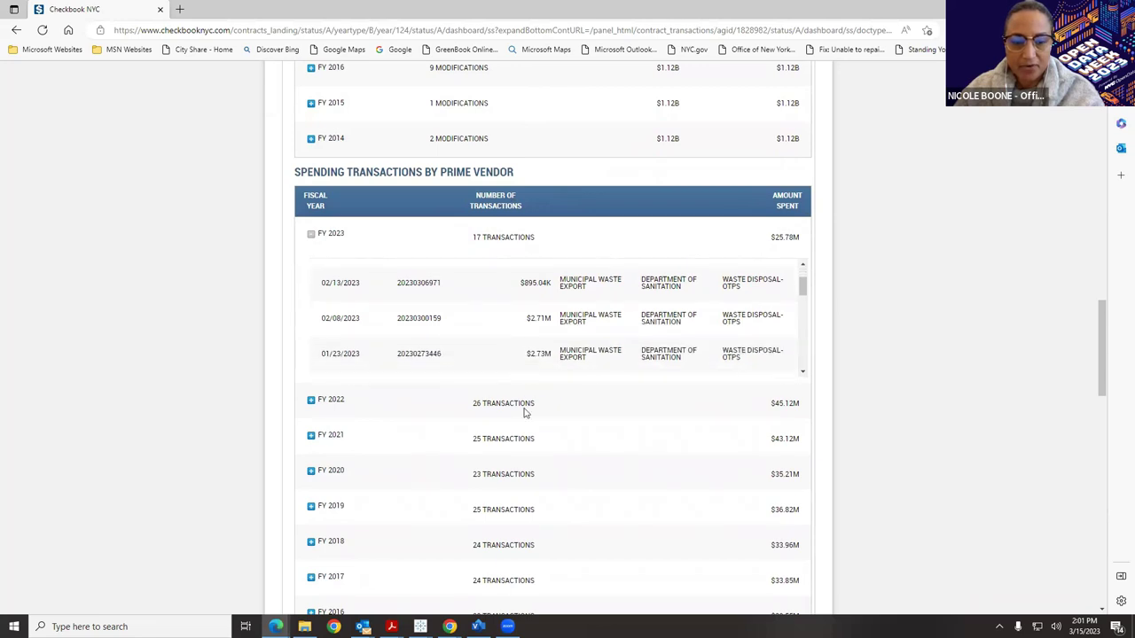
scroll(488, 411, "down", 1)
scroll(540, 422, "down", 3)
scroll(361, 188, "down", 3)
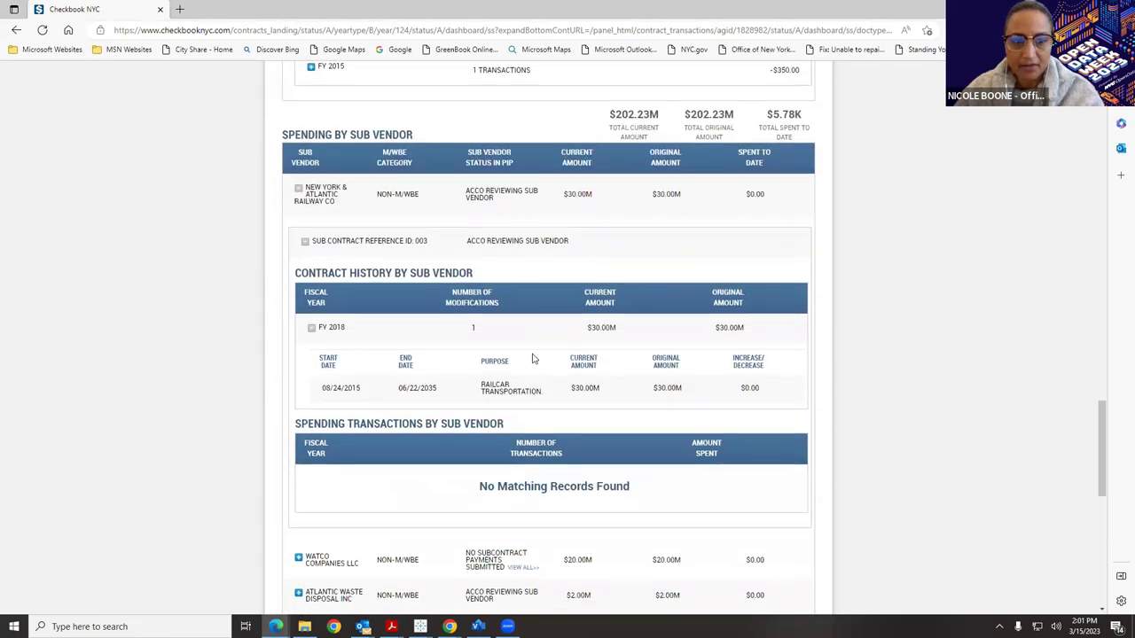
Collapse New York & Atlantic Railway Co's sub-vendor details and return to the contract page's top.
left_click(298, 192)
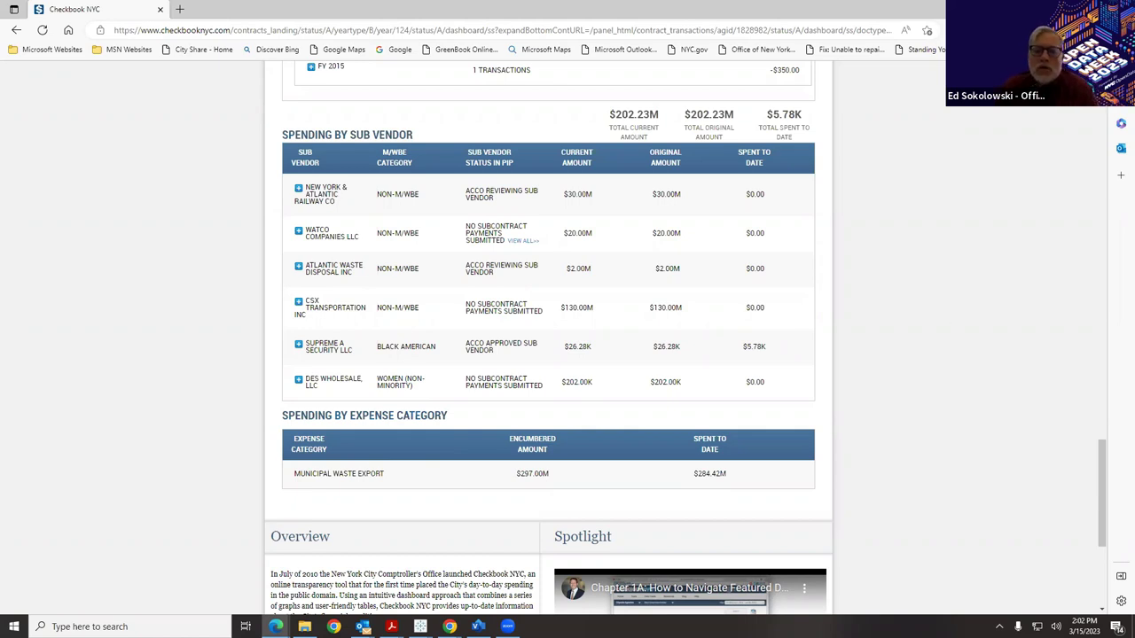
left_click_drag(1103, 514, 1119, 195)
scroll(1018, 401, "up", 3)
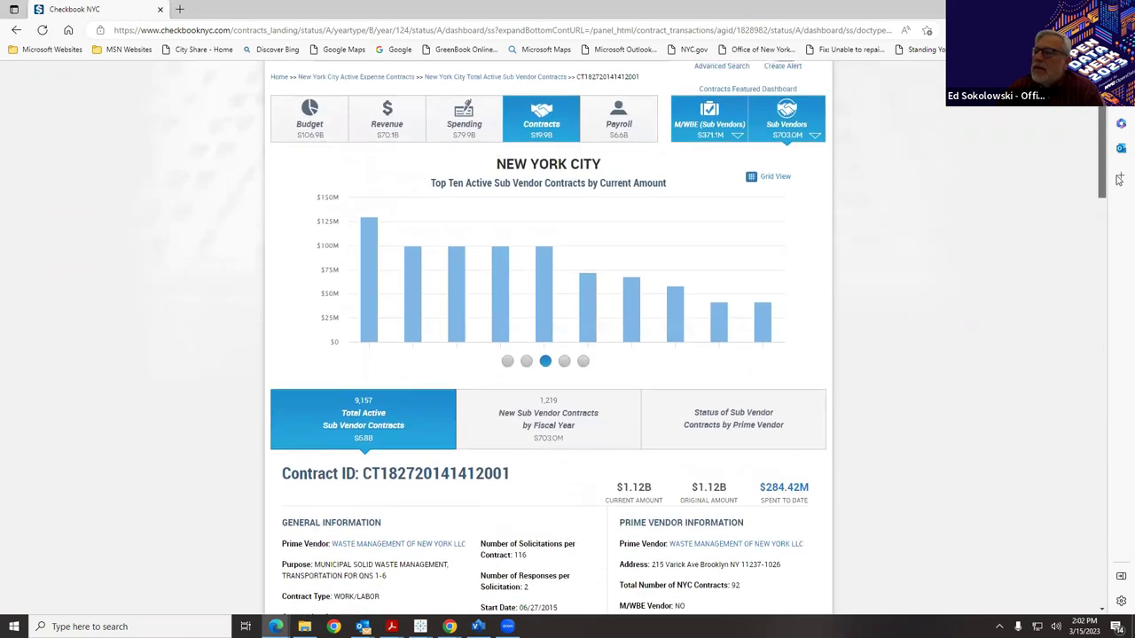